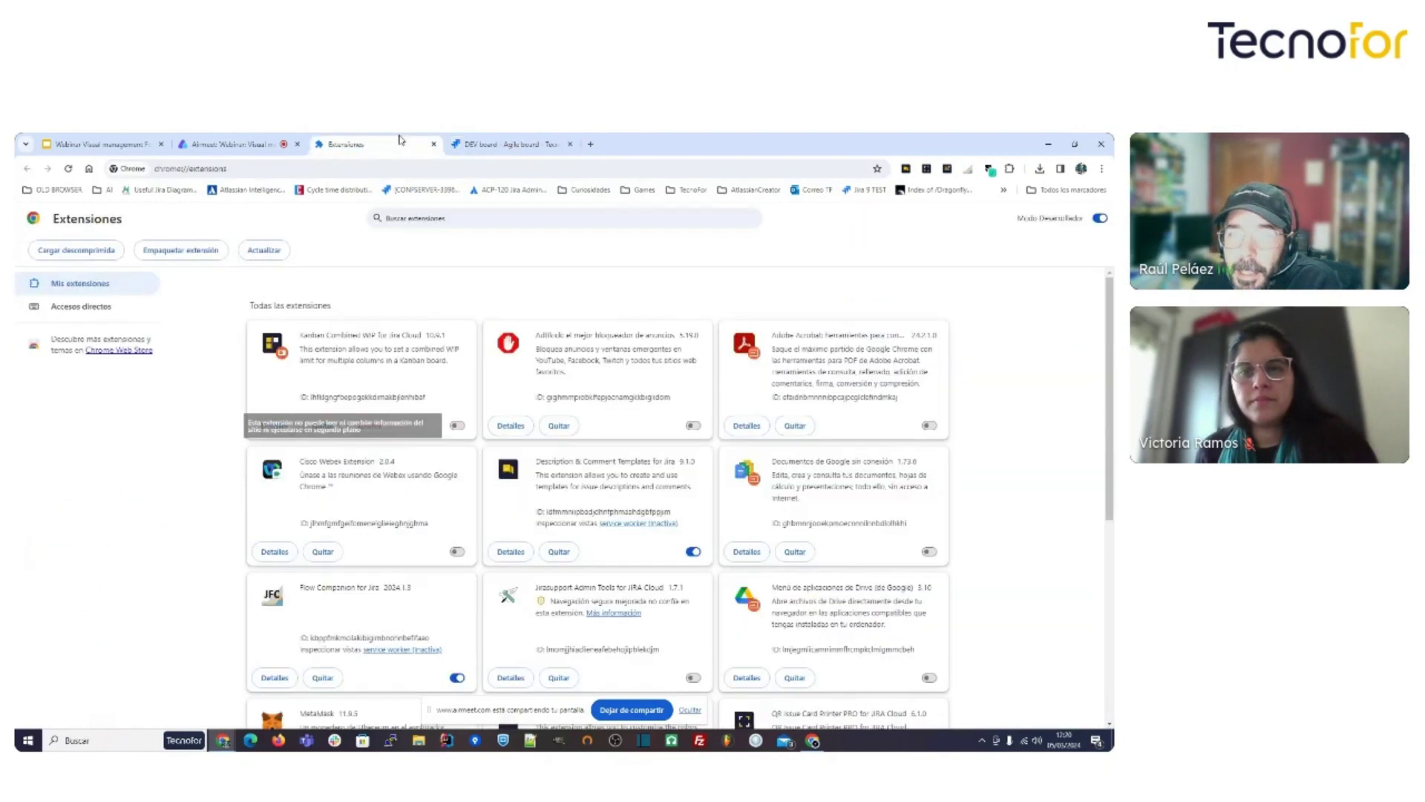
# Switch to the DEV board, reload it and expand it to full-screen mode.
pyautogui.click(502, 143)
pyautogui.click(69, 169)
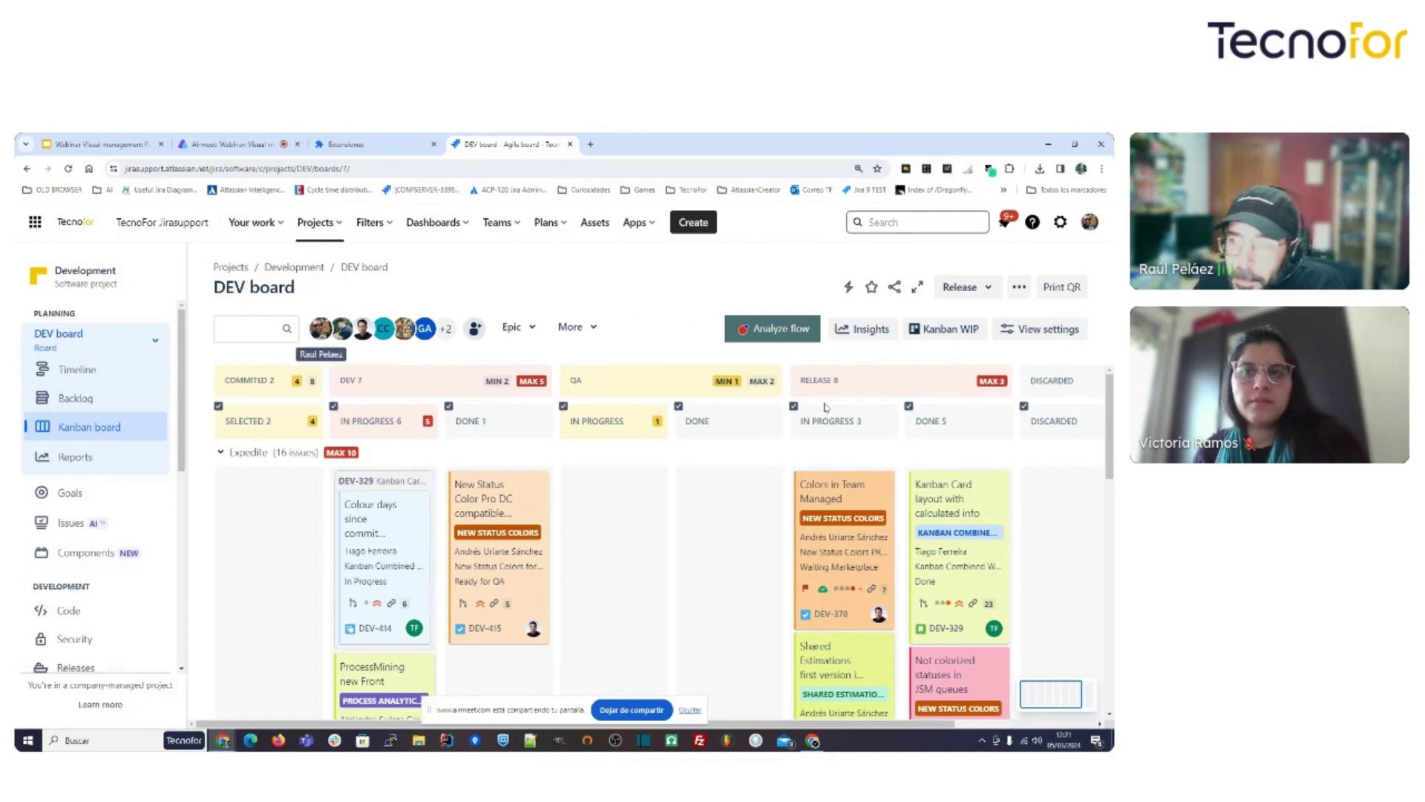
pyautogui.click(918, 291)
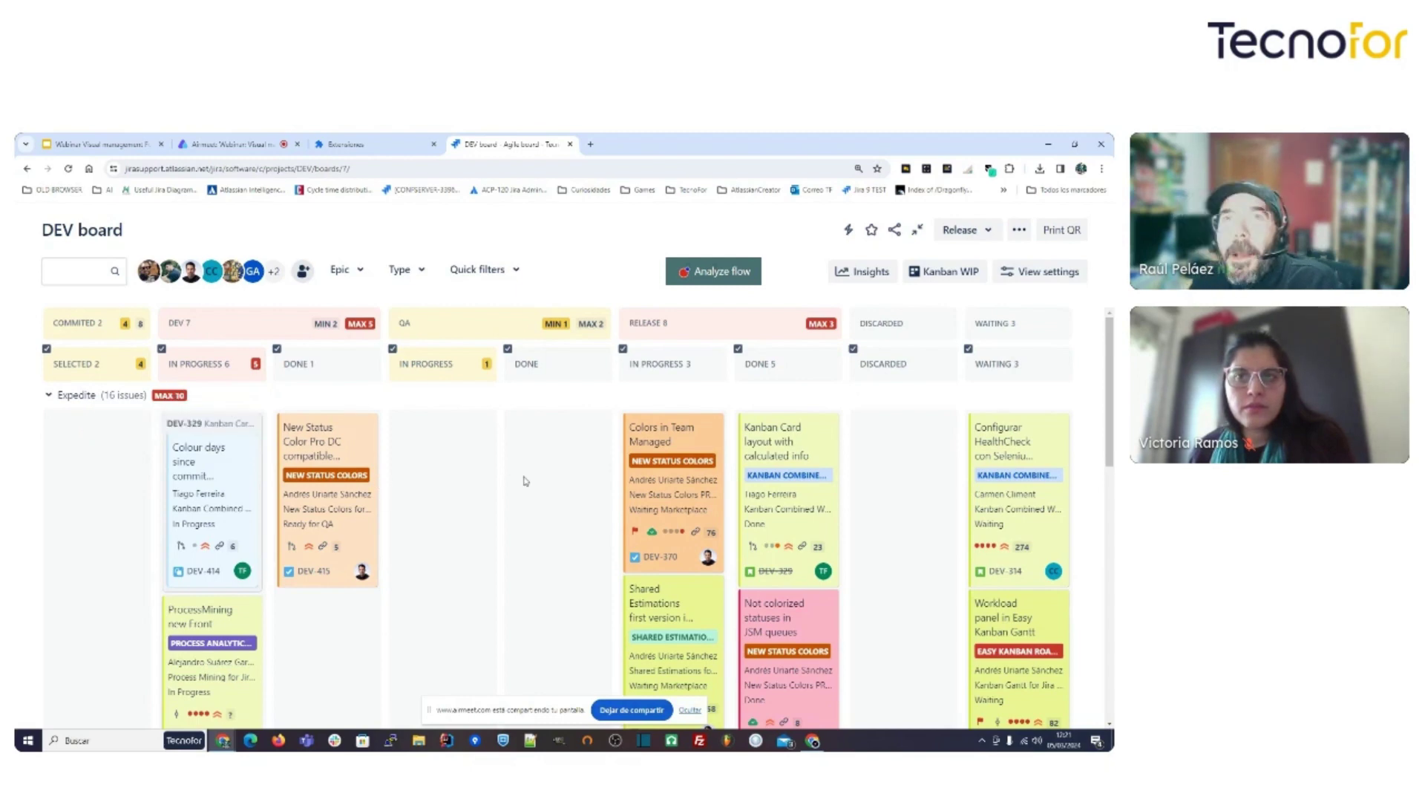
# Open the explicit policies of the Selected (Commited) column for editing and close them without saving.
pyautogui.click(934, 275)
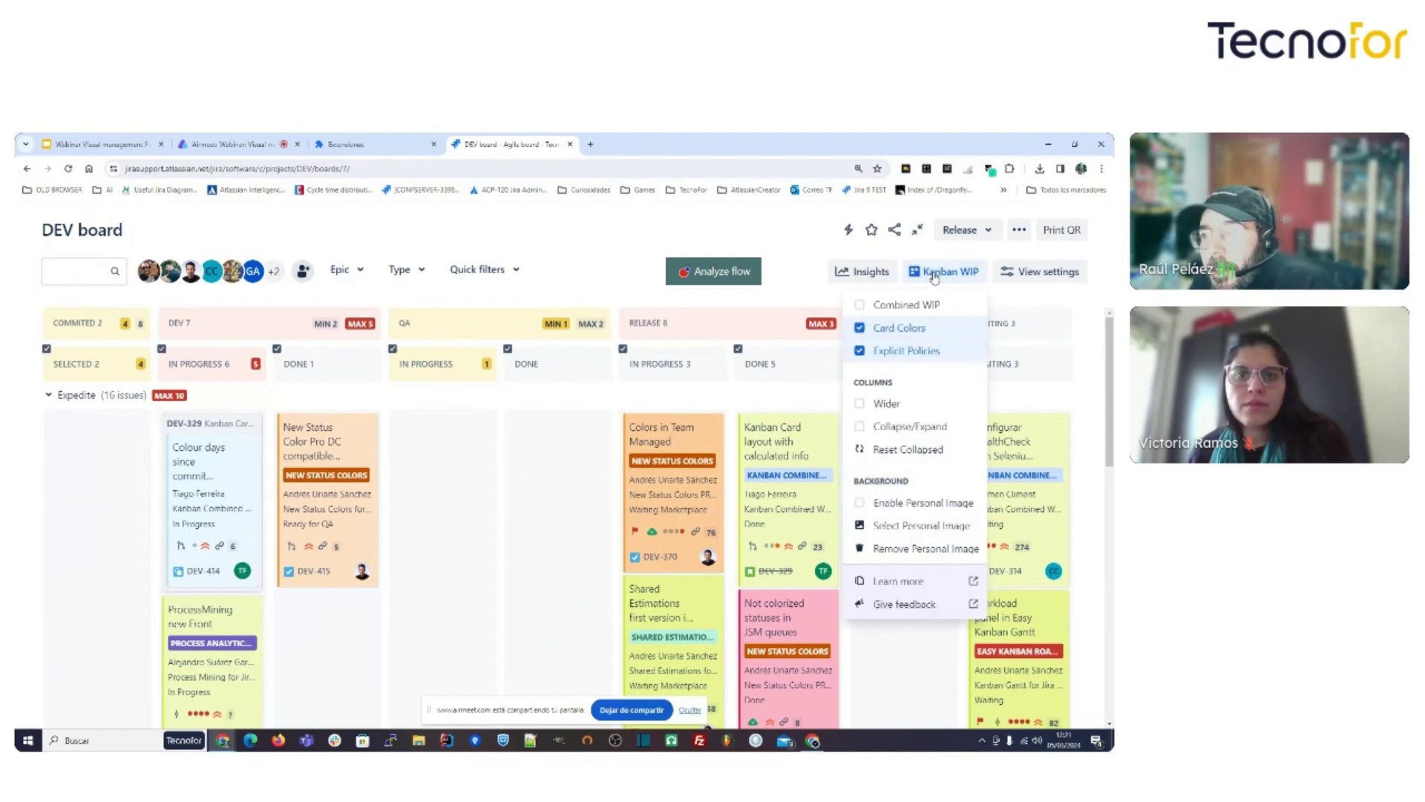
pyautogui.click(933, 275)
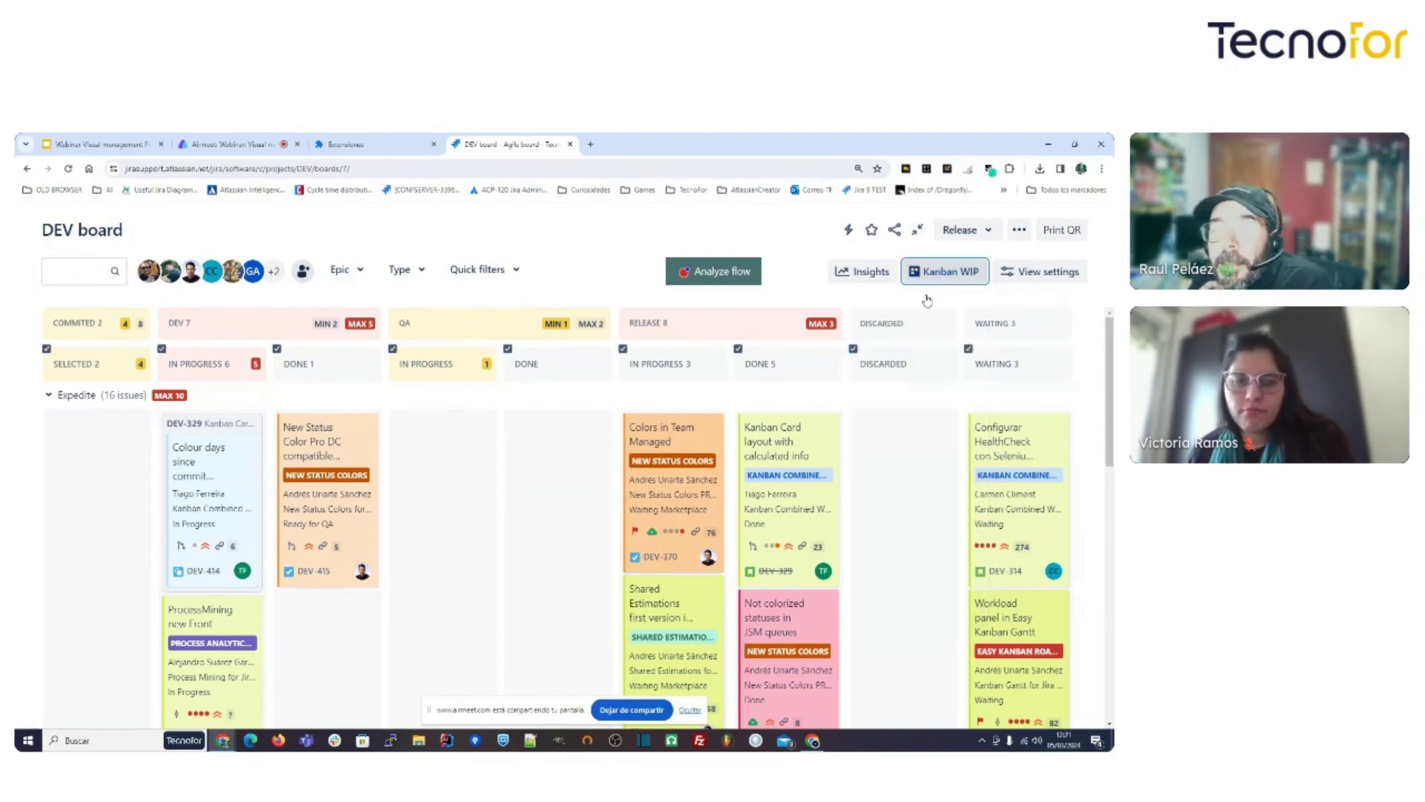
pyautogui.click(47, 350)
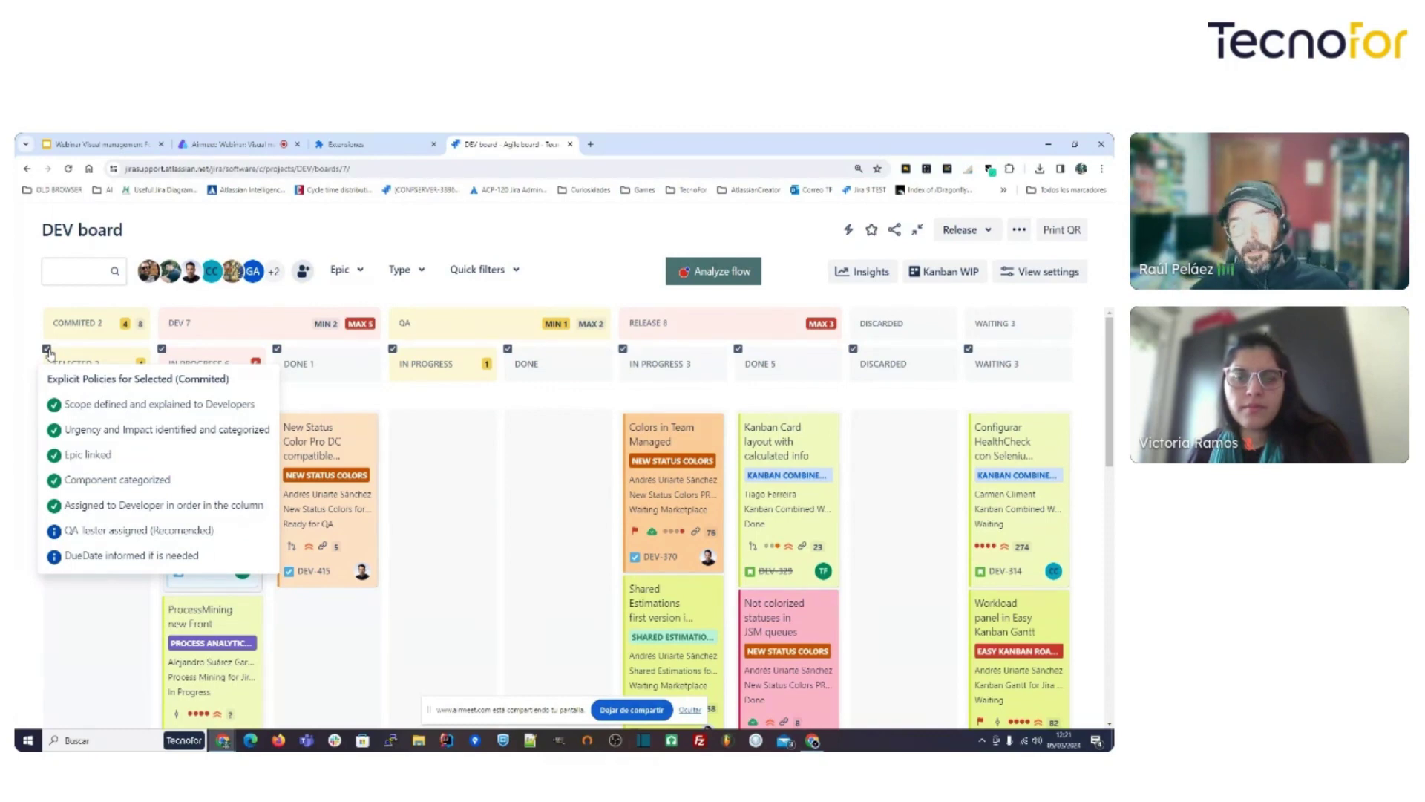
pyautogui.click(210, 451)
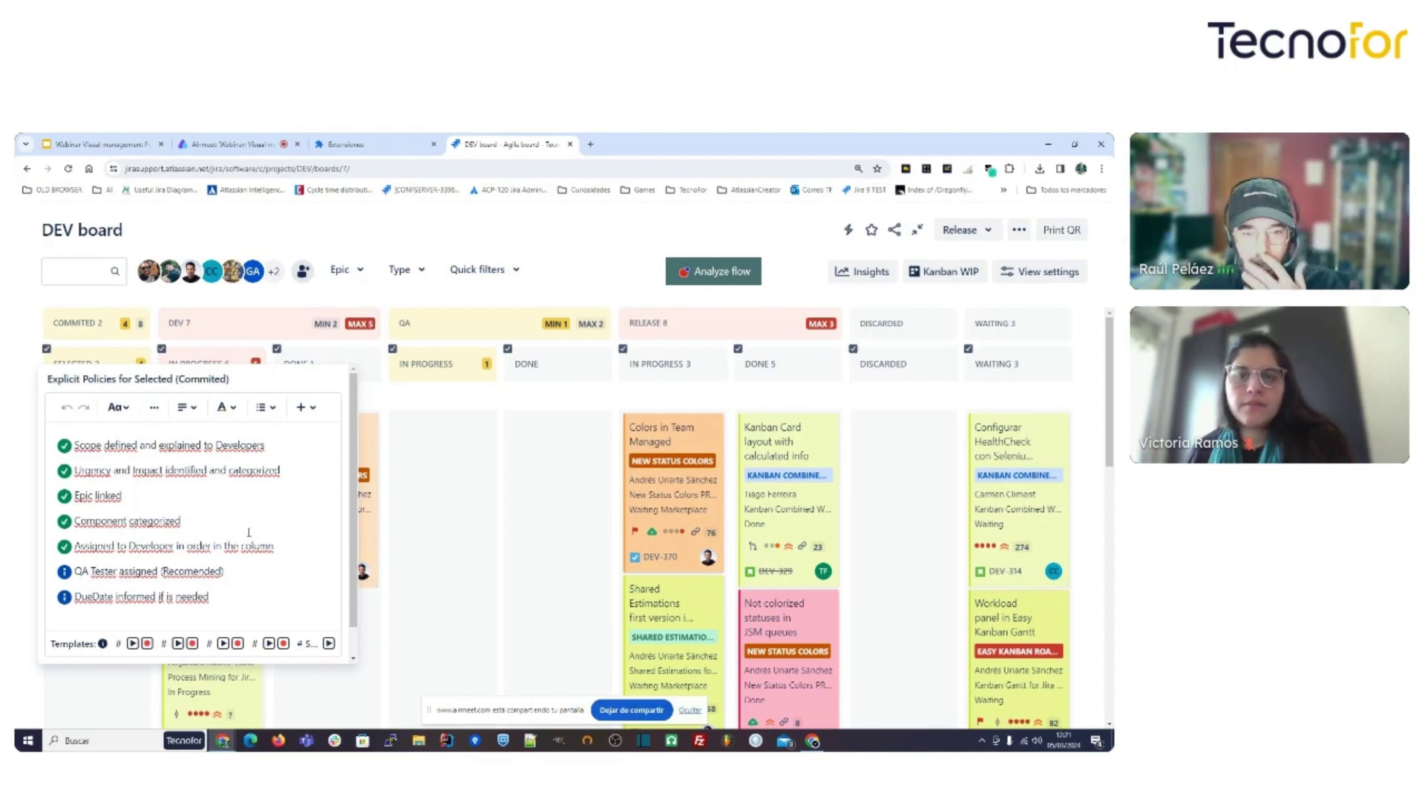
pyautogui.scroll(-1, 249, 531)
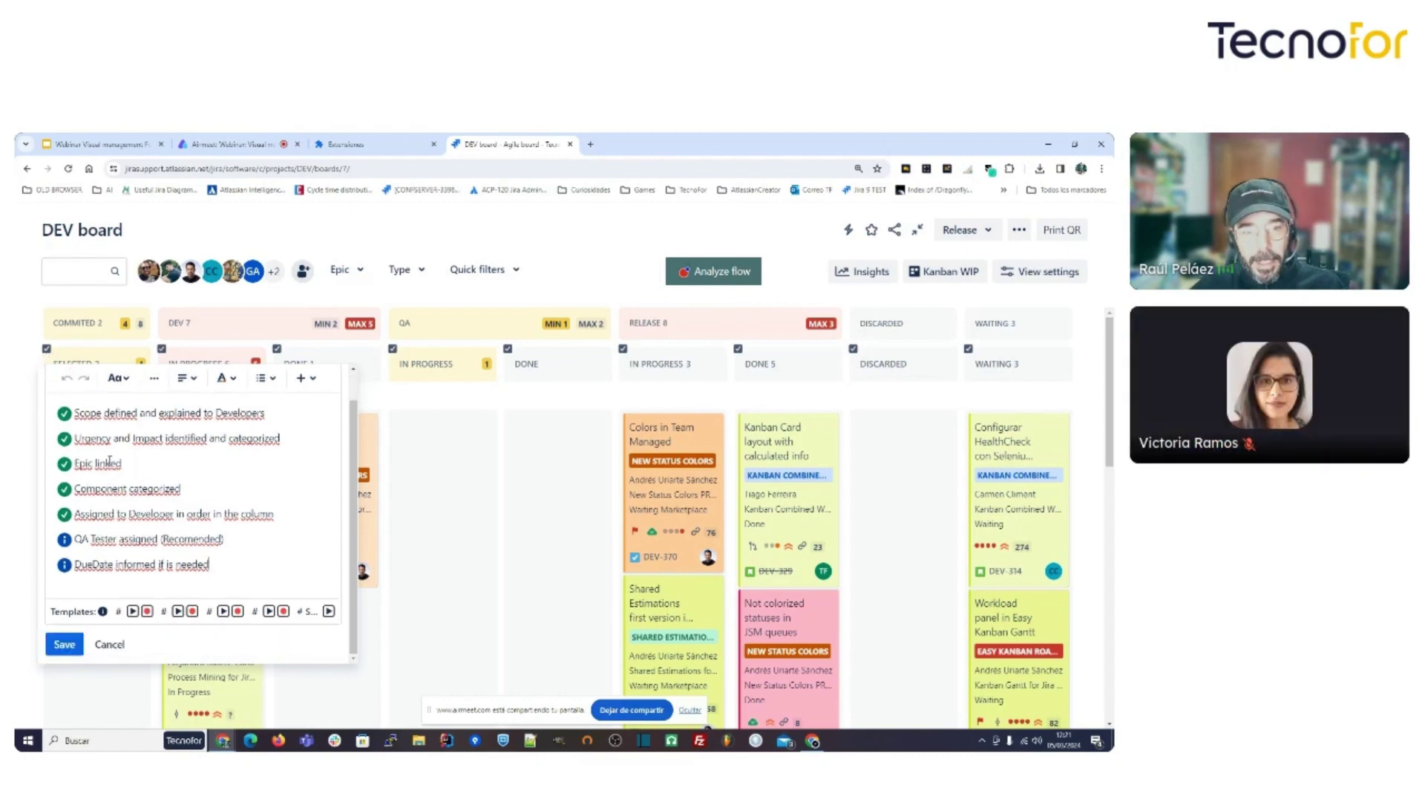
pyautogui.click(108, 644)
# Examine the explicit policies of the In Progress and Done columns for DEV and QA.
pyautogui.moveTo(162, 351)
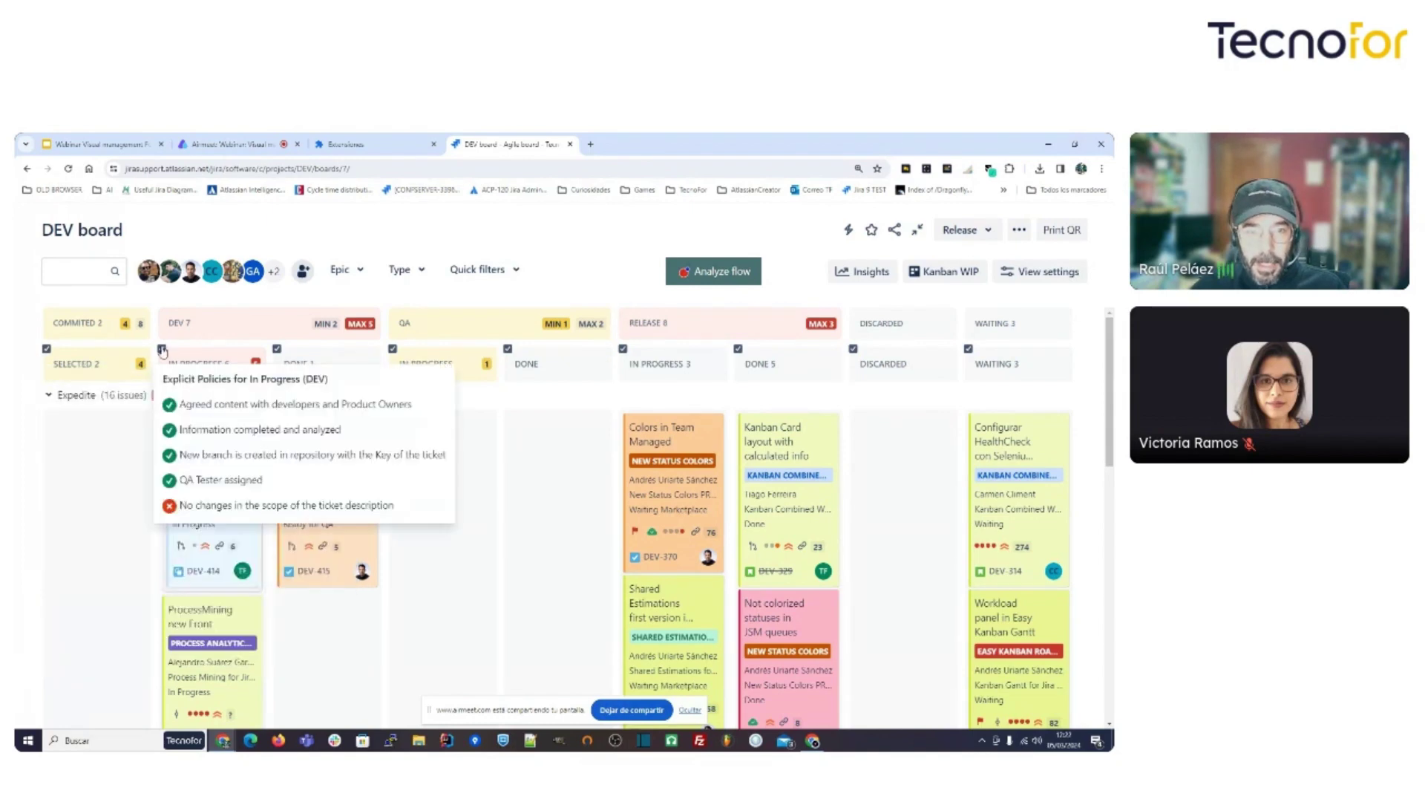
pyautogui.moveTo(276, 352)
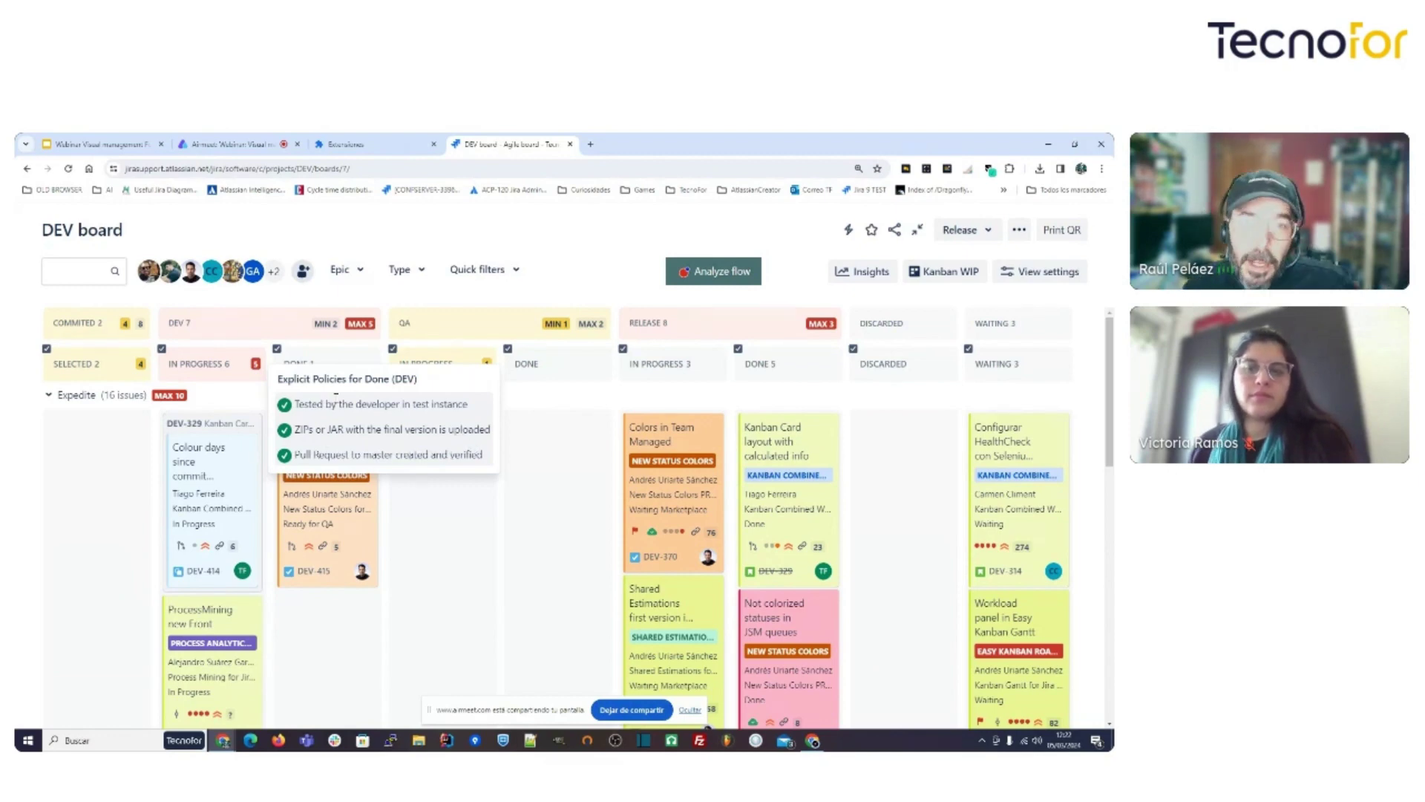
pyautogui.moveTo(394, 356)
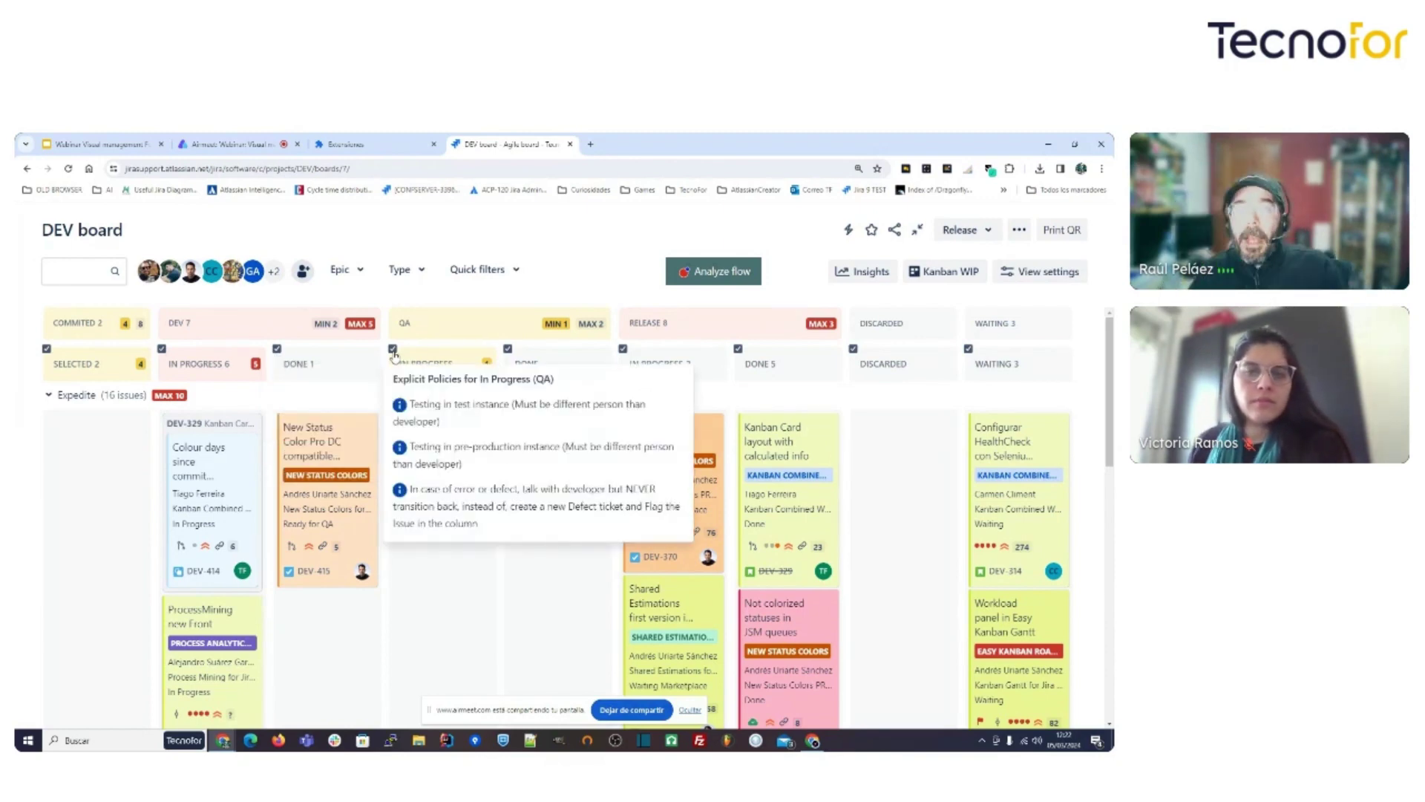
pyautogui.moveTo(508, 350)
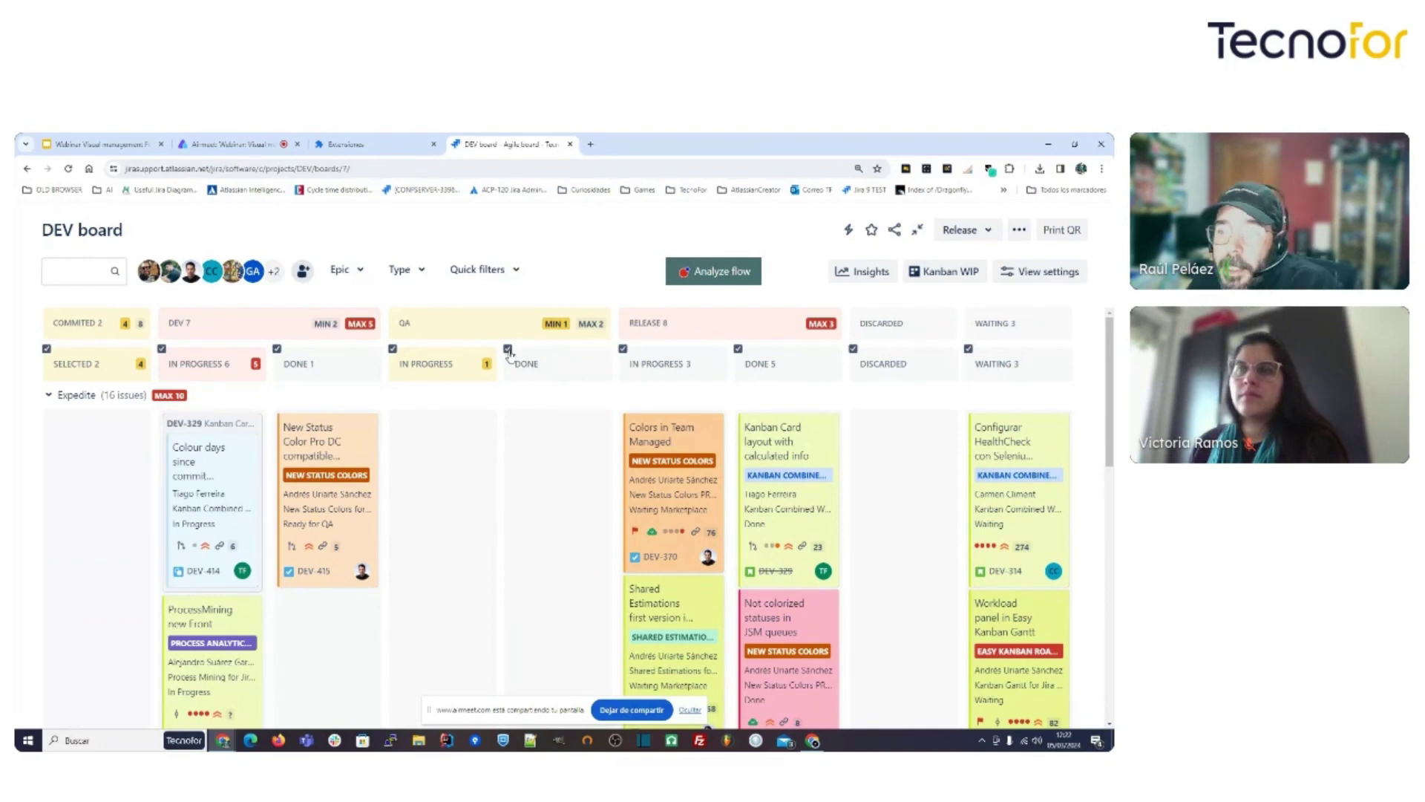
# Turn off the Card Colors option in the board's Kanban WIP settings.
pyautogui.click(924, 273)
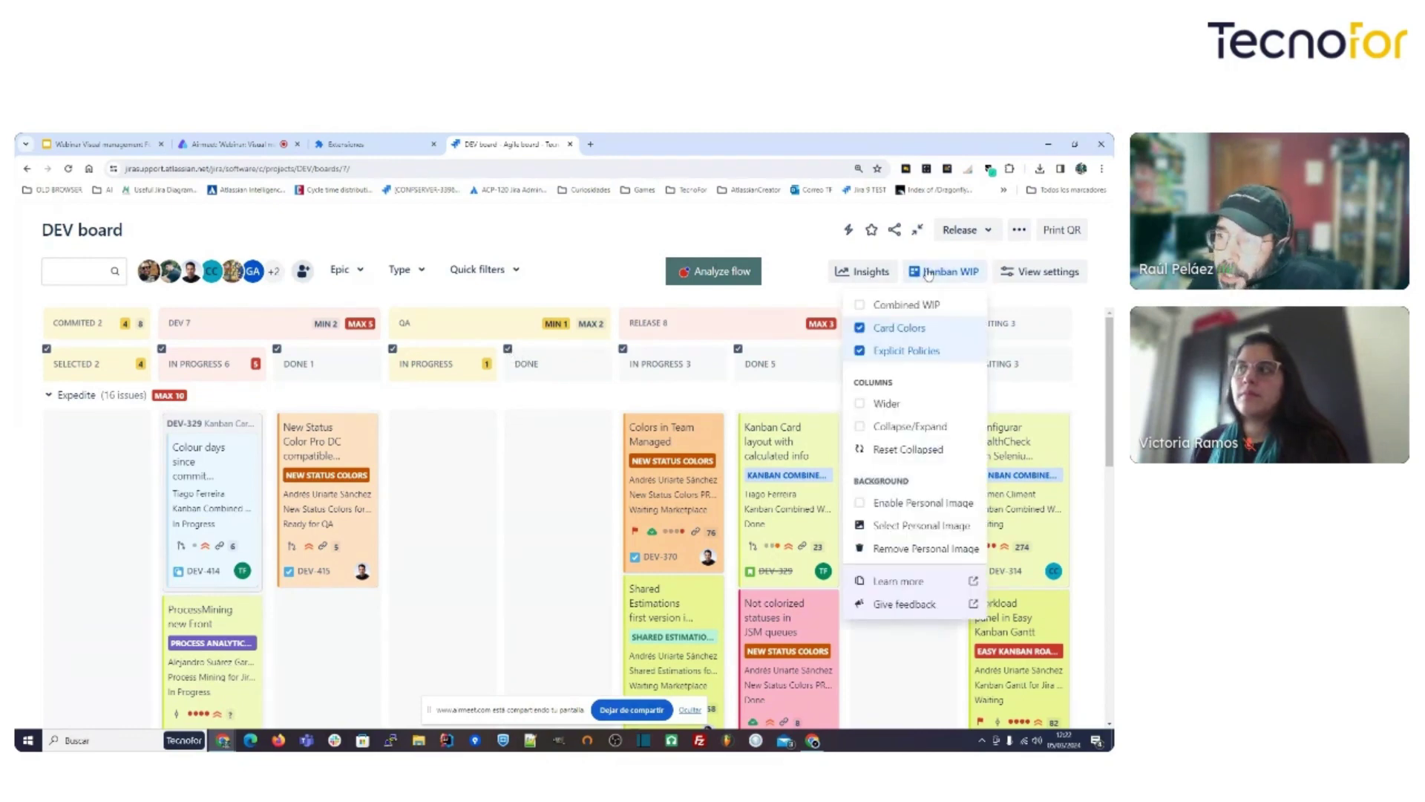
pyautogui.click(882, 331)
pyautogui.click(783, 238)
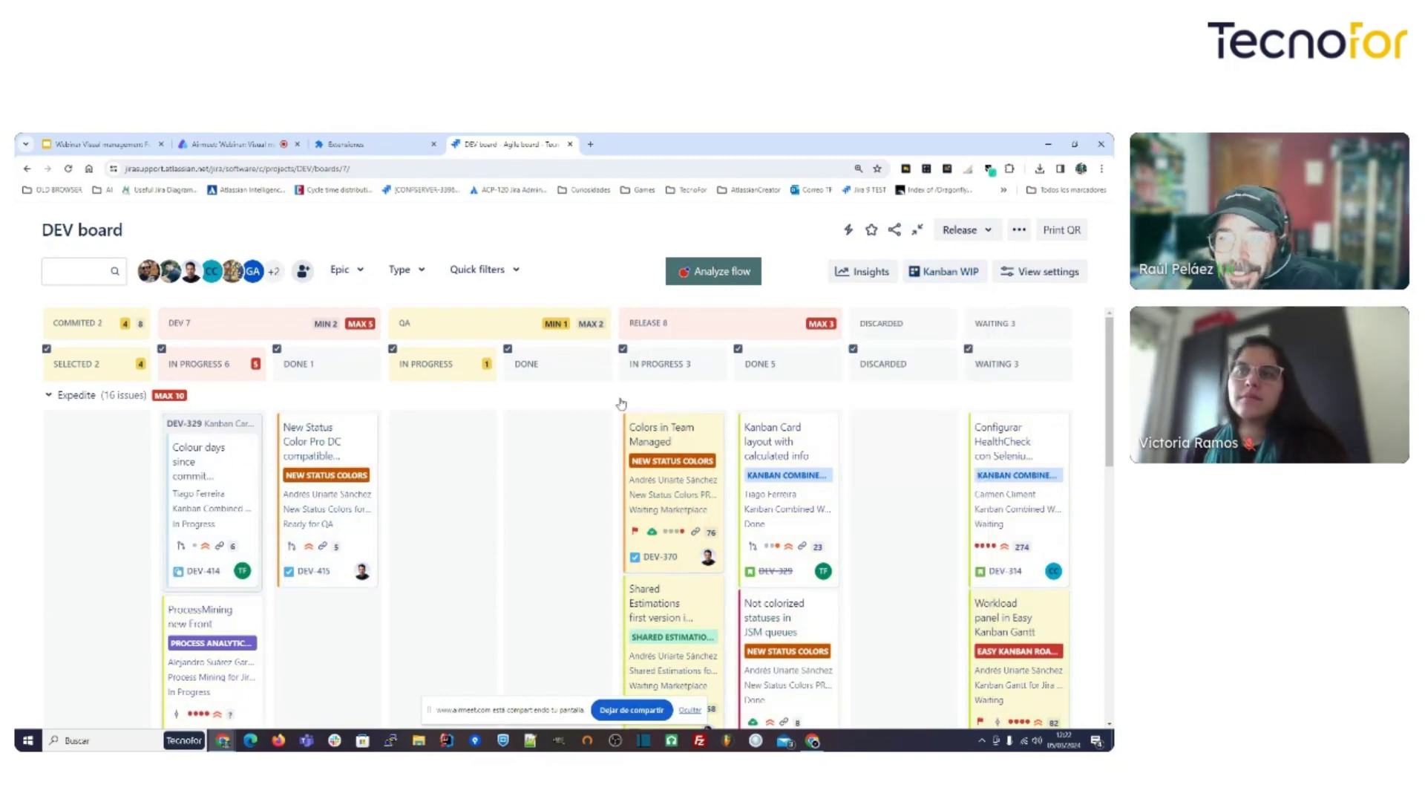
# Turn the Kanban WIP Card Colors option back on.
pyautogui.click(942, 276)
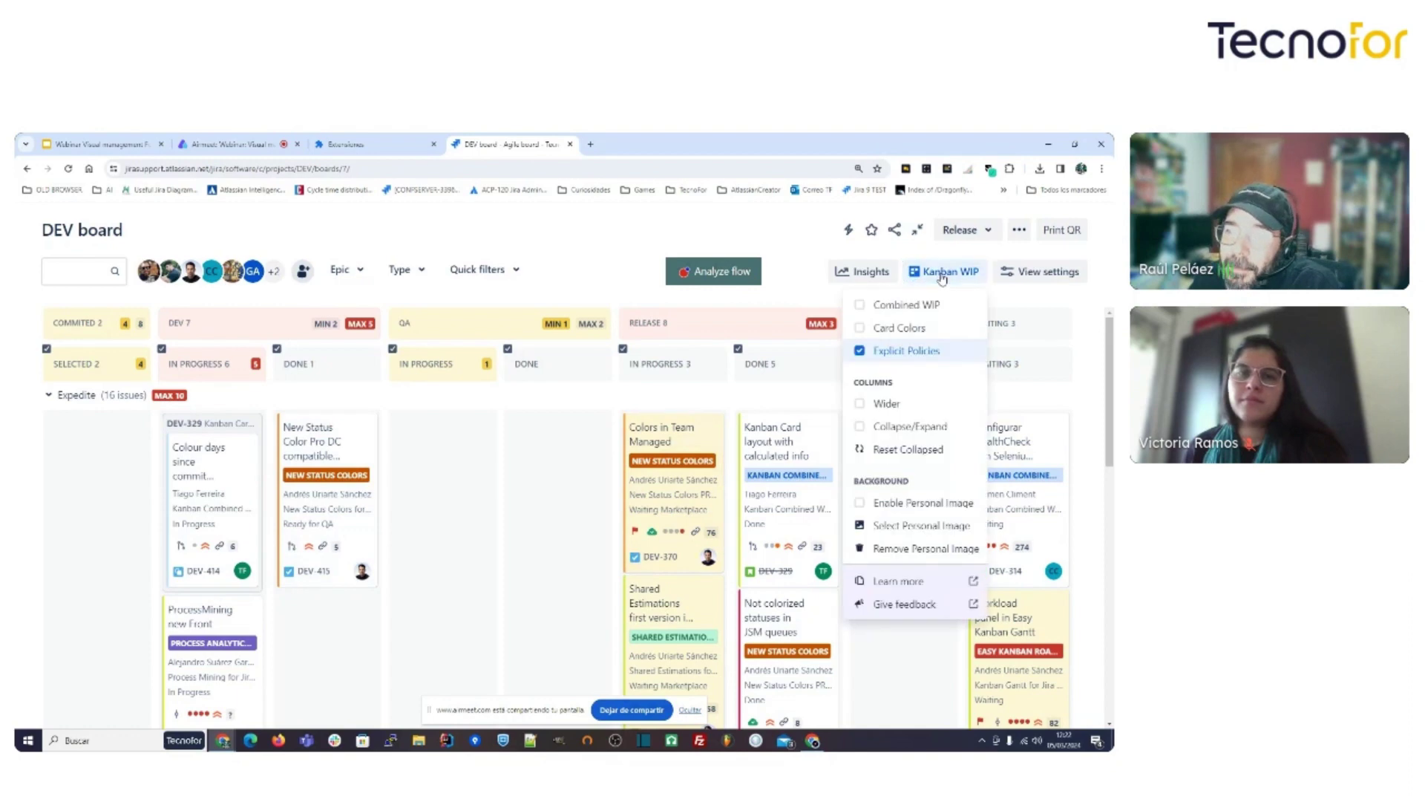
pyautogui.click(919, 329)
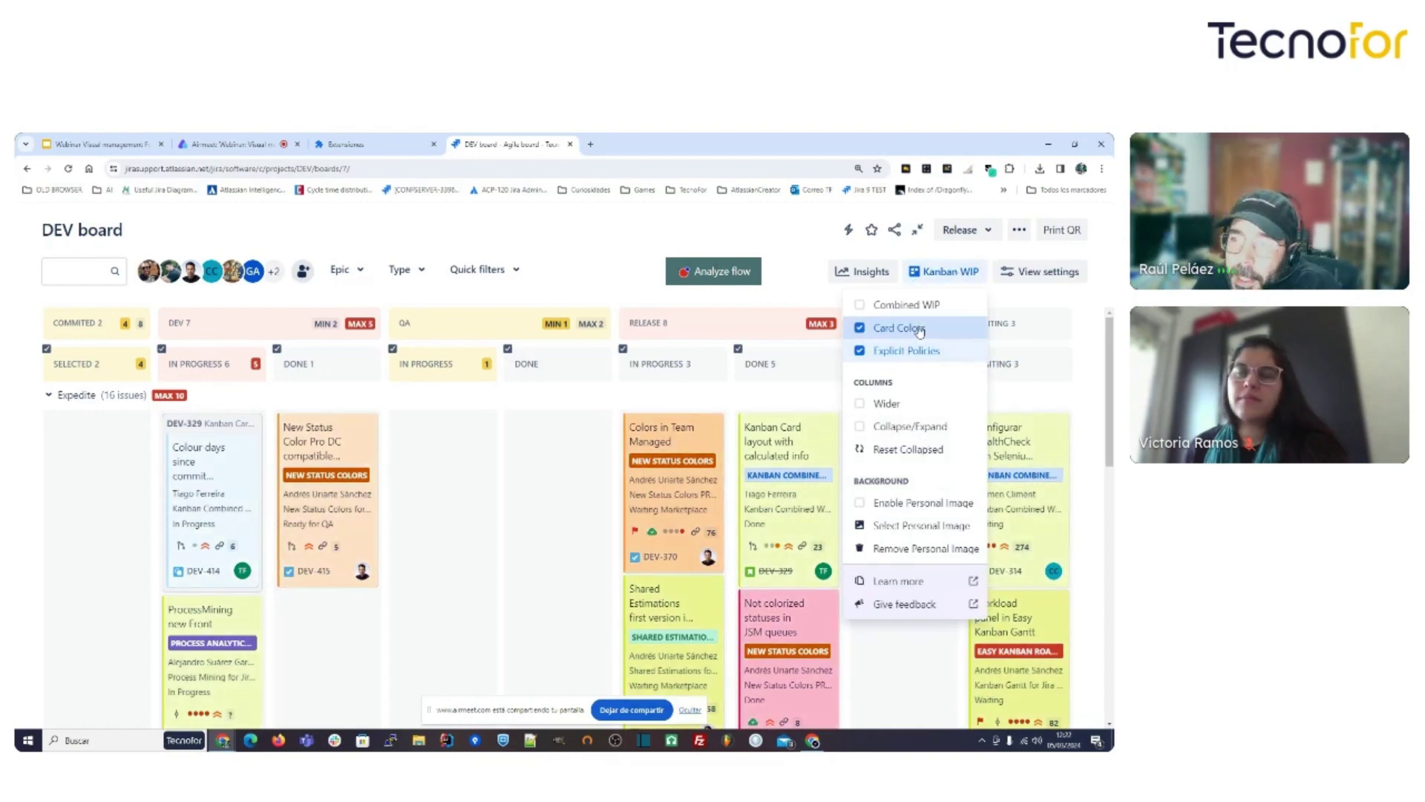
pyautogui.click(941, 273)
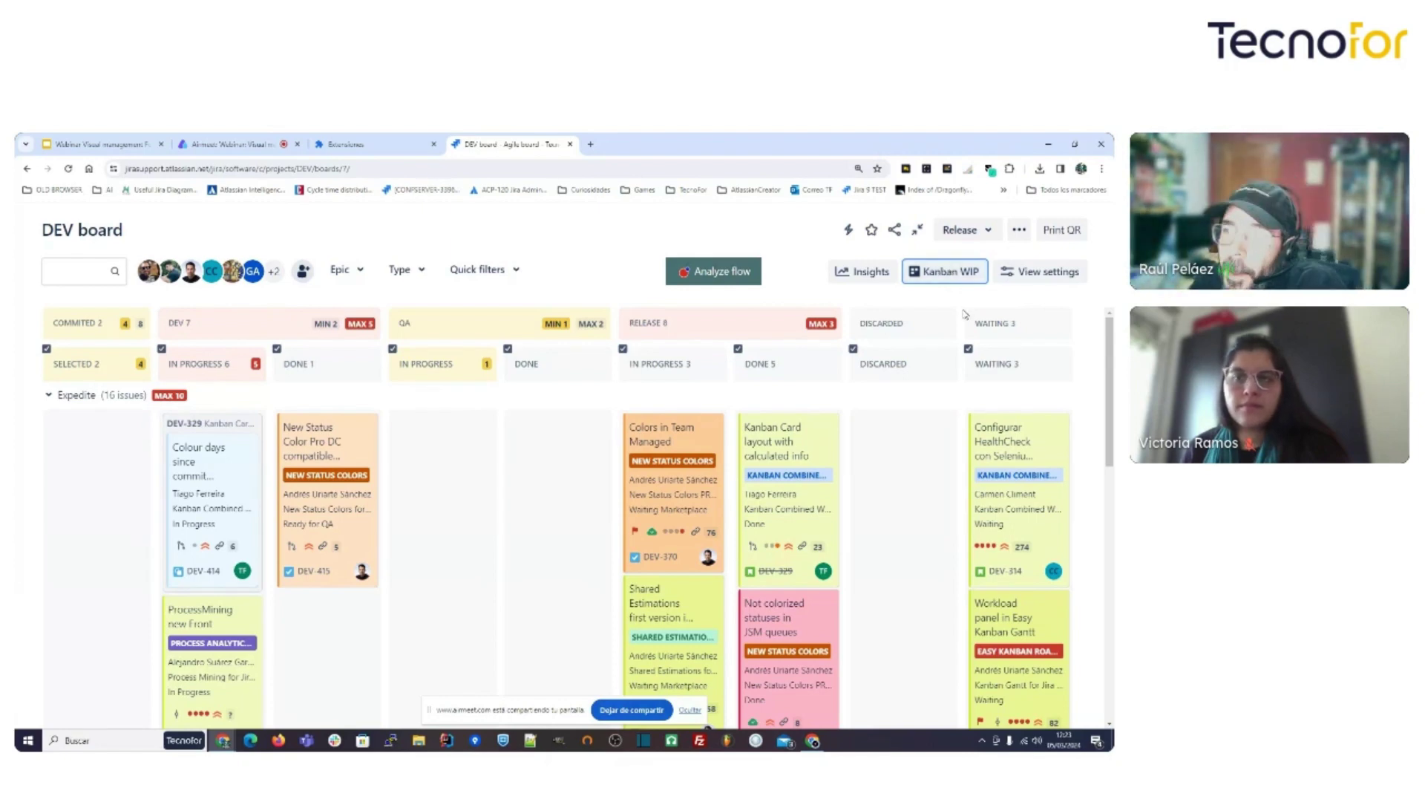
# Open the Card colors page in the DEV board's settings.
pyautogui.click(946, 272)
pyautogui.click(964, 273)
pyautogui.click(1020, 230)
pyautogui.click(965, 267)
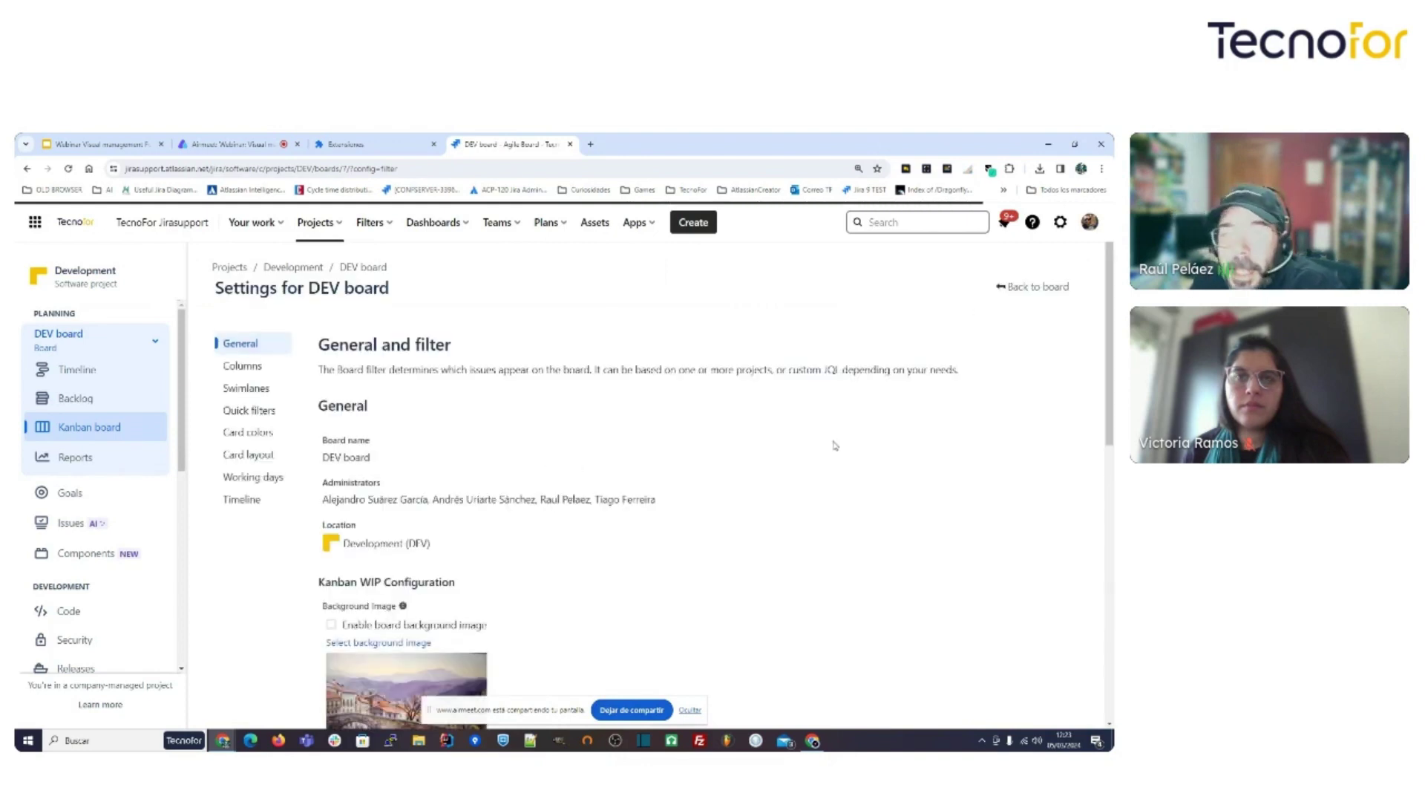
pyautogui.click(258, 434)
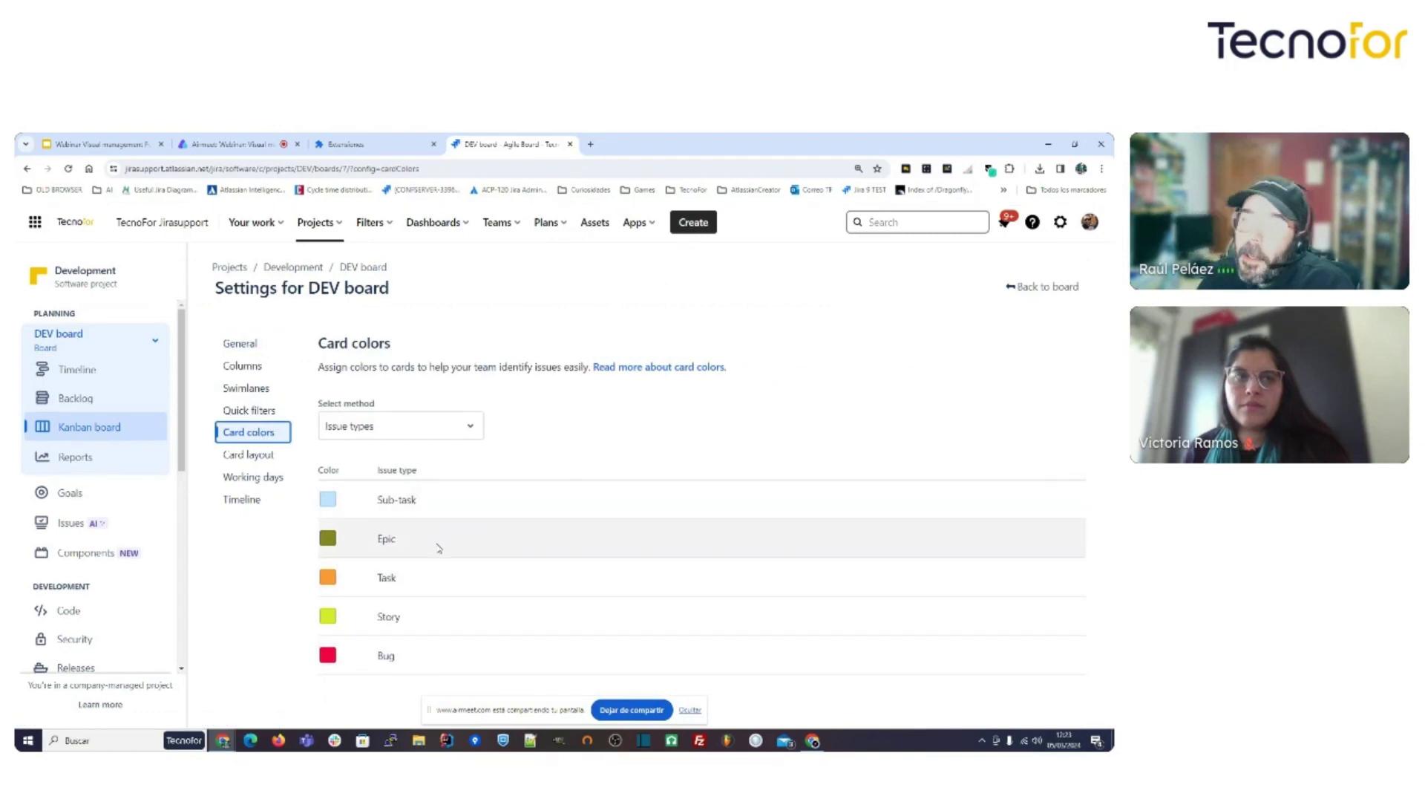
# Examine the available card color methods, leave Issue types selected and return to the DEV board.
pyautogui.click(471, 428)
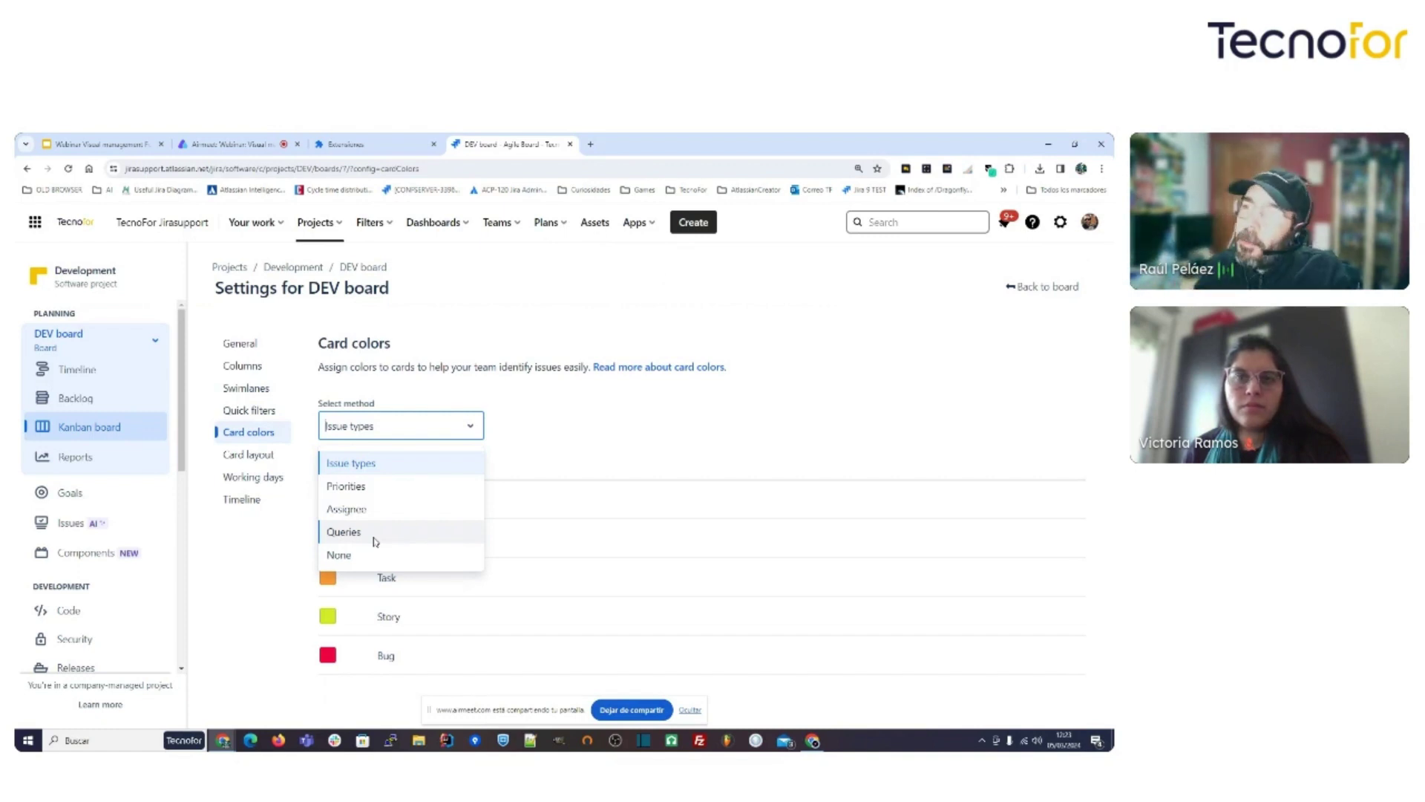
pyautogui.click(714, 348)
pyautogui.click(1040, 286)
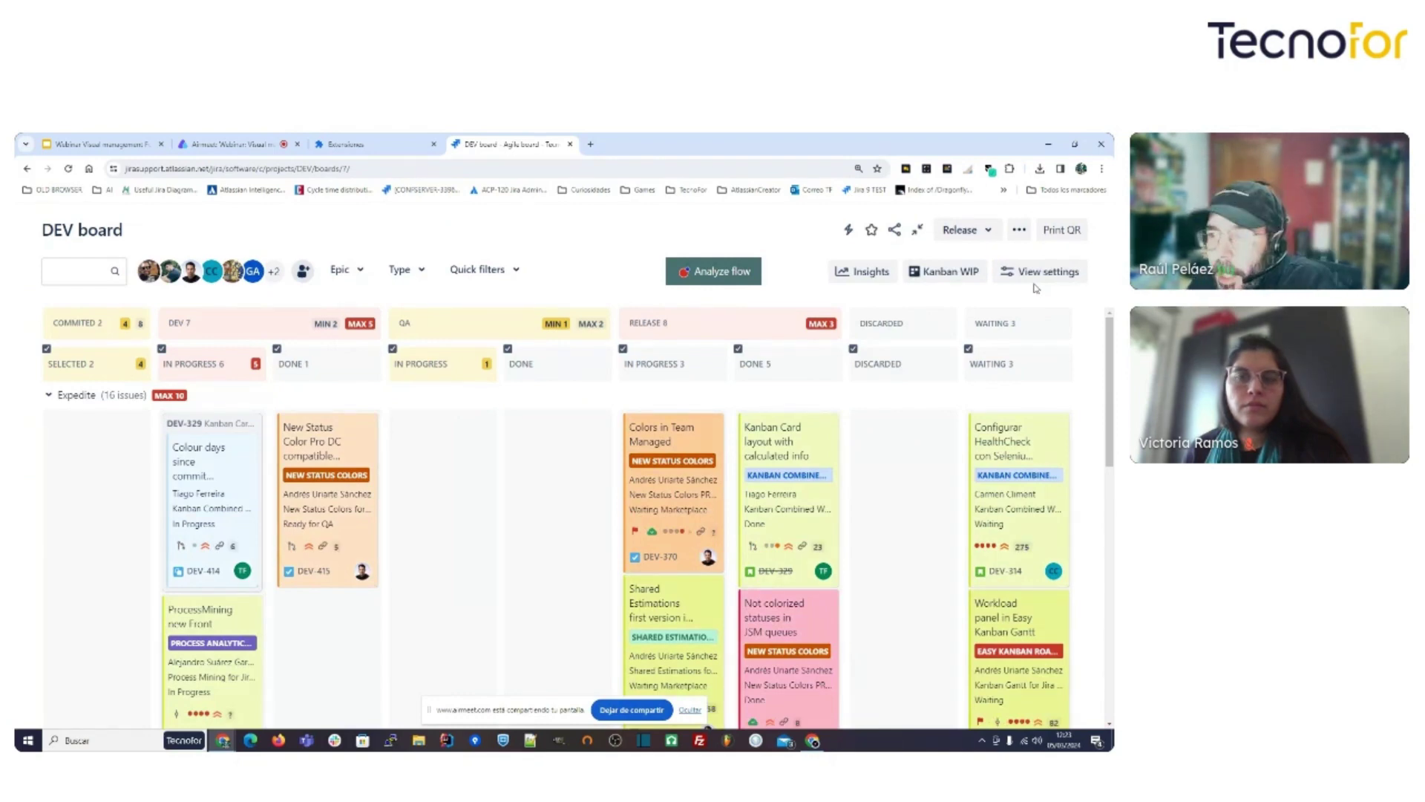
# Enable the Collapse/Expand column option in the Kanban WIP settings.
pyautogui.click(946, 275)
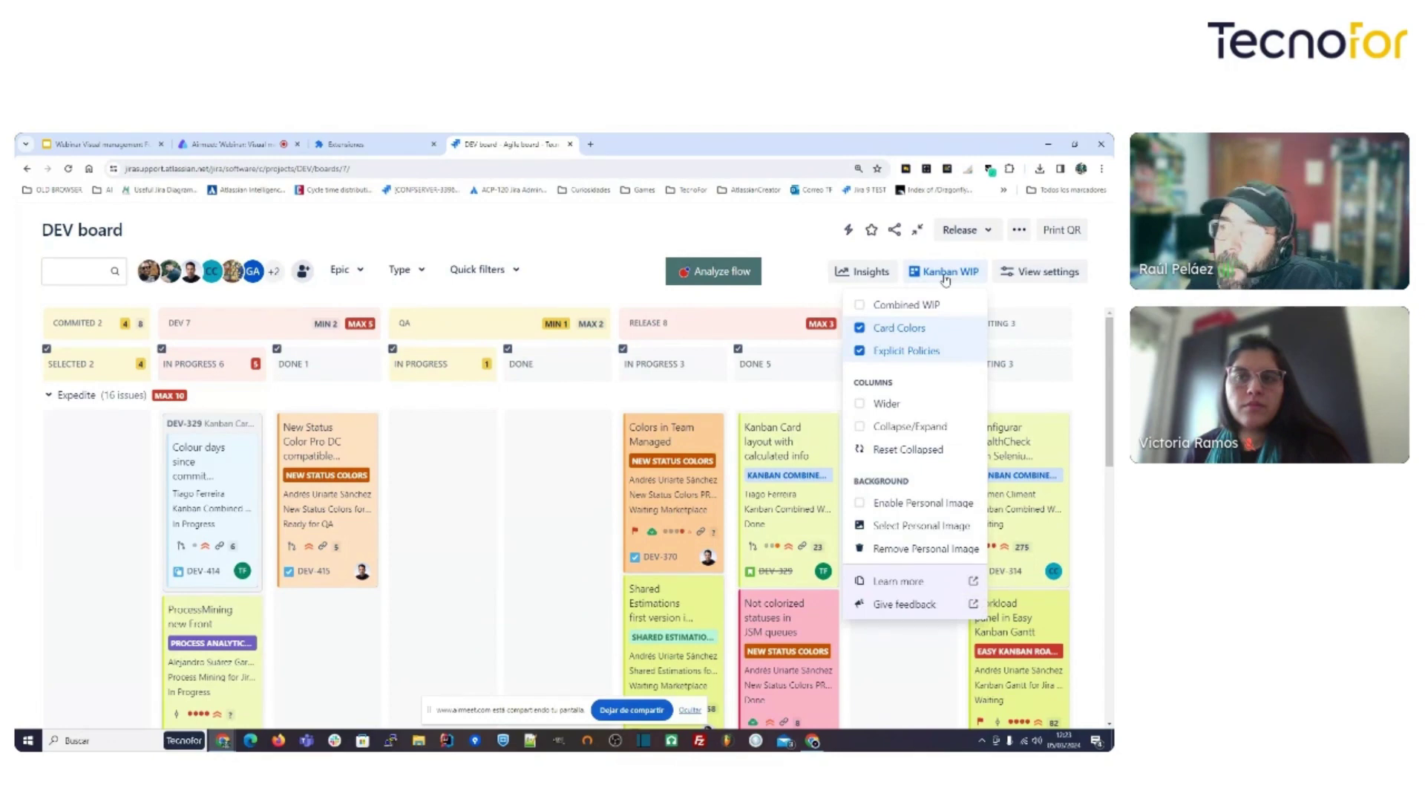
pyautogui.click(945, 276)
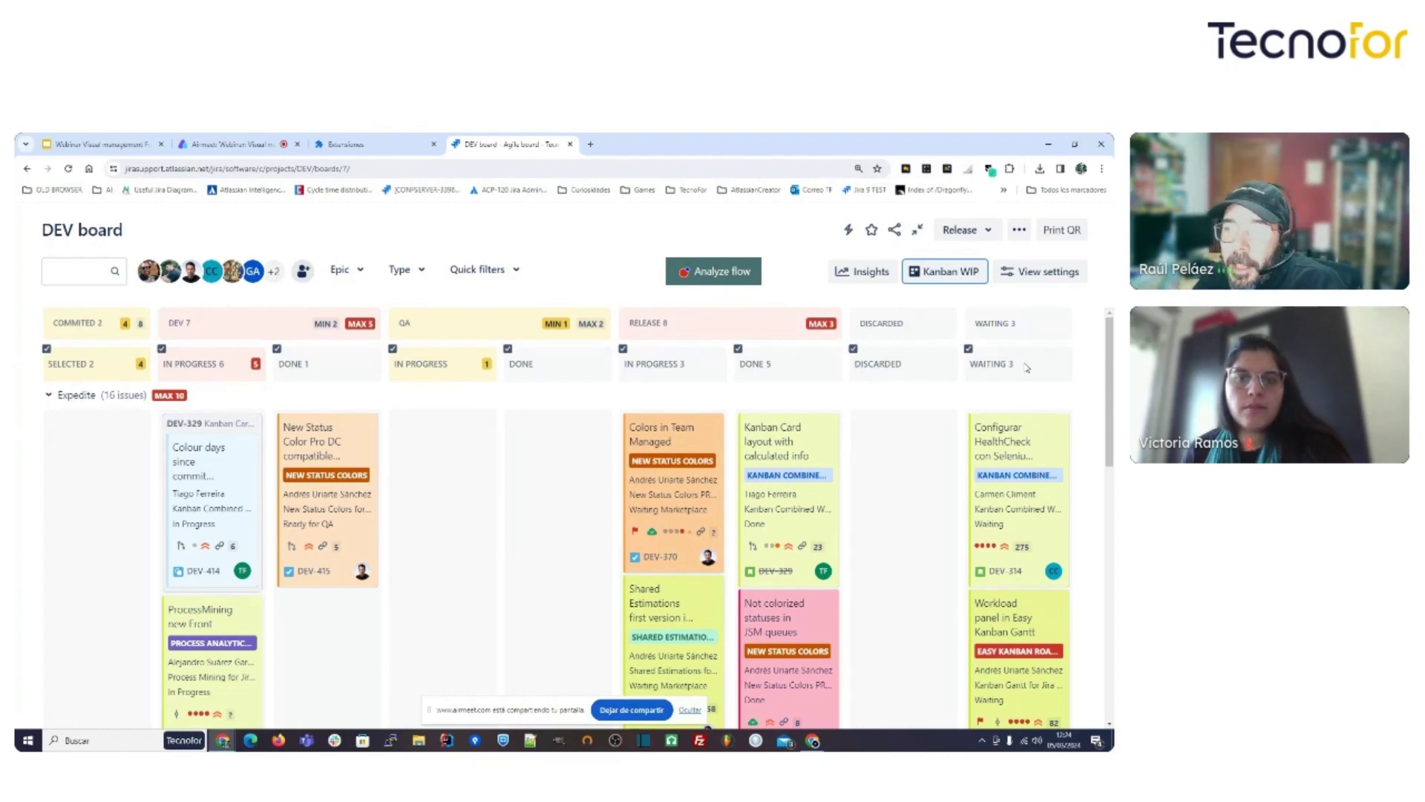
pyautogui.click(948, 273)
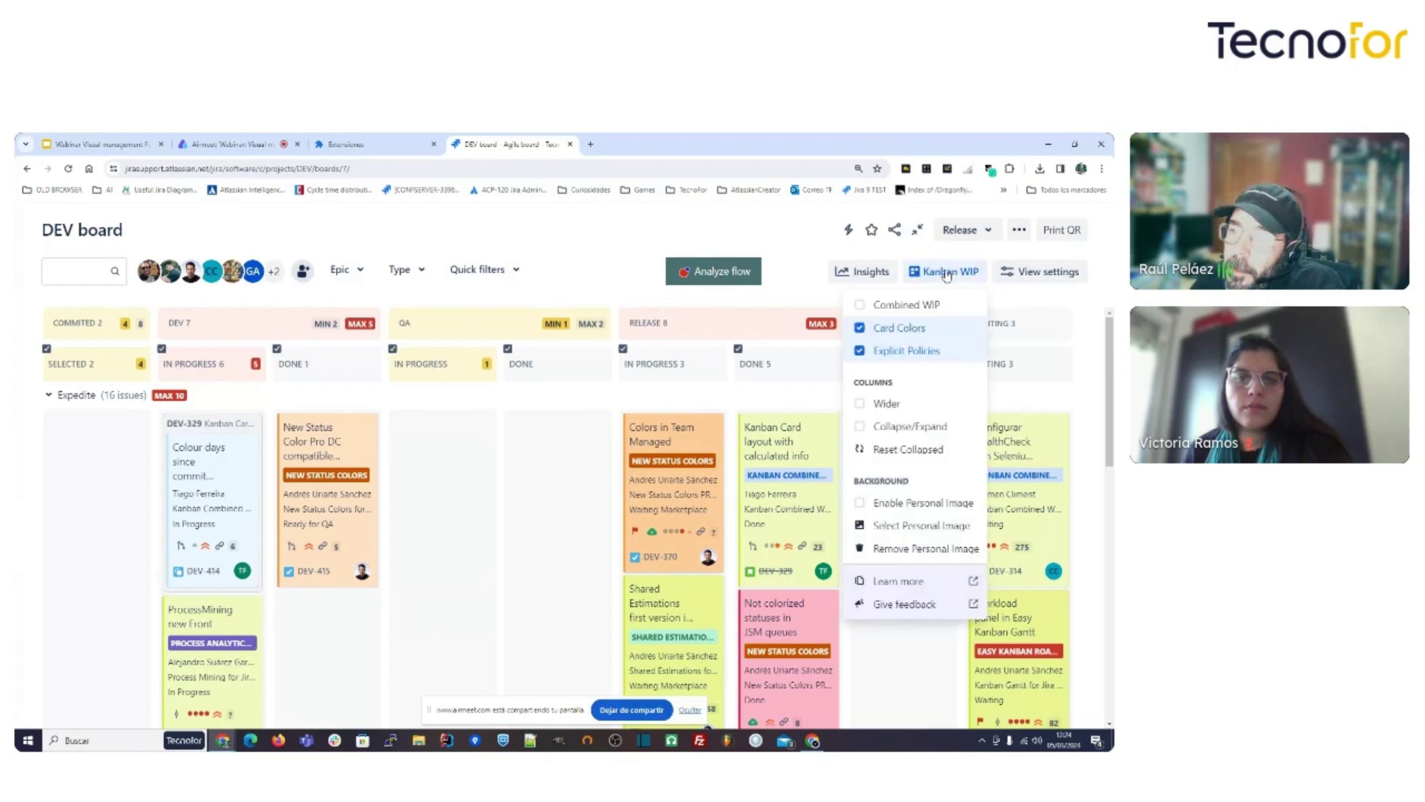
pyautogui.click(904, 427)
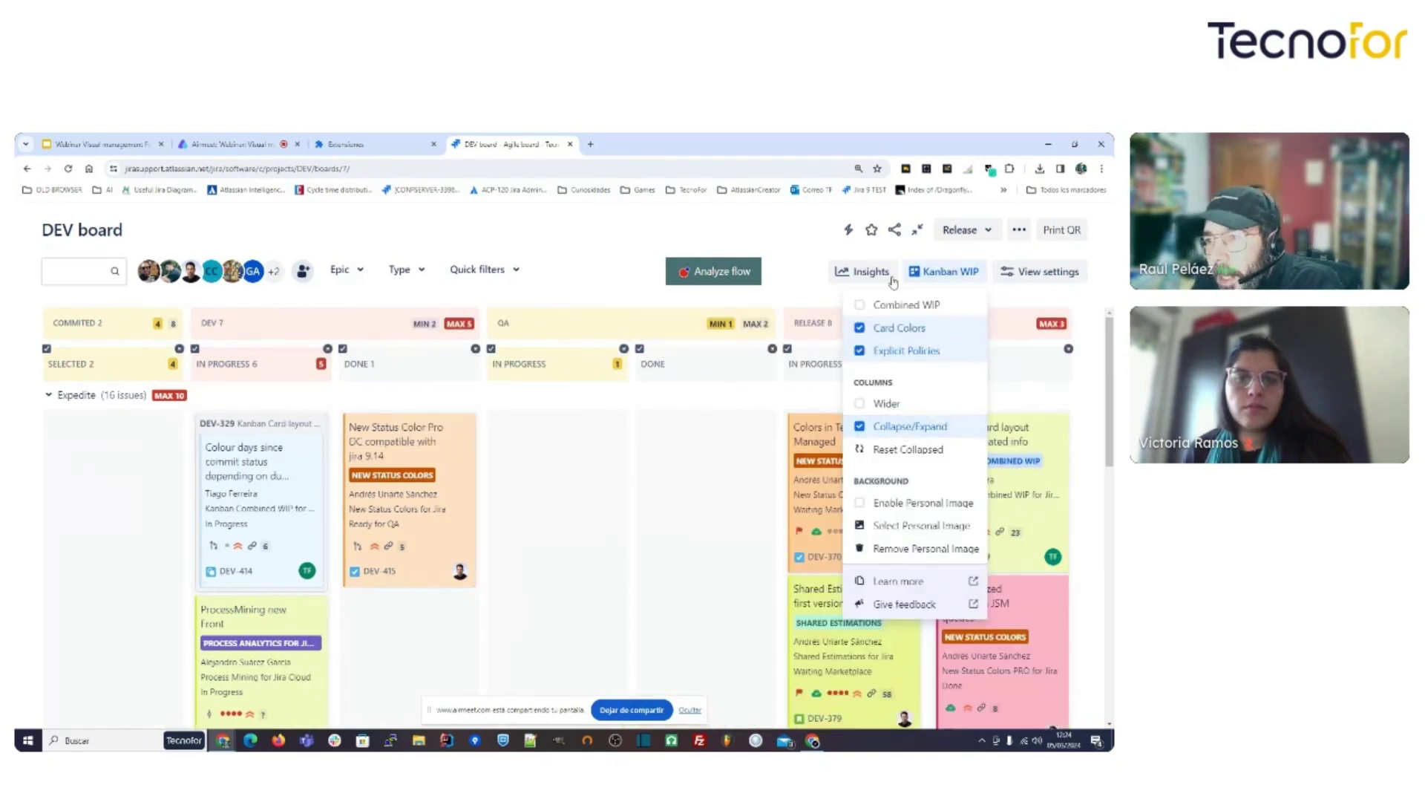
pyautogui.click(944, 272)
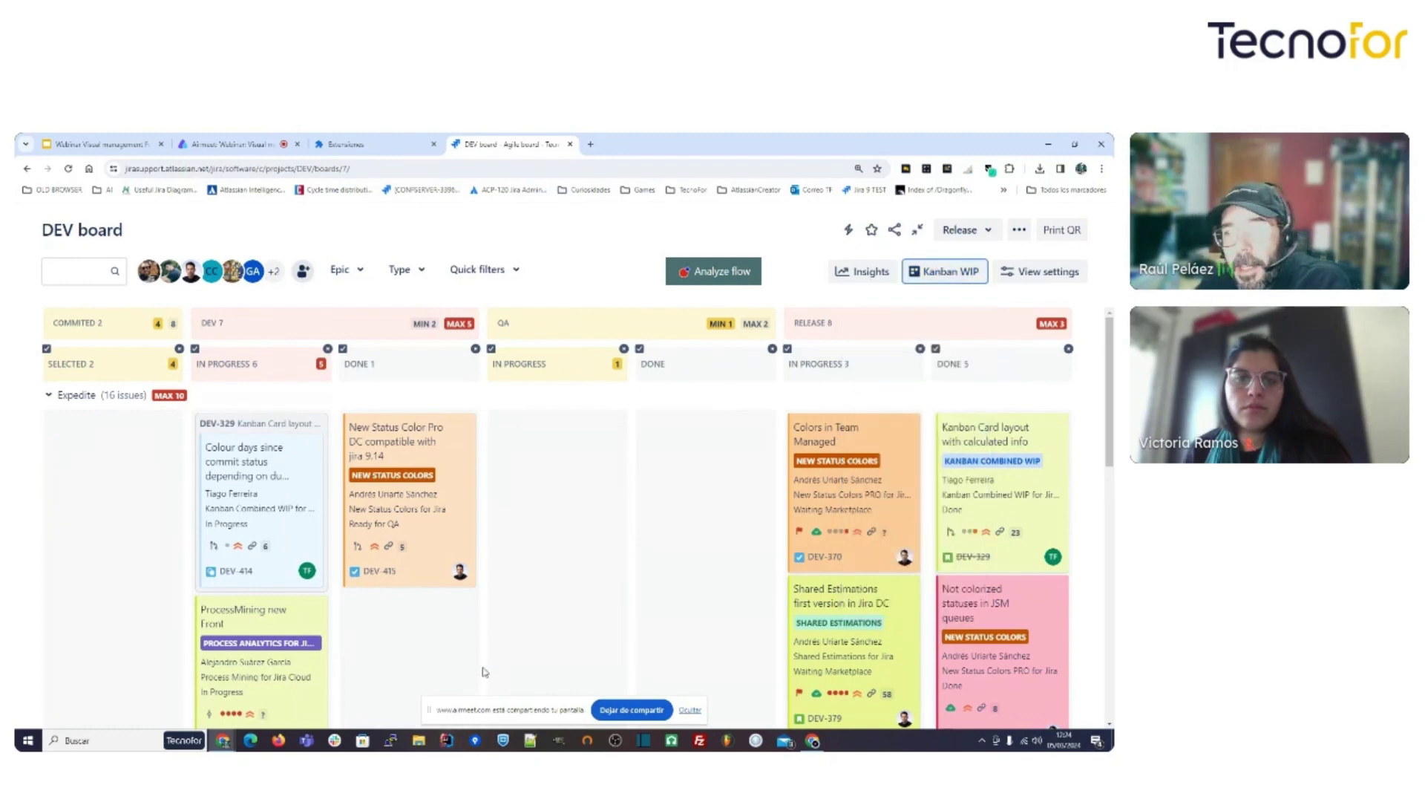
# Reset the collapsed columns and collapse the Discarded, Waiting and Selected columns individually.
pyautogui.click(951, 272)
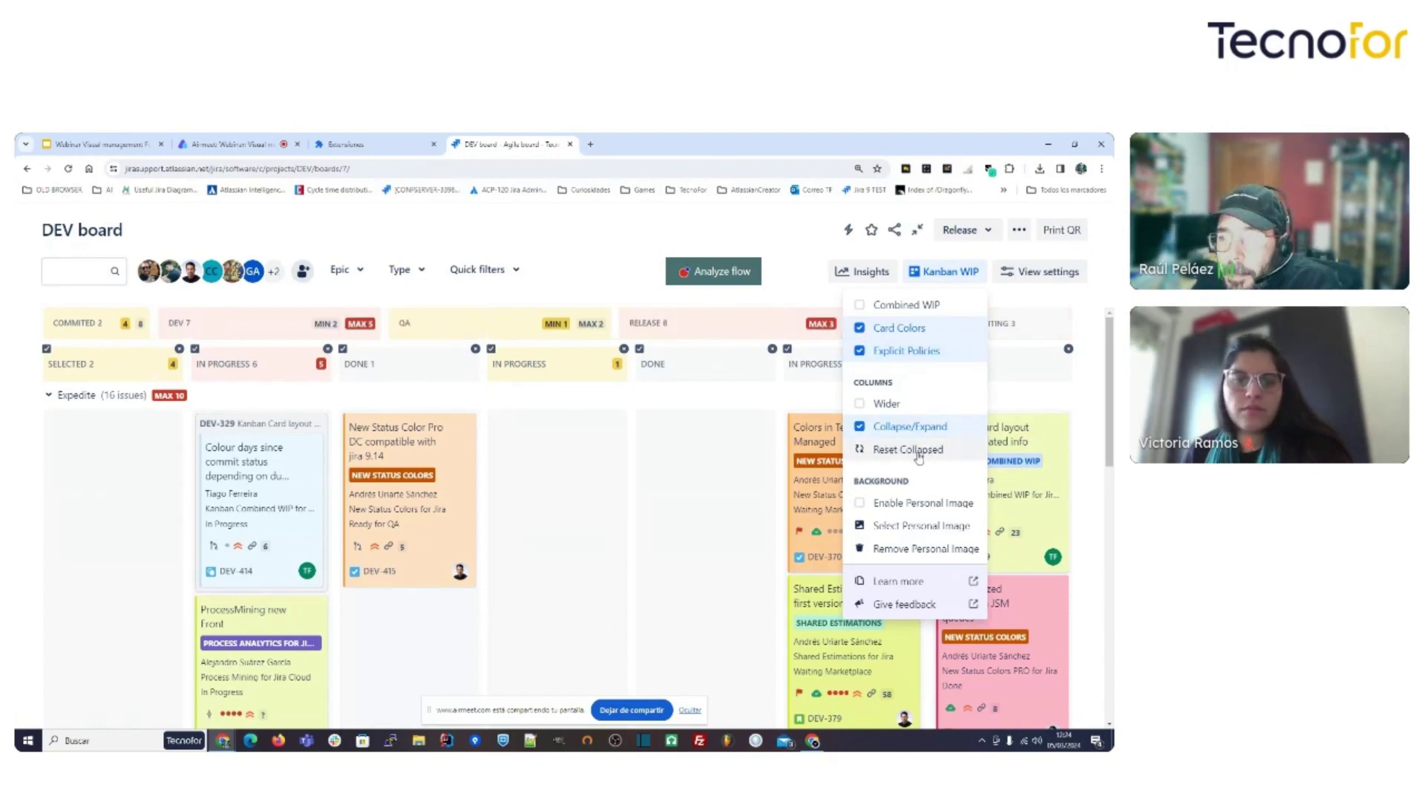
pyautogui.click(925, 450)
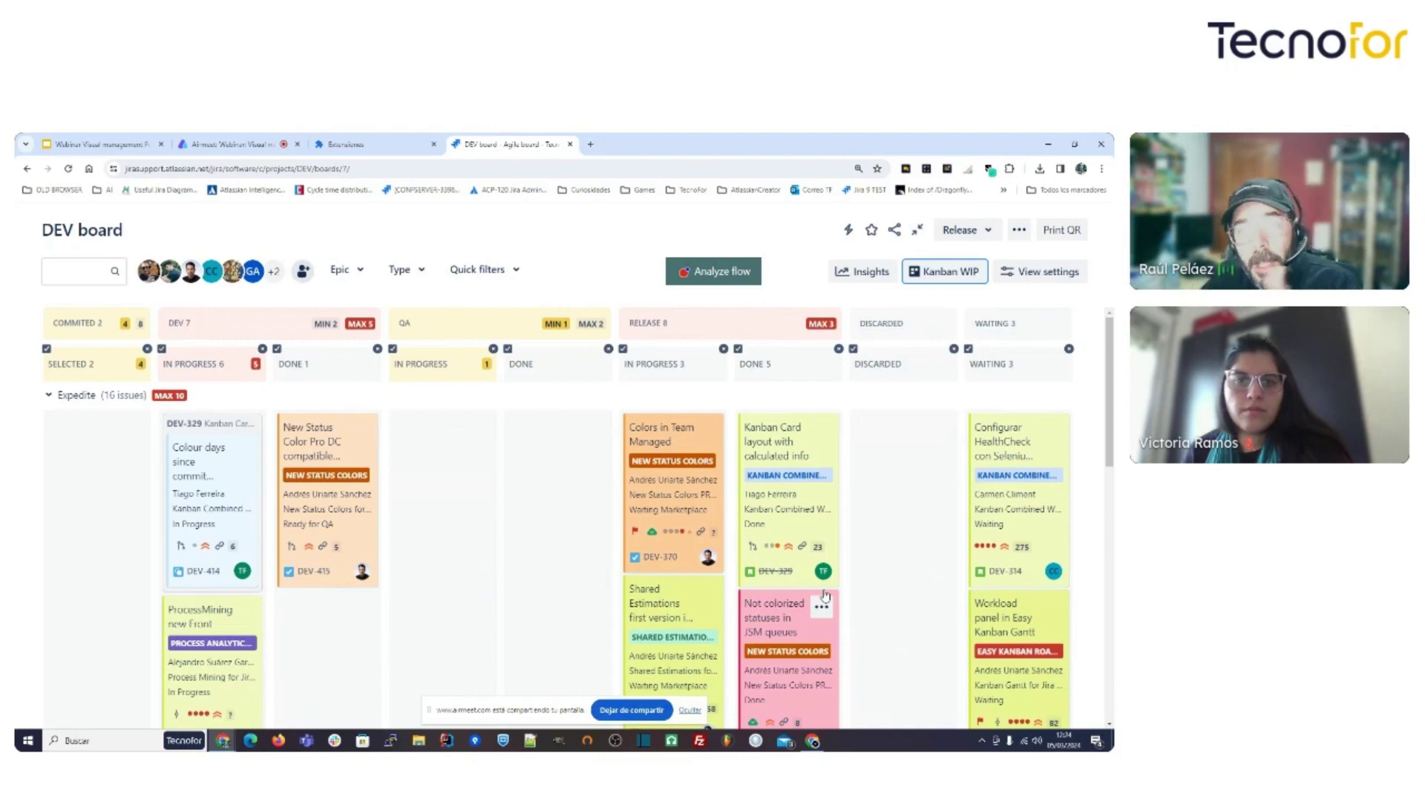
pyautogui.click(953, 350)
pyautogui.click(1068, 349)
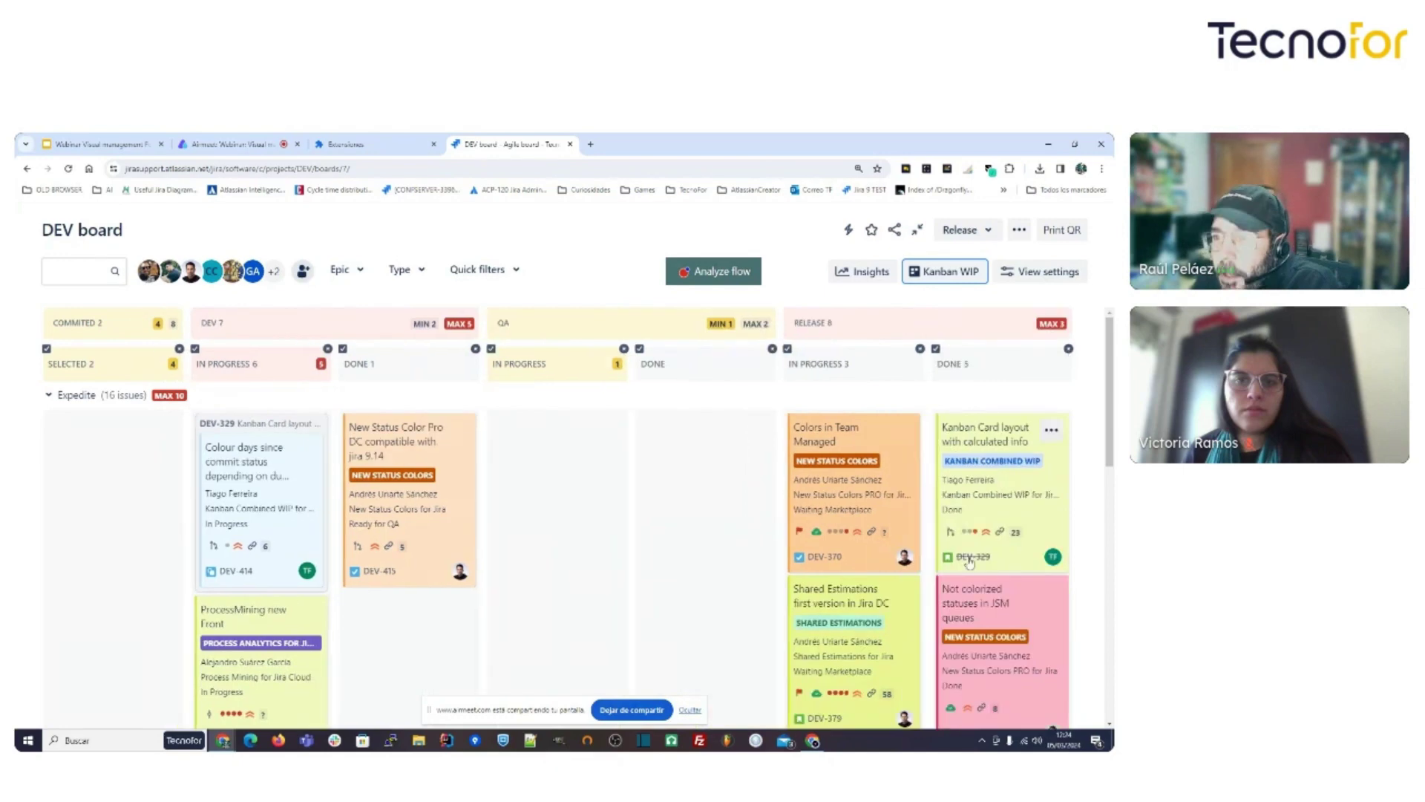
pyautogui.click(179, 349)
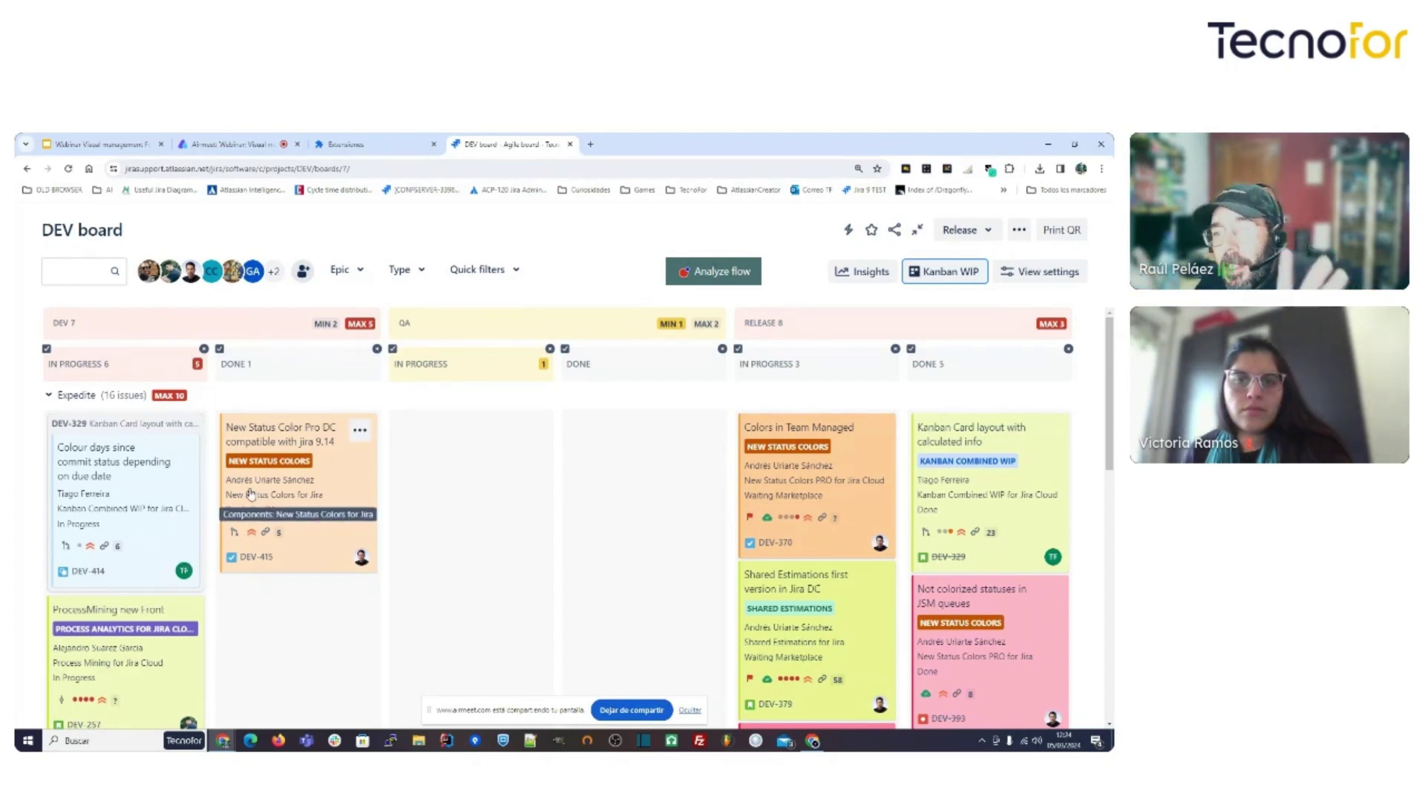
# Turn the Kanban WIP Collapse/Expand column option off and on again.
pyautogui.click(944, 271)
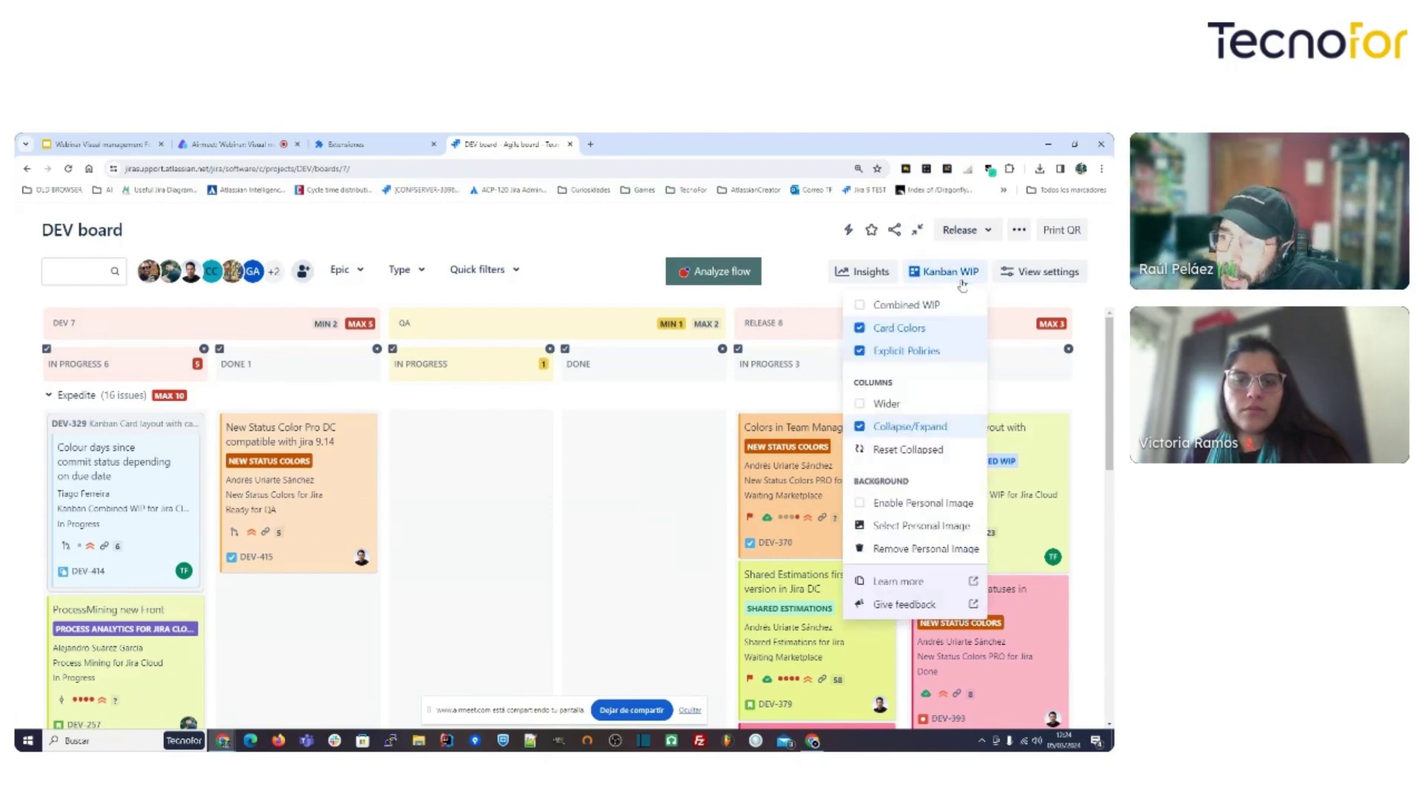
pyautogui.click(908, 427)
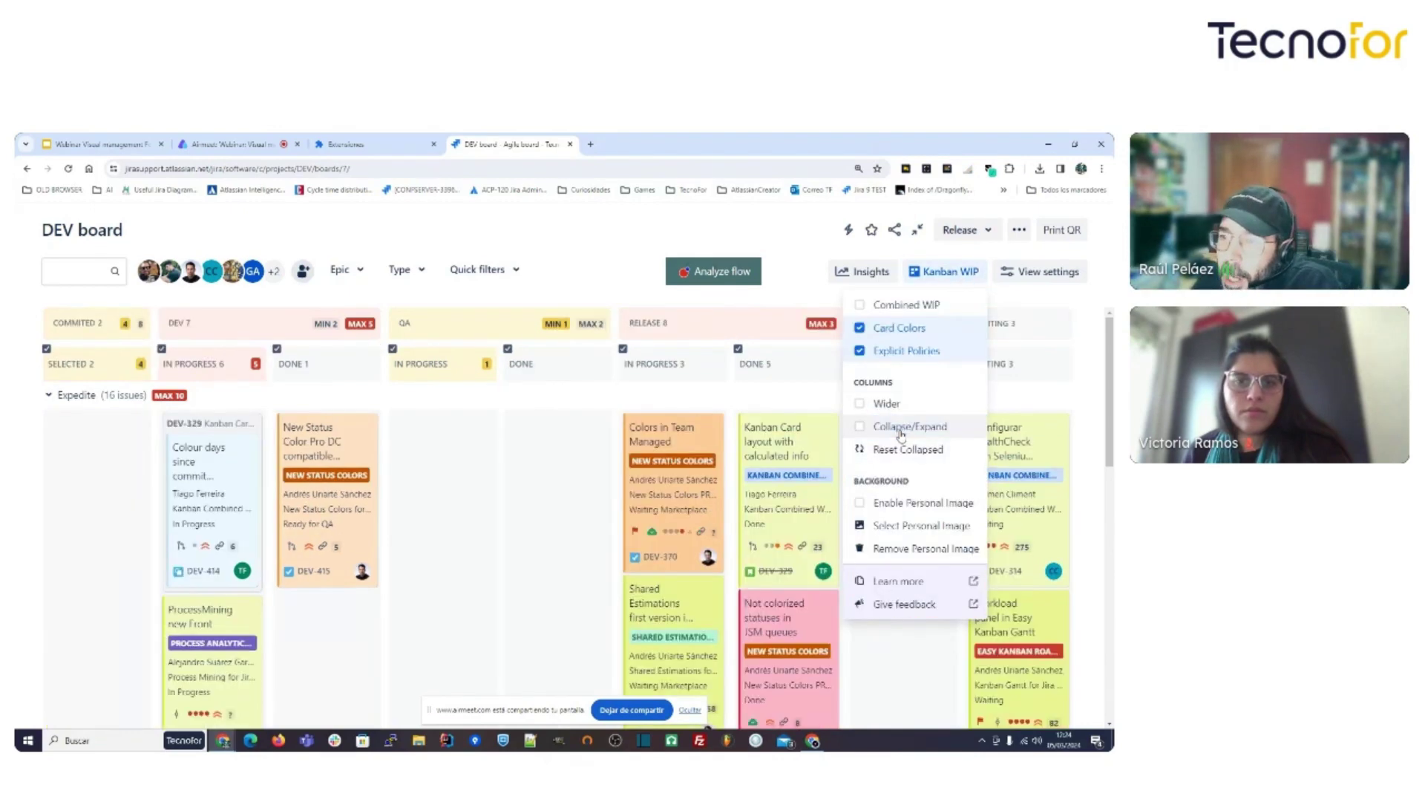
pyautogui.click(901, 428)
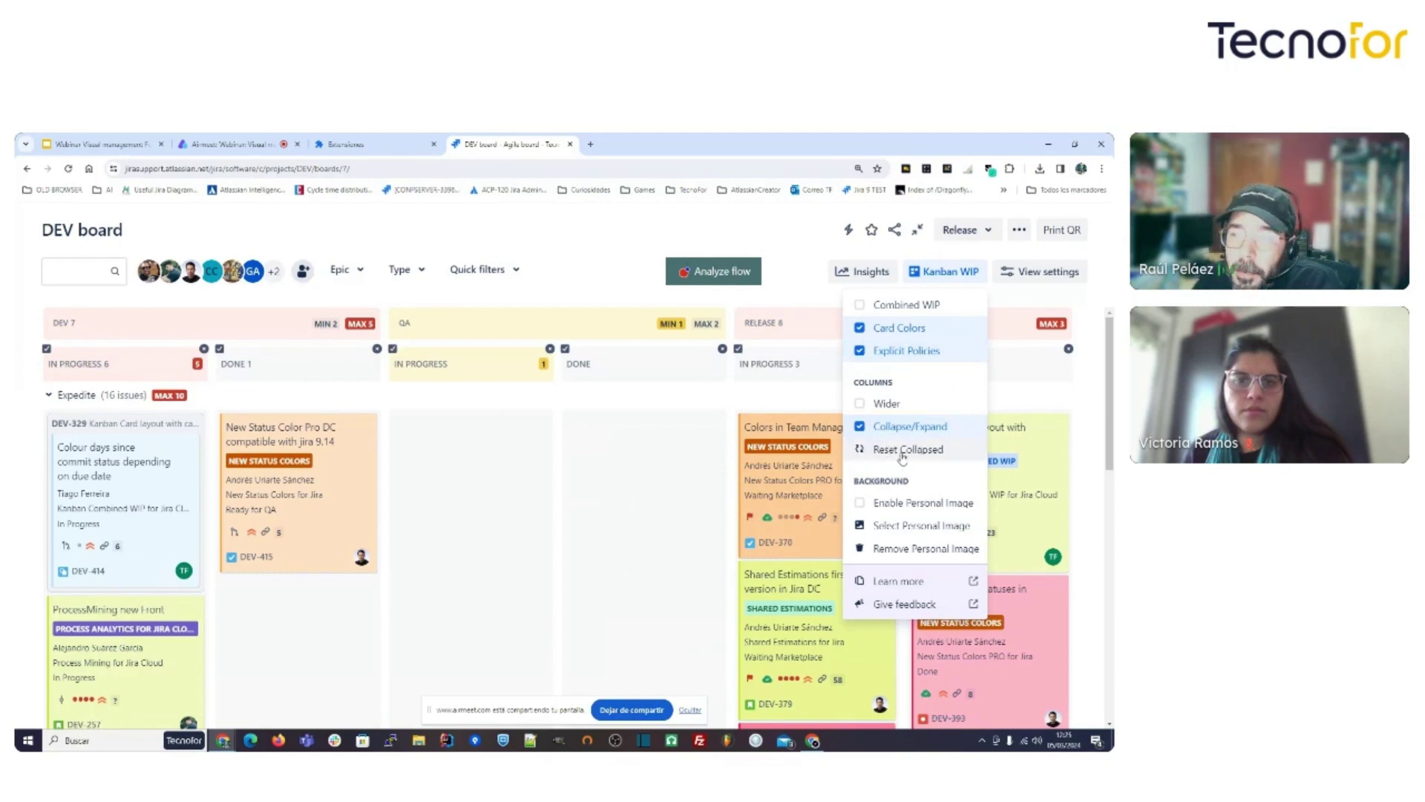
# Restore all columns with Reset Collapsed and collapse the Selected, Discarded and Waiting columns again.
pyautogui.click(902, 451)
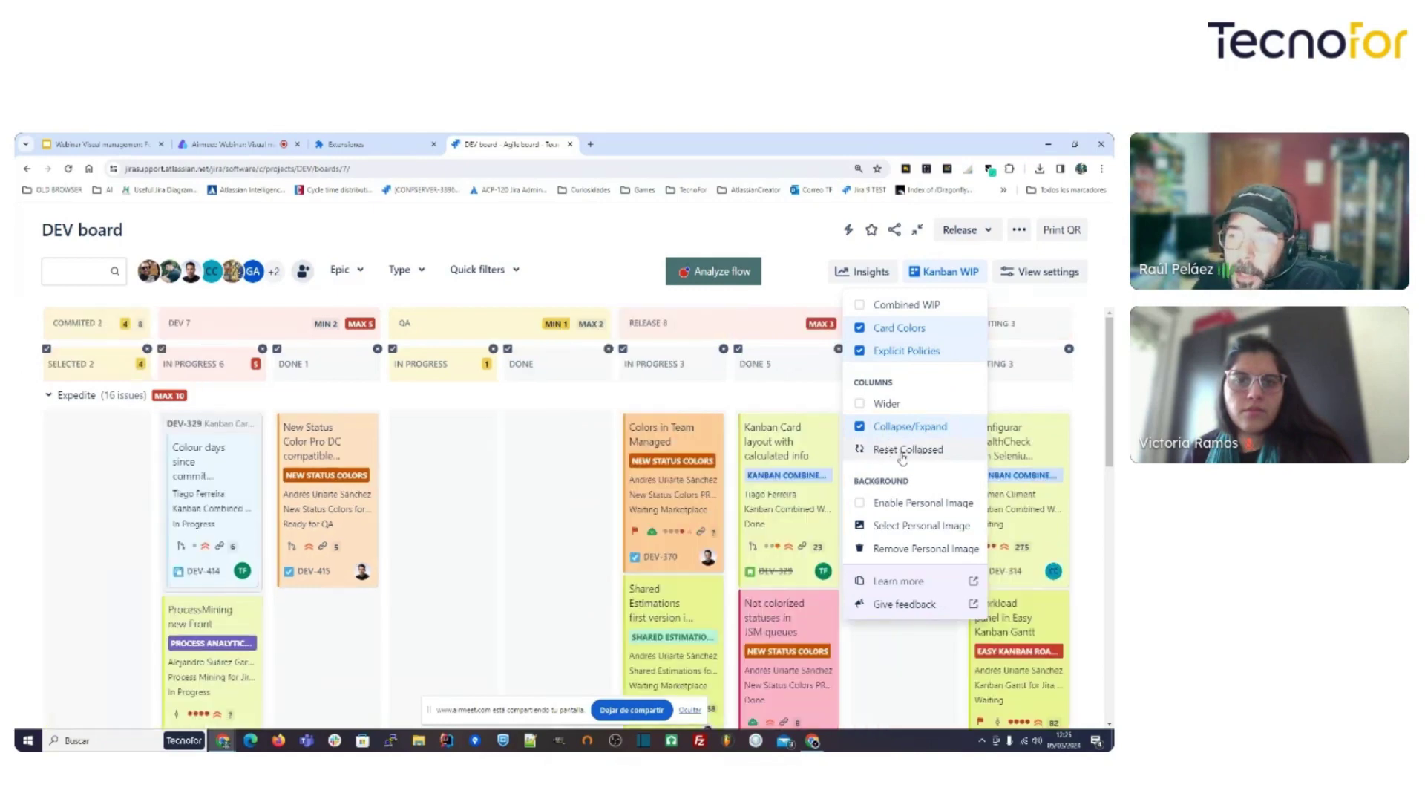
pyautogui.click(147, 349)
pyautogui.click(939, 349)
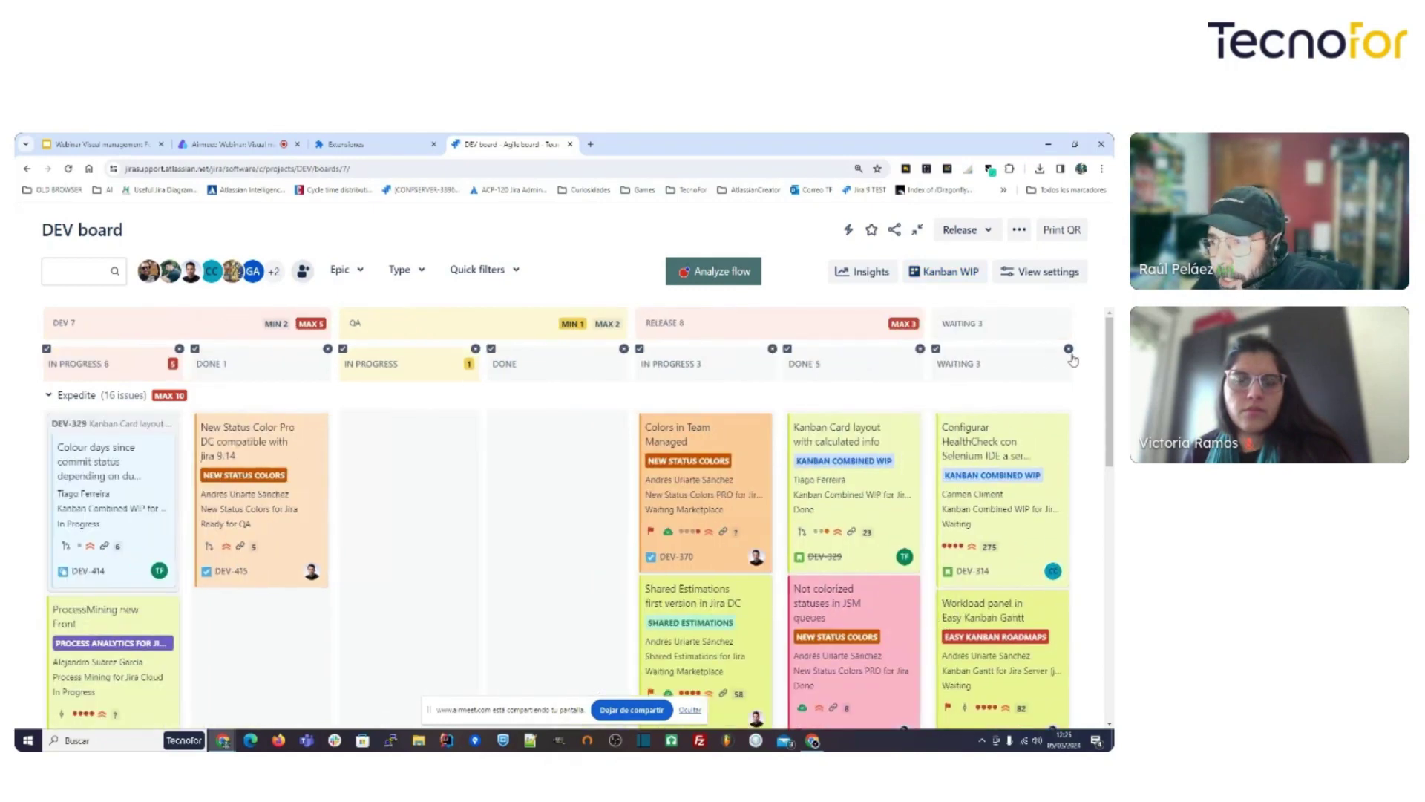
pyautogui.click(1068, 349)
# Restore all columns with Reset Collapsed and collapse the Waiting and Discarded columns again.
pyautogui.click(939, 277)
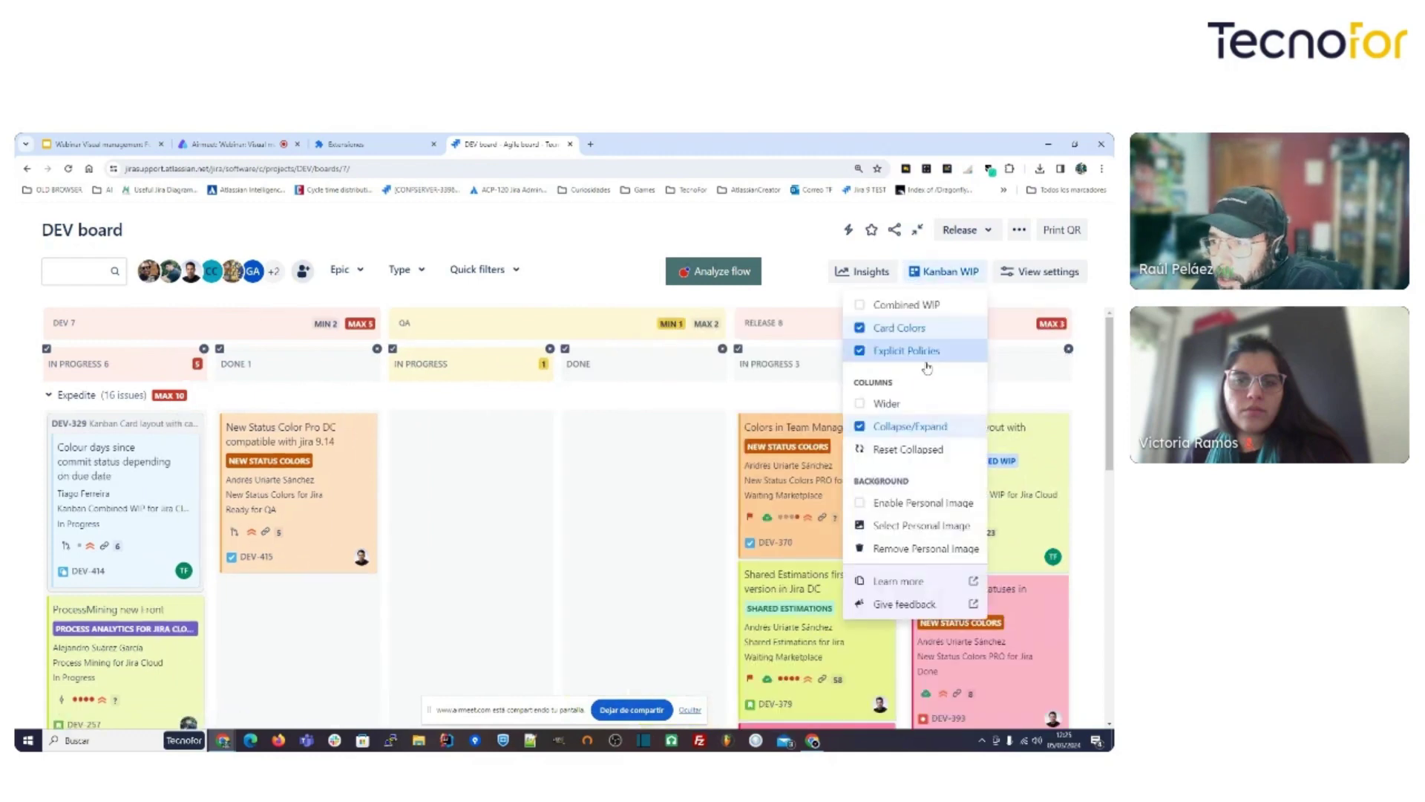
pyautogui.click(907, 449)
pyautogui.click(1069, 349)
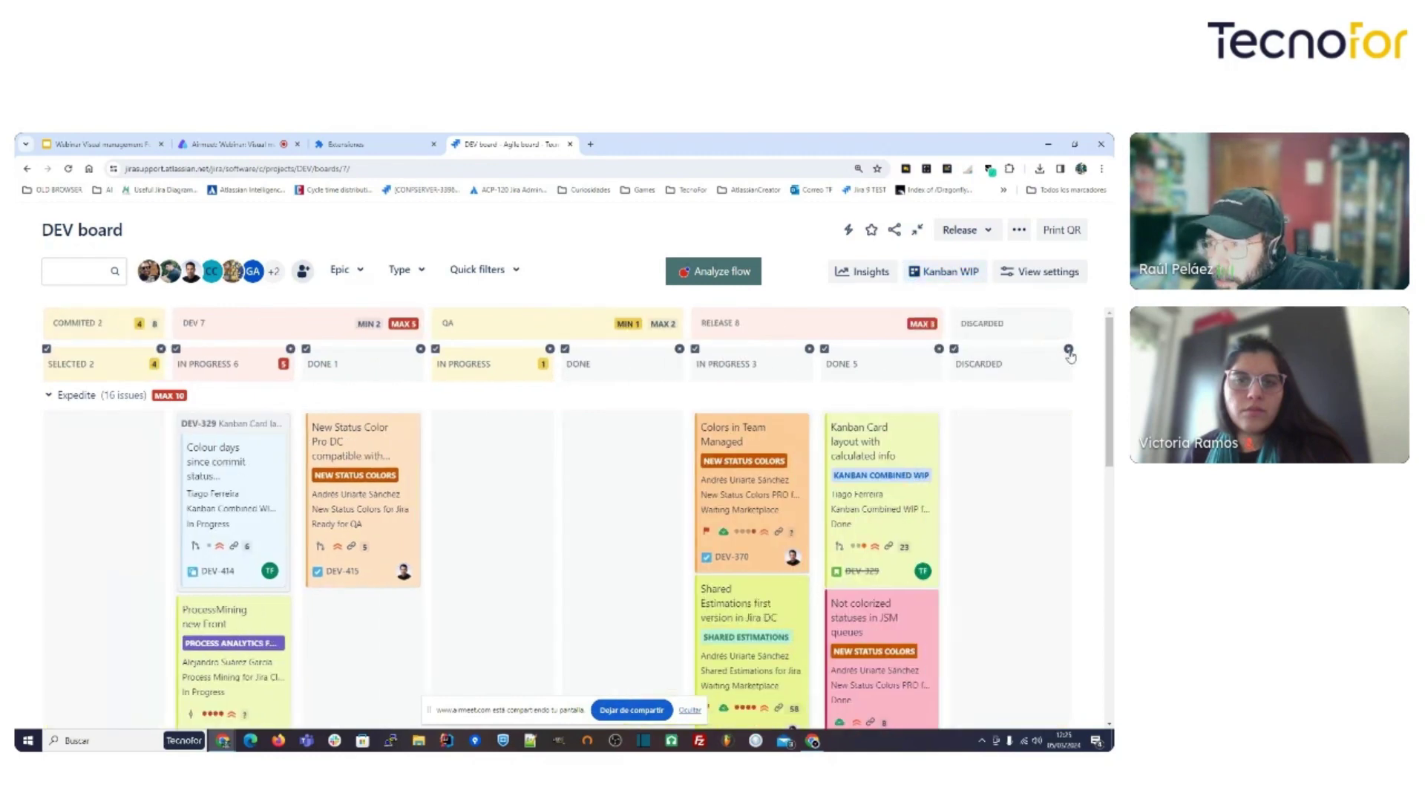
pyautogui.click(1069, 348)
pyautogui.click(942, 276)
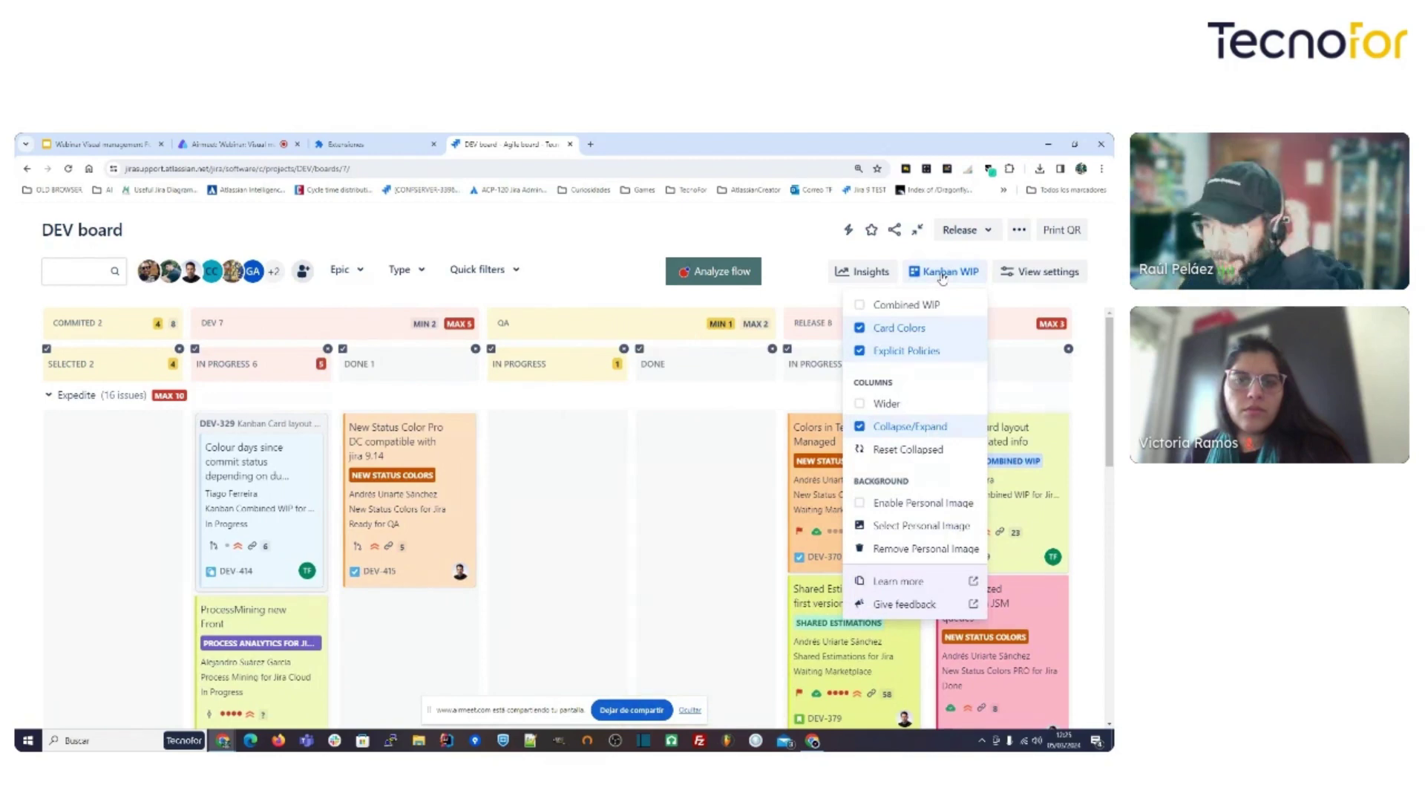
pyautogui.click(942, 276)
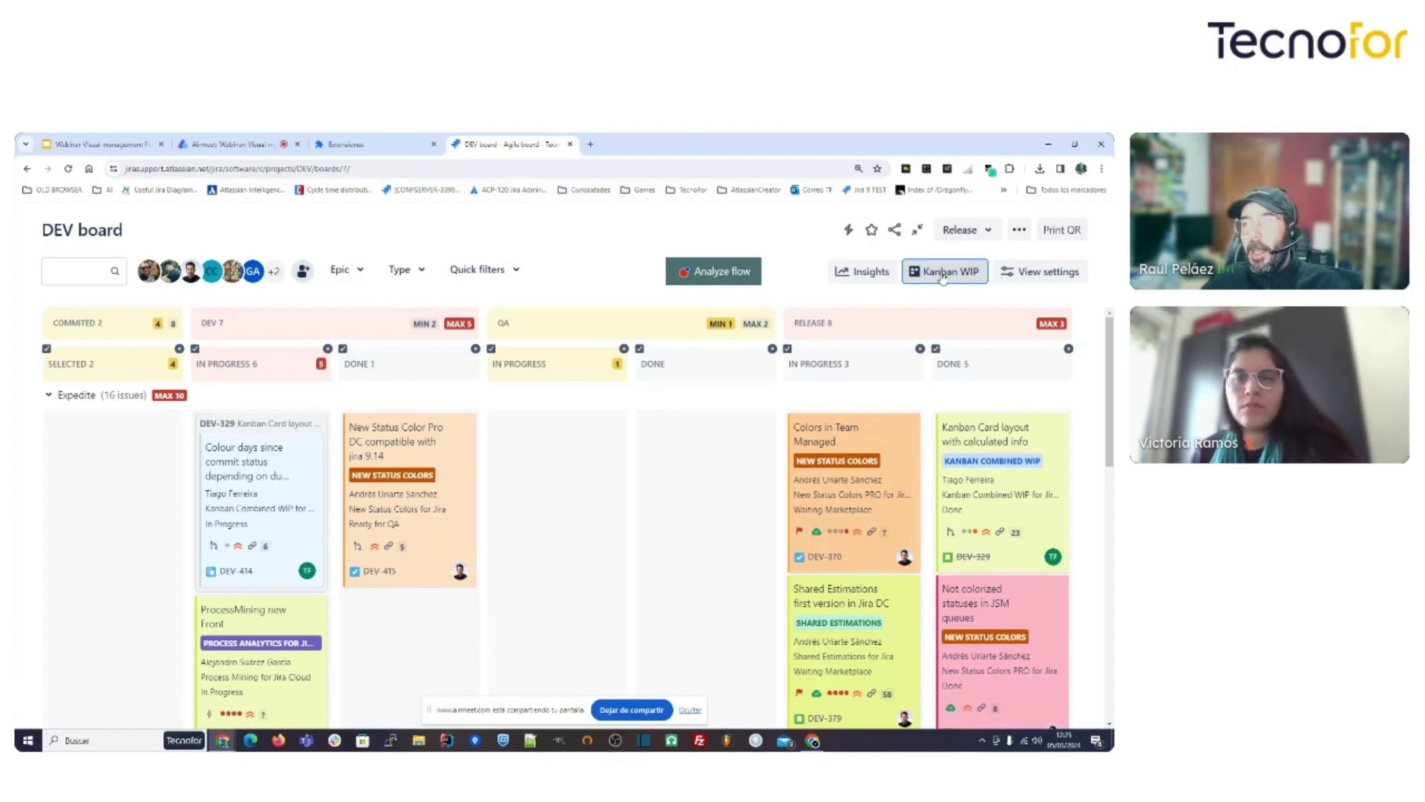
# Enable the Wider columns option in the Kanban WIP settings and look across the widened board.
pyautogui.click(942, 273)
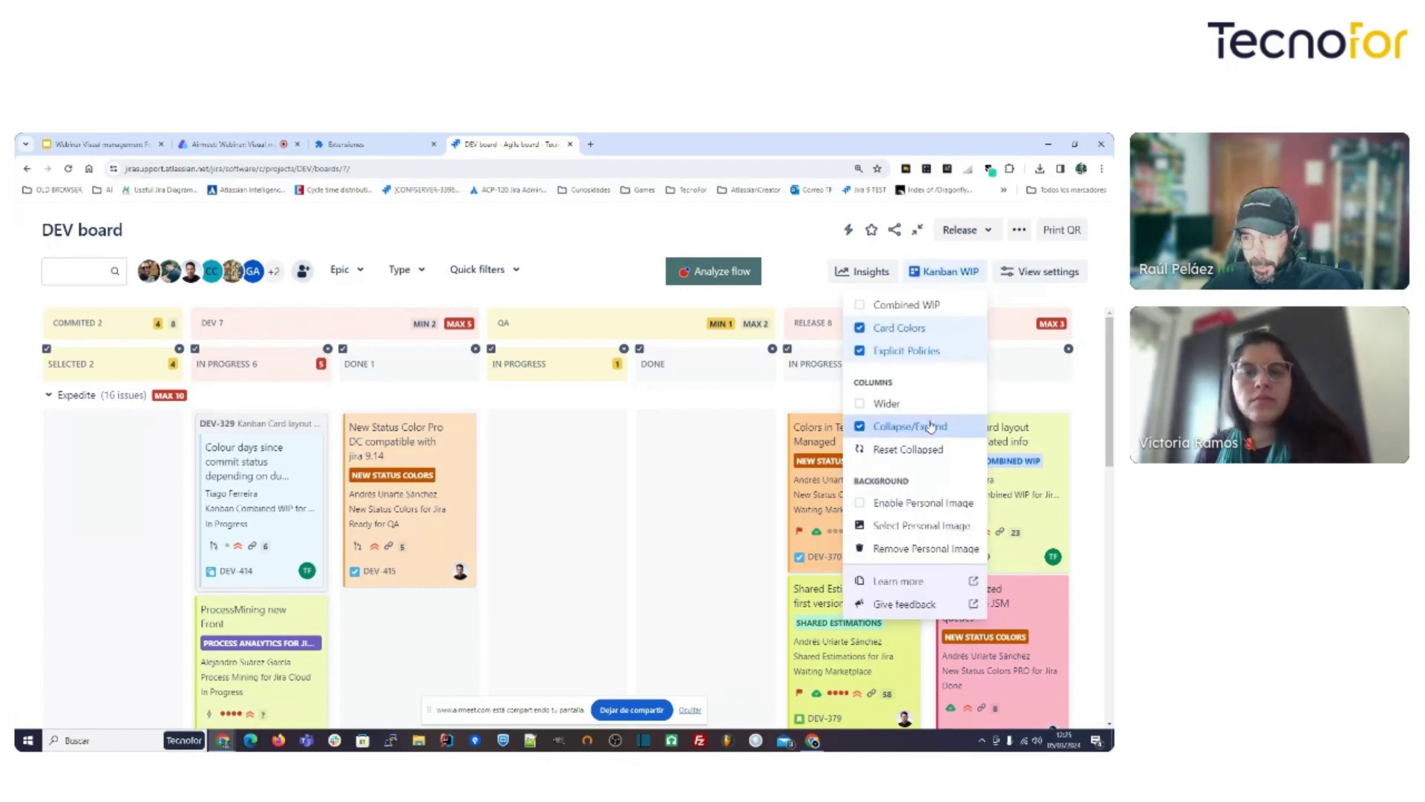
pyautogui.click(885, 406)
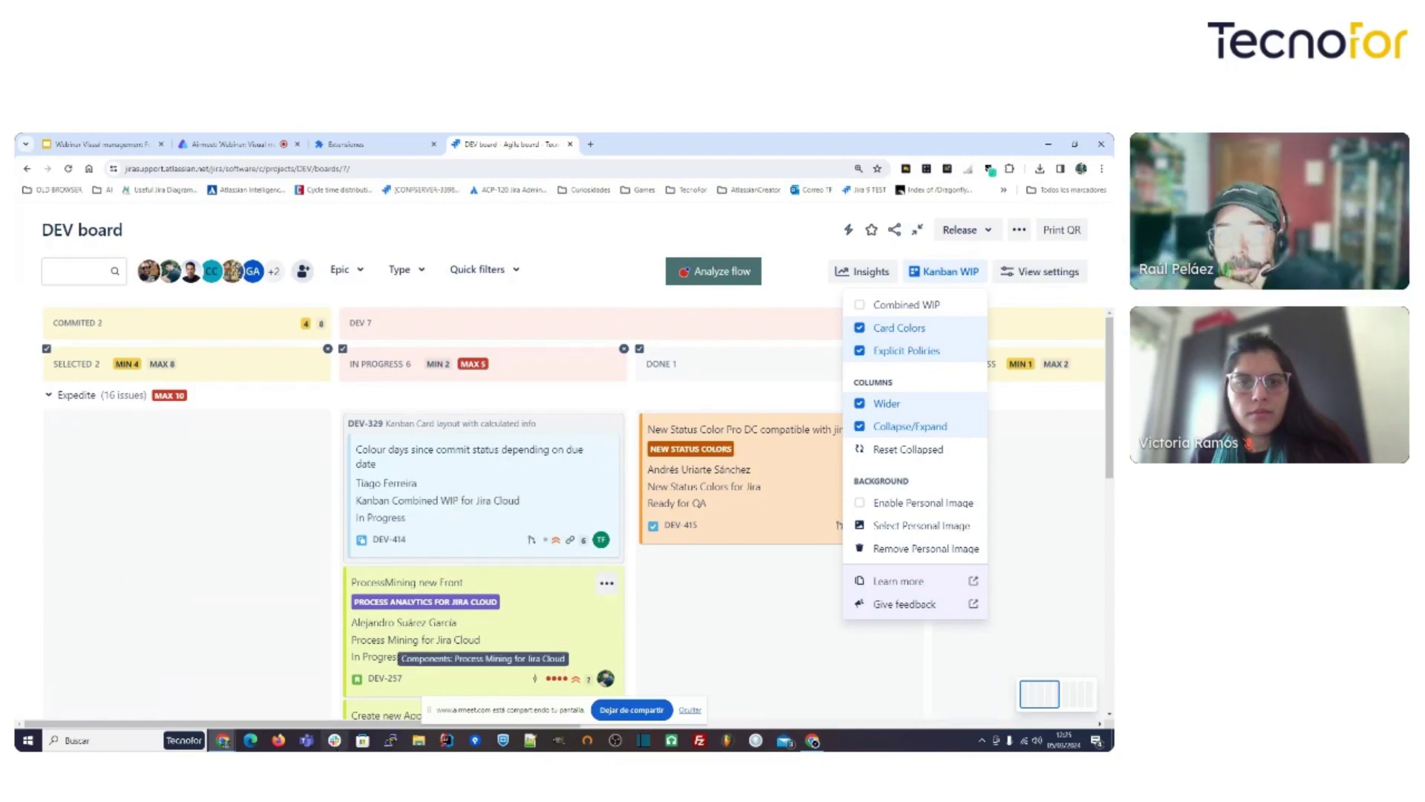
pyautogui.moveTo(338, 725); pyautogui.dragTo(712, 735)
pyautogui.click(937, 271)
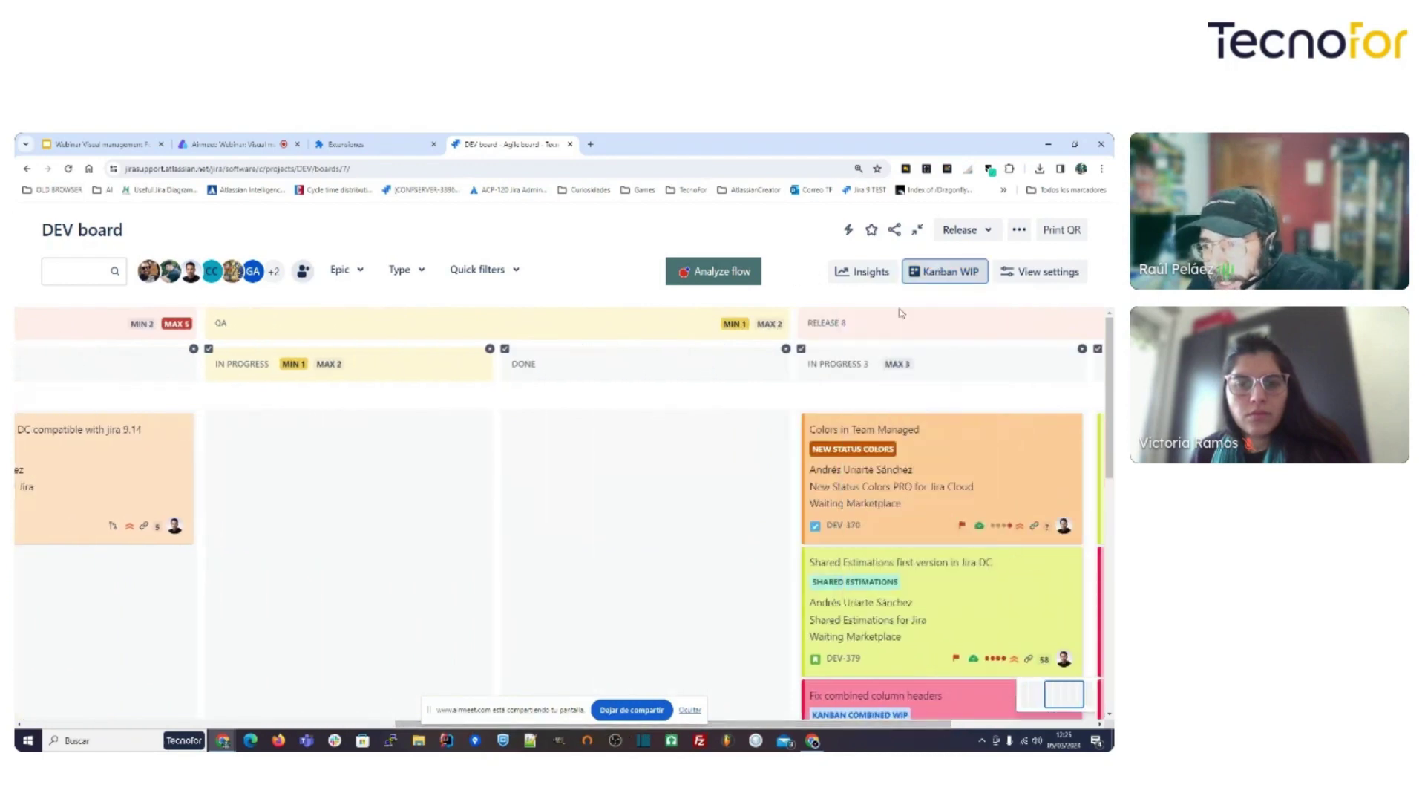
pyautogui.moveTo(832, 732); pyautogui.dragTo(449, 731)
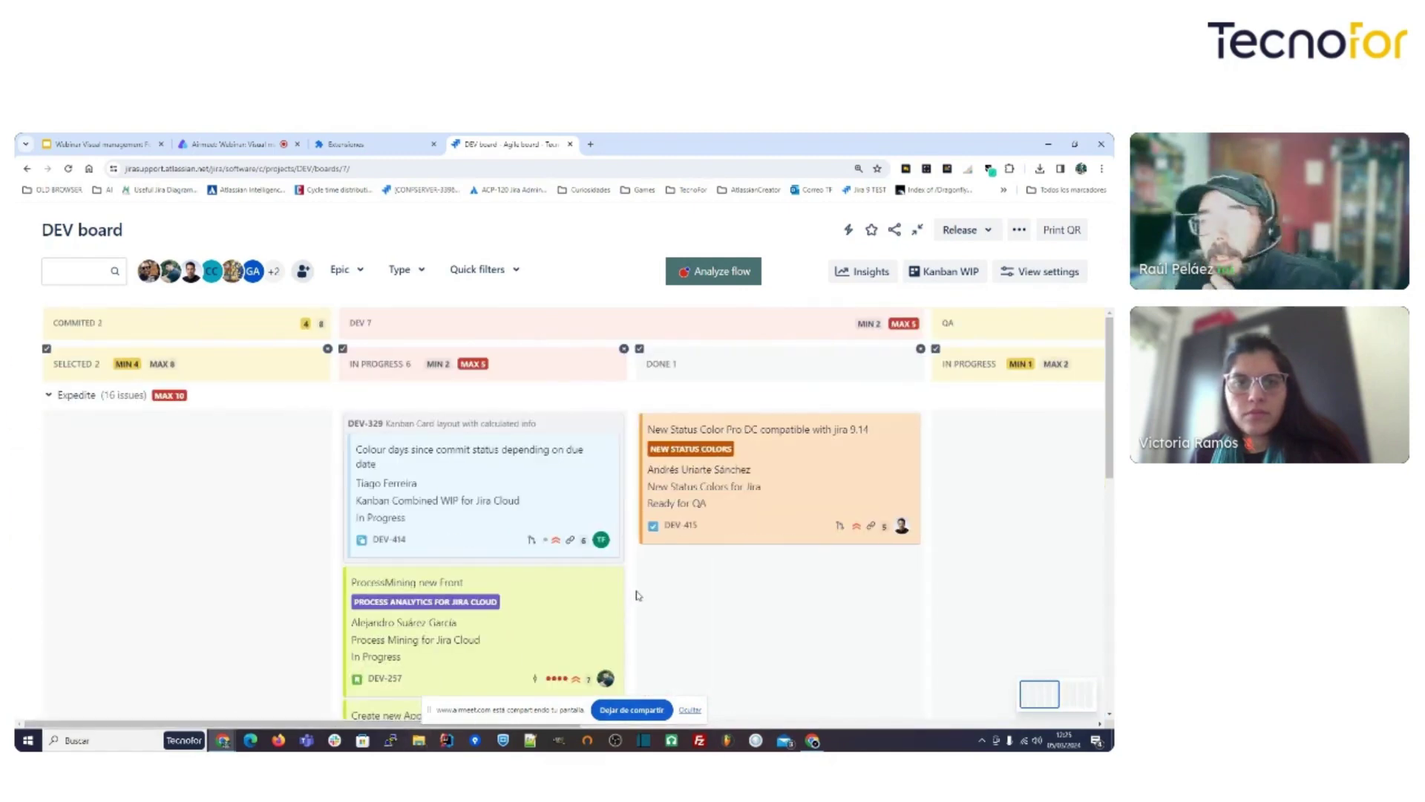
# Turn off the Wider columns option in the Kanban WIP settings.
pyautogui.click(943, 271)
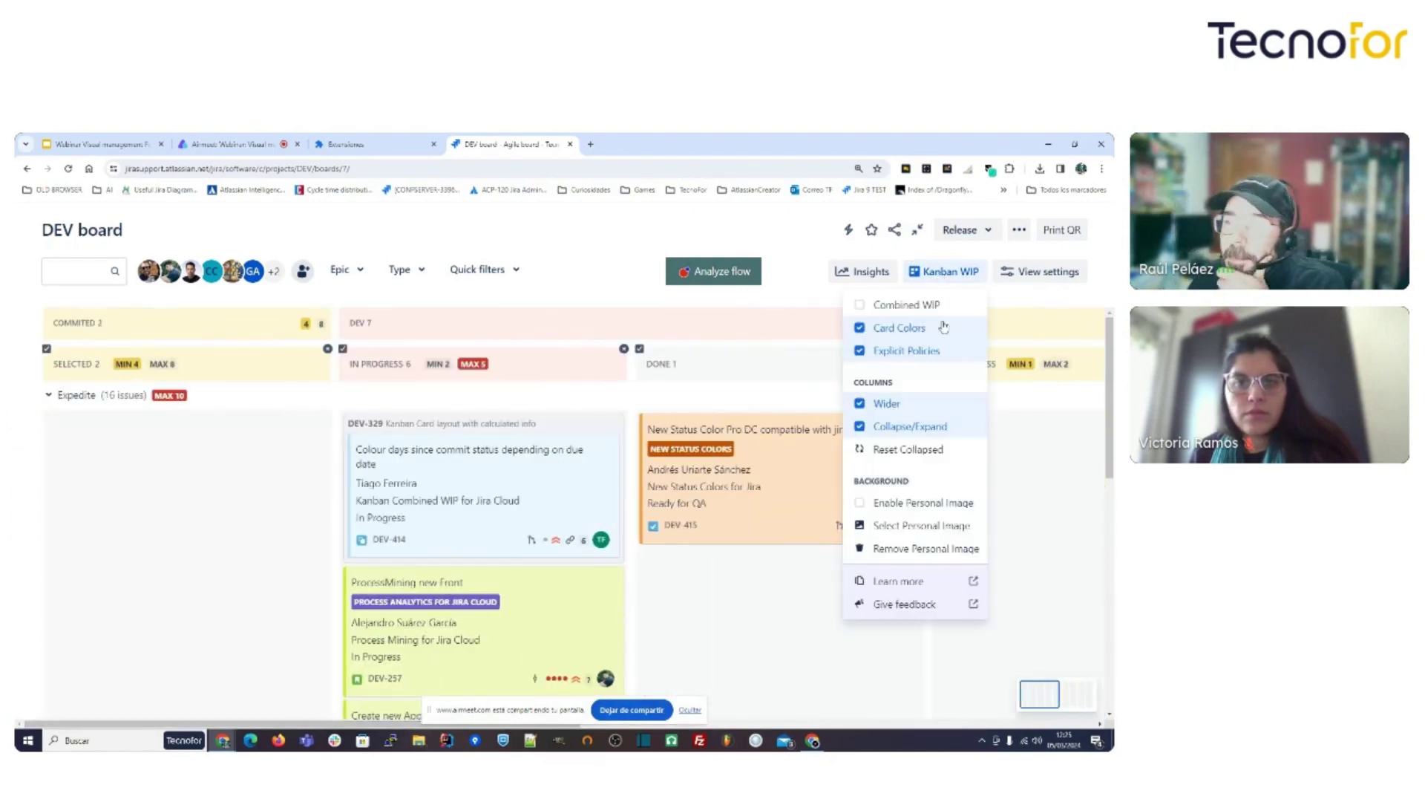
pyautogui.click(894, 410)
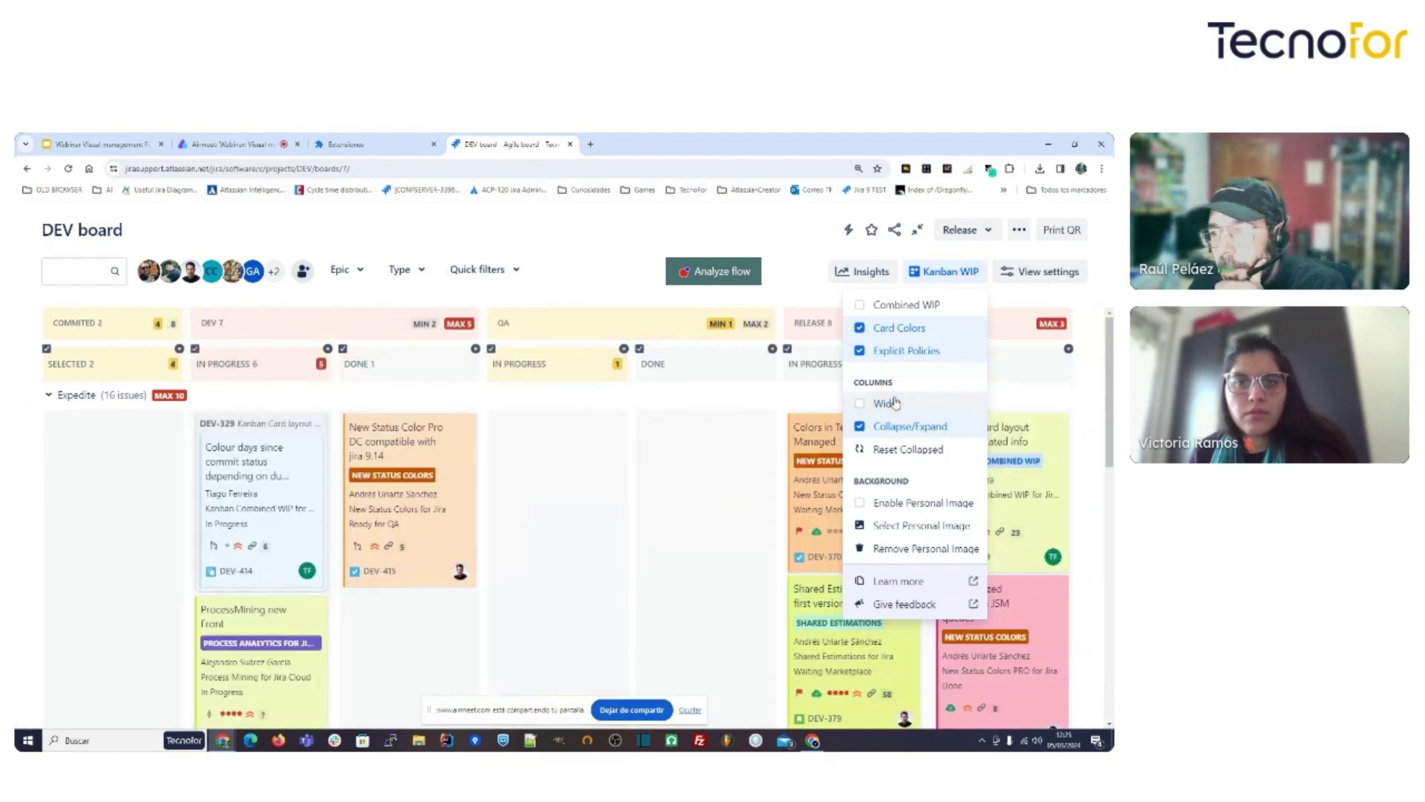
pyautogui.click(945, 271)
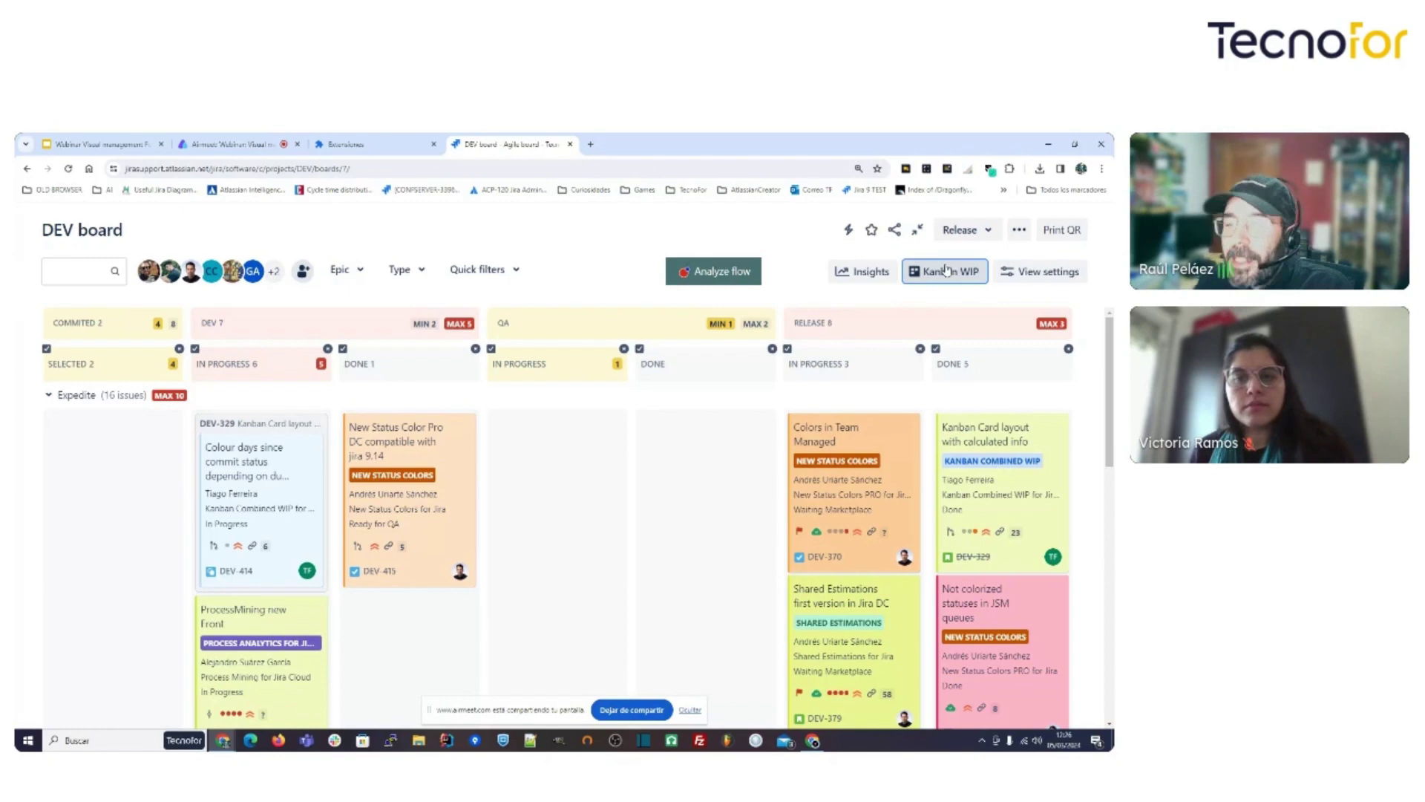
# Examine the issue links and day counters on the cards in the In Progress, Done and Release columns.
pyautogui.moveTo(388, 550)
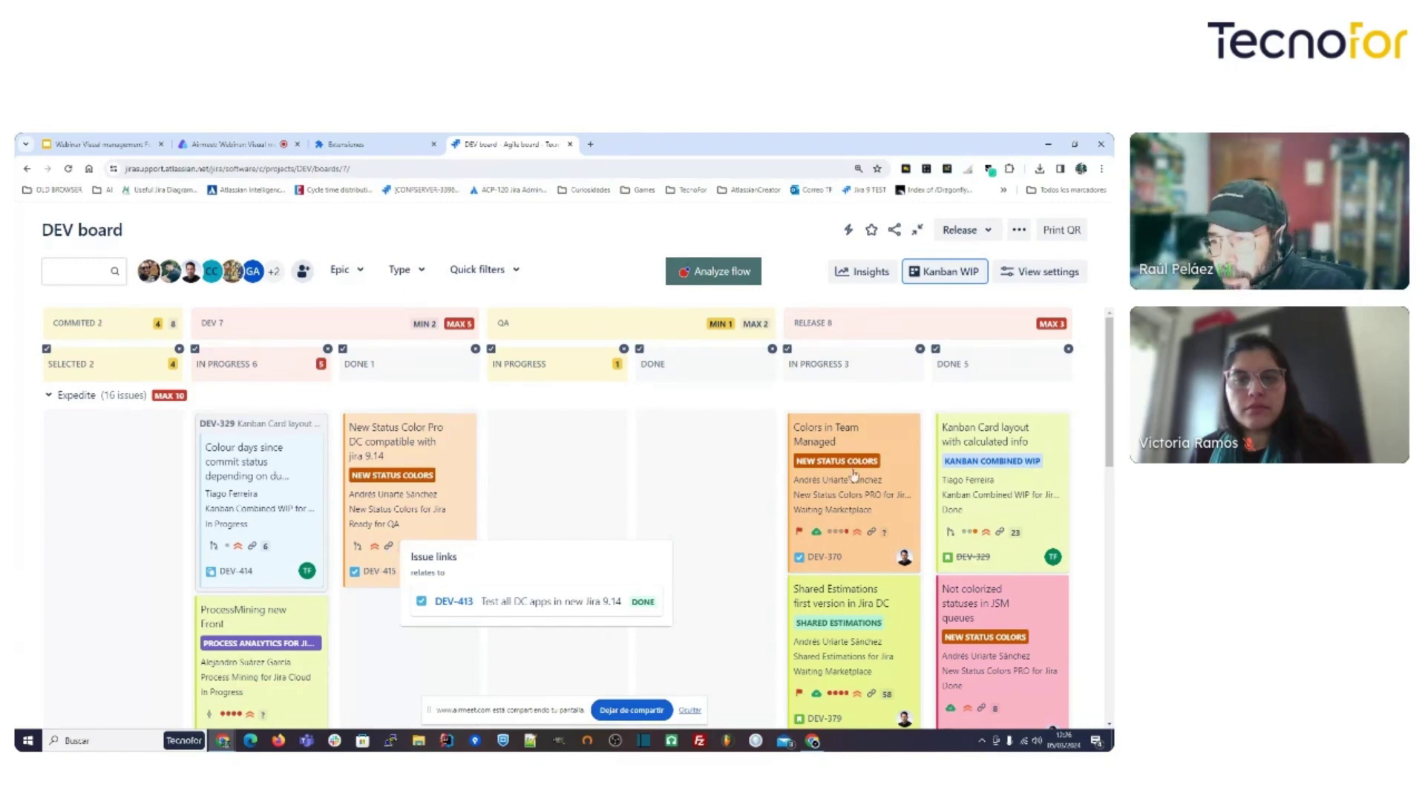
pyautogui.moveTo(874, 539)
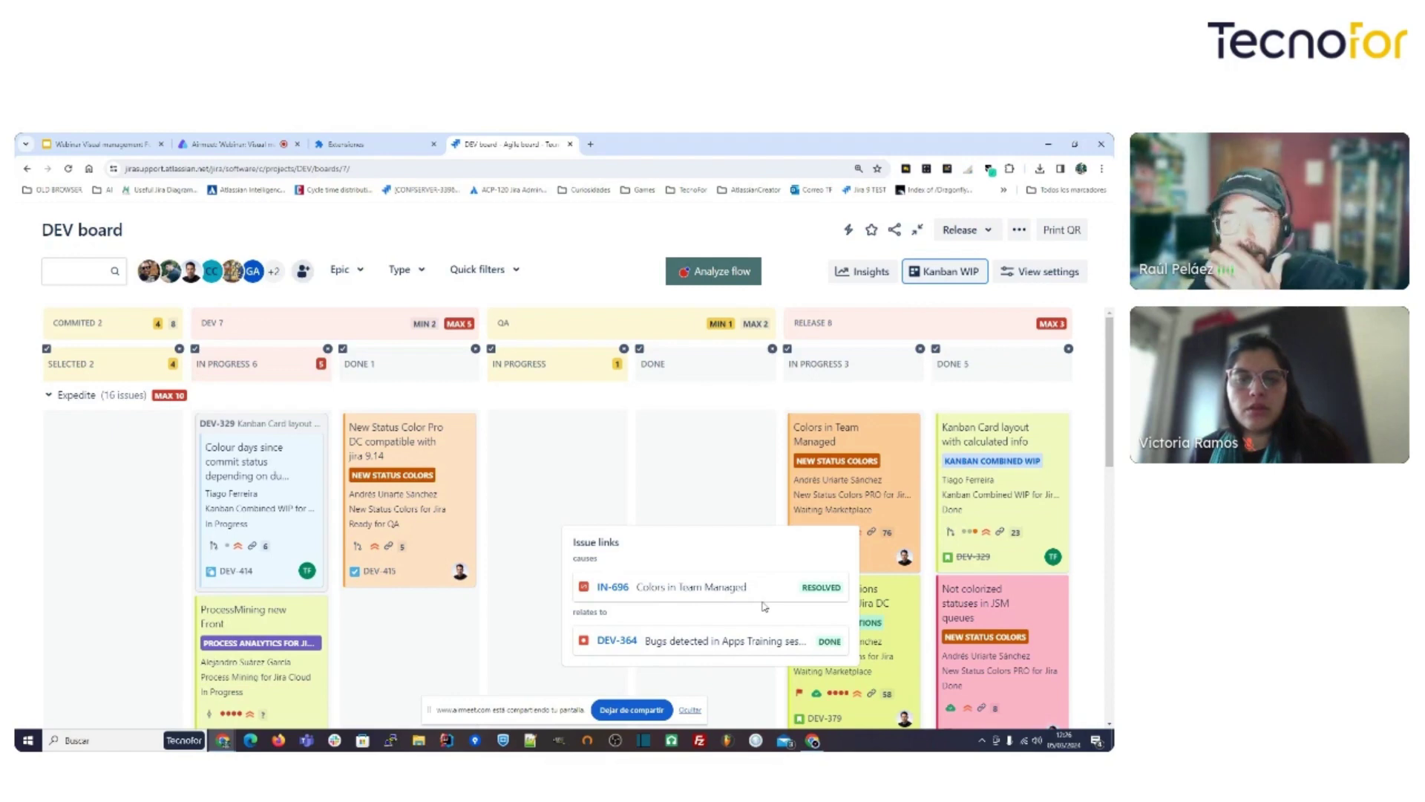
pyautogui.scroll(-1, 302, 571)
pyautogui.scroll(1, 302, 571)
pyautogui.moveTo(252, 551)
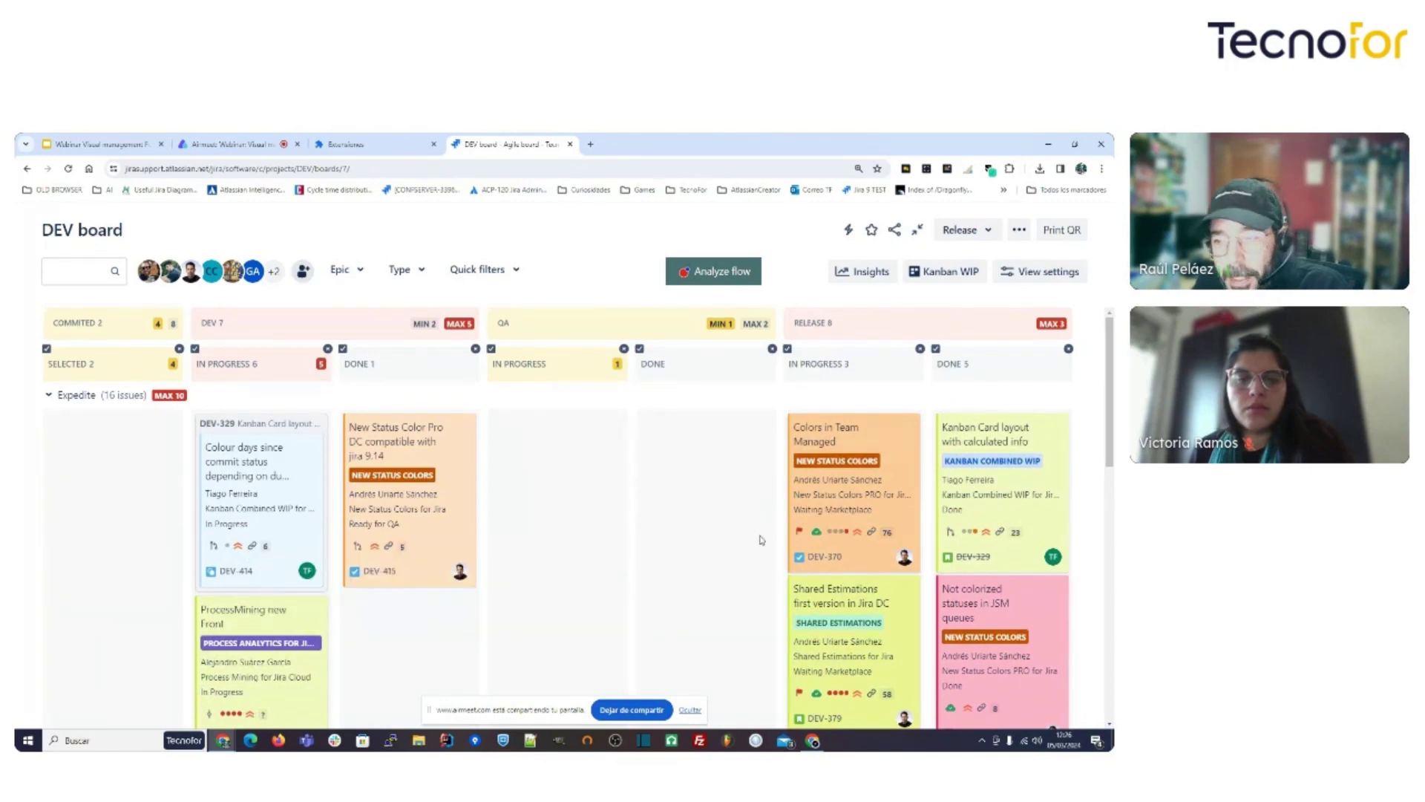
pyautogui.moveTo(1000, 535)
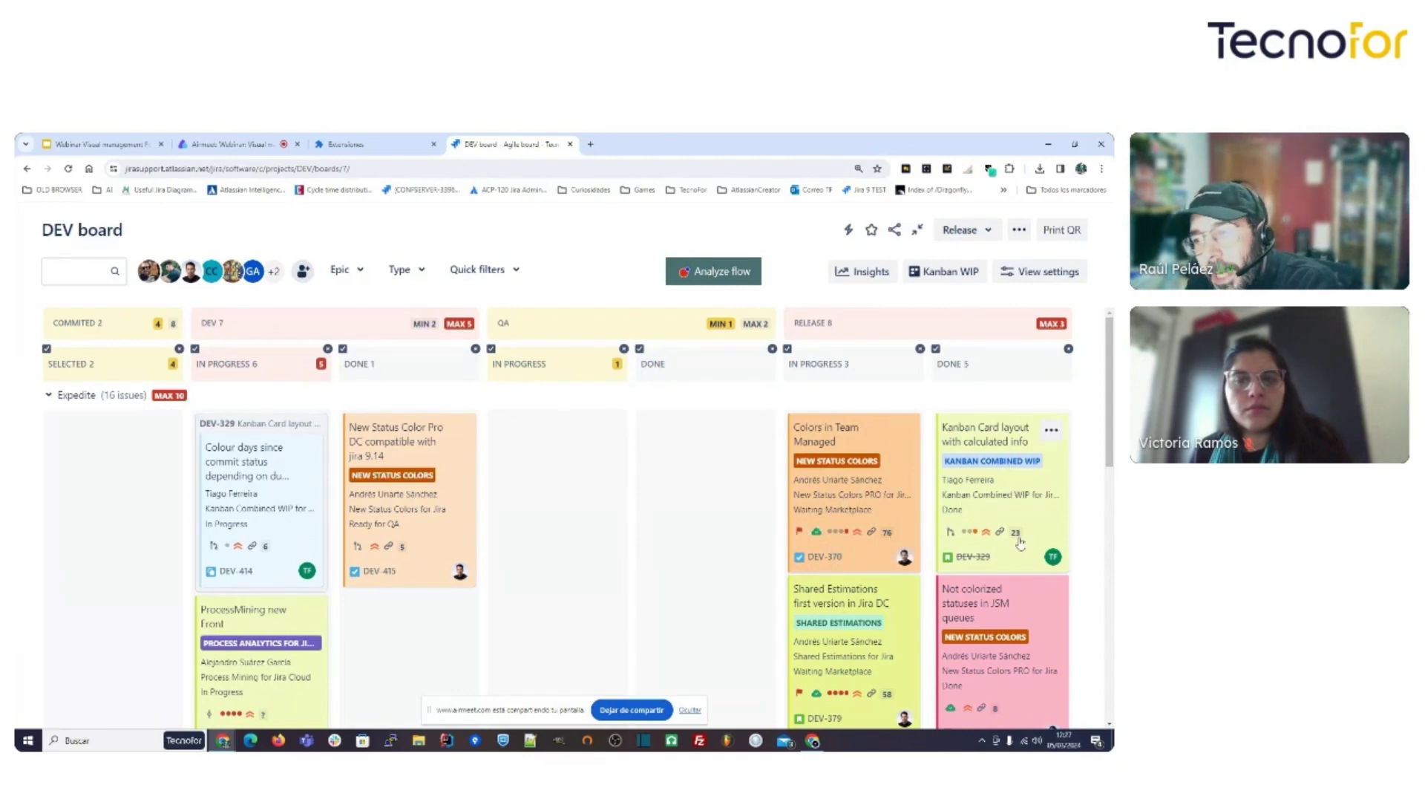
pyautogui.moveTo(1018, 540)
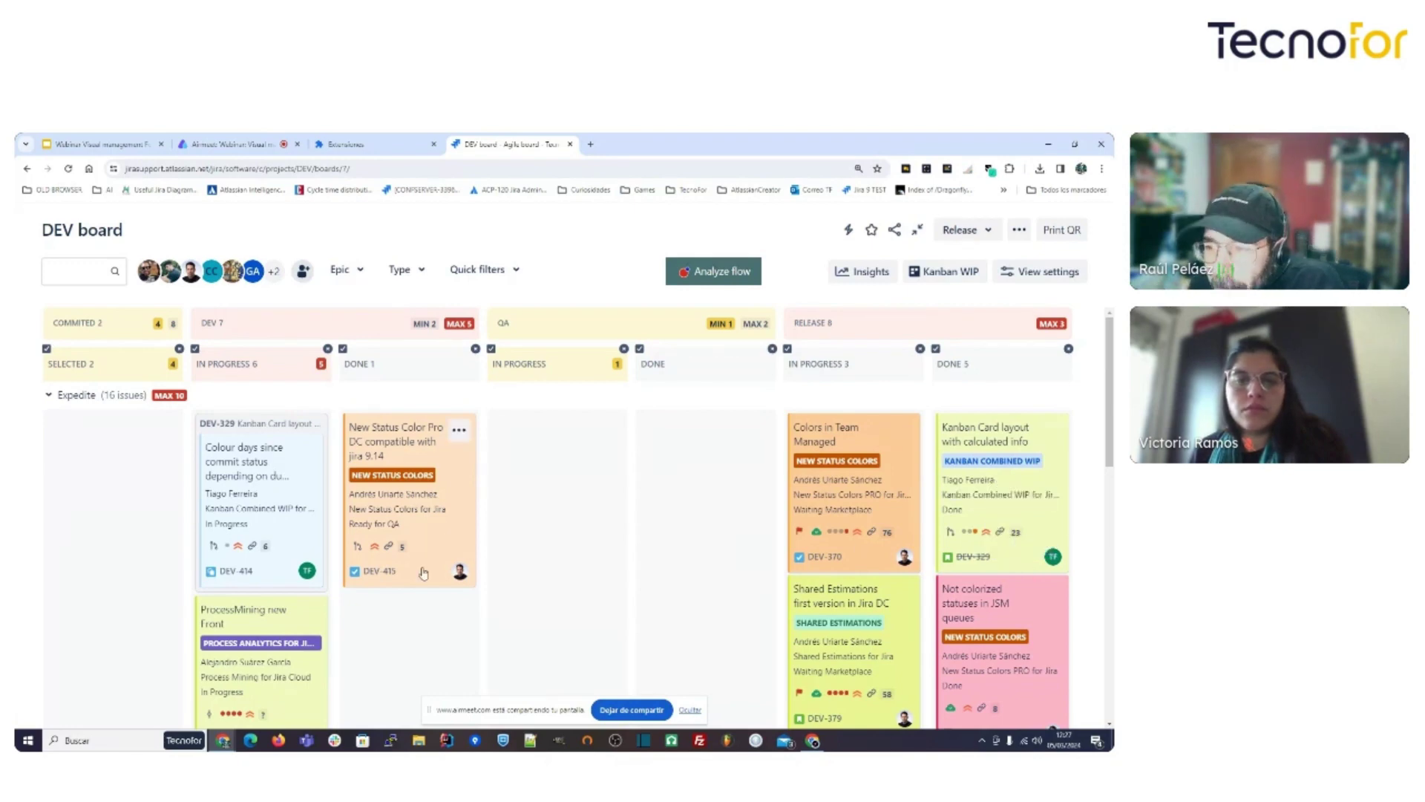
# Open the DEV board's general settings and choose Selected for Development as the Kanban WIP committed status.
pyautogui.click(1020, 230)
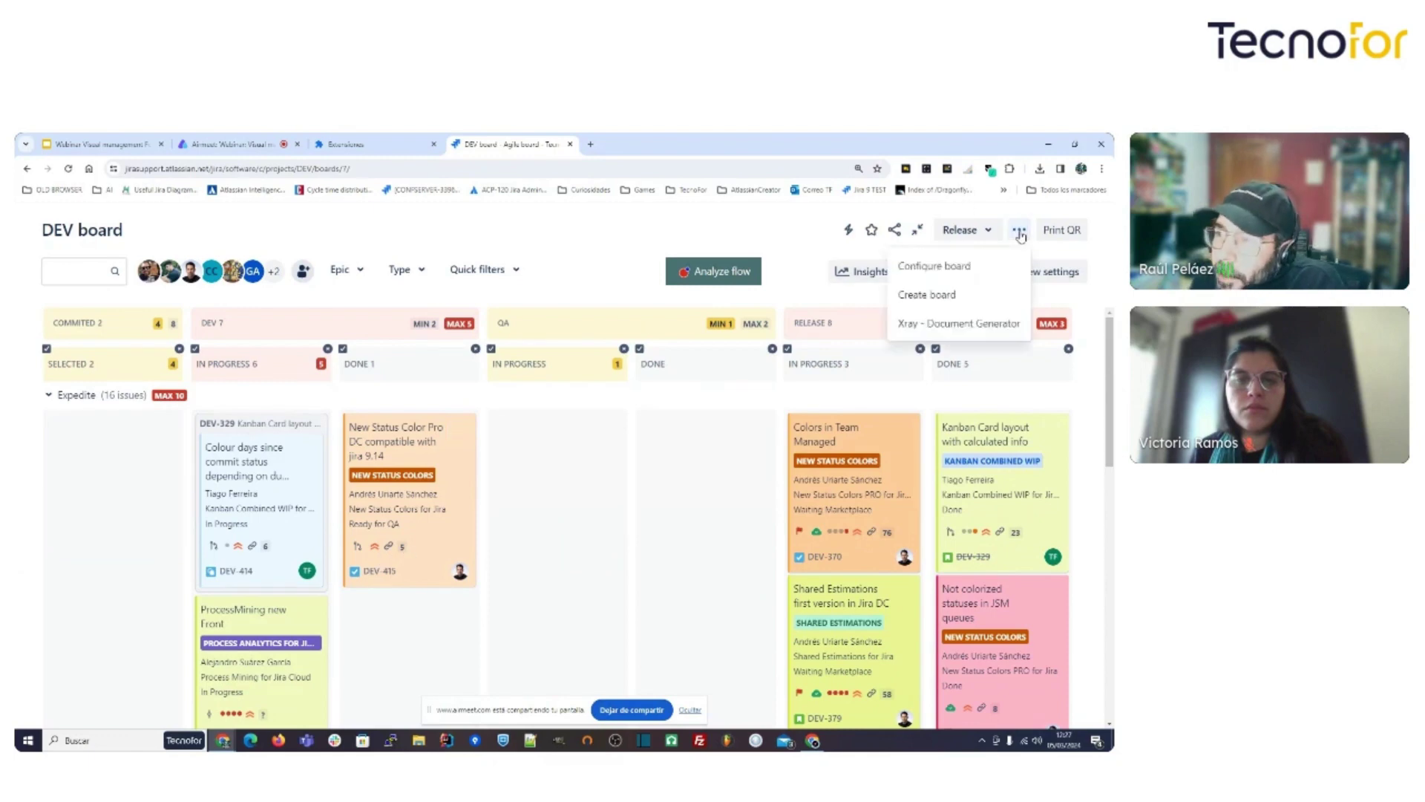
pyautogui.click(979, 266)
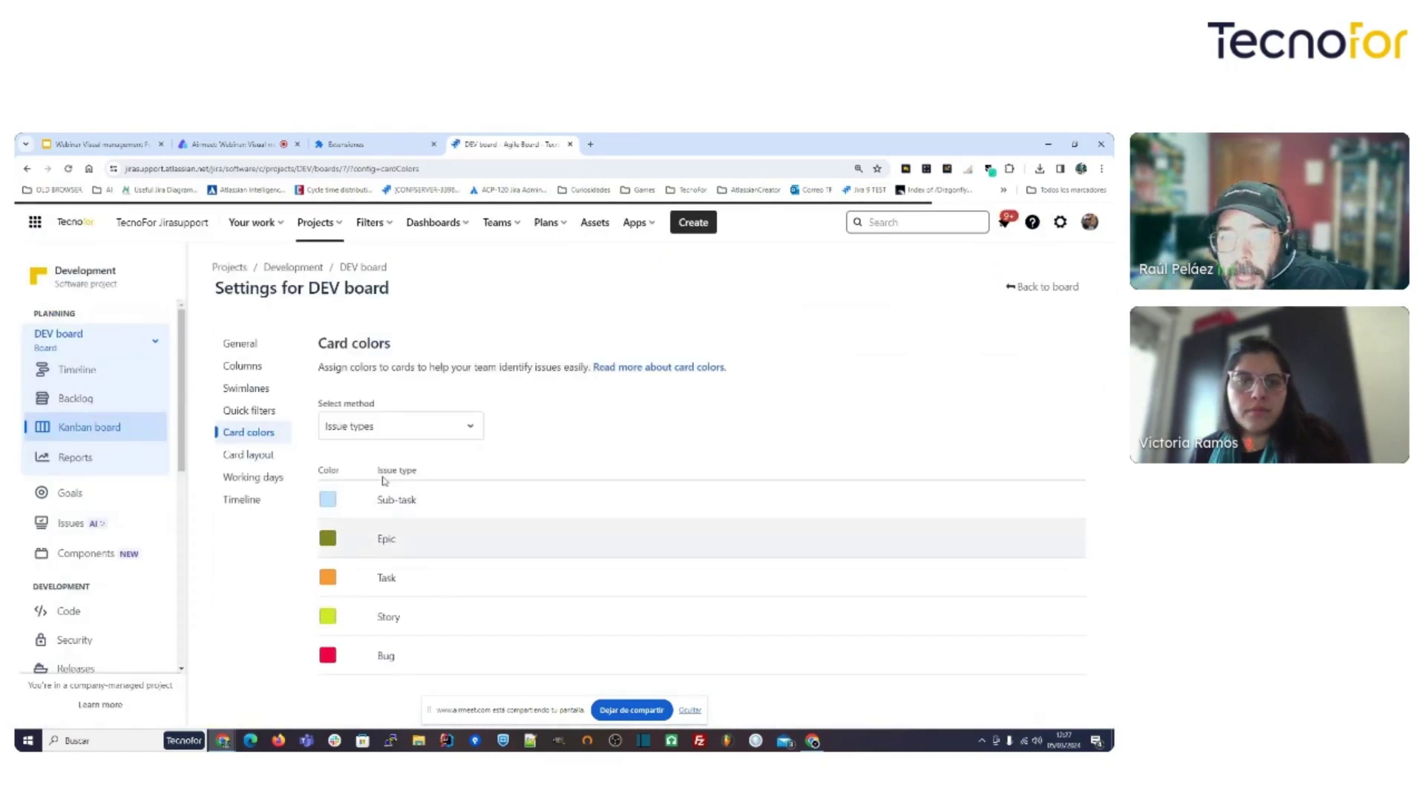
pyautogui.click(255, 345)
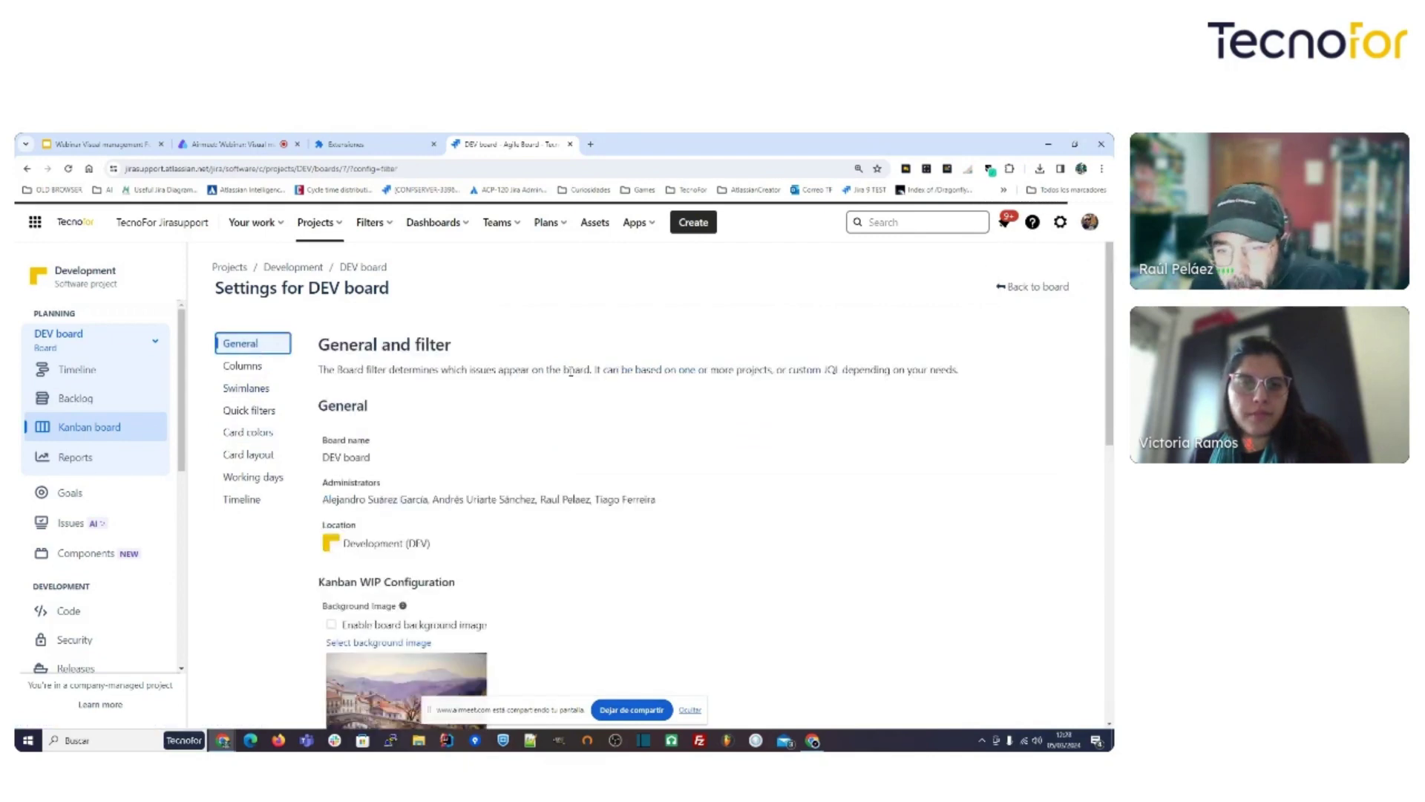
pyautogui.scroll(-4, 565, 371)
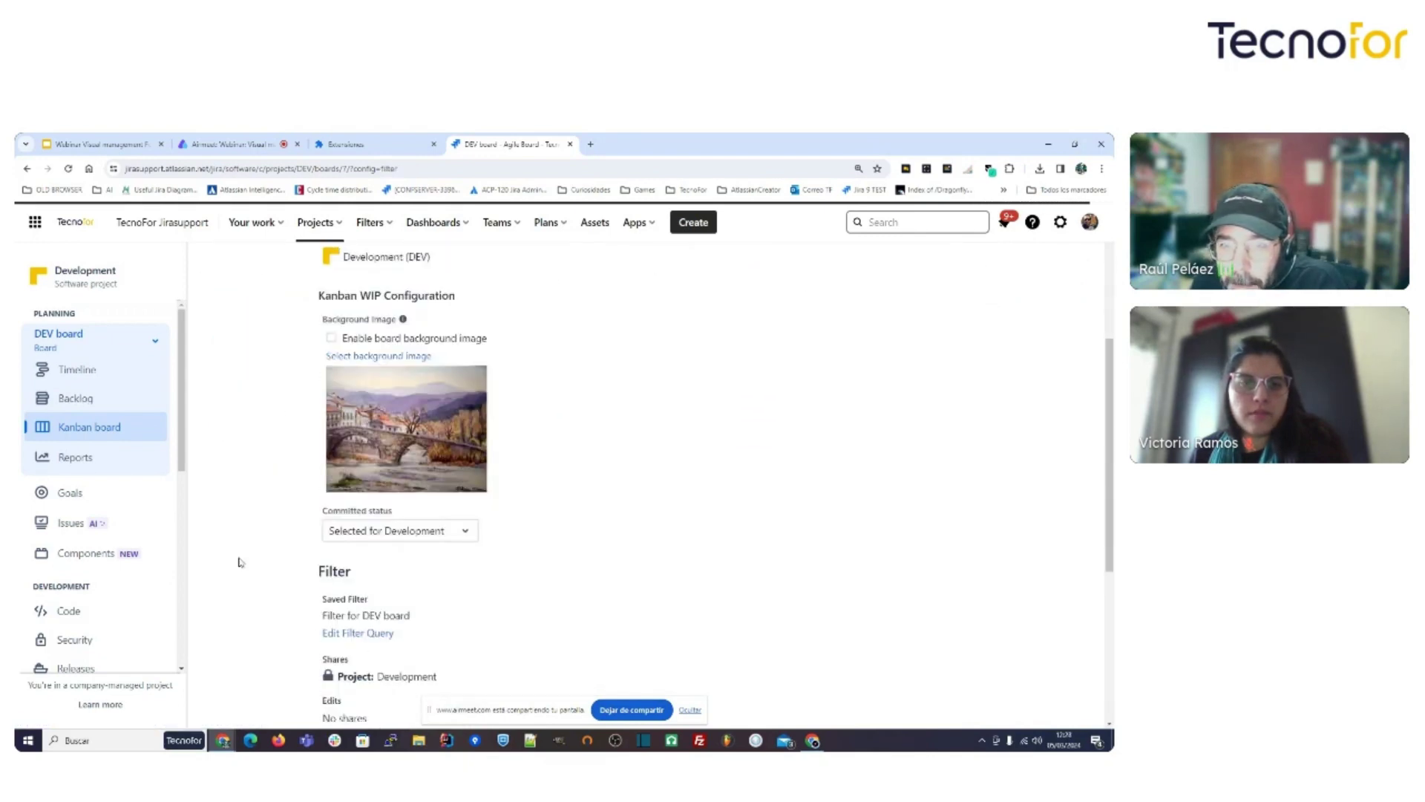
pyautogui.moveTo(324, 517); pyautogui.dragTo(391, 515)
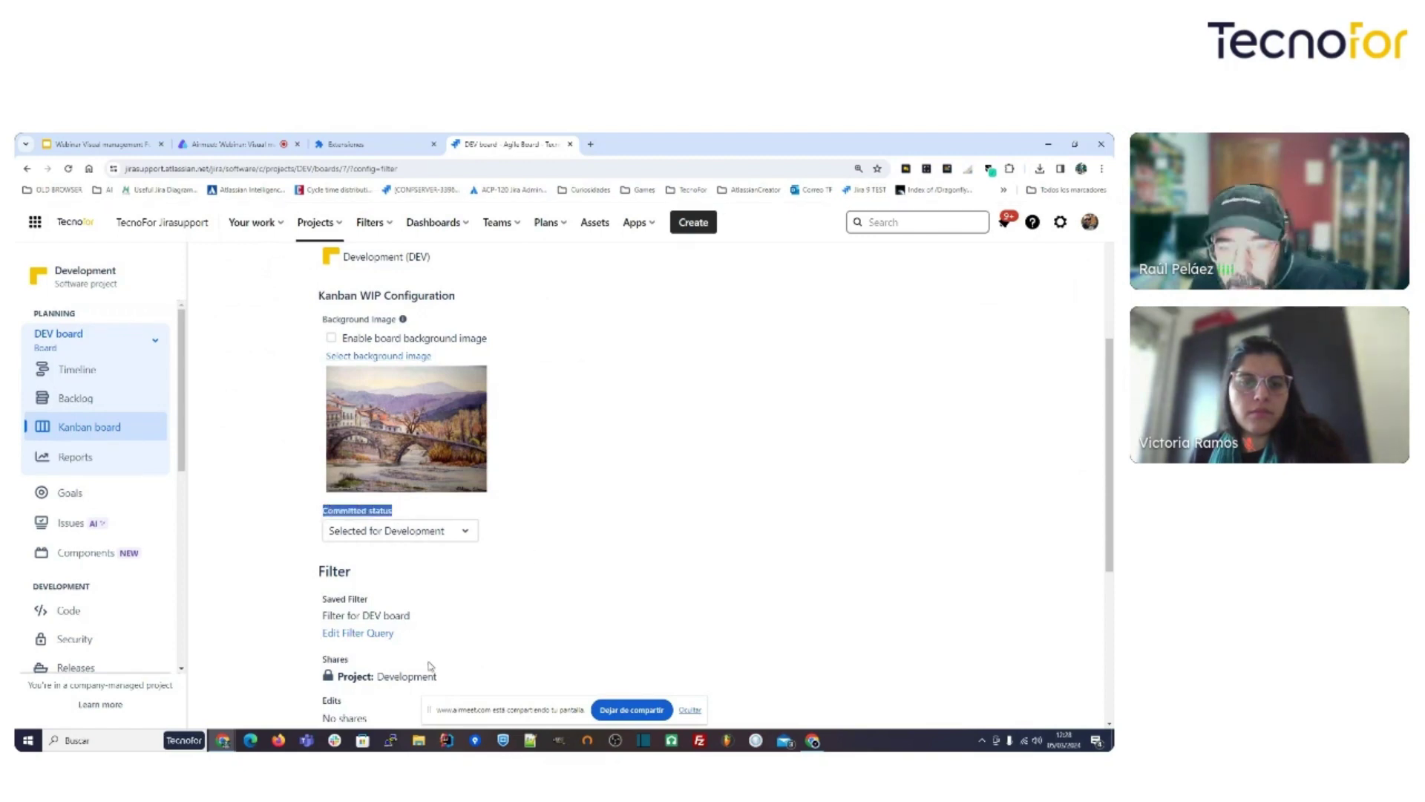
pyautogui.click(460, 535)
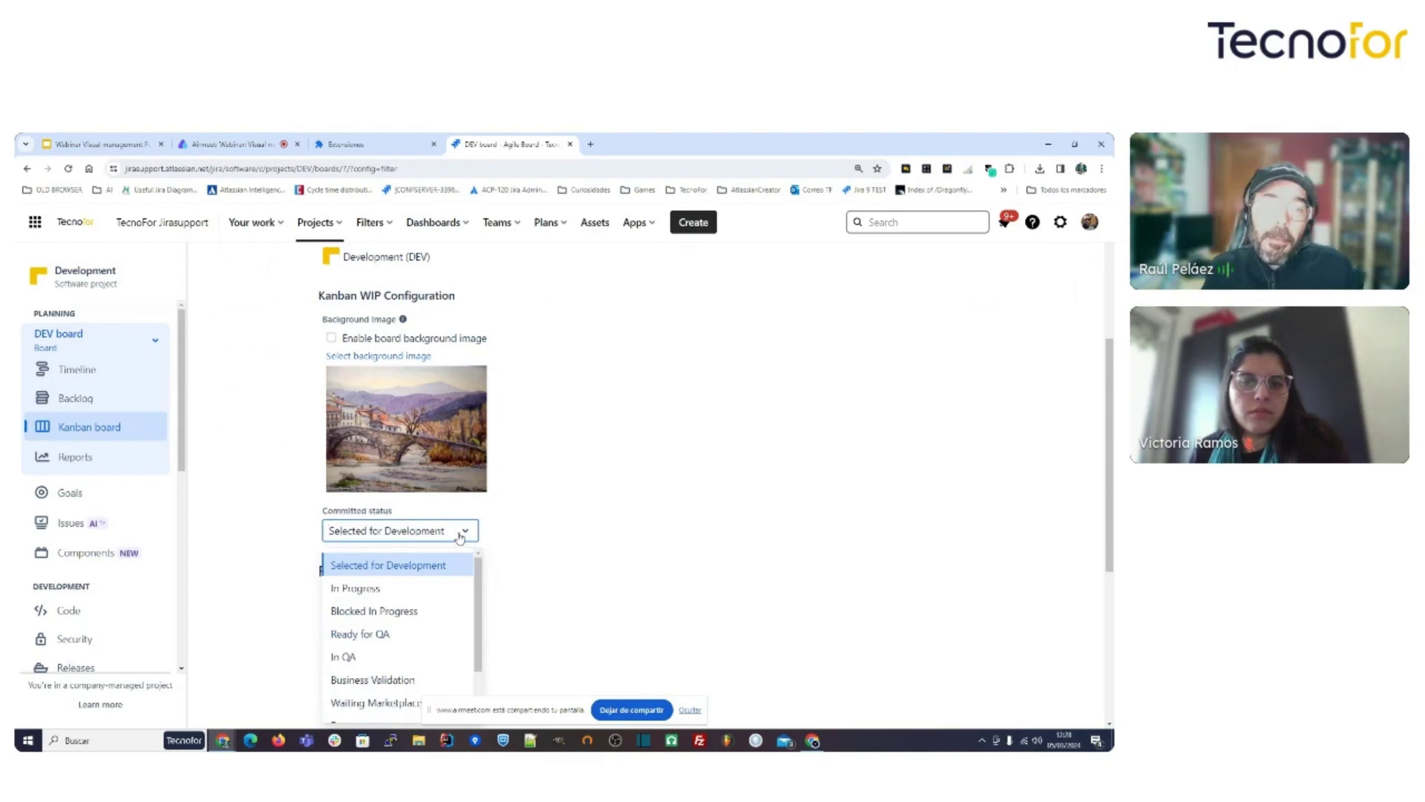
pyautogui.click(406, 571)
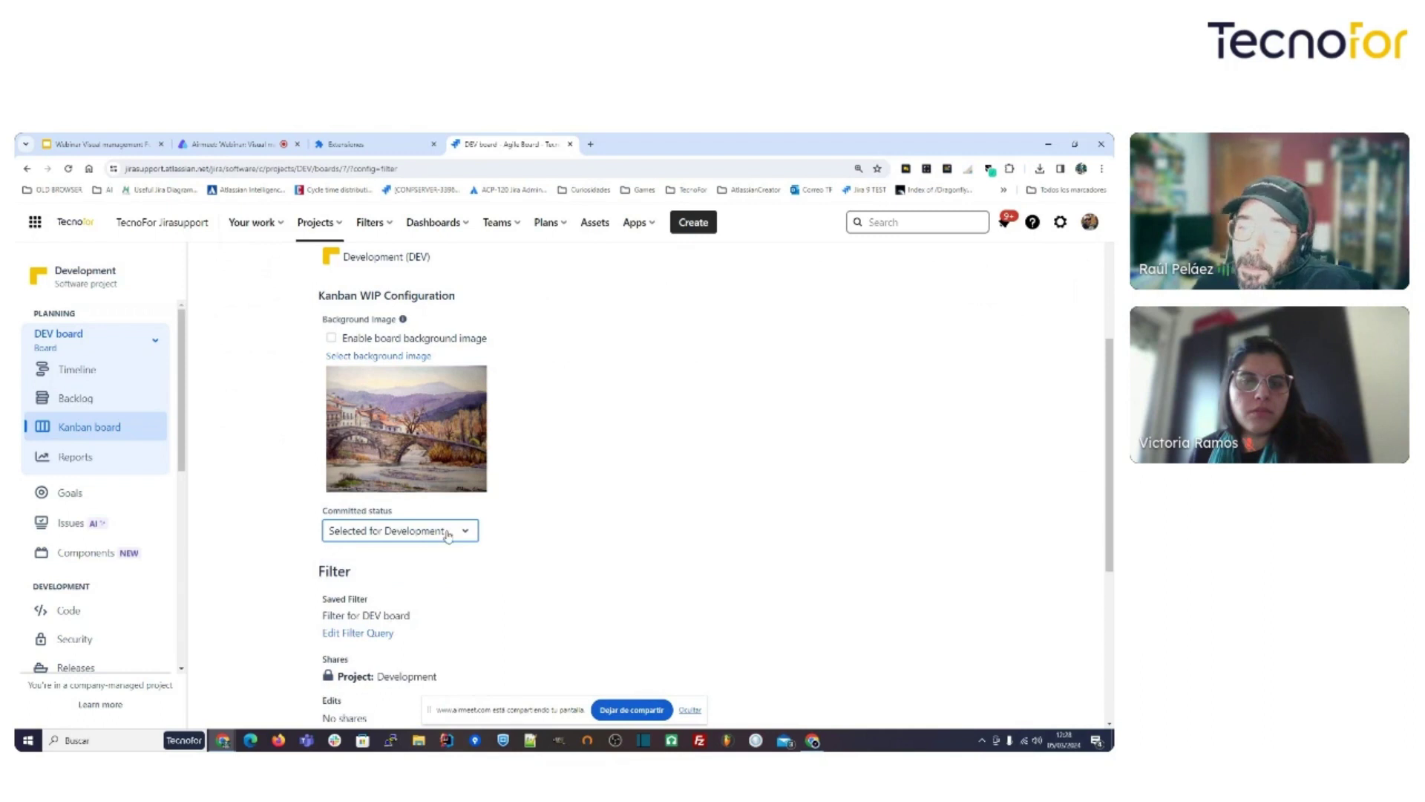
# Set the committed status to In Progress and back to Selected for Development.
pyautogui.click(448, 534)
pyautogui.click(386, 588)
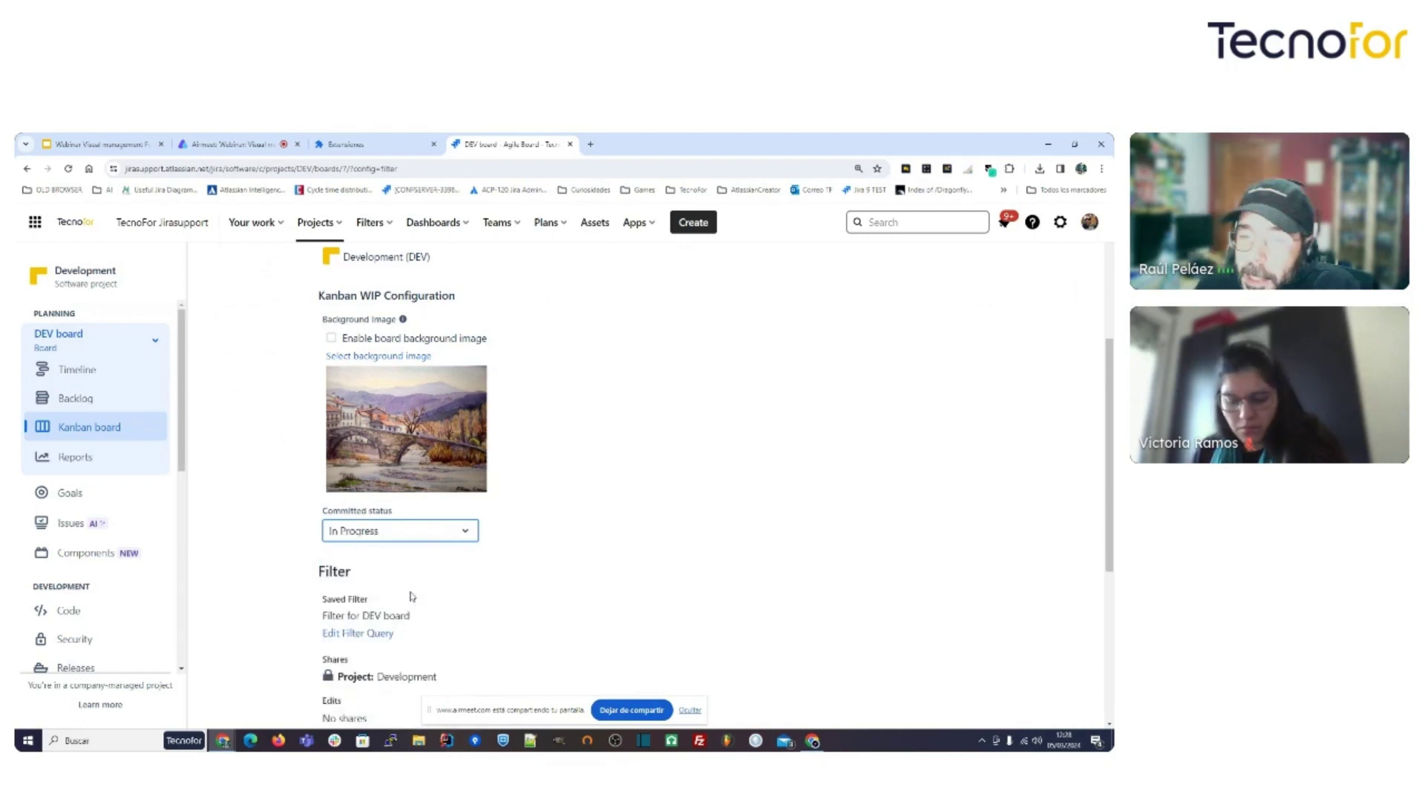
pyautogui.click(437, 533)
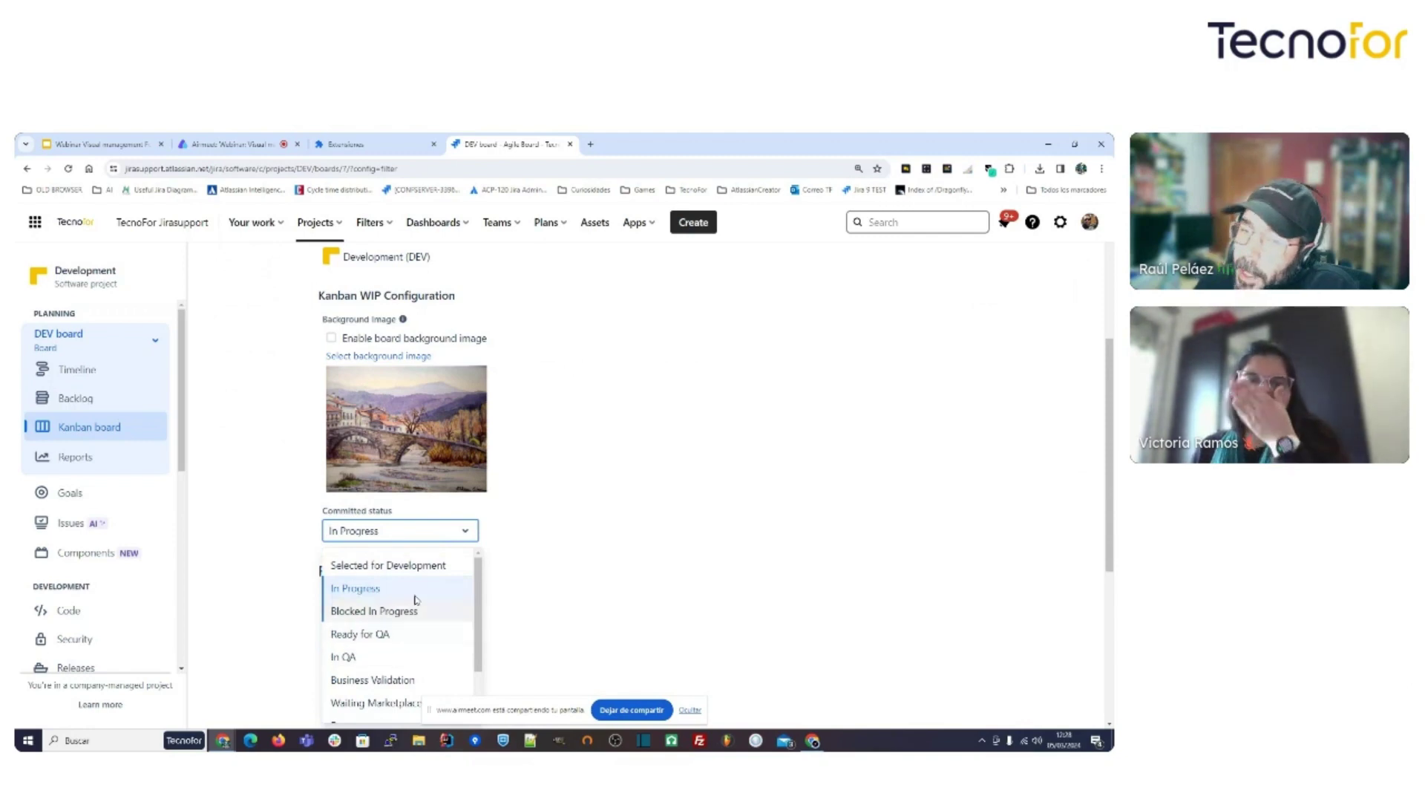
pyautogui.click(424, 569)
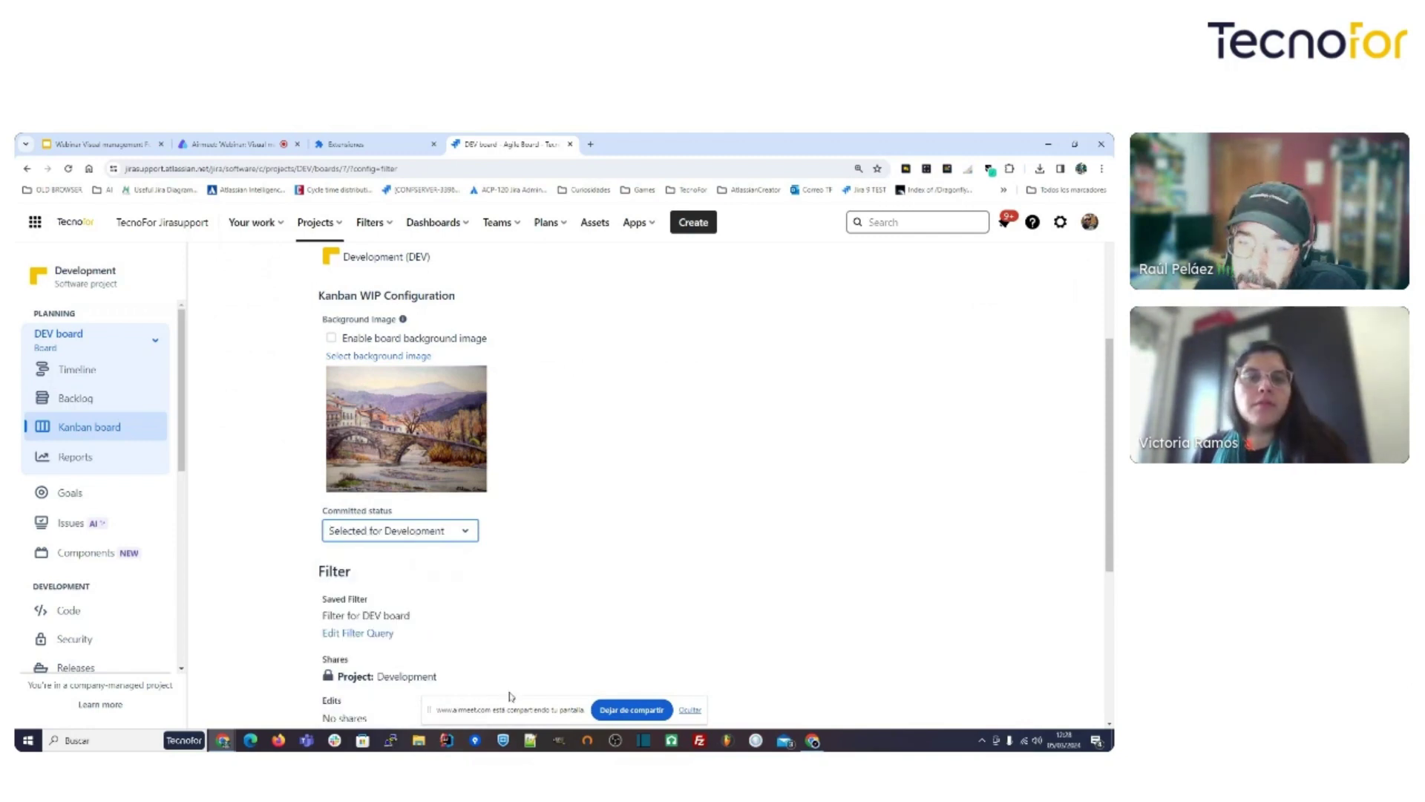
# Return to the DEV board and examine the issue links and day counters on its cards.
pyautogui.scroll(4, 710, 496)
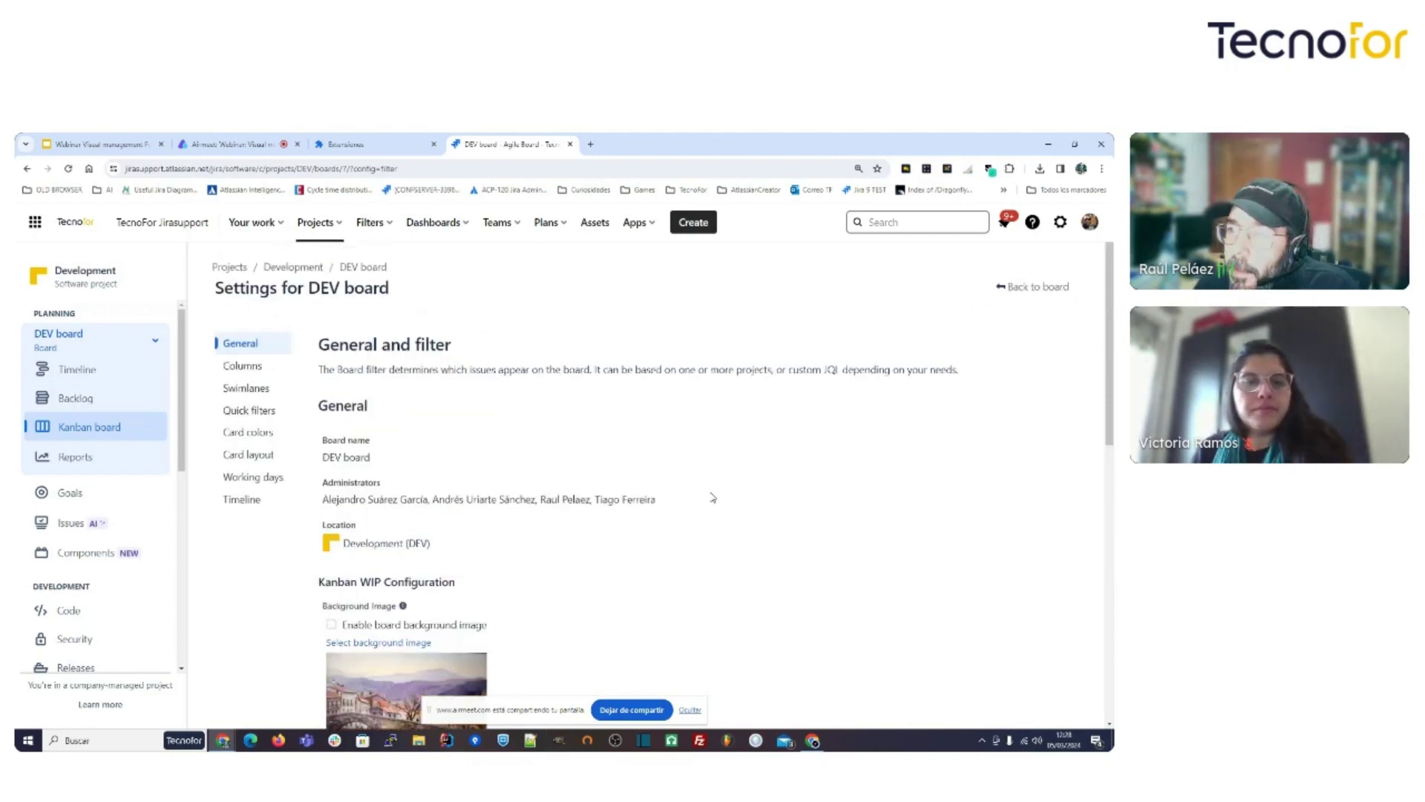
pyautogui.click(1055, 291)
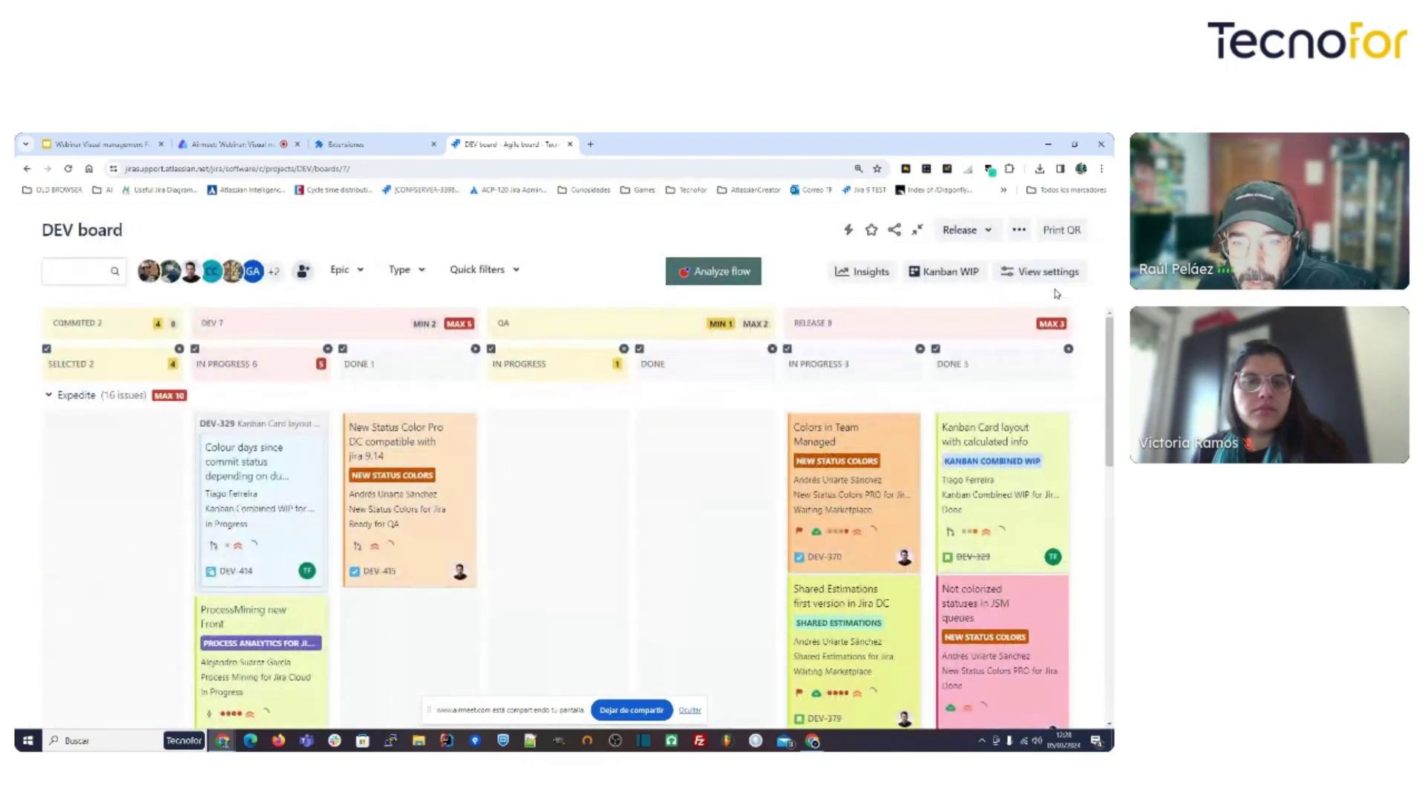
pyautogui.moveTo(292, 560)
pyautogui.moveTo(402, 553)
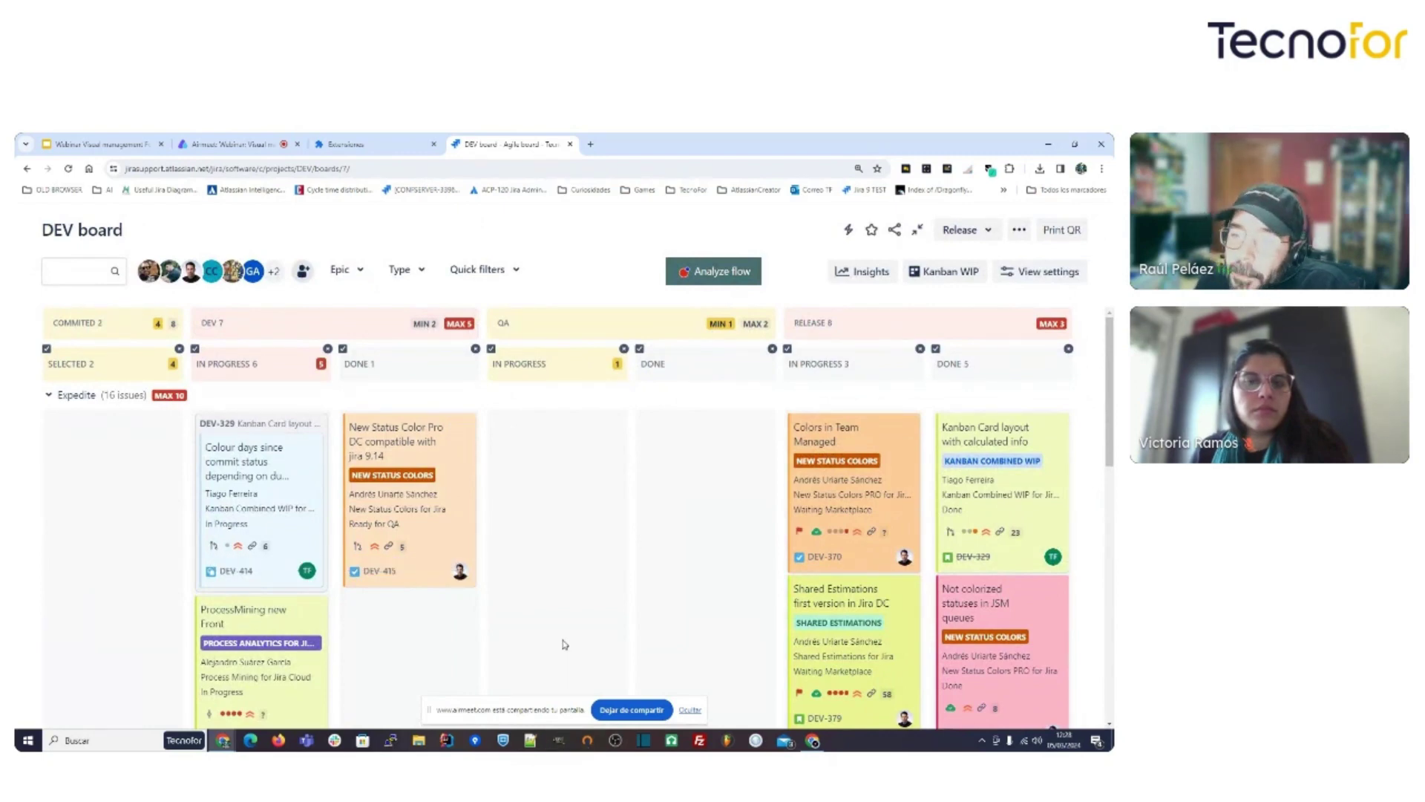
pyautogui.moveTo(880, 553)
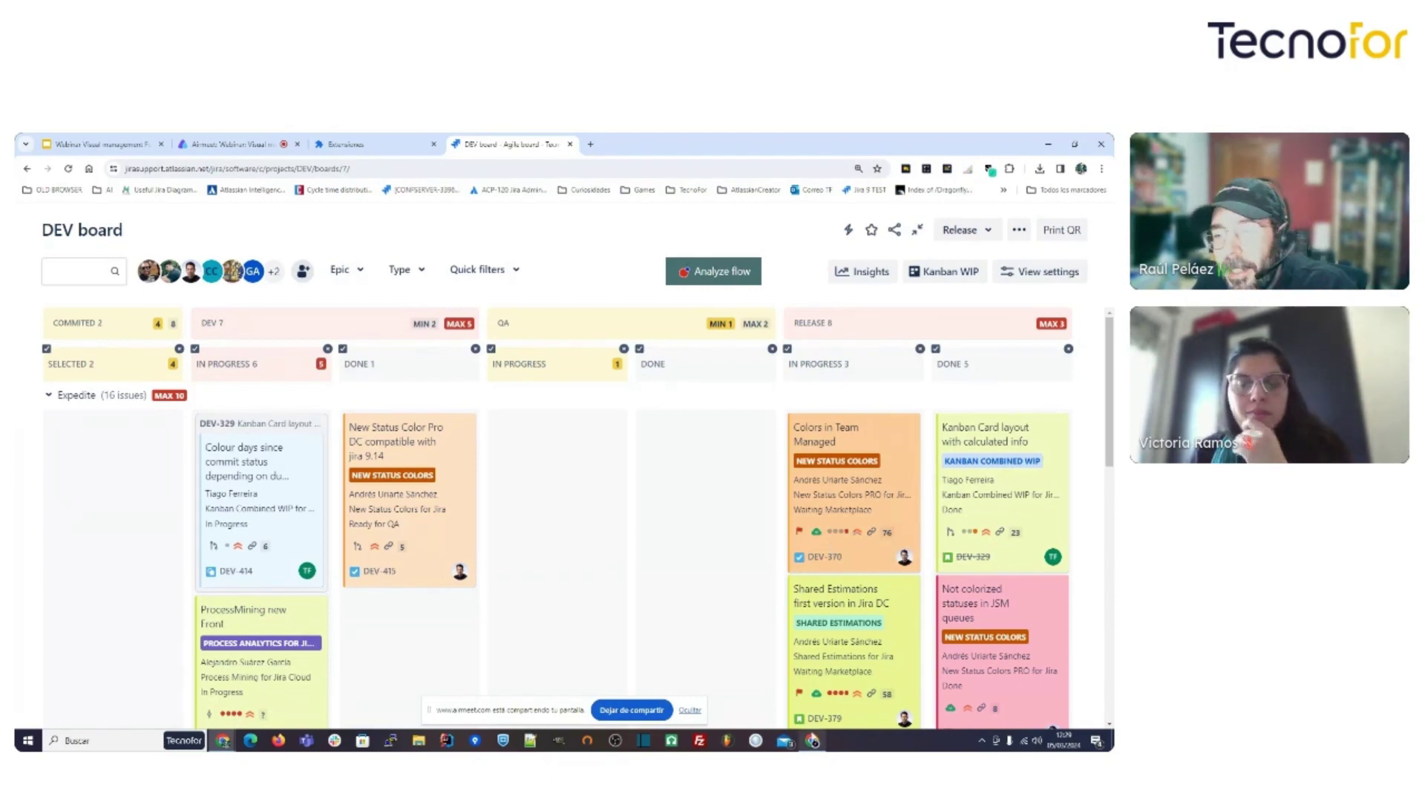
# Switch to the Addonius Videogame Development board and check the commit and due dates behind the cards' day counters.
pyautogui.click(813, 741)
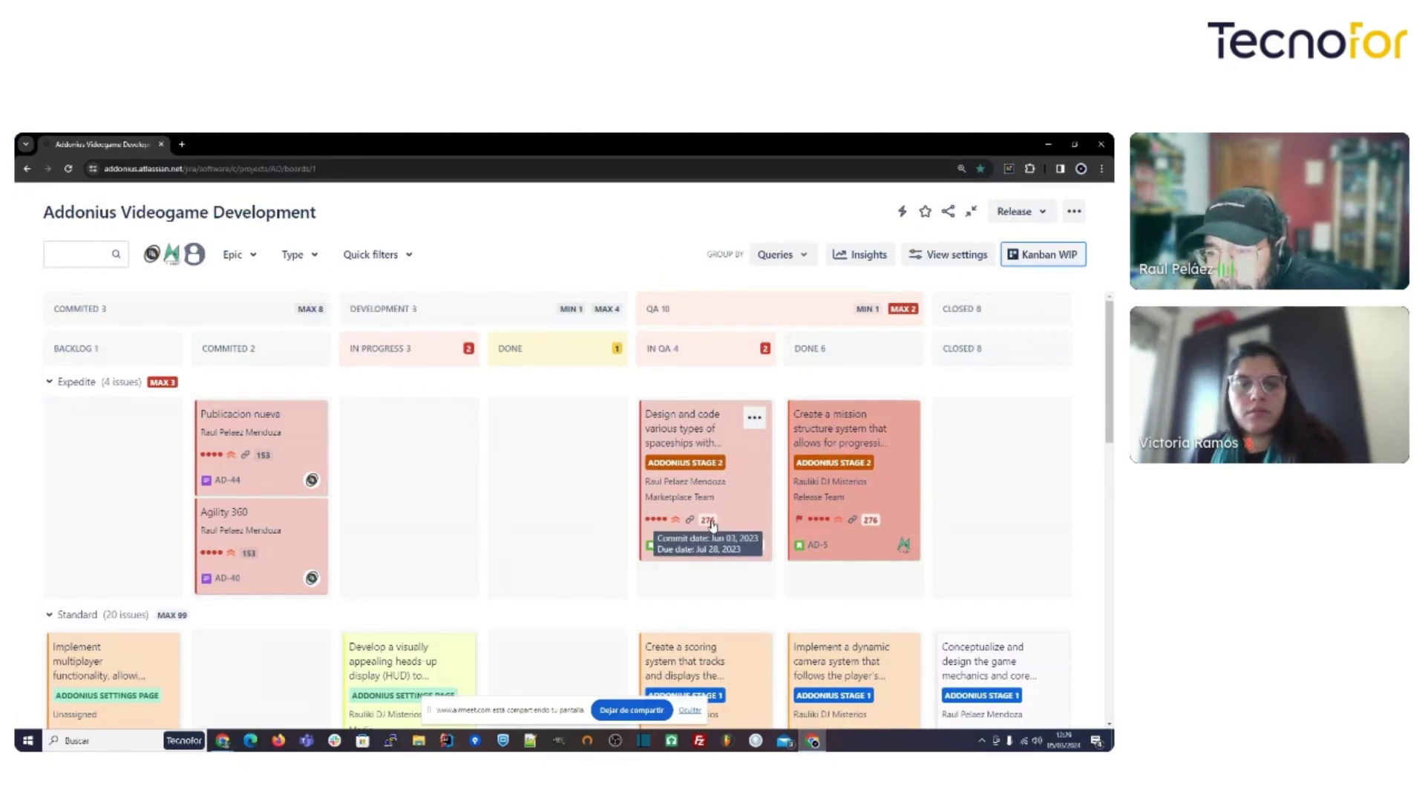
pyautogui.moveTo(708, 528)
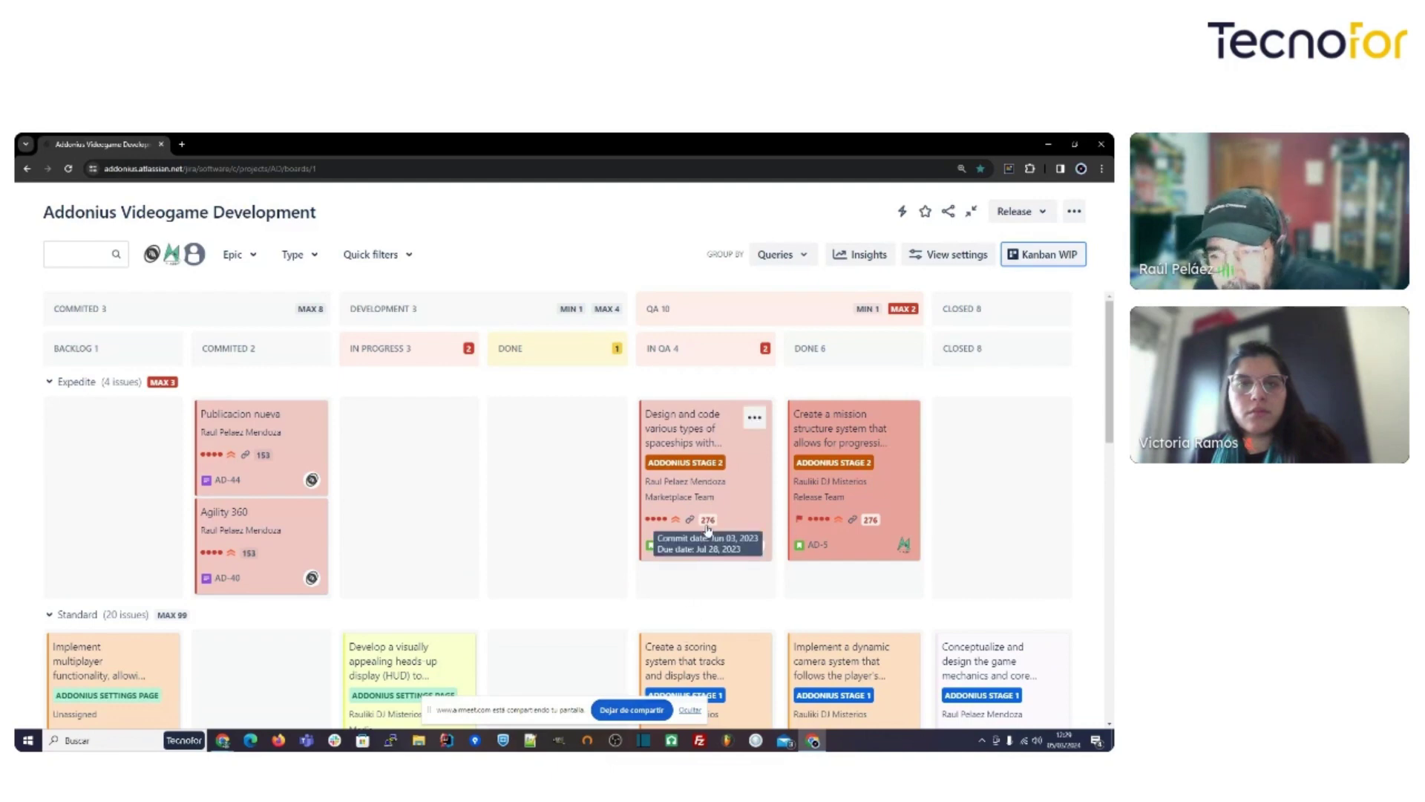
pyautogui.scroll(-3, 725, 571)
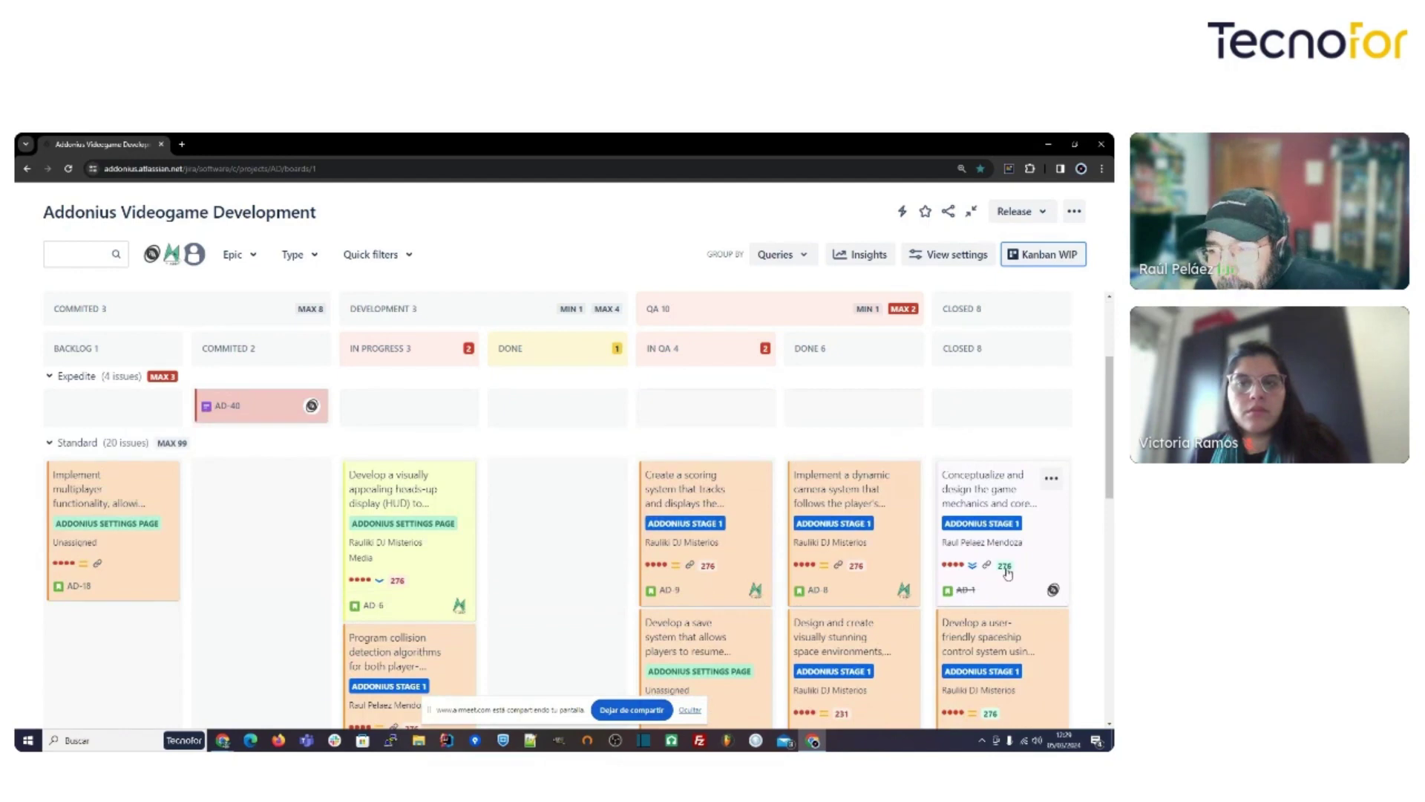
pyautogui.moveTo(1007, 573)
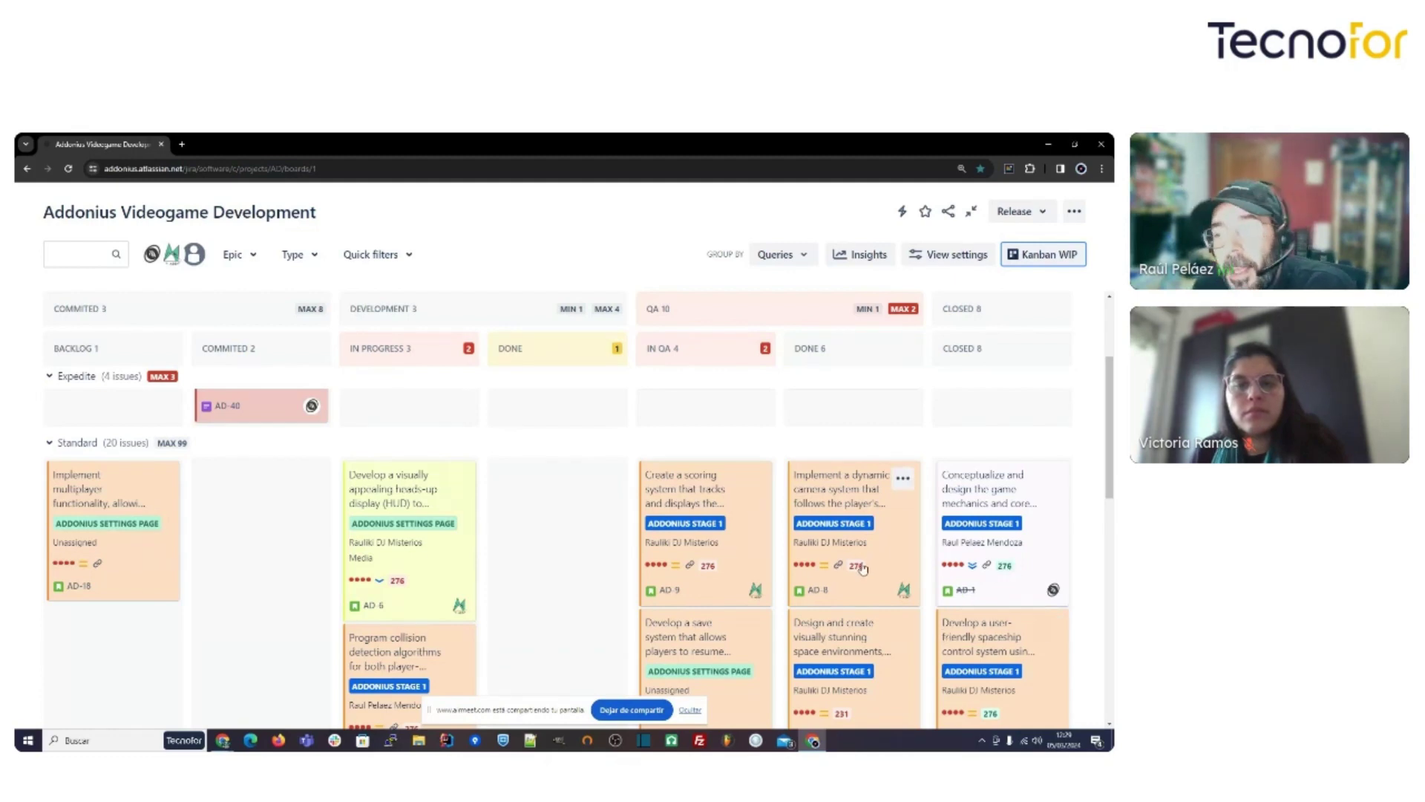
pyautogui.moveTo(863, 568)
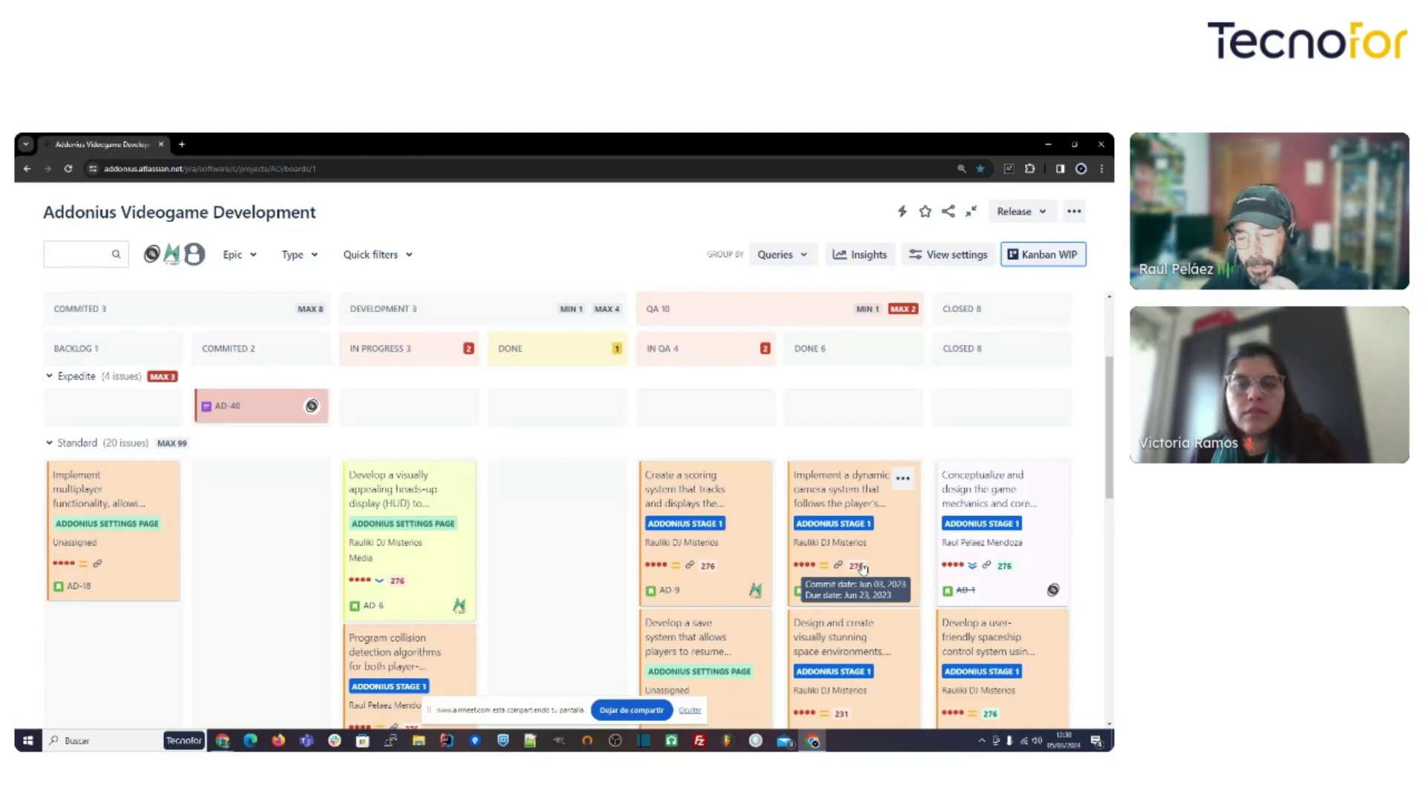
# Switch back to the DEV board, collapse and expand the Expedite swimlane, and check the hint on its WIP limit.
pyautogui.click(1048, 144)
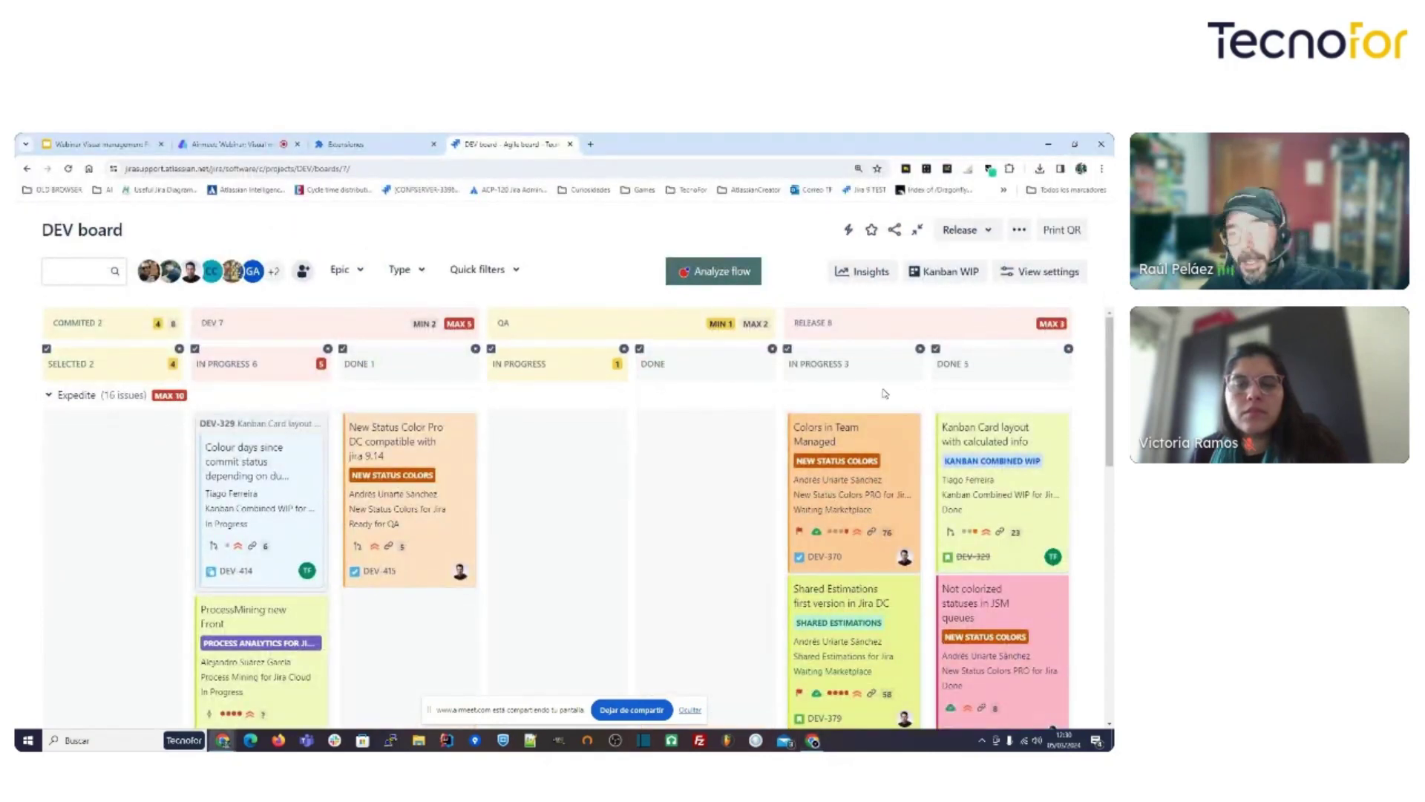
pyautogui.click(48, 396)
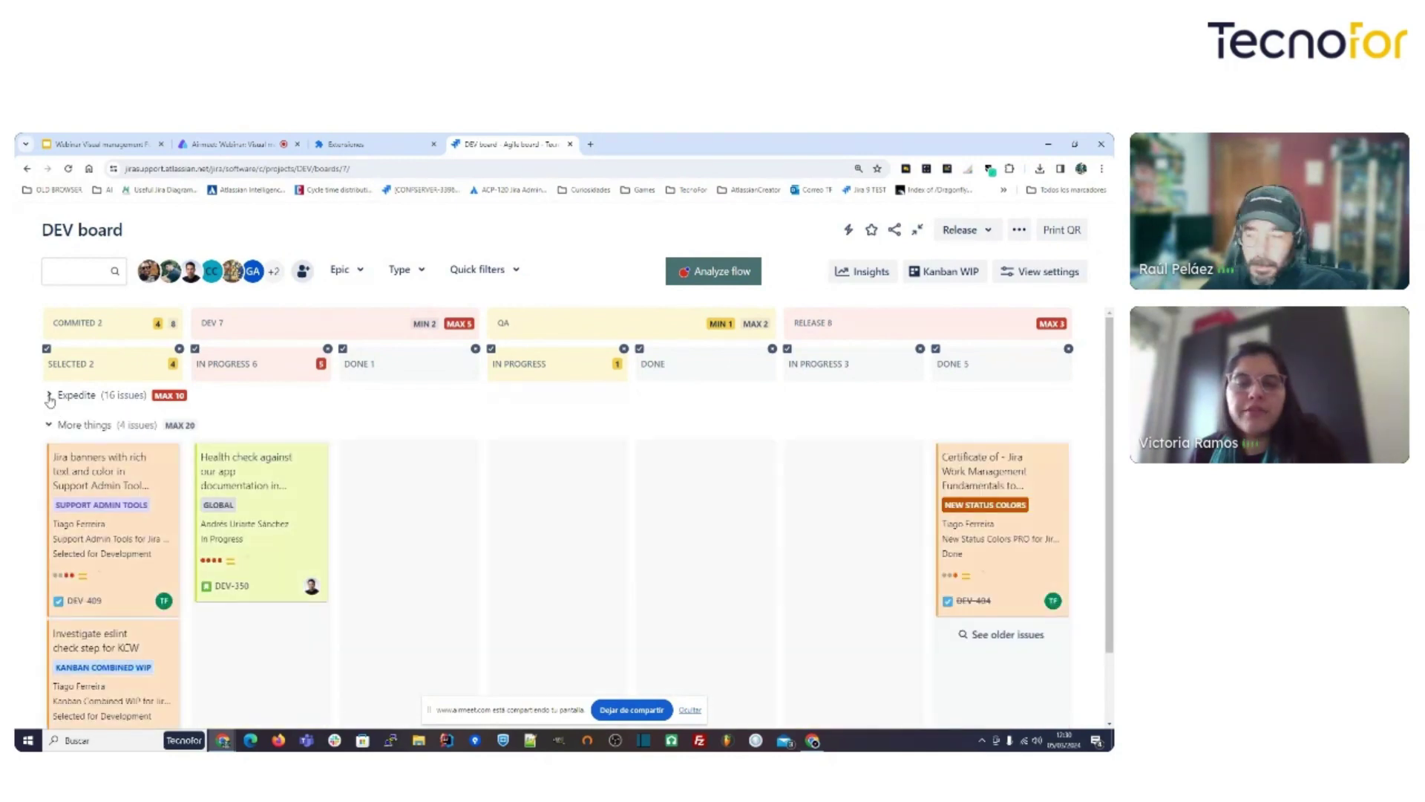
pyautogui.click(49, 396)
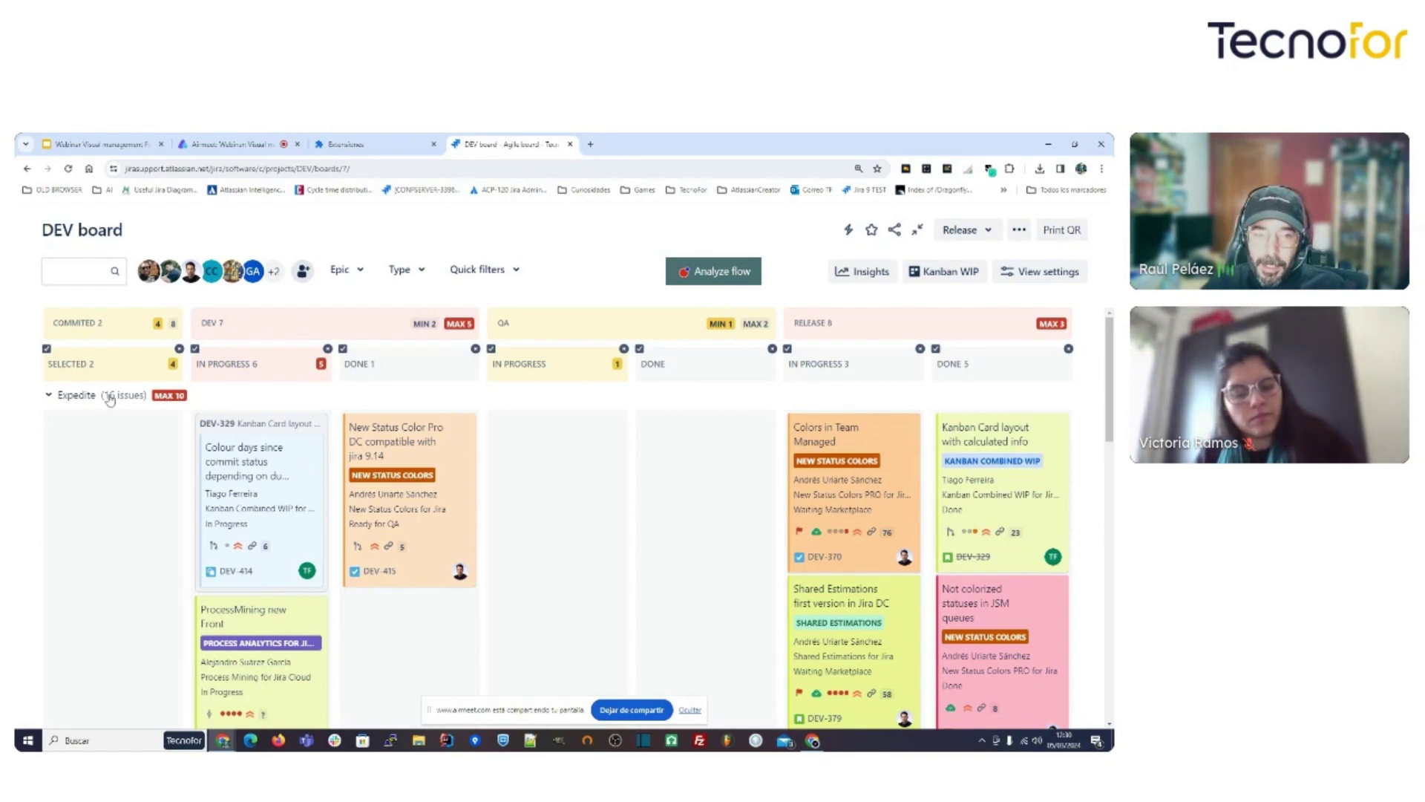
pyautogui.moveTo(193, 406)
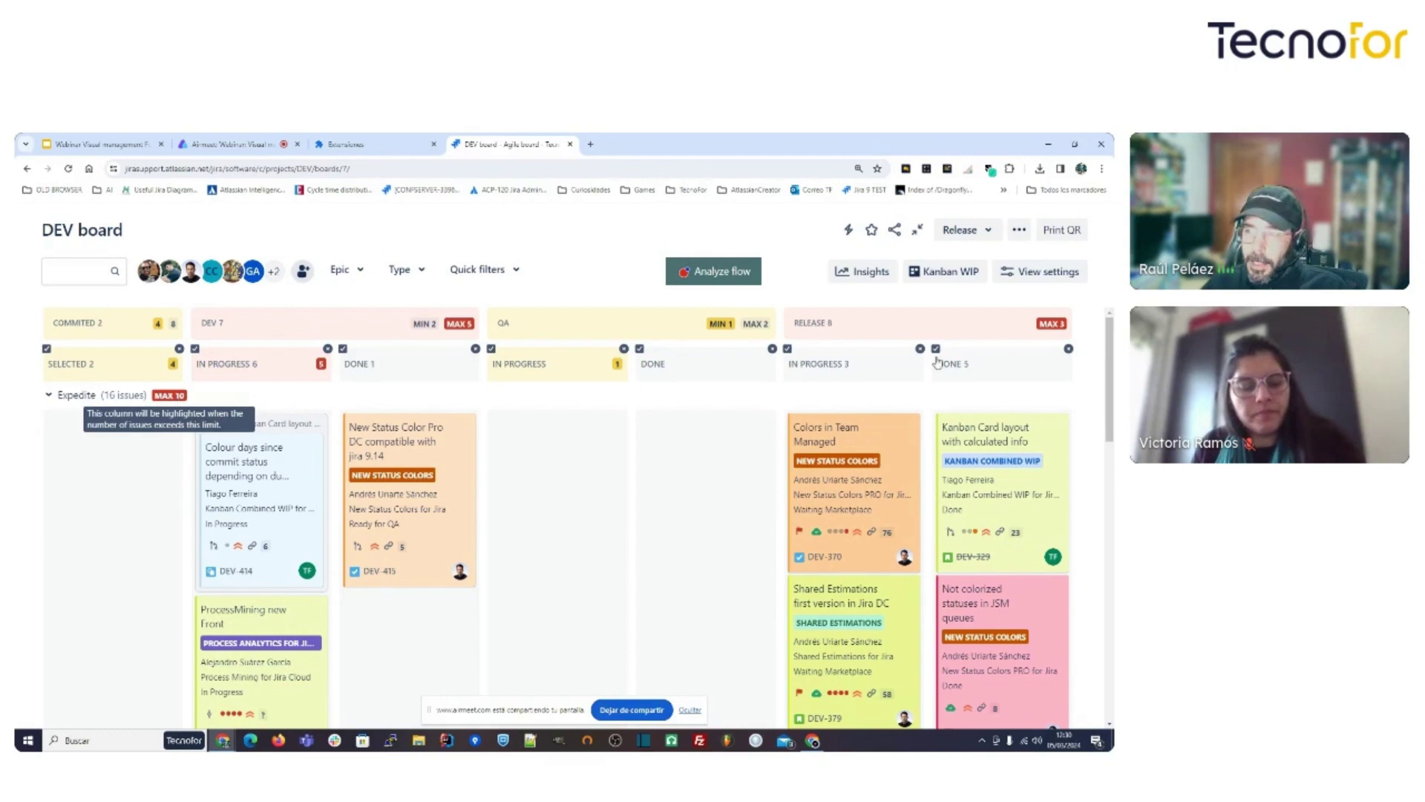
# Open the DEV board's swimlane settings and review the configured swimlane WIP limits without changing them.
pyautogui.click(1019, 229)
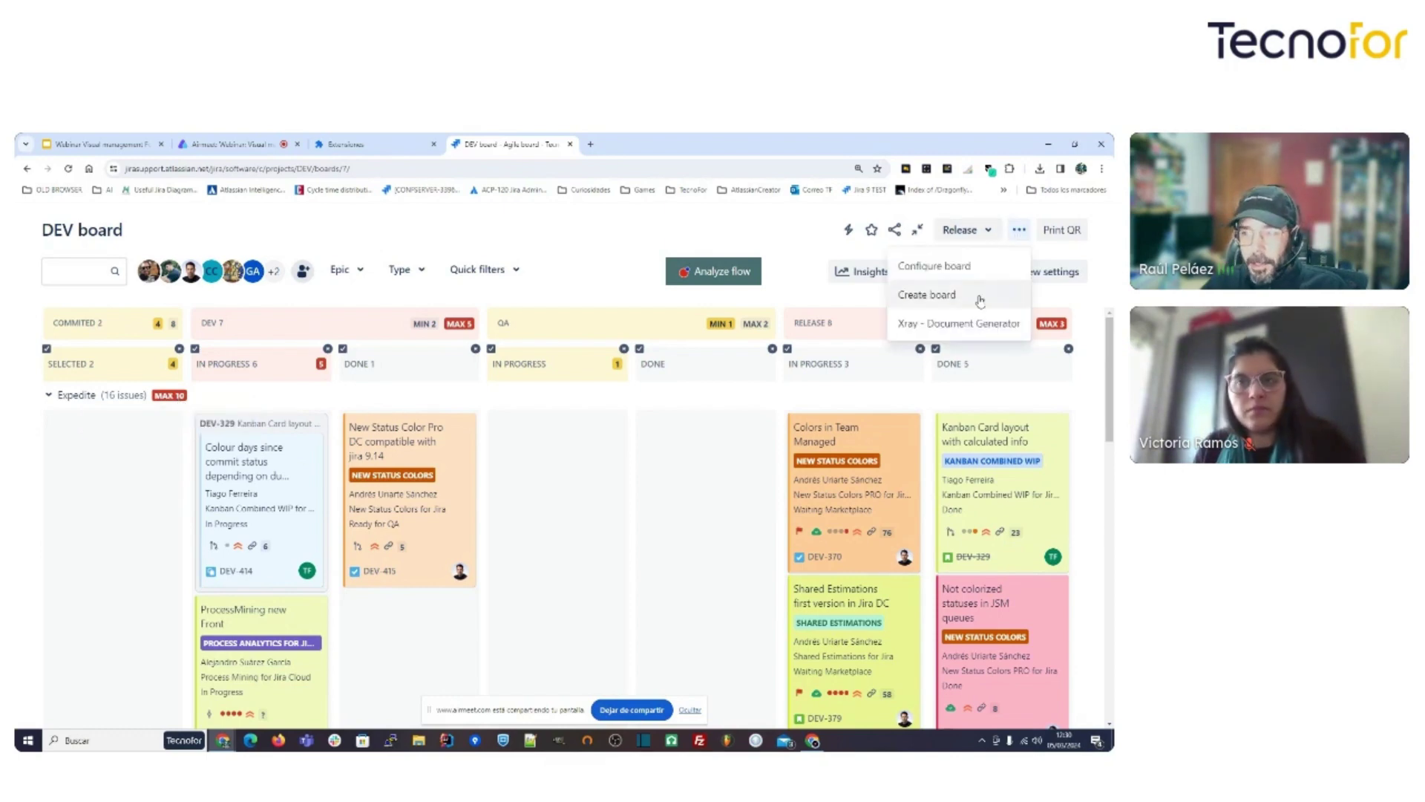
pyautogui.click(967, 267)
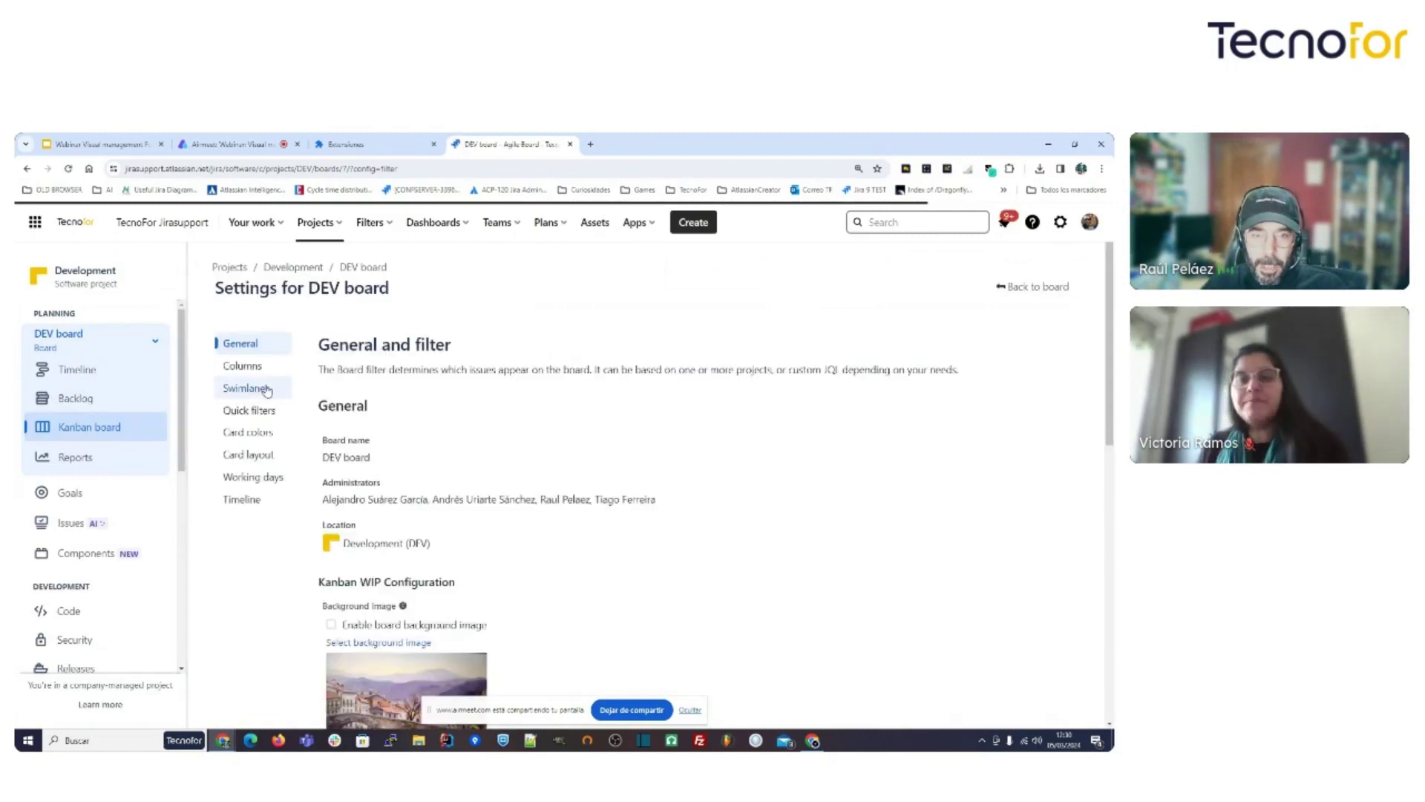
pyautogui.click(246, 387)
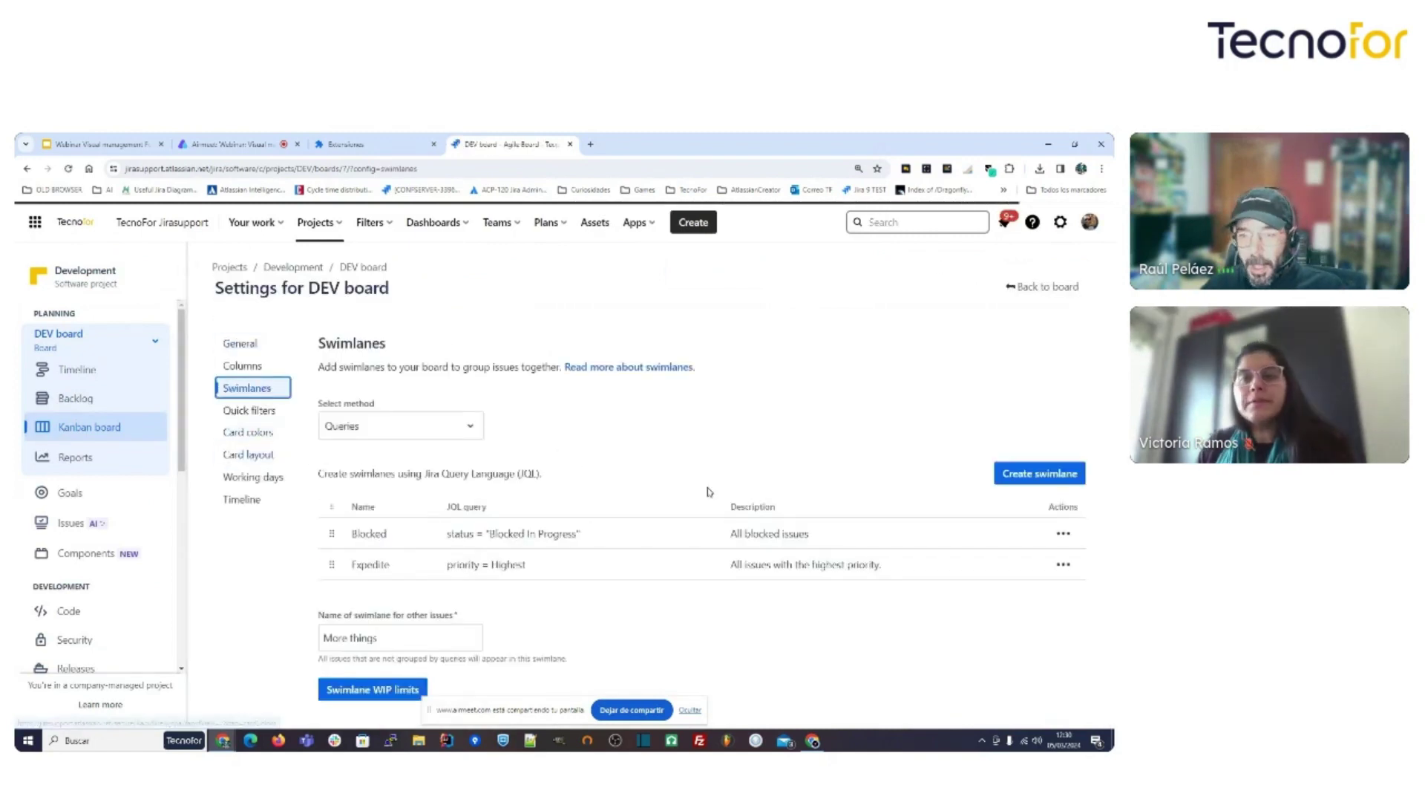
pyautogui.click(391, 695)
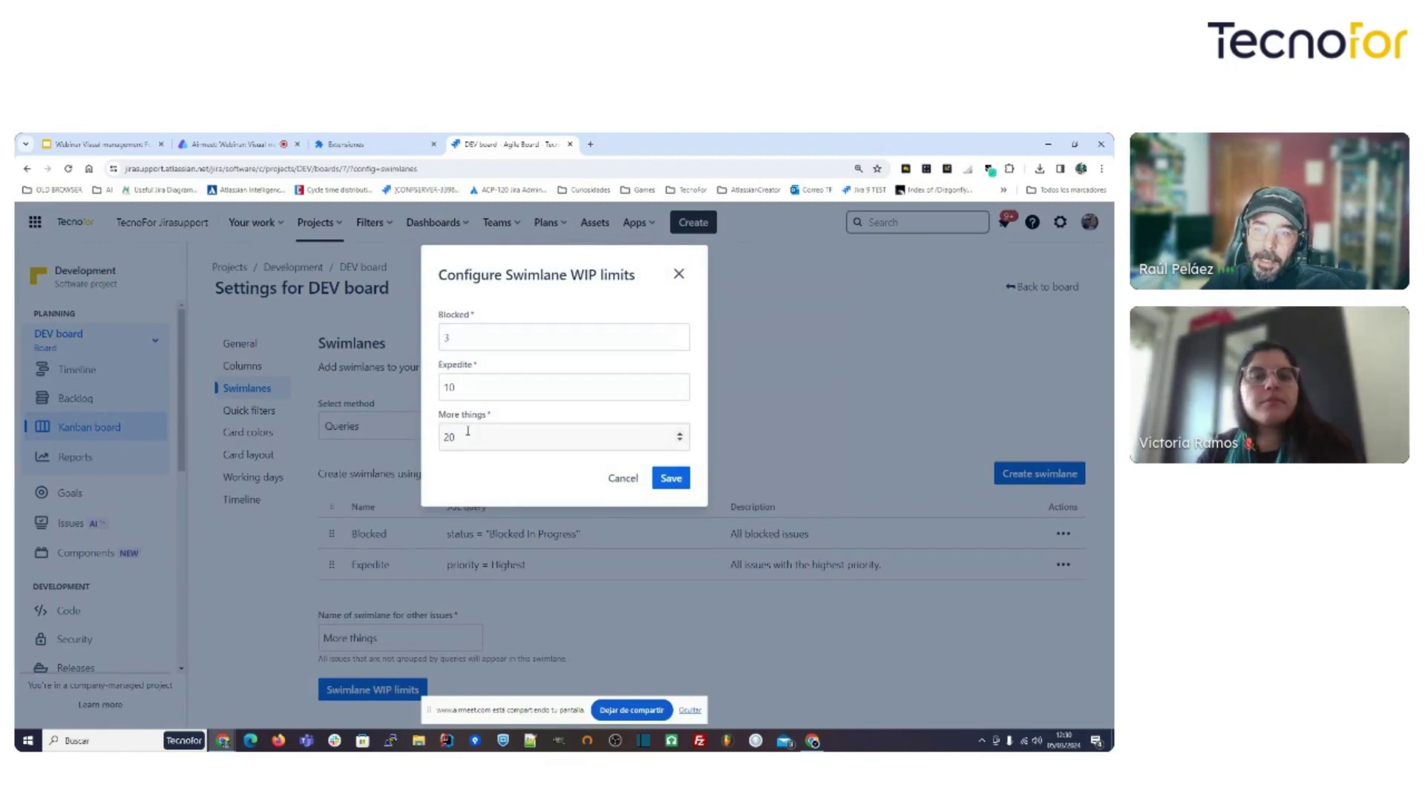
pyautogui.click(623, 478)
# Return to the board from its swimlane settings, then fold and unfold the Expedite swimlane to compare the swimlanes' WIP limits.
pyautogui.click(1046, 287)
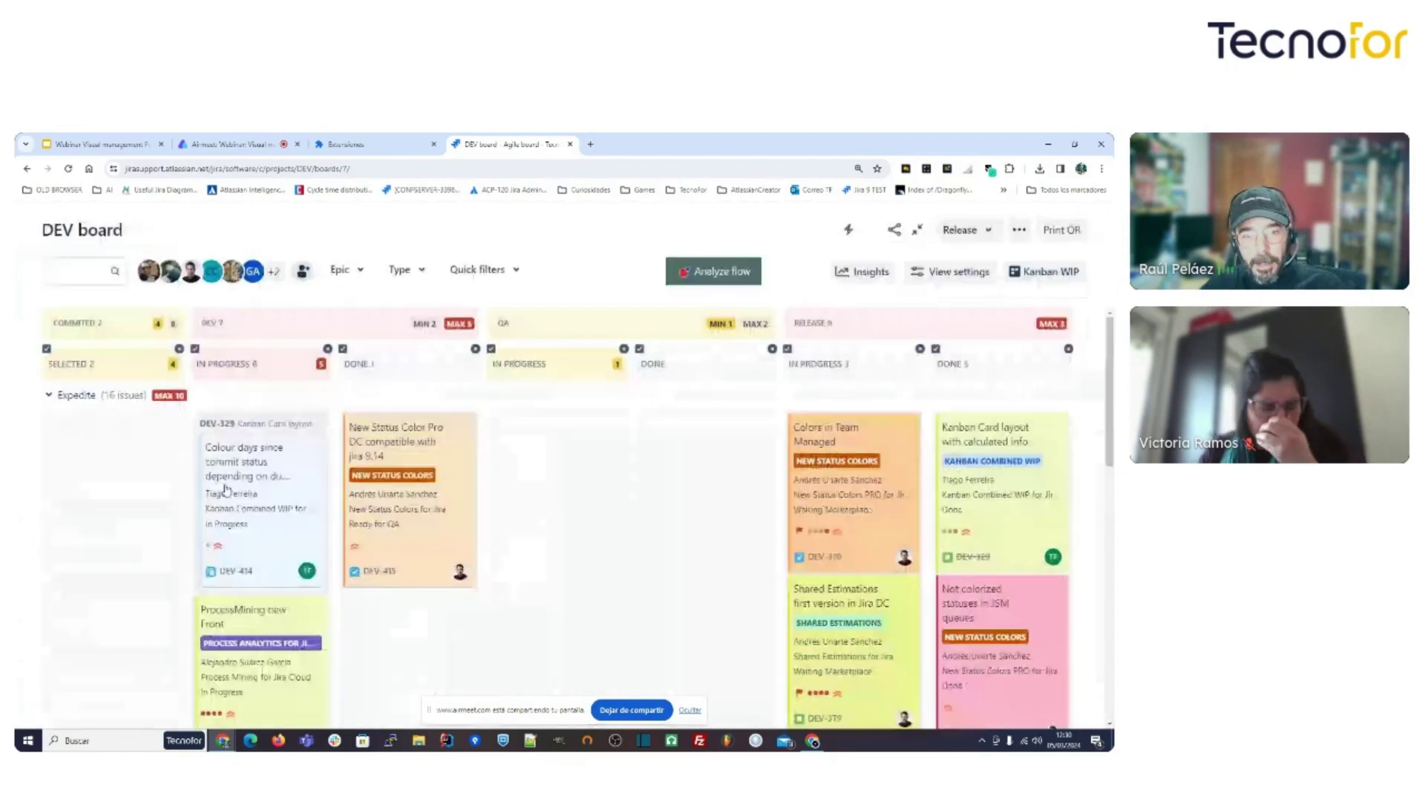
pyautogui.click(70, 400)
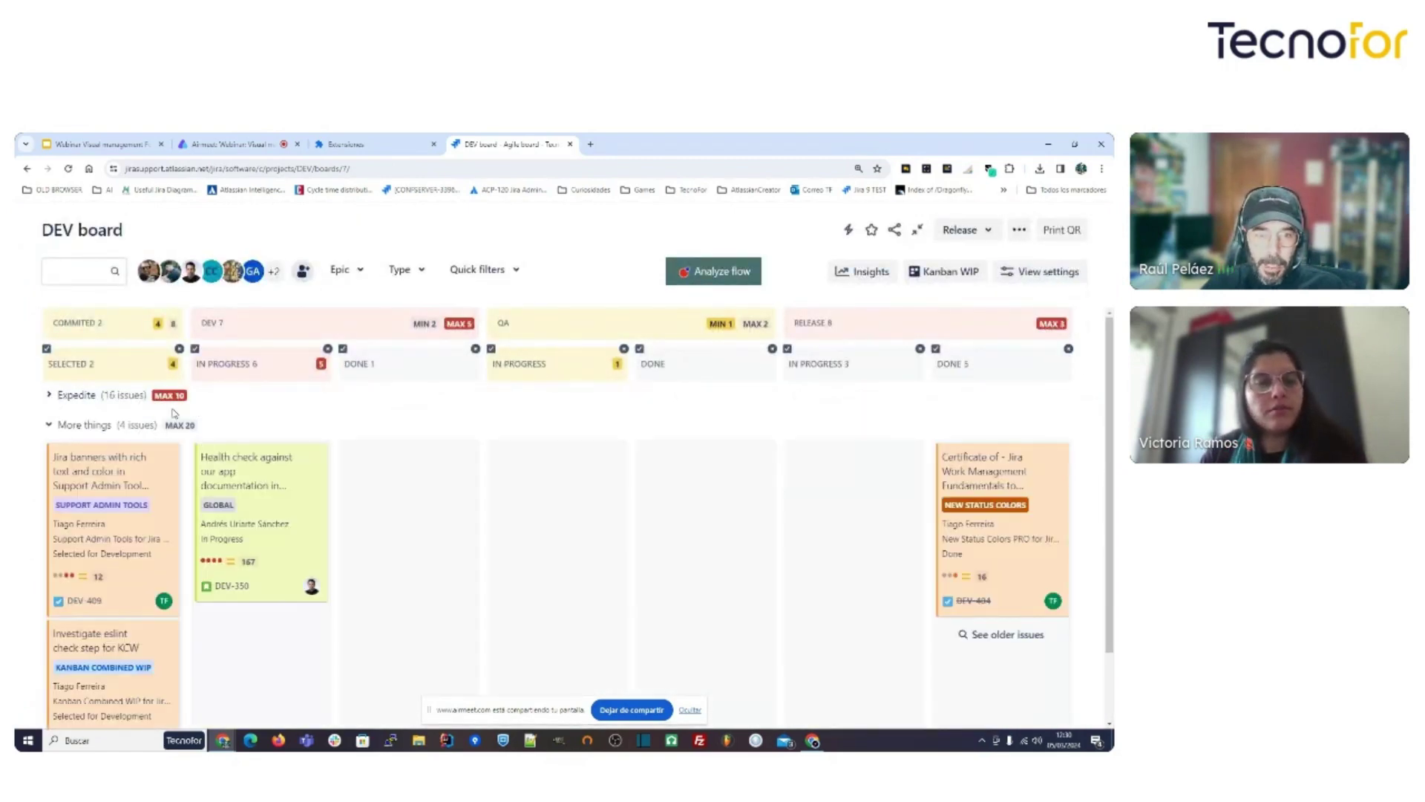
pyautogui.click(51, 398)
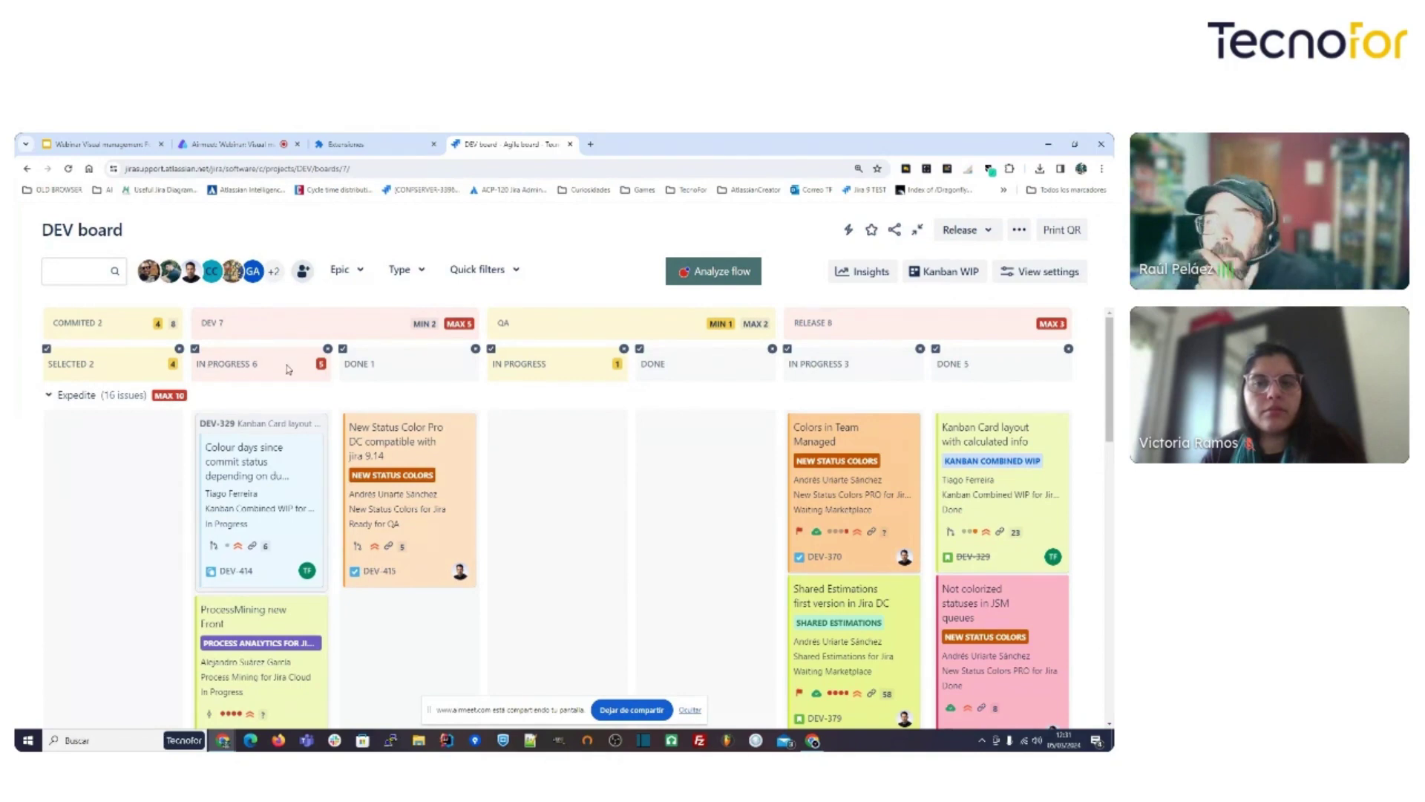
# Enable the personal background image on the DEV board and save "Rocas en la playa de Lloret" as the picture.
pyautogui.click(964, 276)
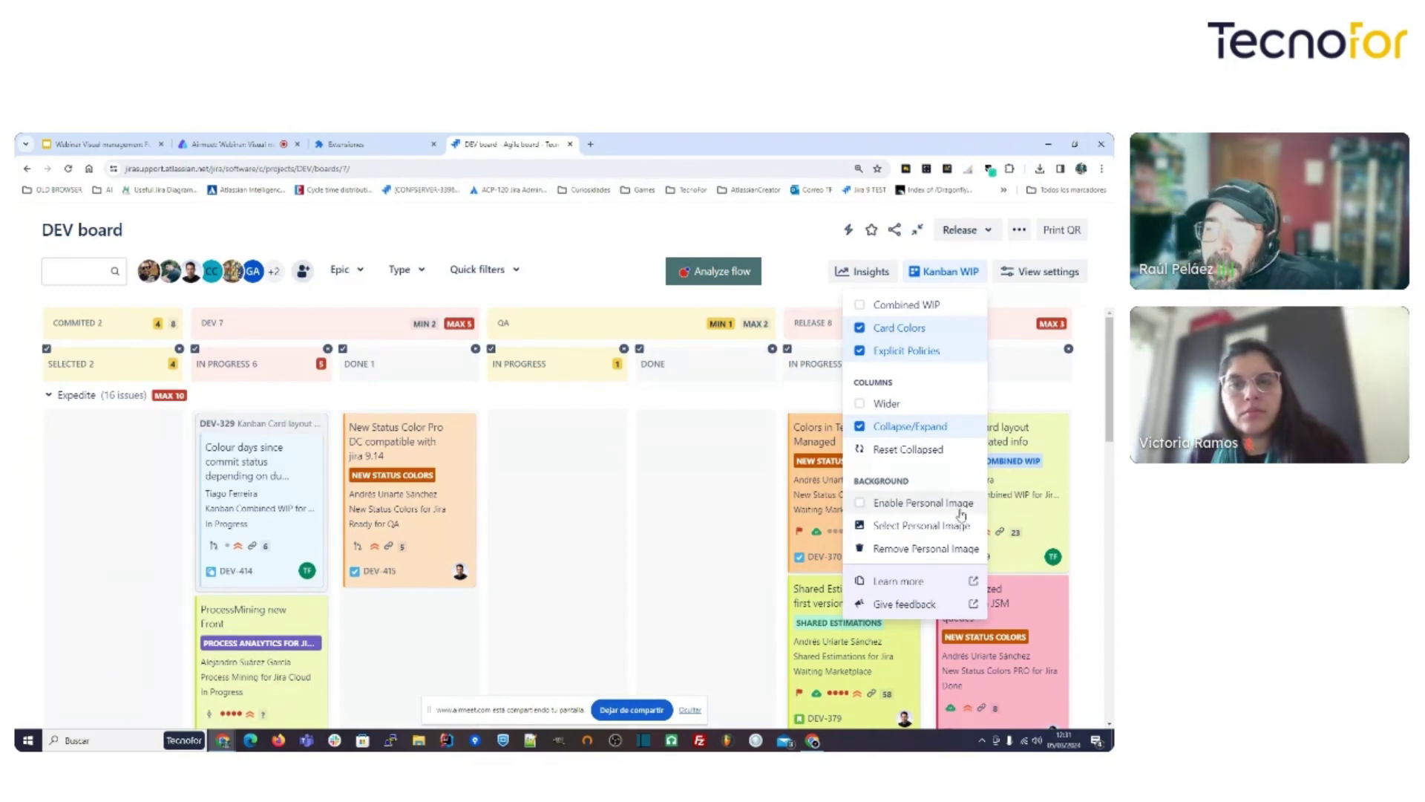
pyautogui.click(939, 504)
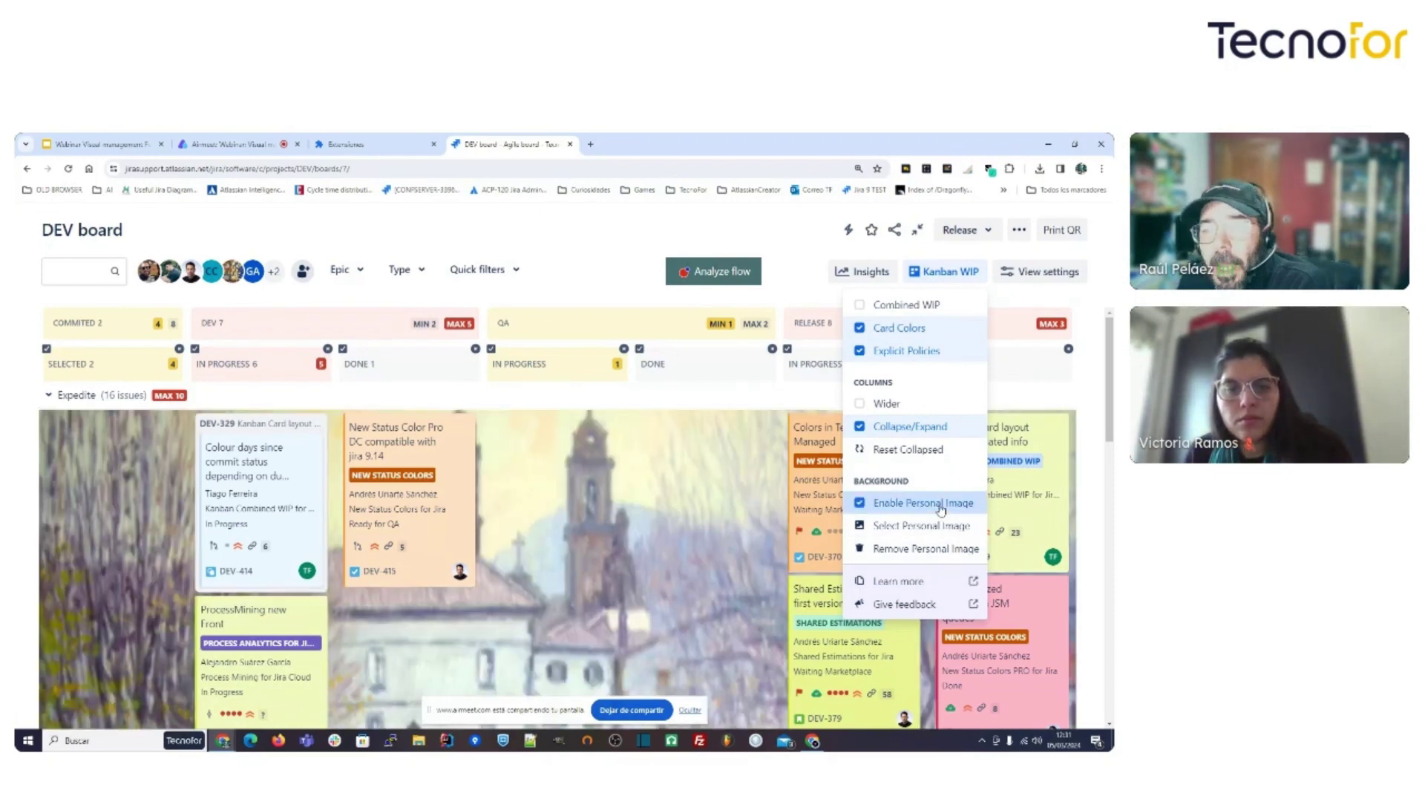
pyautogui.click(922, 525)
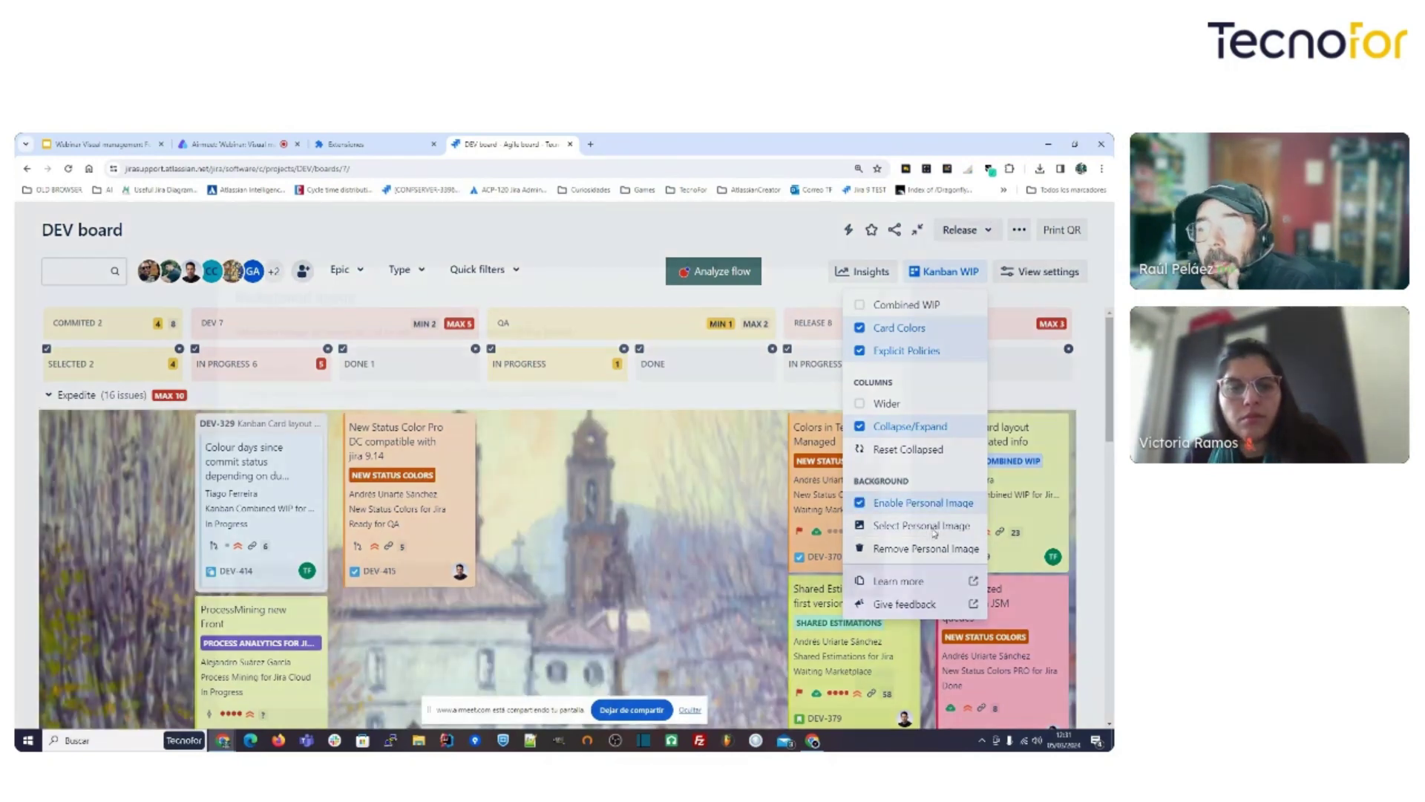
pyautogui.scroll(-5, 535, 481)
pyautogui.scroll(3, 534, 481)
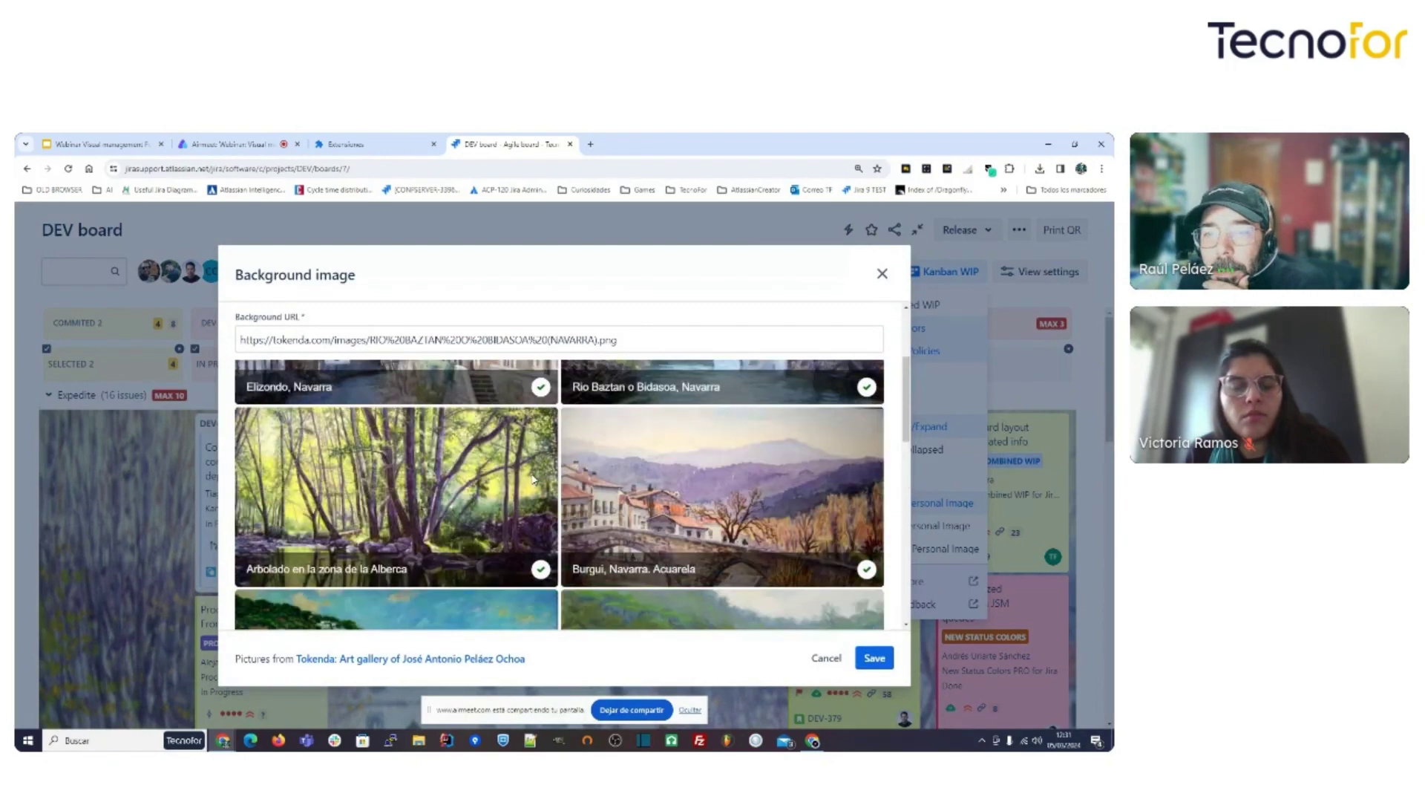
pyautogui.moveTo(641, 350); pyautogui.dragTo(164, 338)
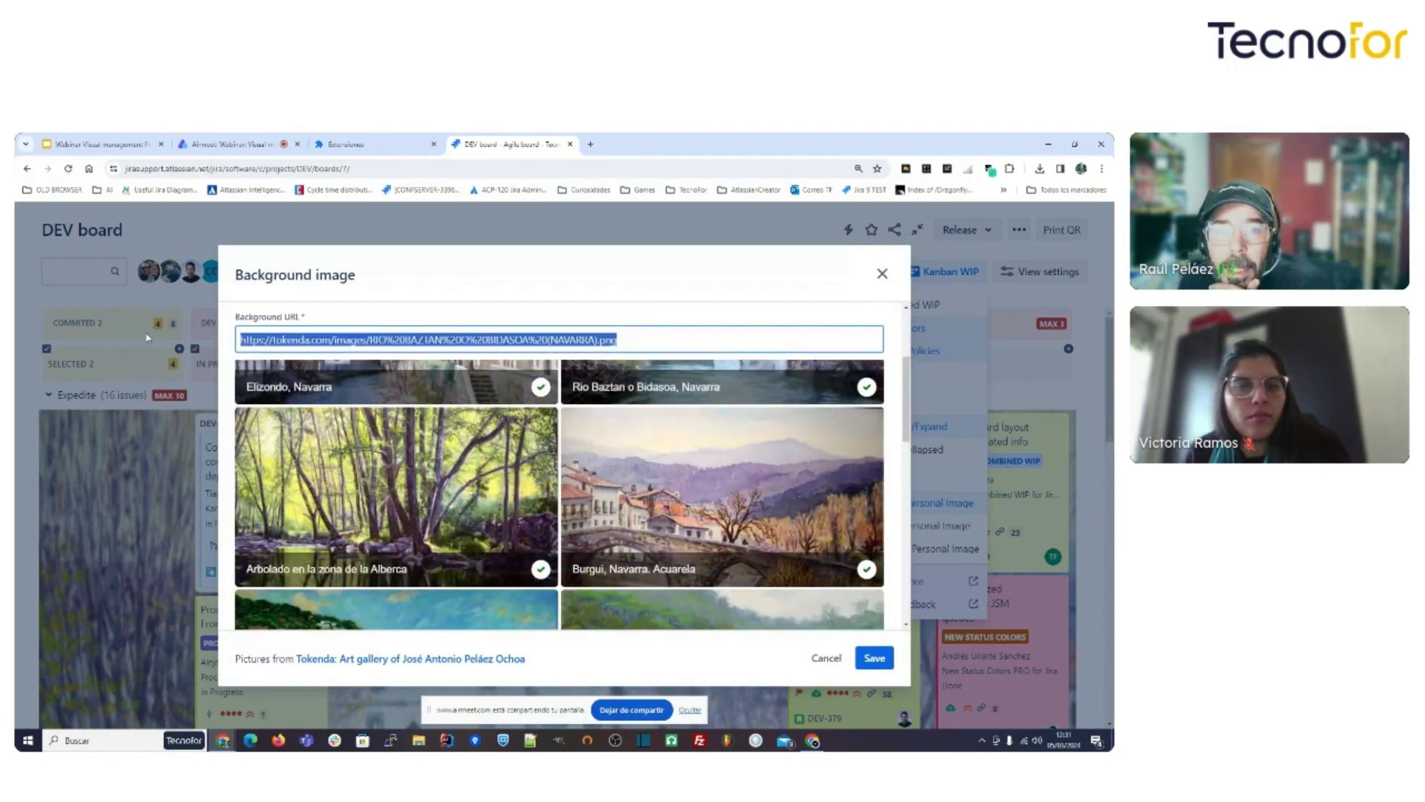
pyautogui.scroll(-5, 441, 457)
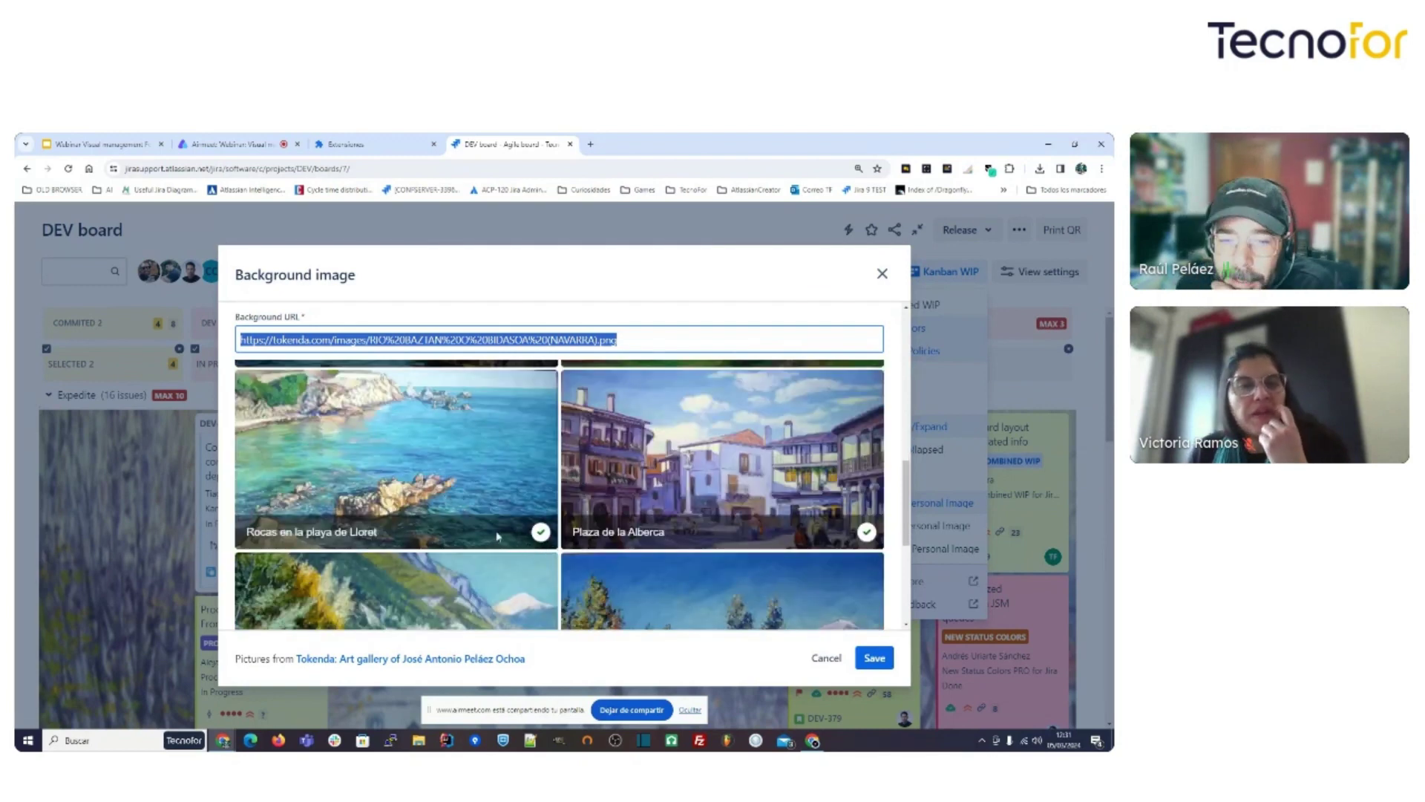
pyautogui.click(540, 531)
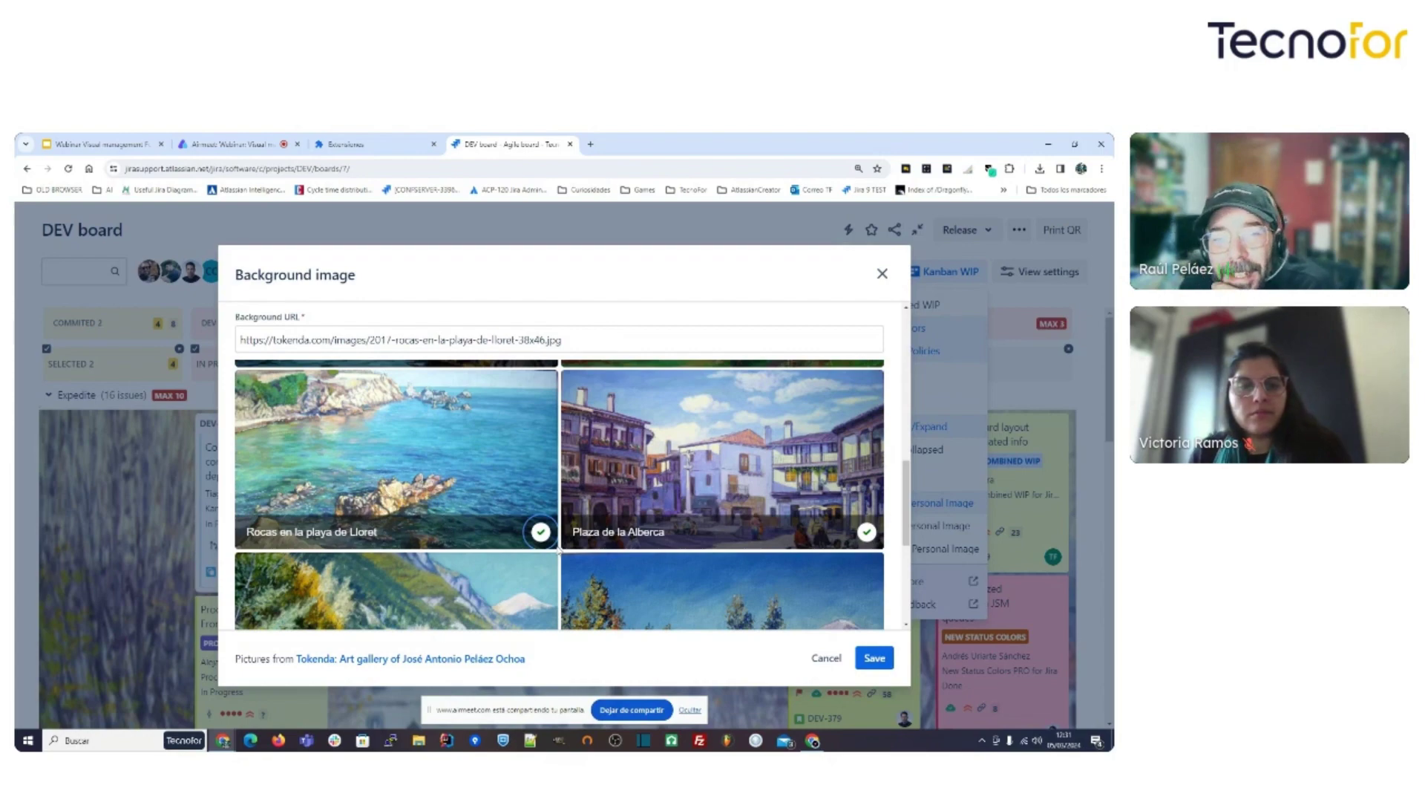
pyautogui.click(873, 658)
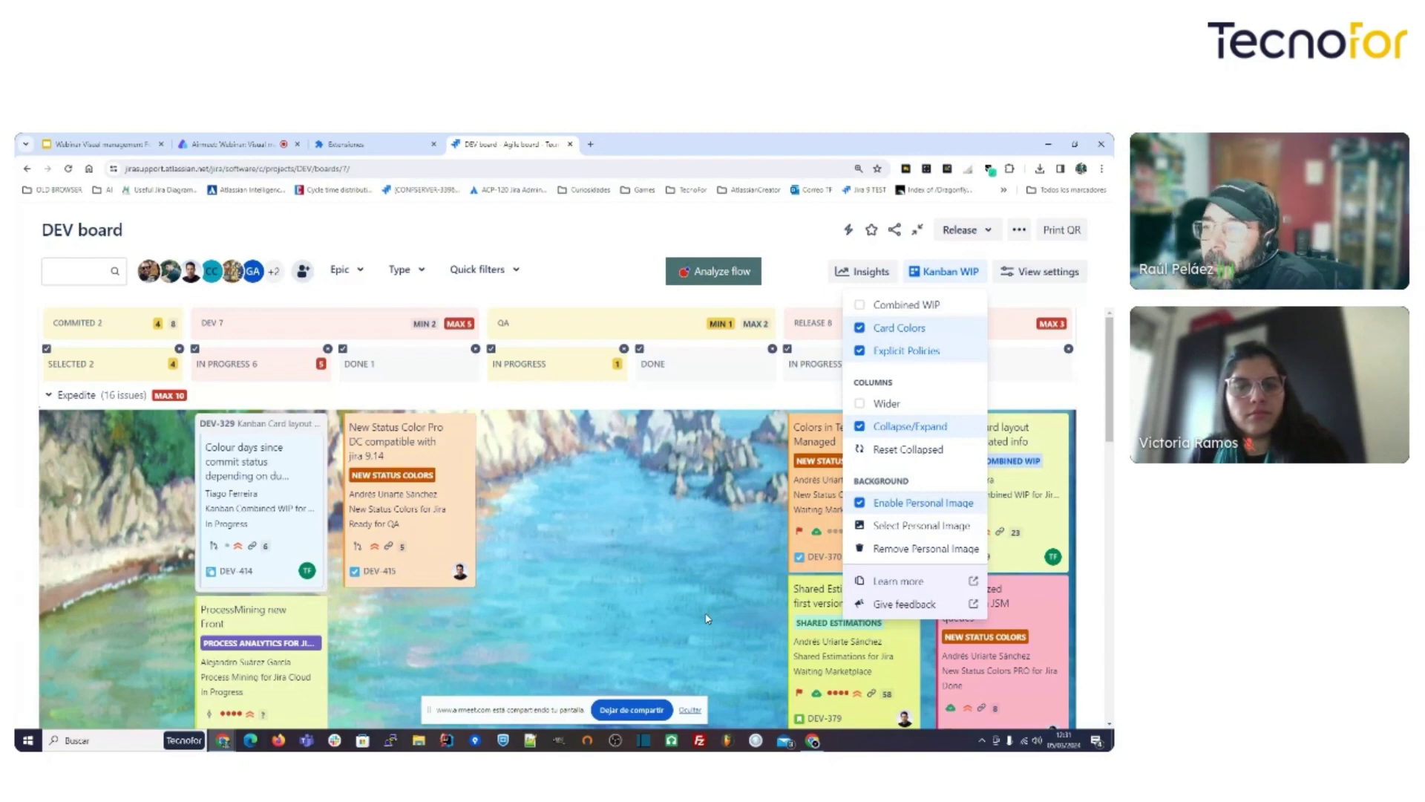
# Toggle the personal background image off and on, and leave it disabled on the DEV board.
pyautogui.click(859, 503)
pyautogui.click(858, 504)
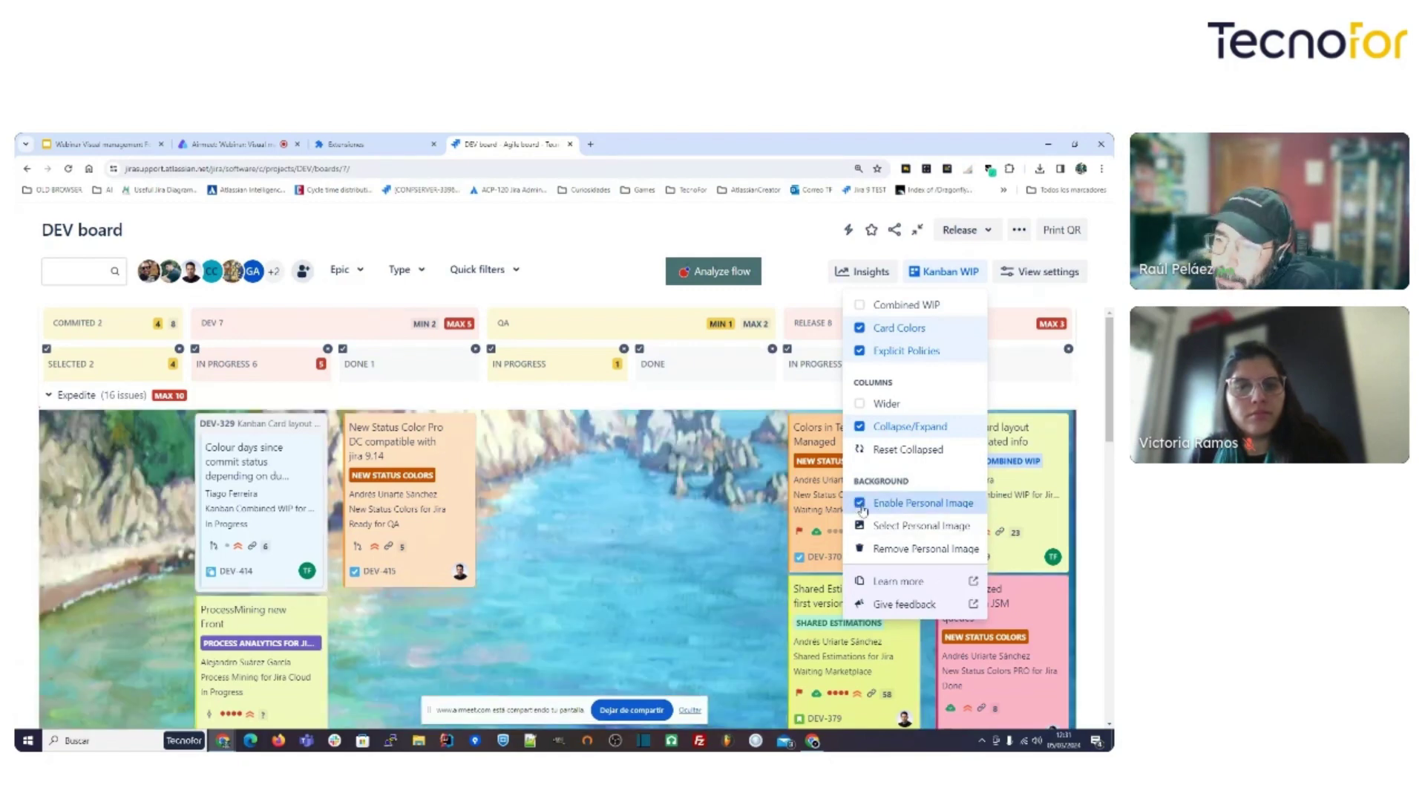
pyautogui.click(899, 501)
pyautogui.click(941, 276)
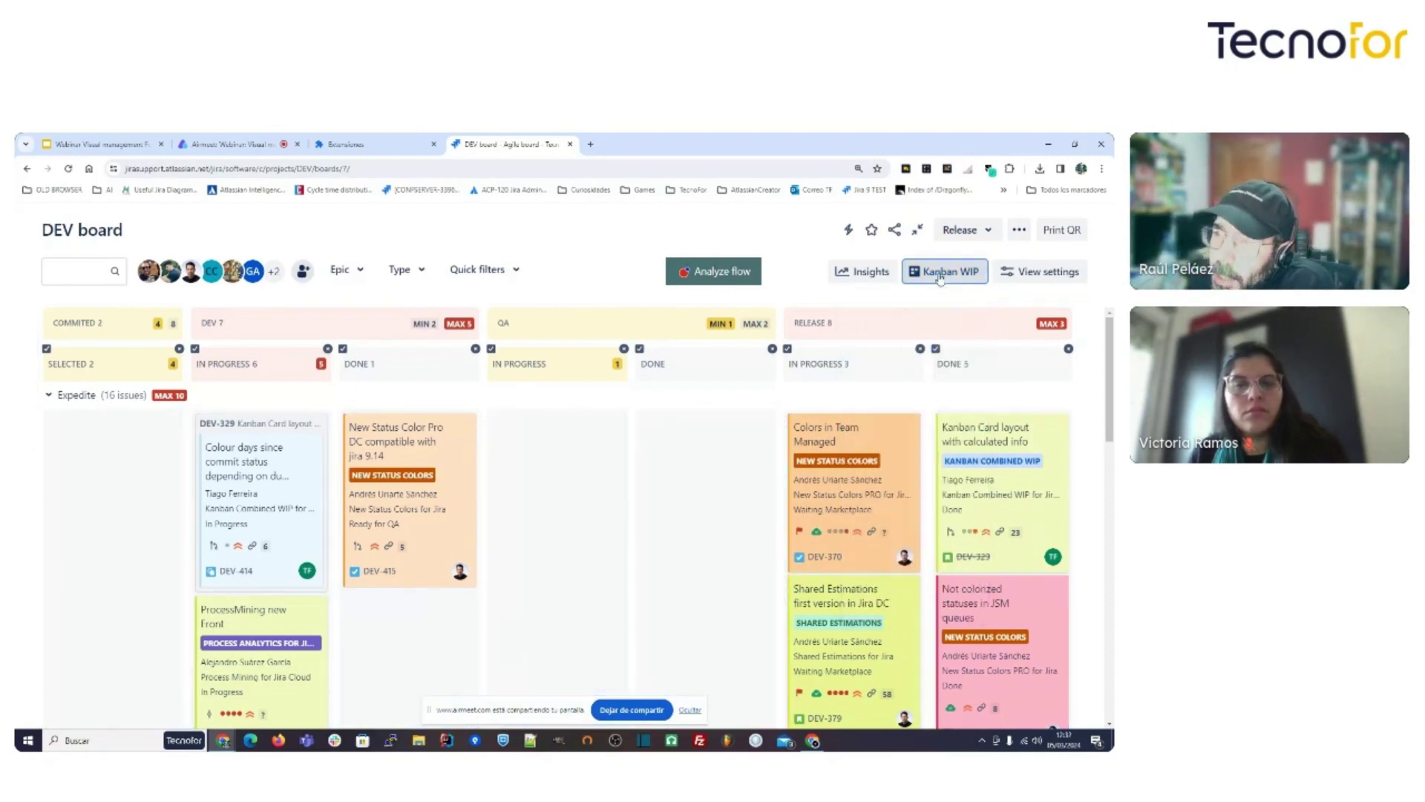
# Enable the board background image in the DEV board's general settings and return to the board.
pyautogui.click(1019, 230)
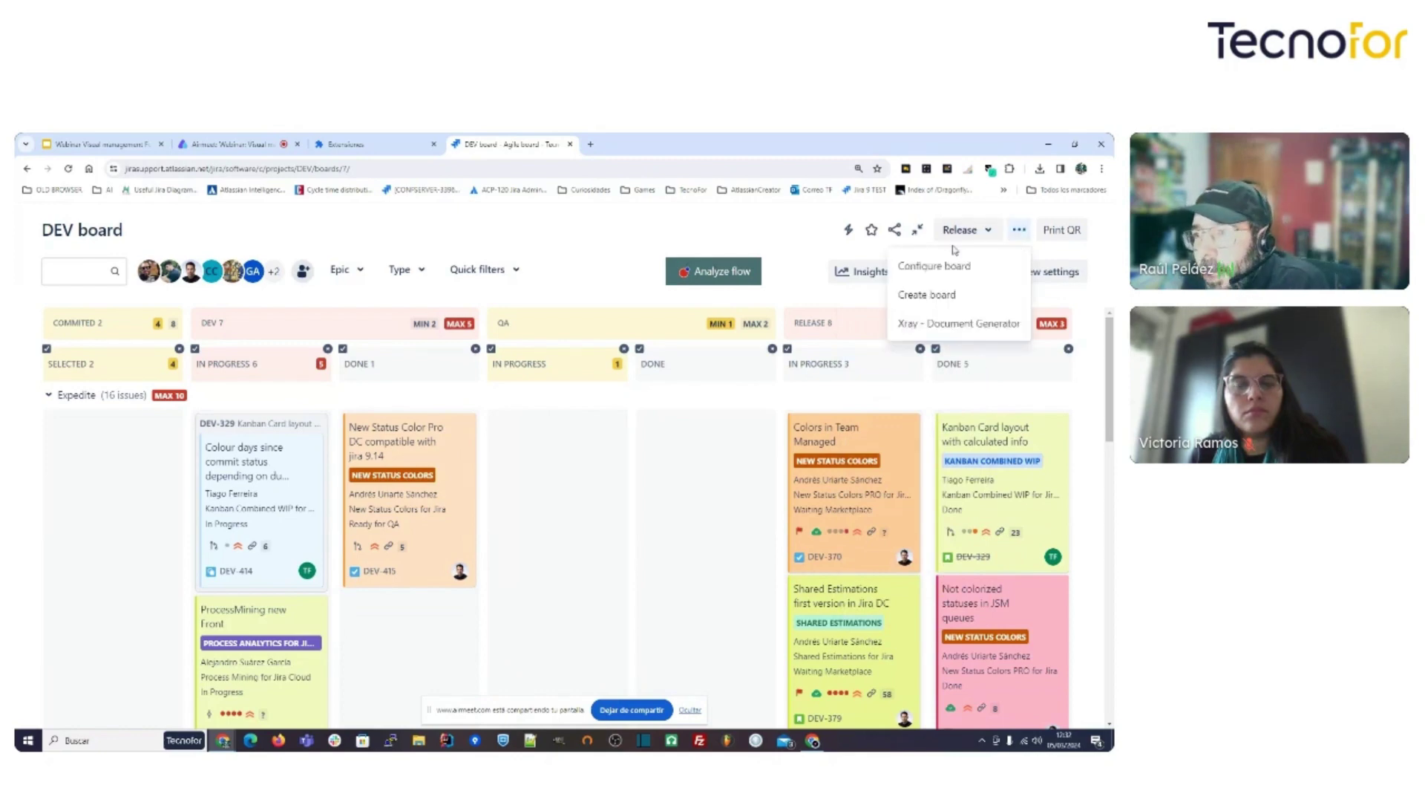
pyautogui.click(960, 267)
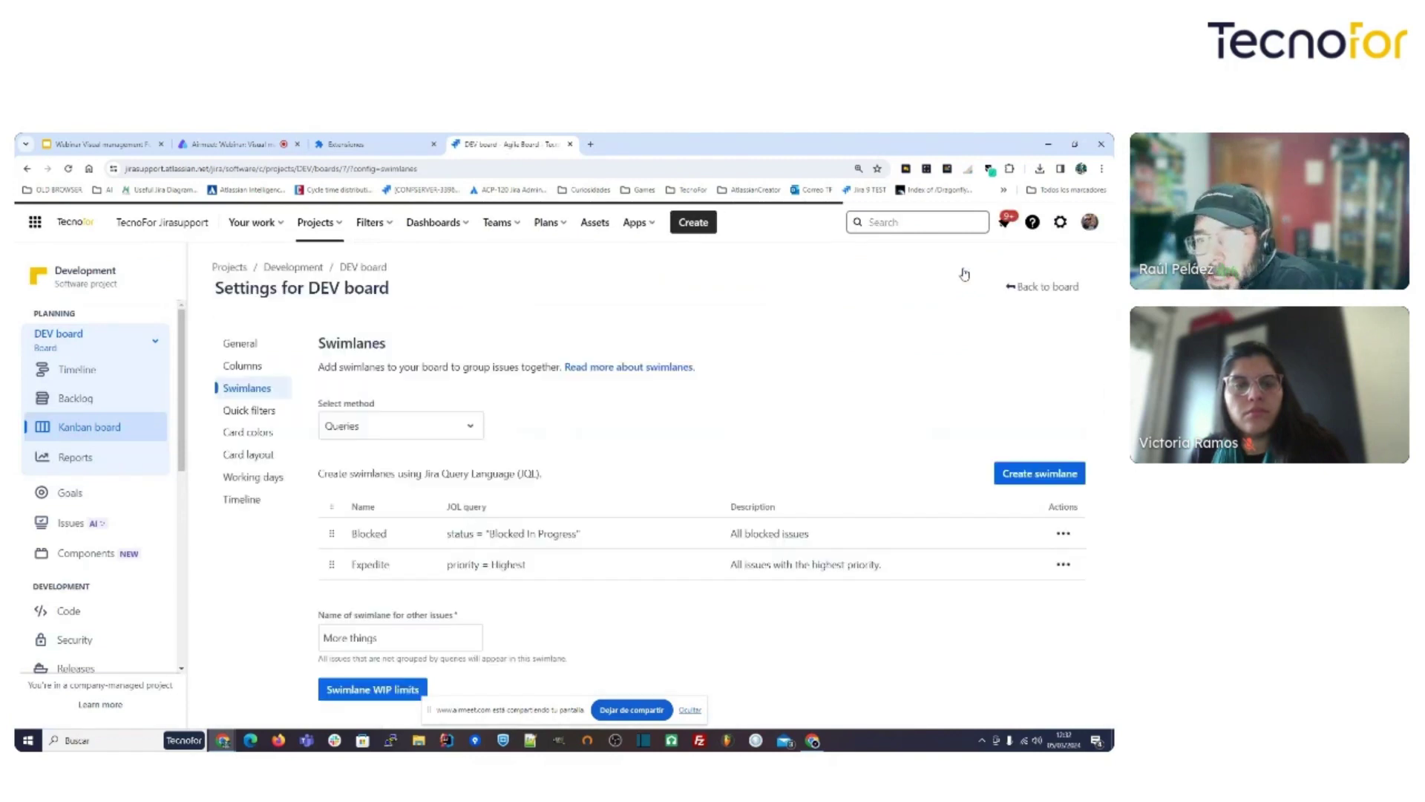
pyautogui.click(239, 347)
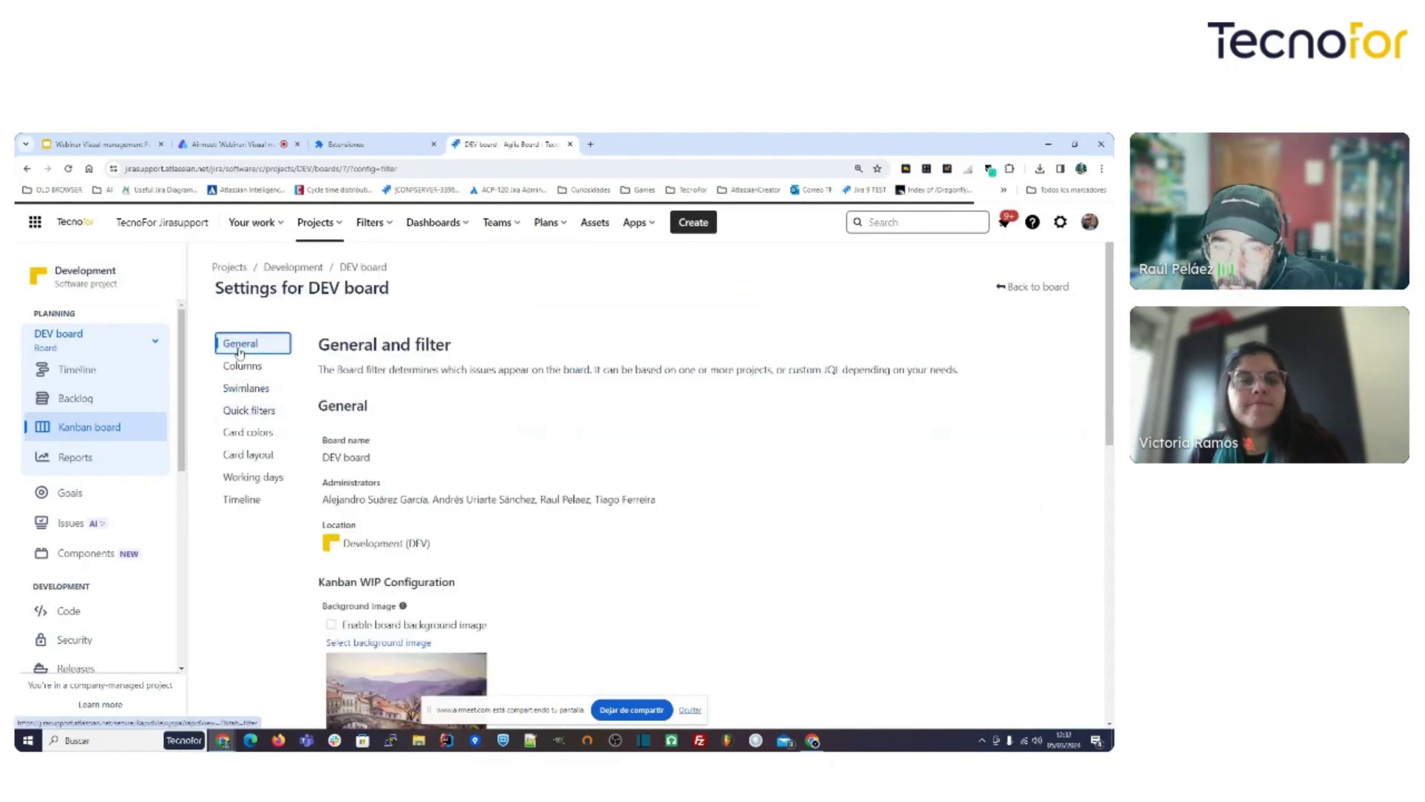
pyautogui.scroll(-3, 401, 520)
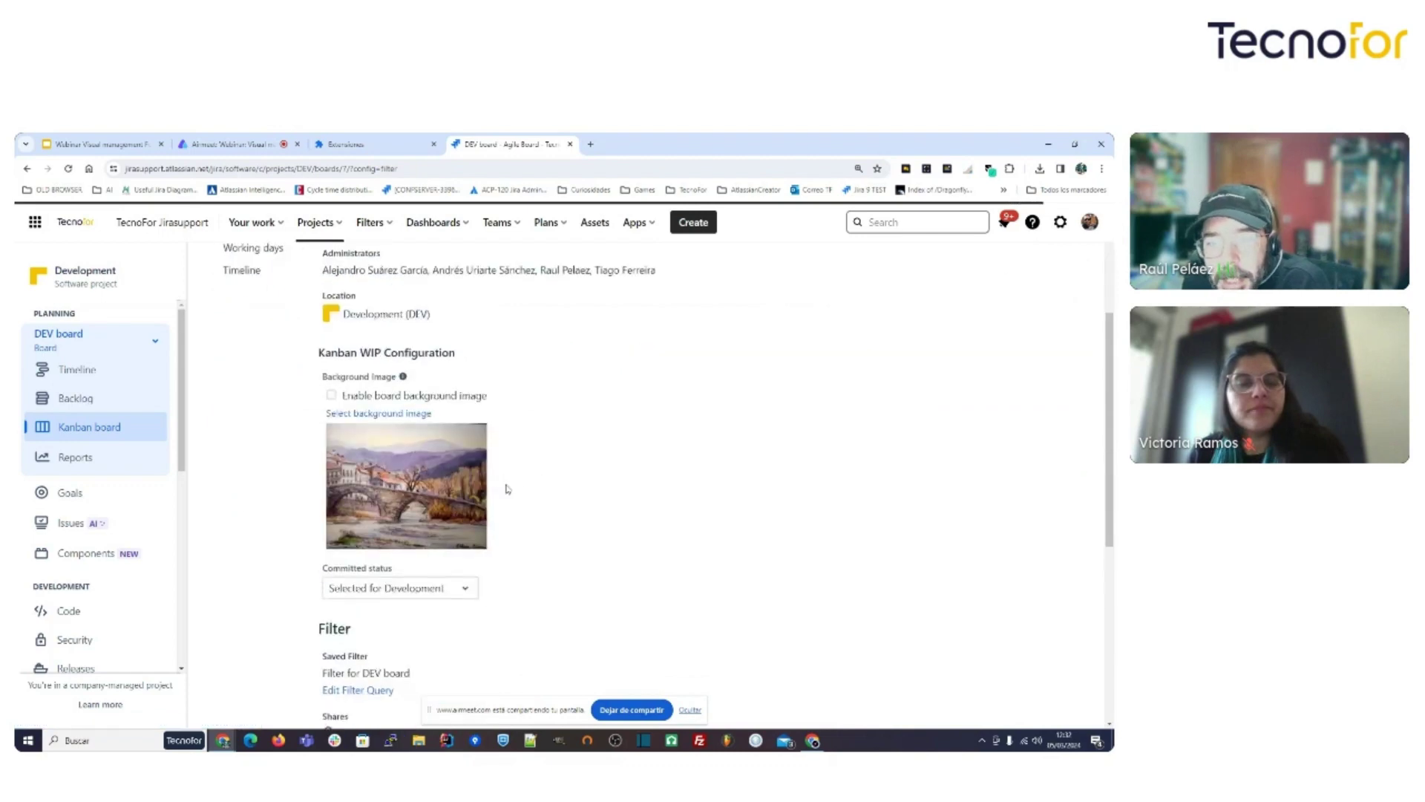
pyautogui.click(454, 398)
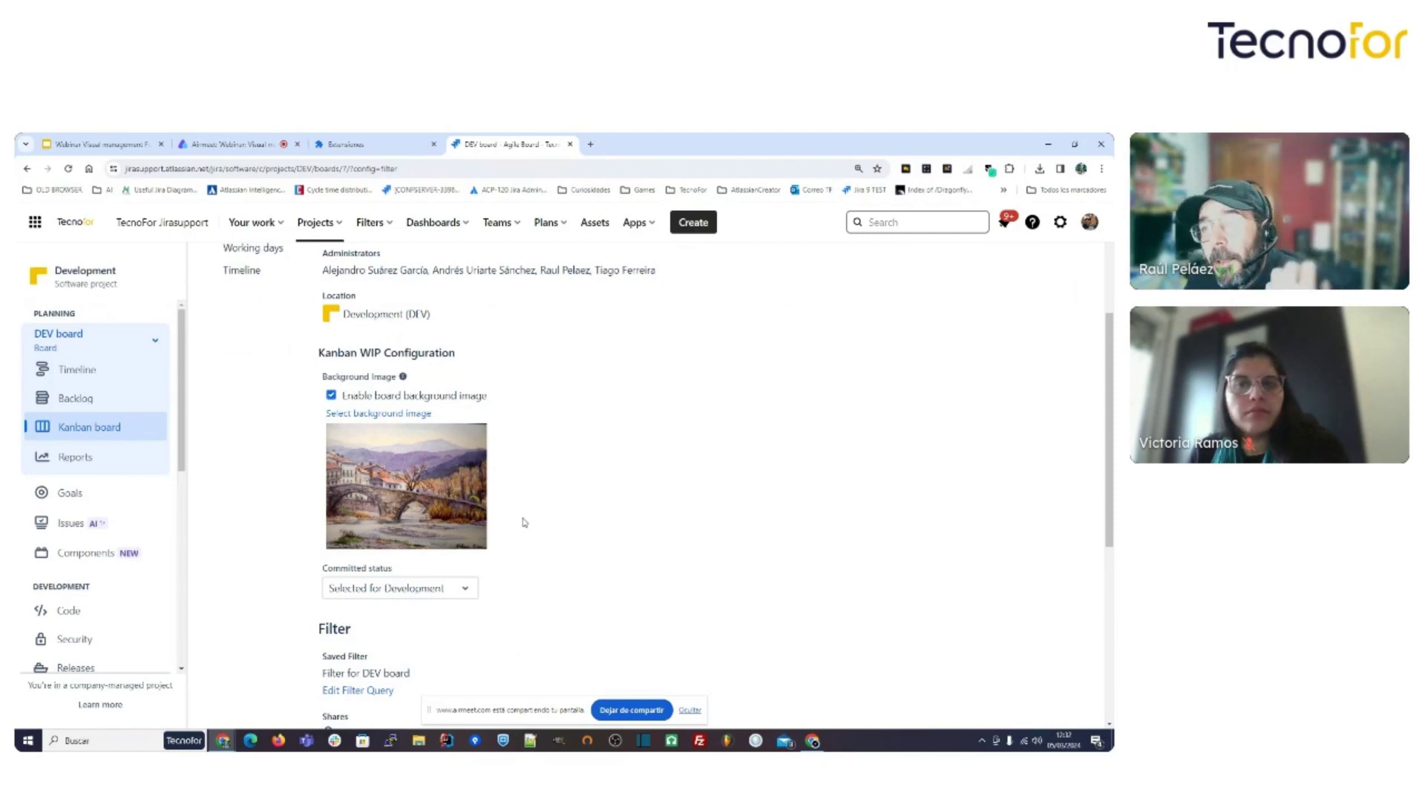
pyautogui.scroll(3, 697, 393)
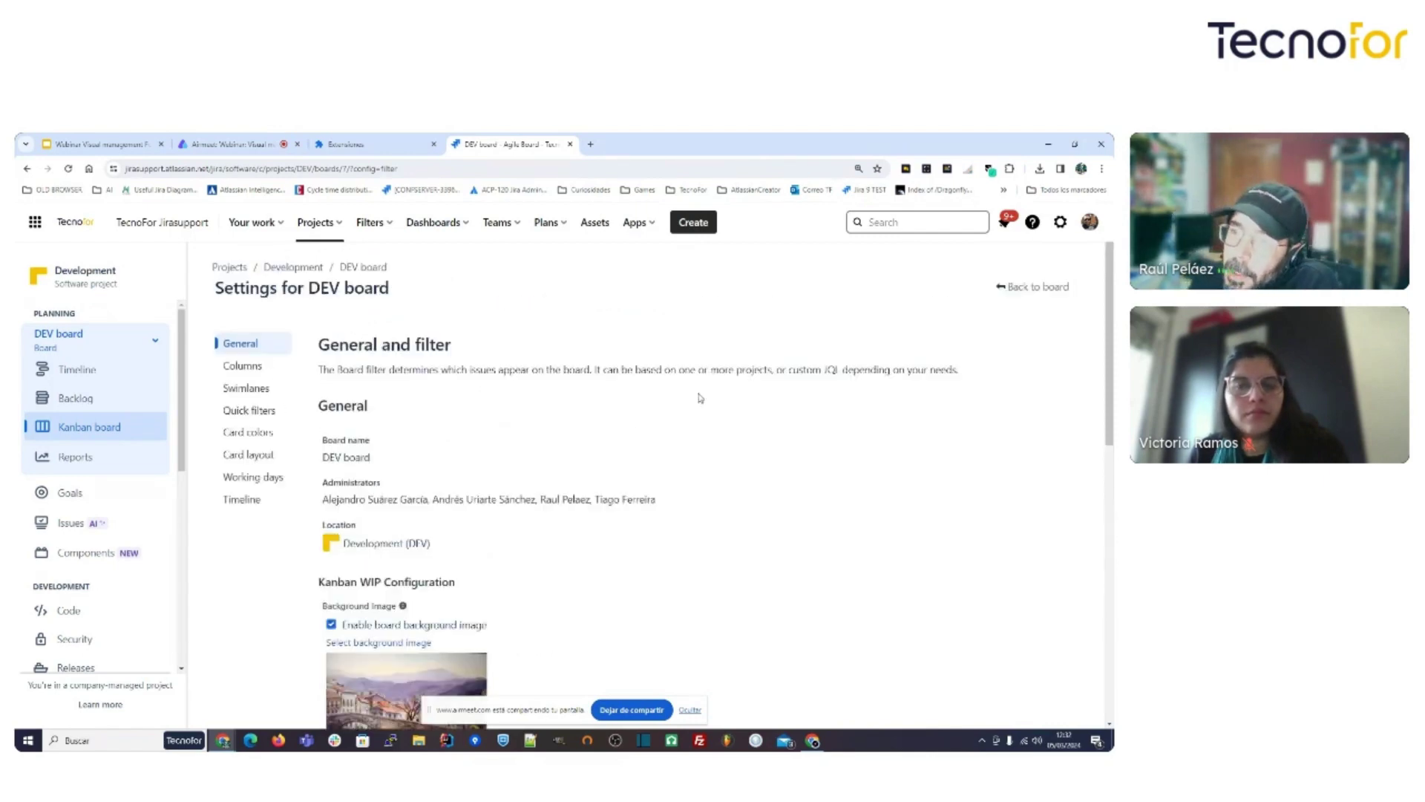
pyautogui.click(1063, 289)
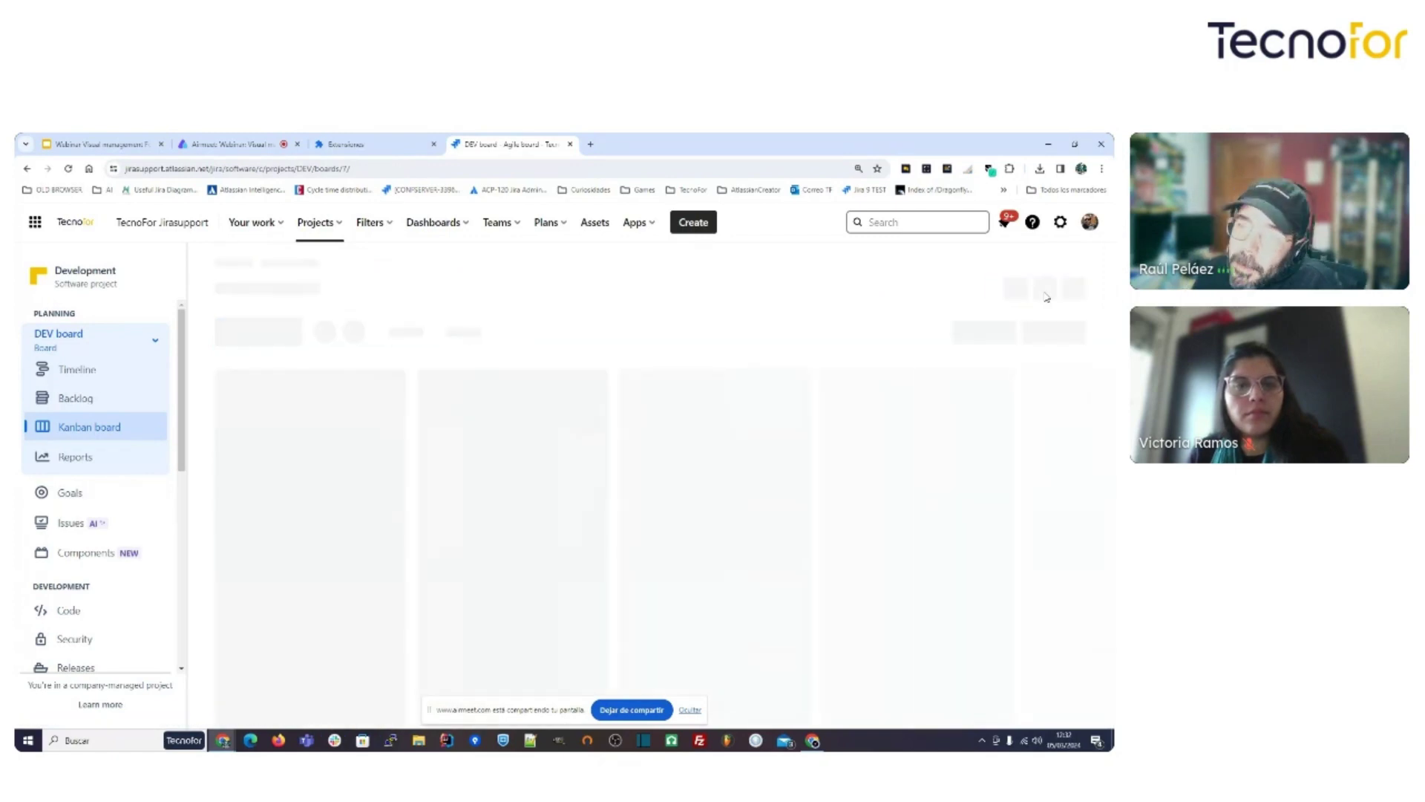
# Disable the personal background image in the Kanban WIP options and view its picture selection without saving a change.
pyautogui.click(945, 272)
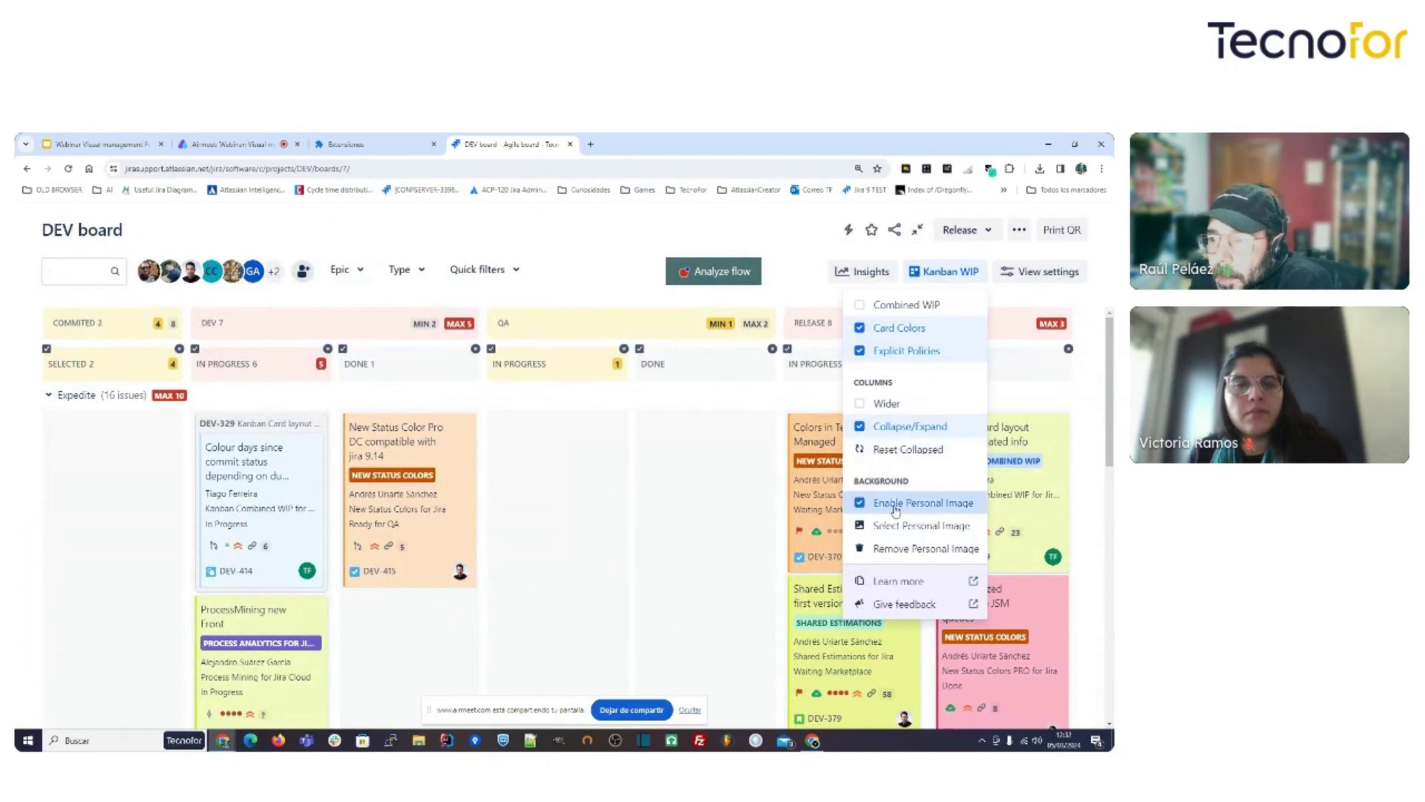
pyautogui.click(896, 511)
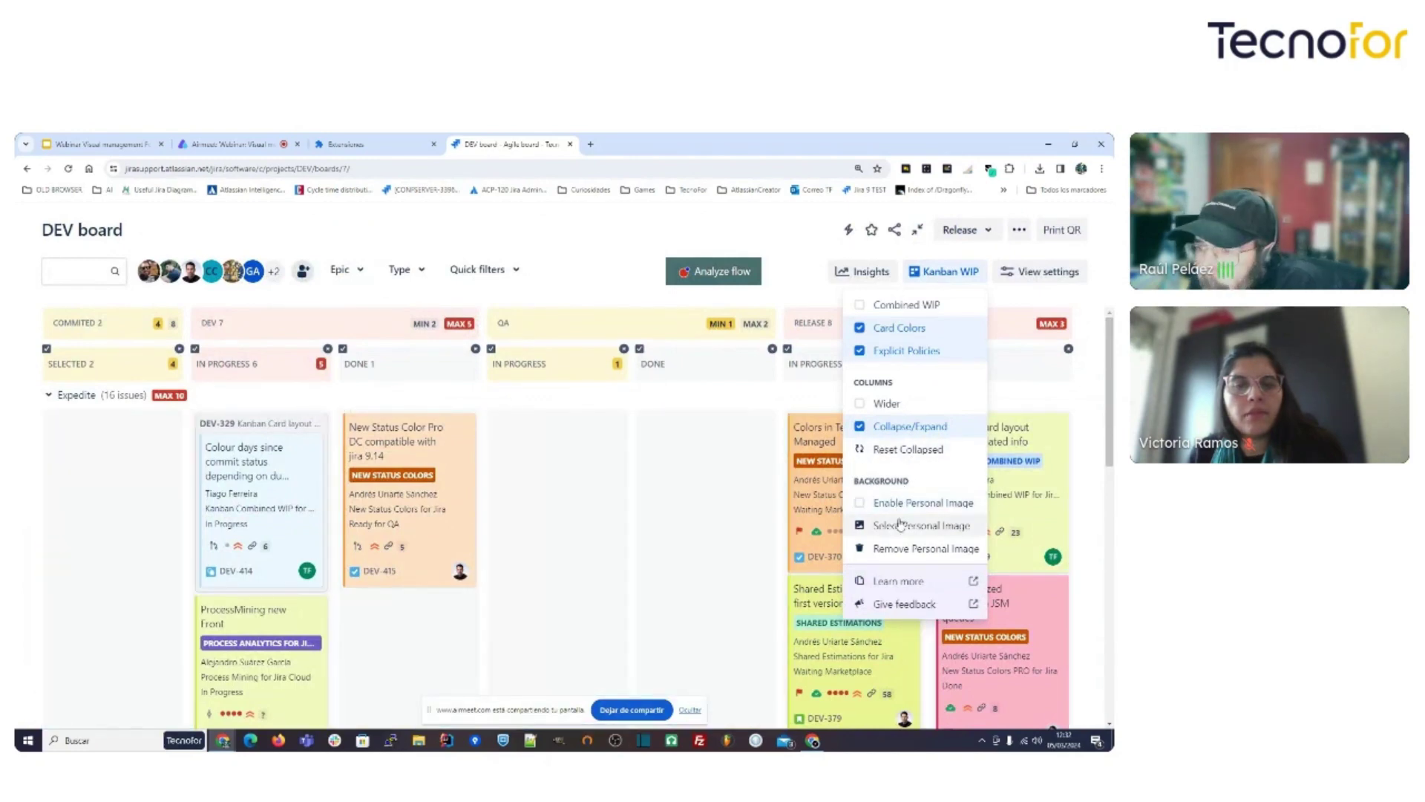
pyautogui.click(901, 526)
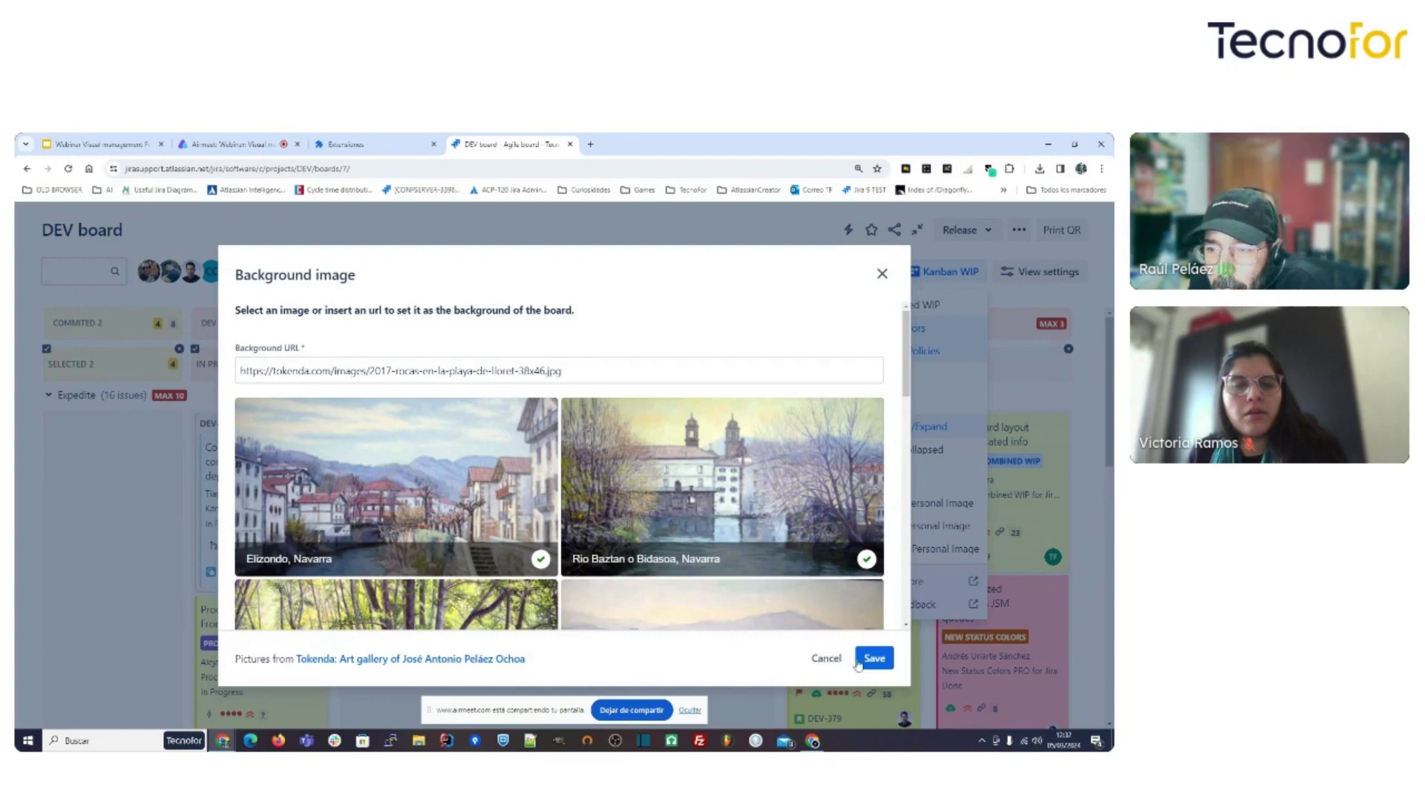
pyautogui.click(882, 274)
# Enable the board background image in the DEV board's settings, save "Arbolado en la zona de la Alberca" as its picture, and return to the board.
pyautogui.click(1019, 229)
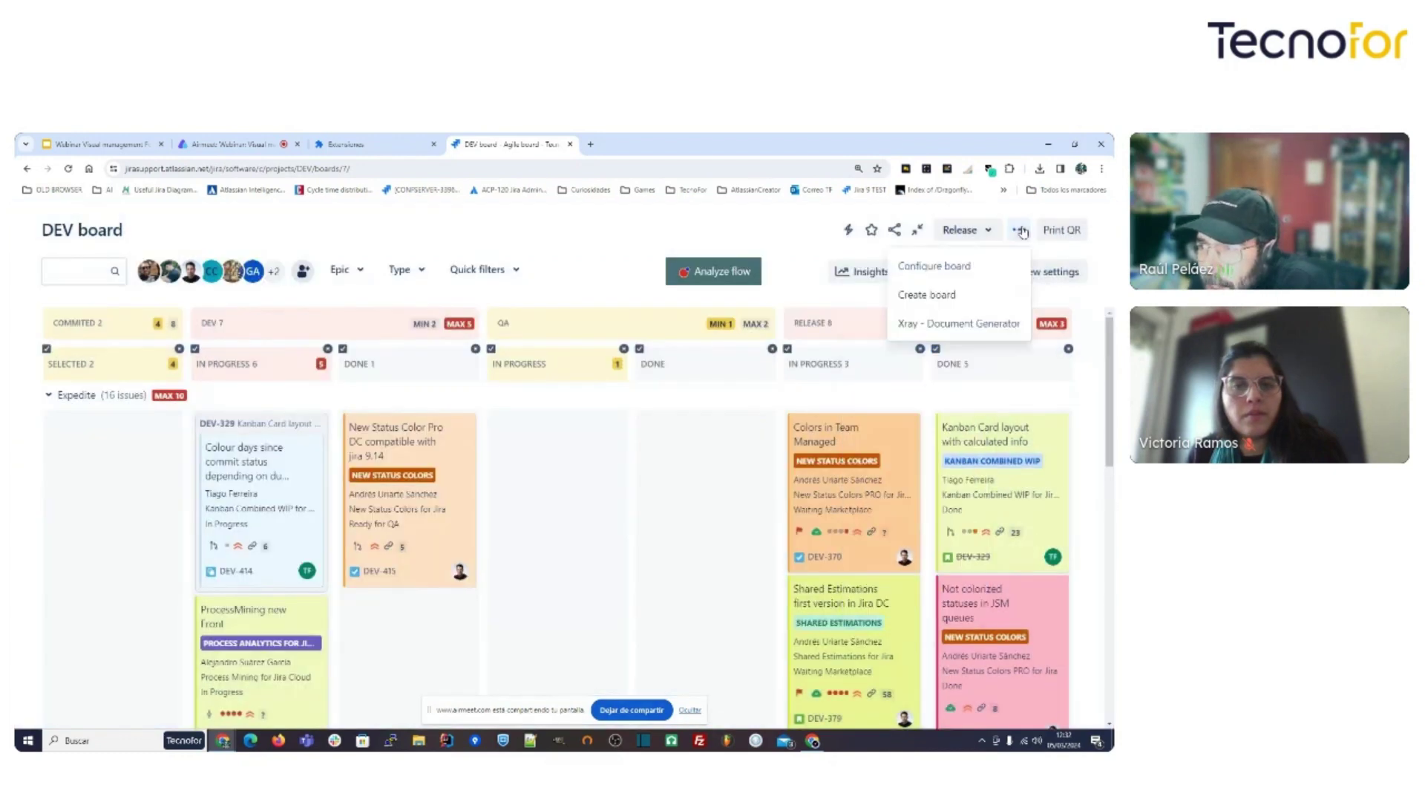
pyautogui.click(943, 266)
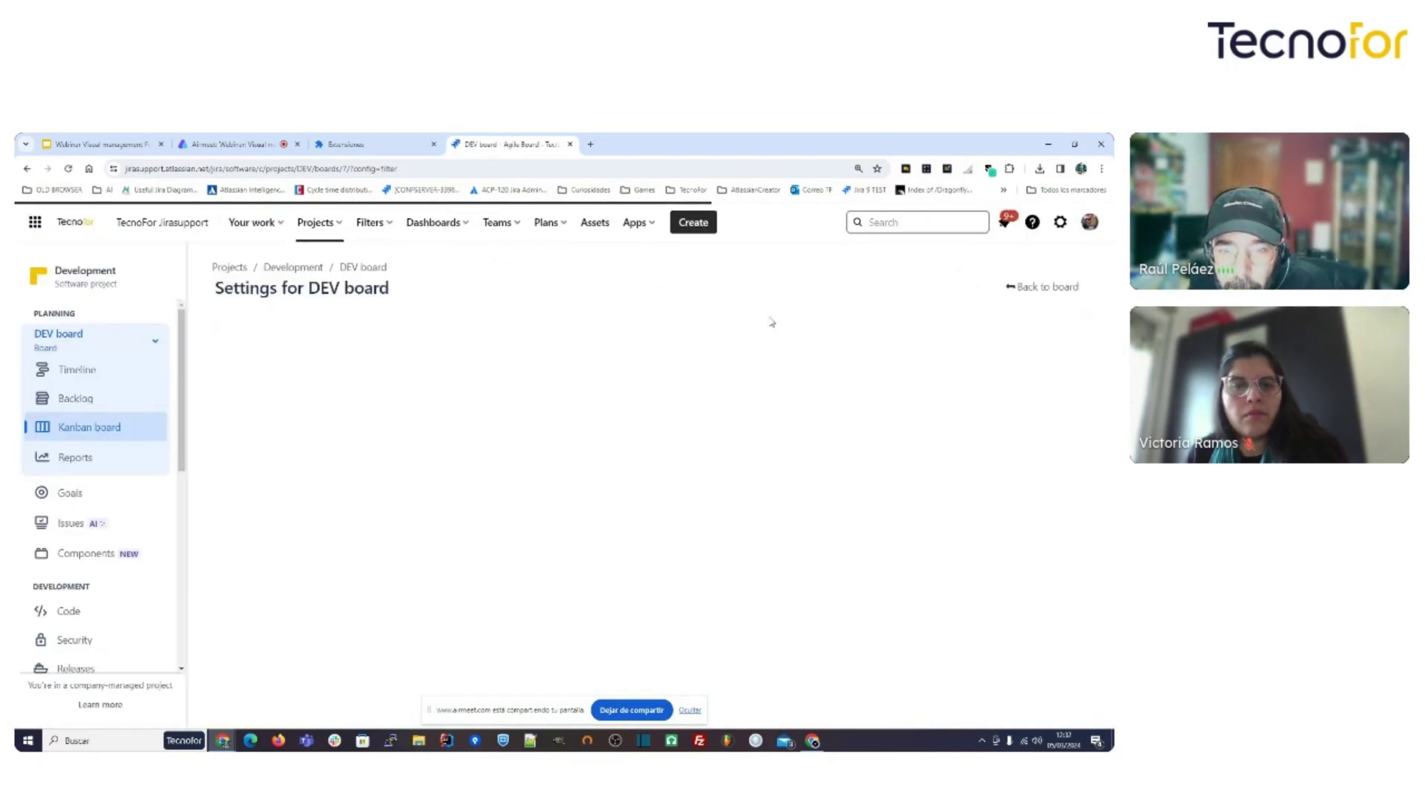
pyautogui.scroll(-4, 468, 469)
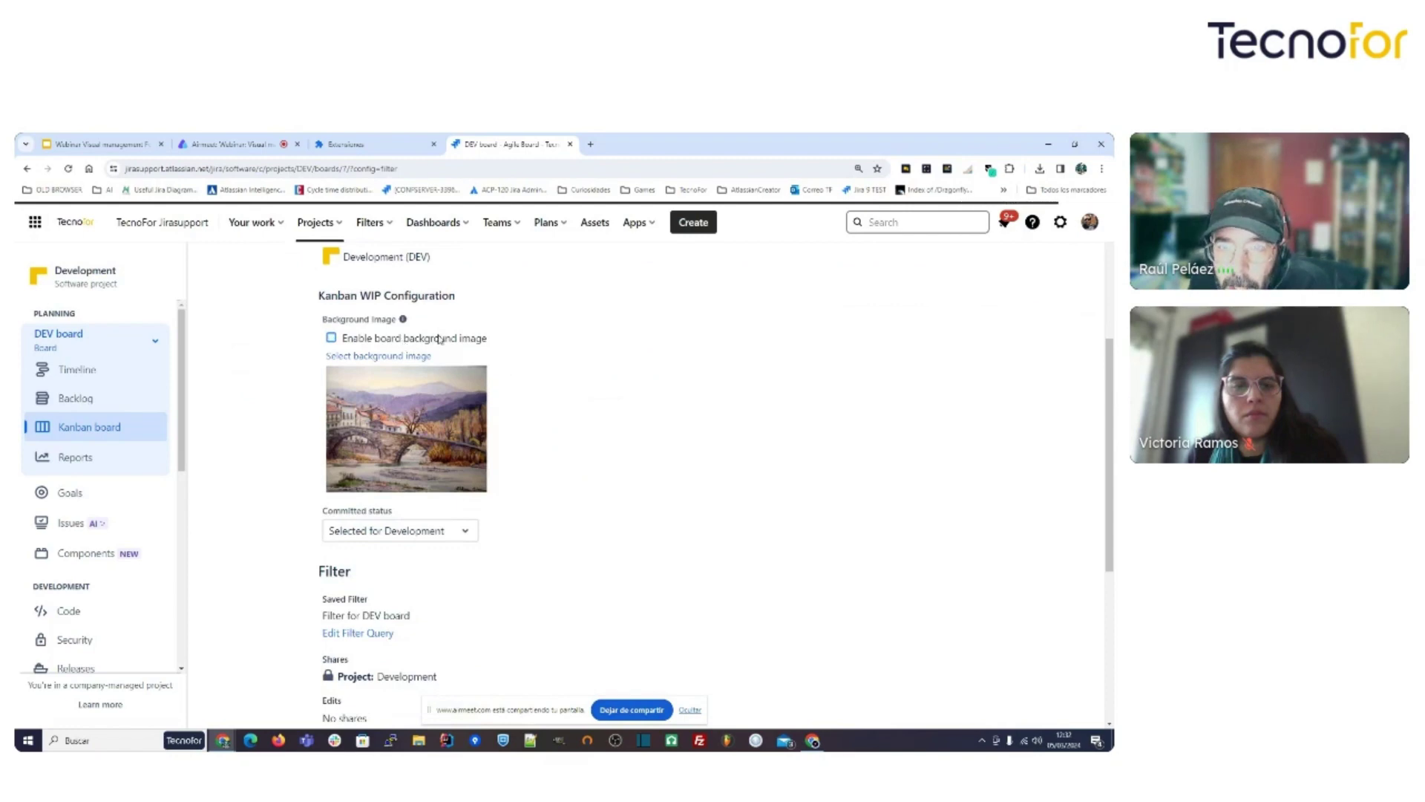
pyautogui.click(407, 357)
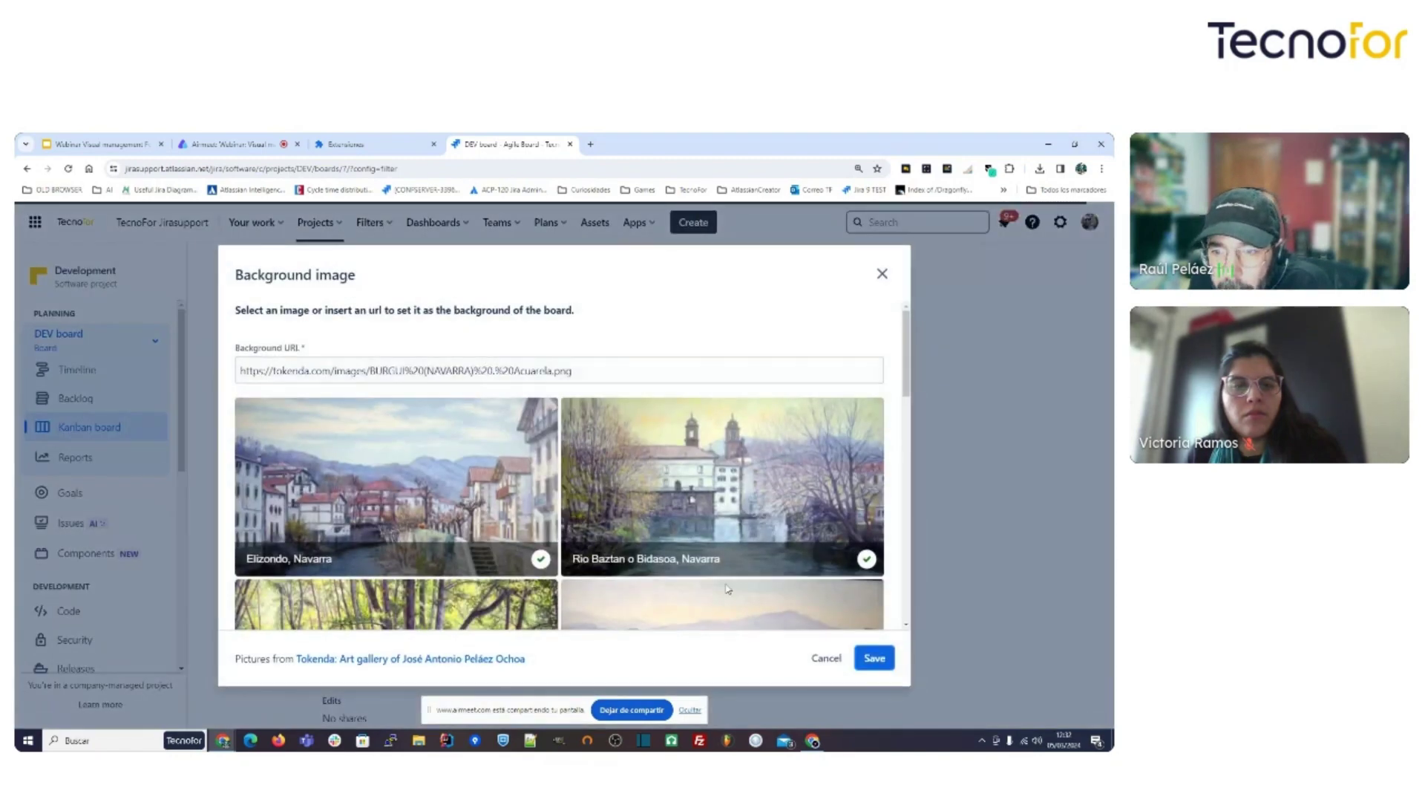
pyautogui.scroll(-3, 422, 523)
pyautogui.click(540, 512)
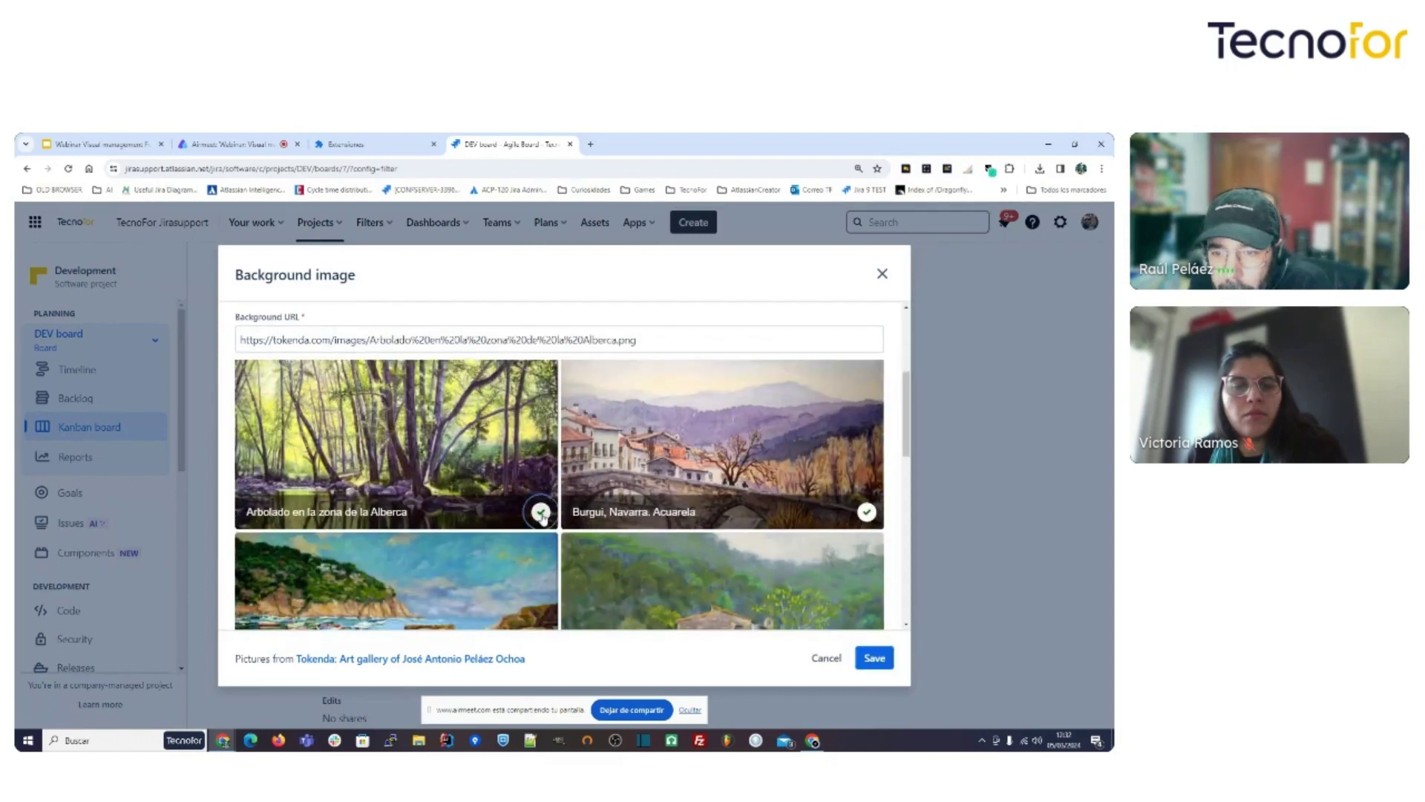
pyautogui.click(875, 658)
pyautogui.scroll(5, 698, 572)
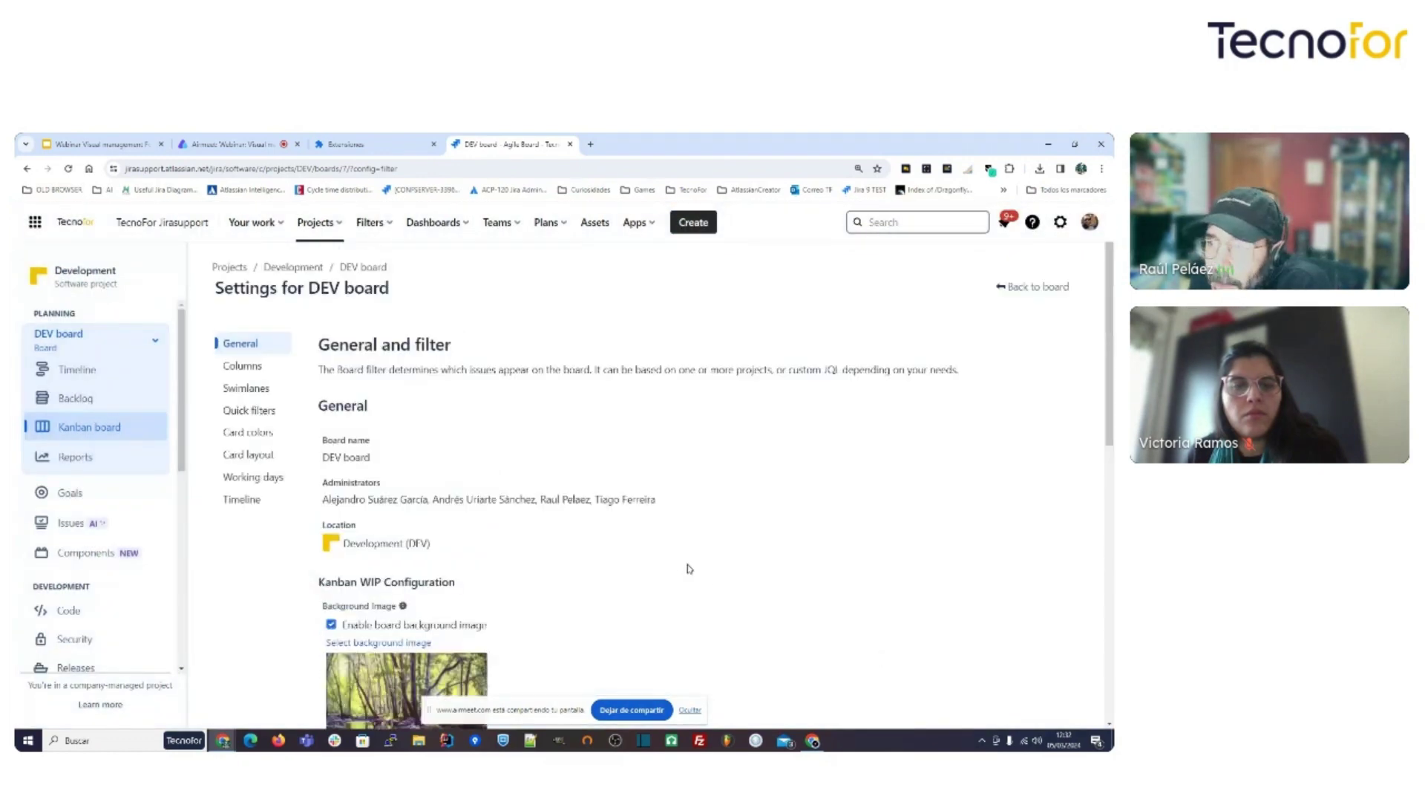
pyautogui.click(1032, 287)
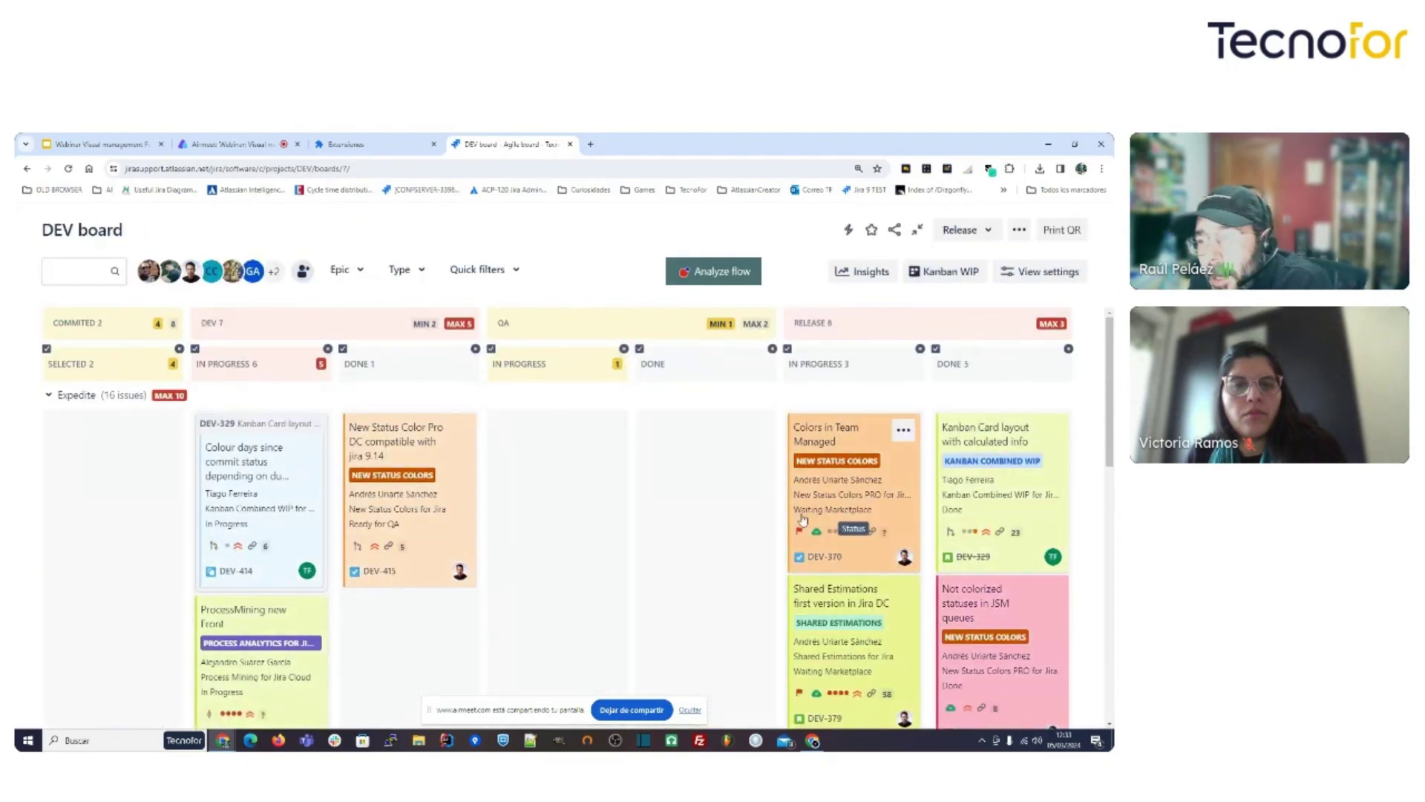
# Enable the personal background image in the Kanban WIP options, and remove that personal image.
pyautogui.click(947, 271)
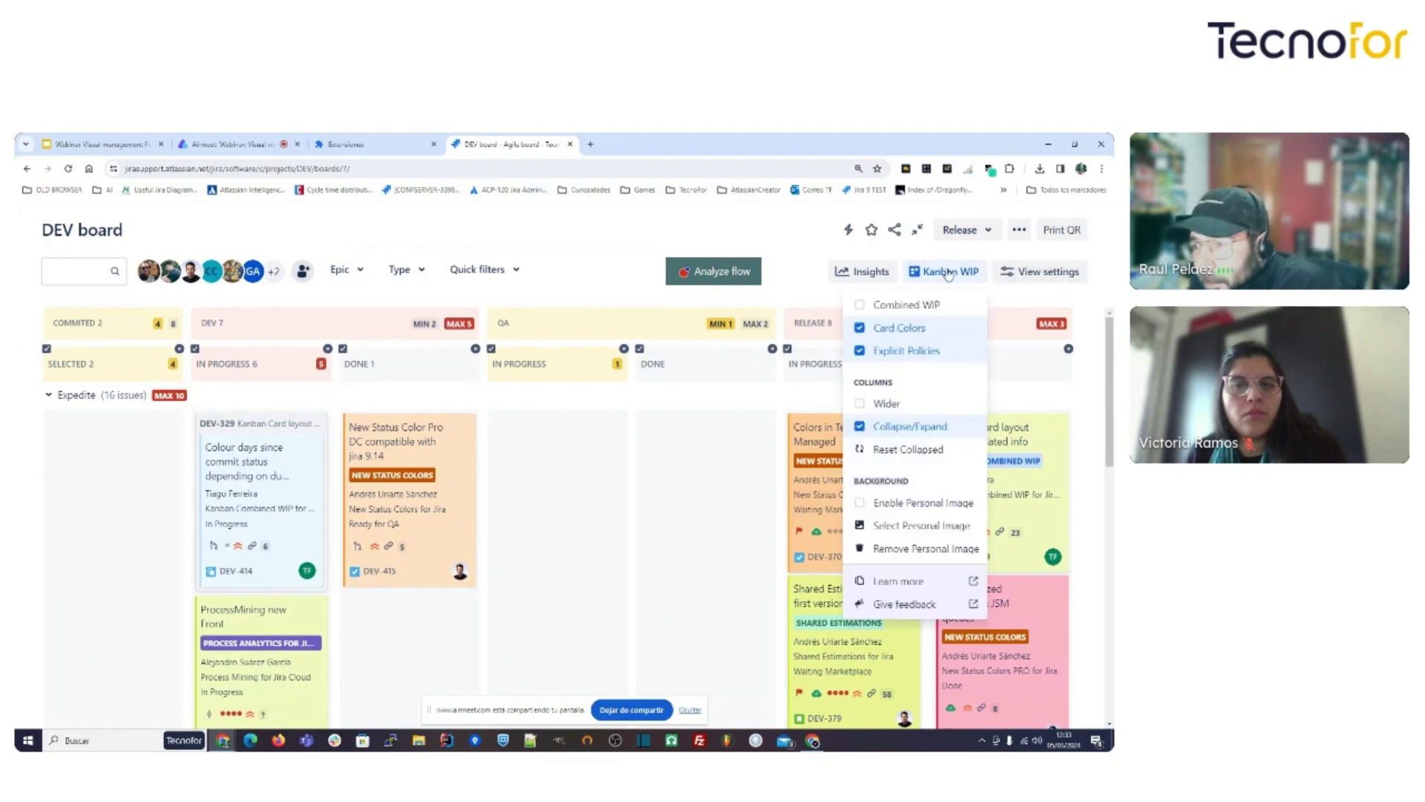
pyautogui.click(921, 504)
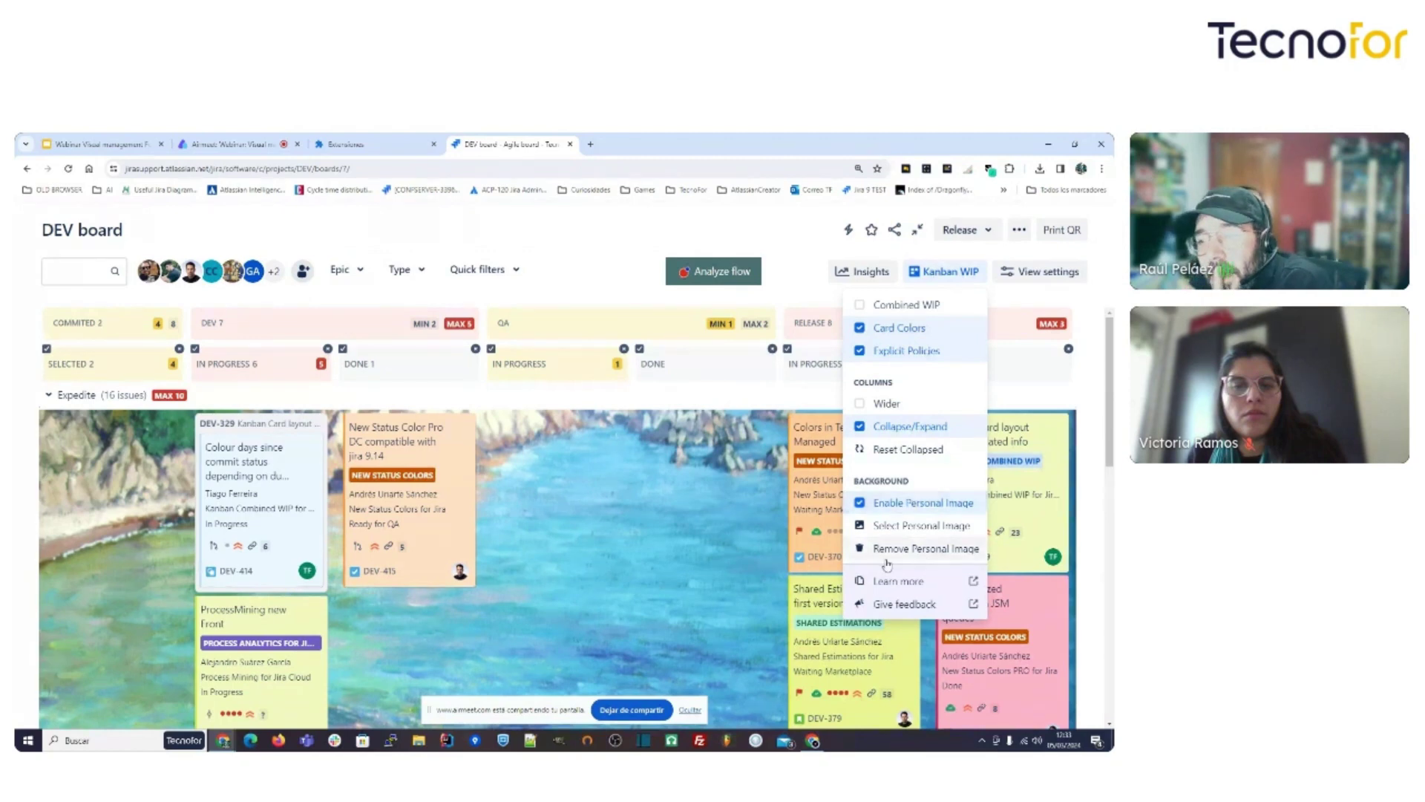
pyautogui.click(928, 549)
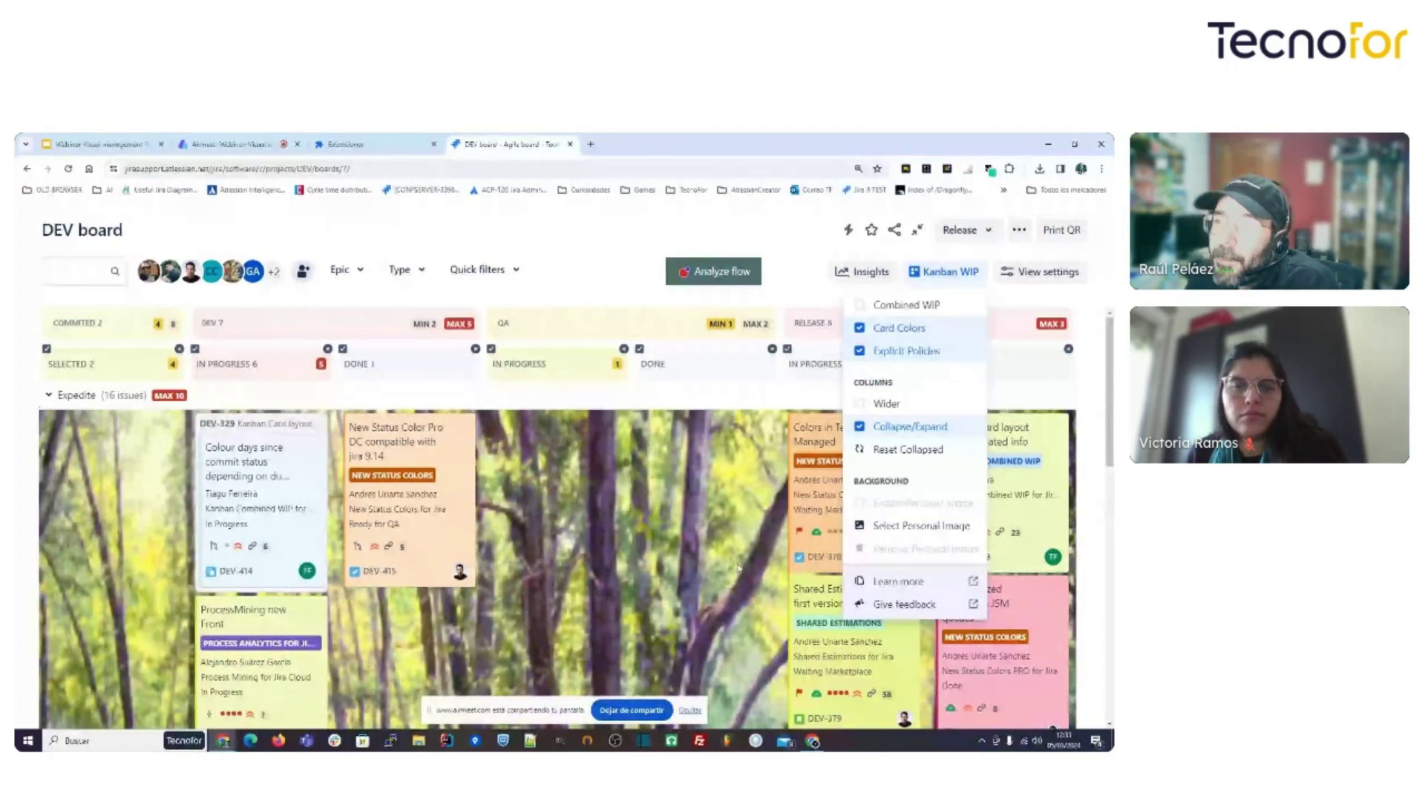
# Disable the board background image in the DEV board's general settings and return to the board.
pyautogui.click(1019, 229)
pyautogui.click(1019, 229)
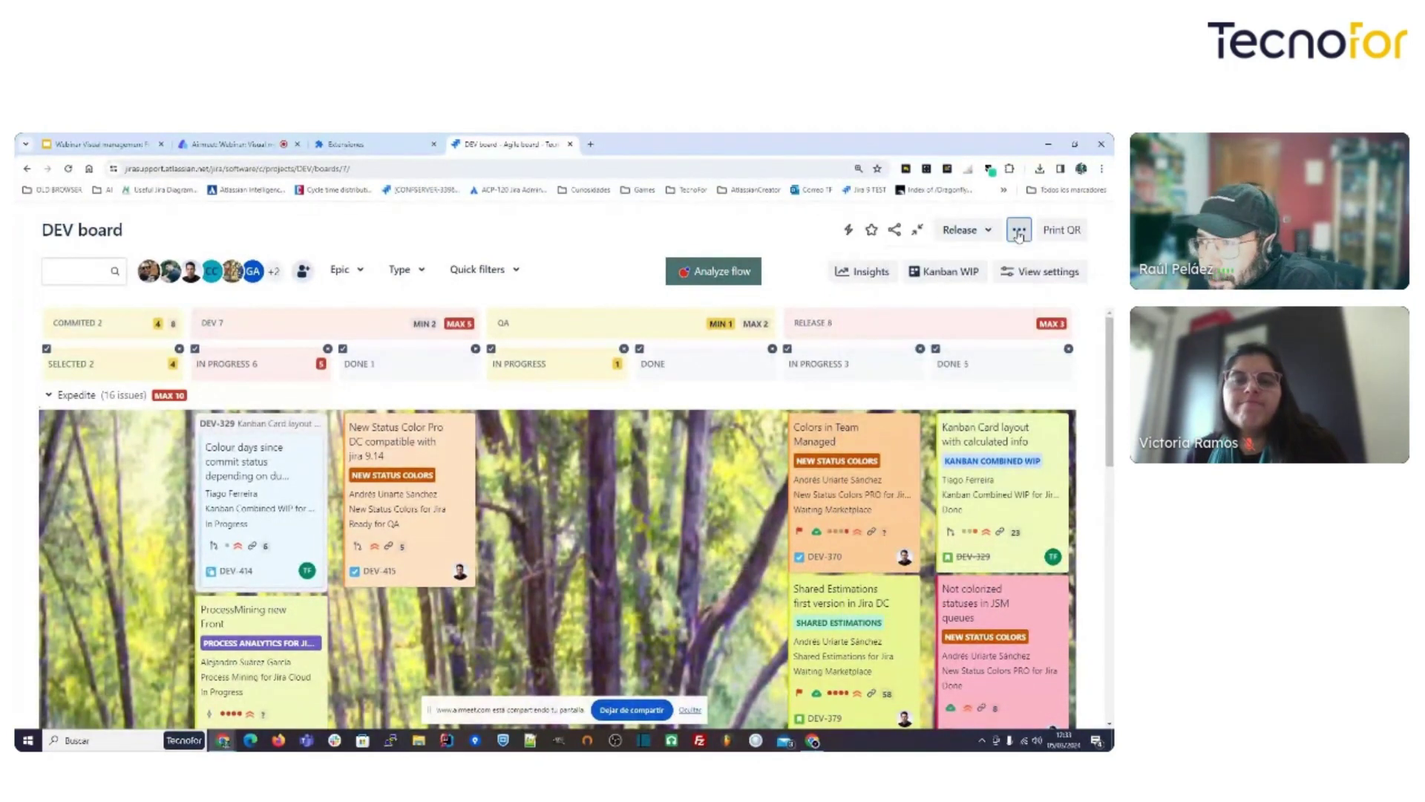
pyautogui.click(951, 271)
pyautogui.click(1019, 230)
pyautogui.click(1019, 229)
pyautogui.click(962, 277)
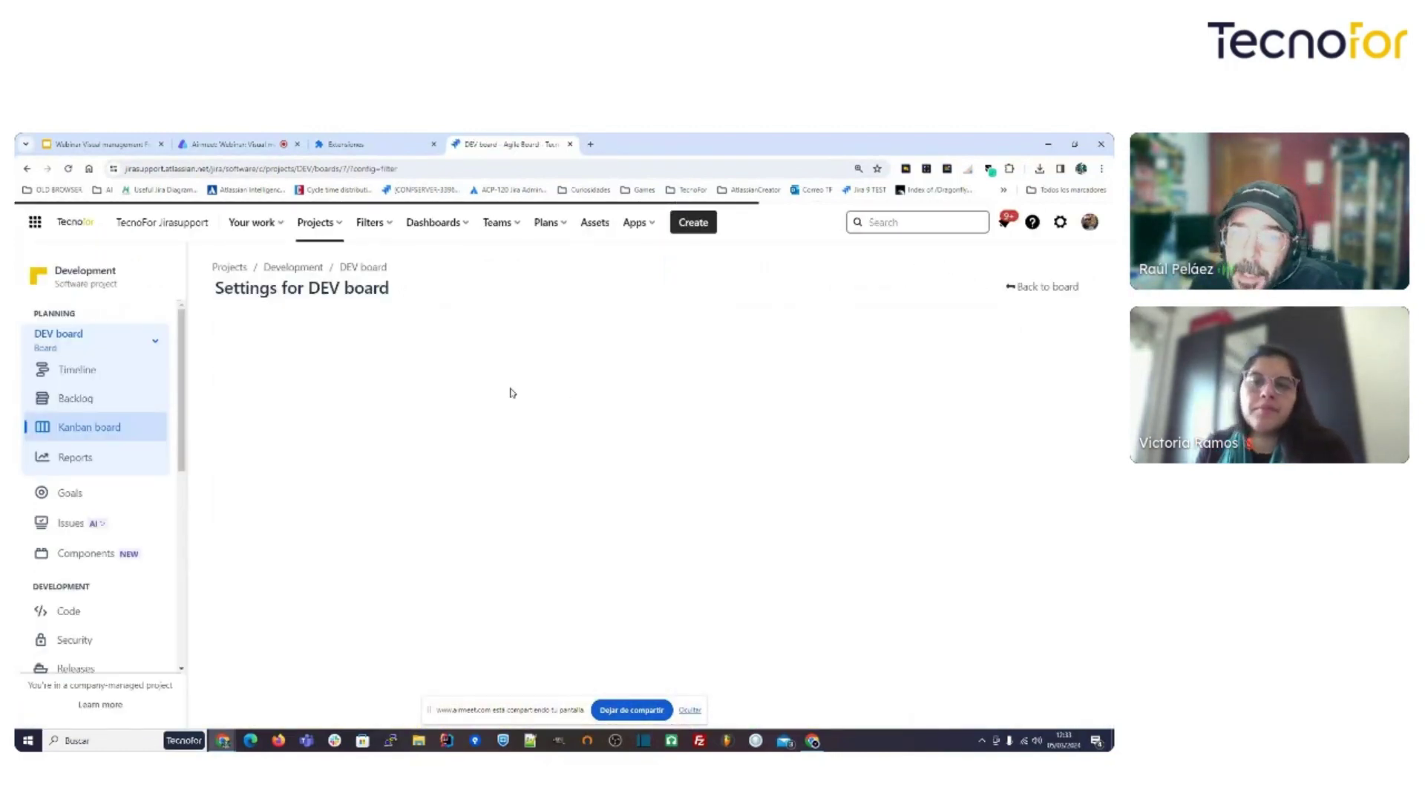
pyautogui.scroll(-2, 434, 516)
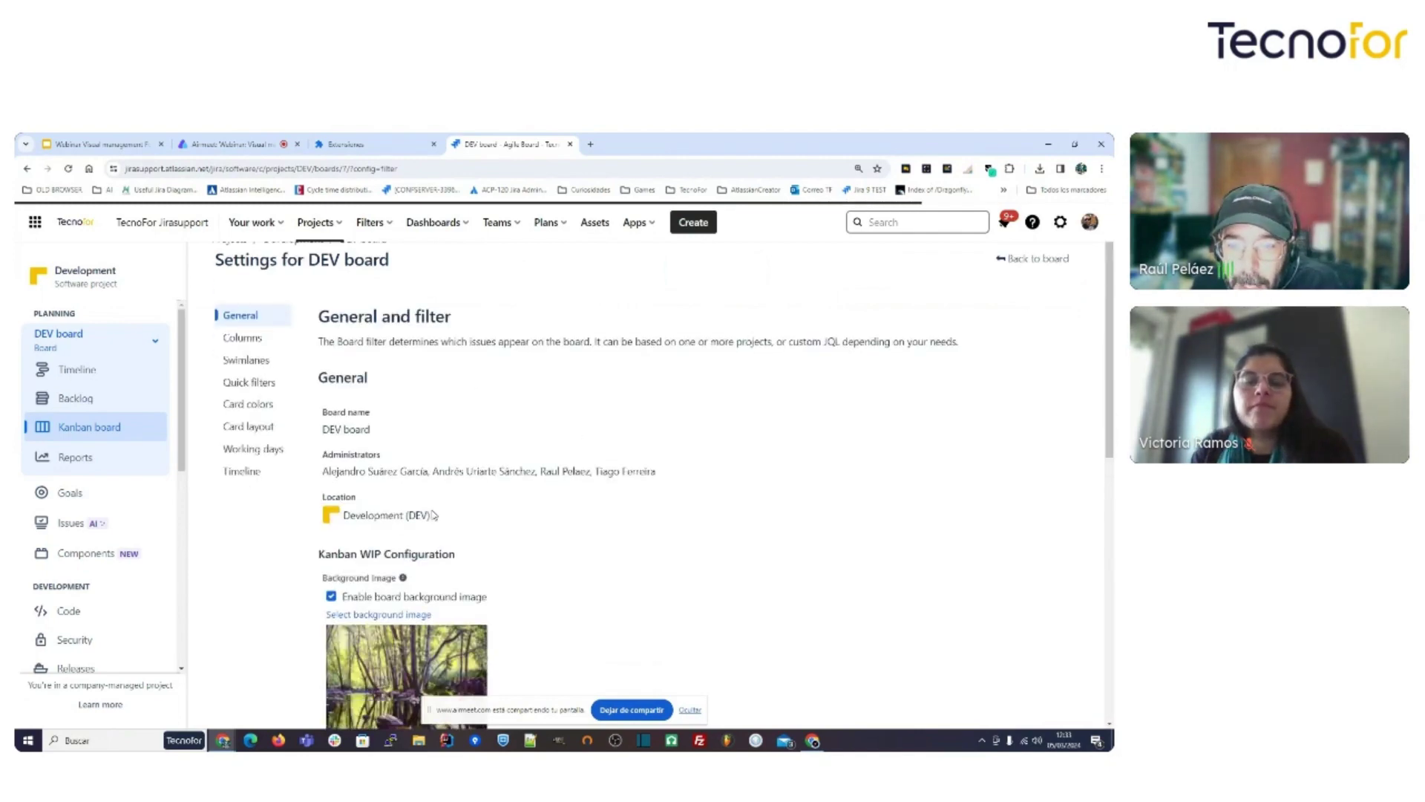
pyautogui.scroll(2, 816, 482)
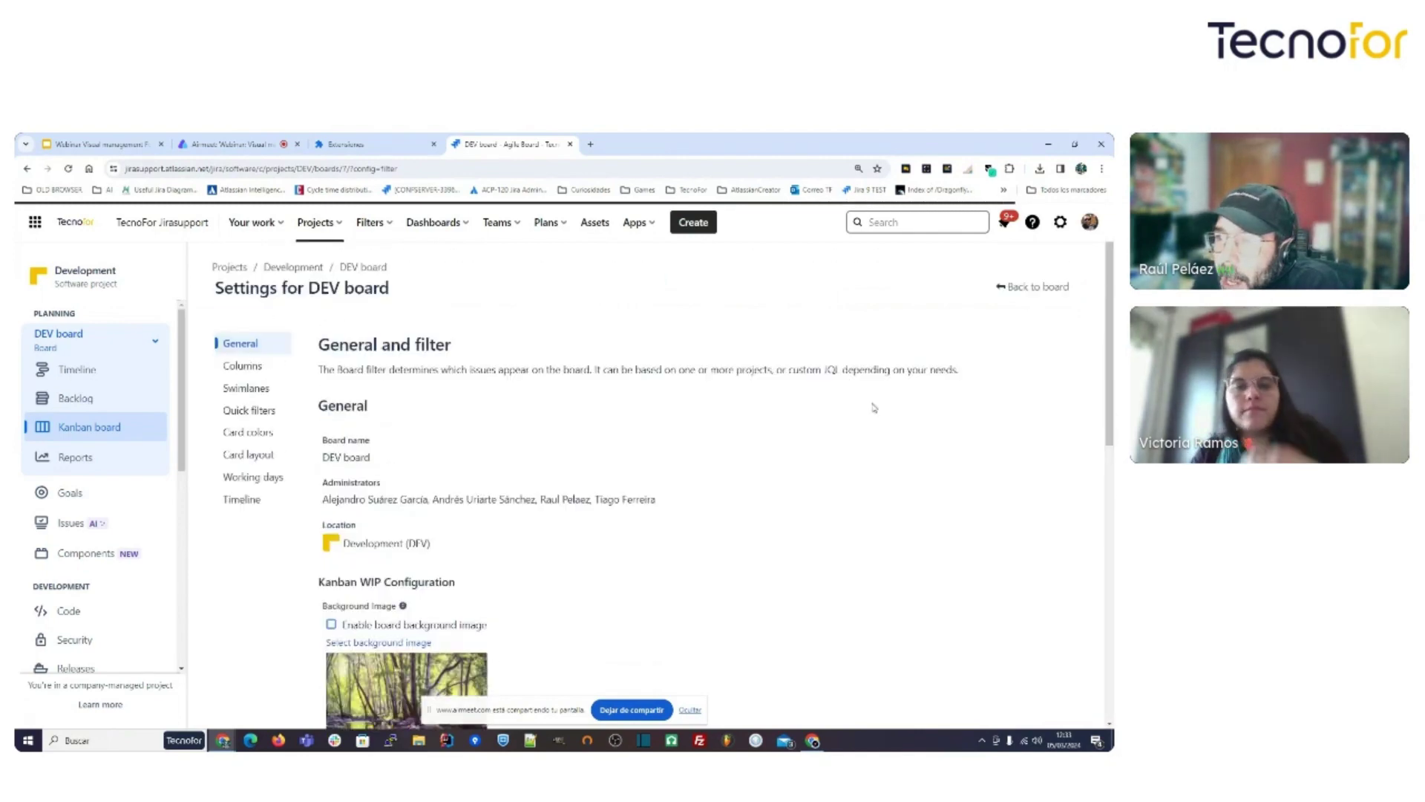
pyautogui.click(1045, 287)
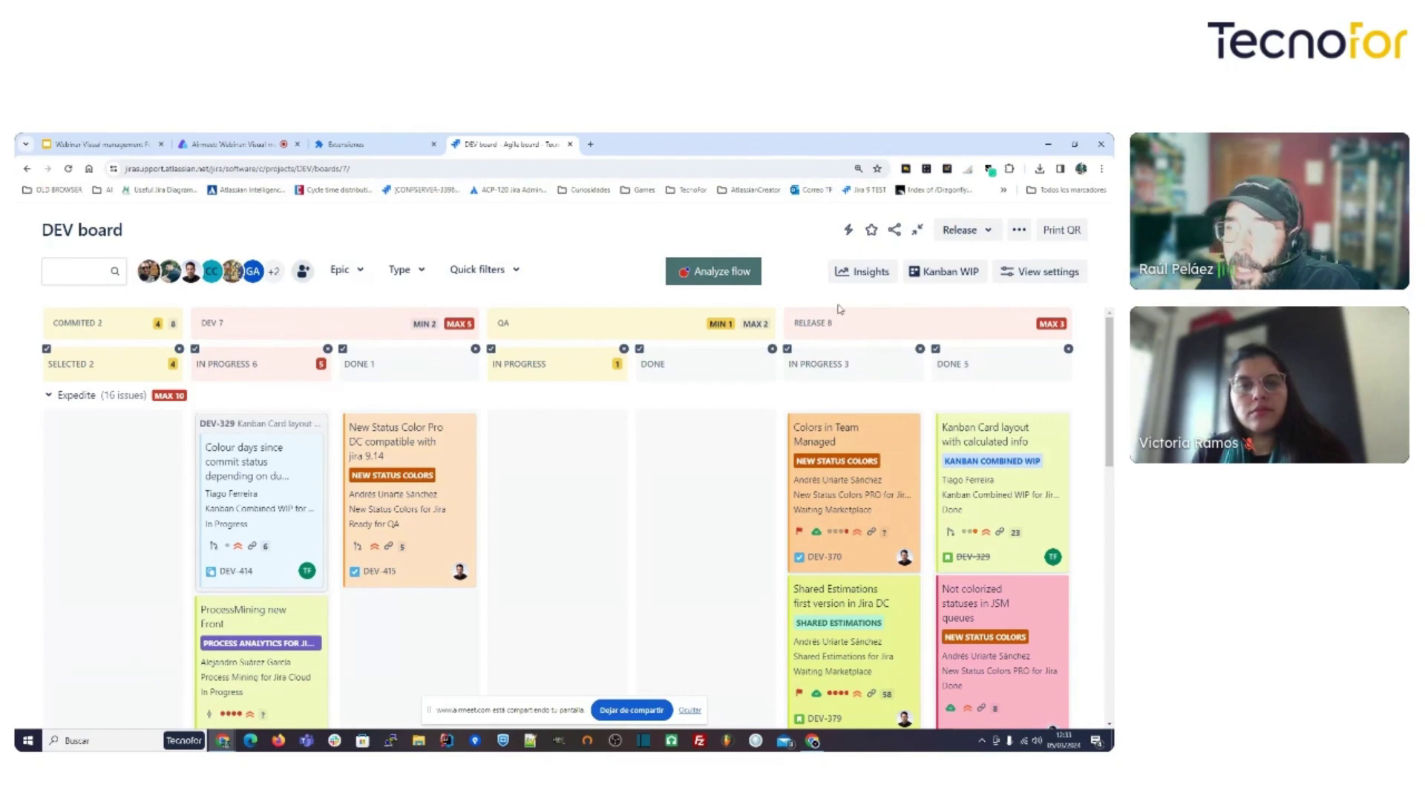
# Open the DEV board's column settings and examine the Commited::Selected column name and the status-to-column mapping.
pyautogui.click(1021, 231)
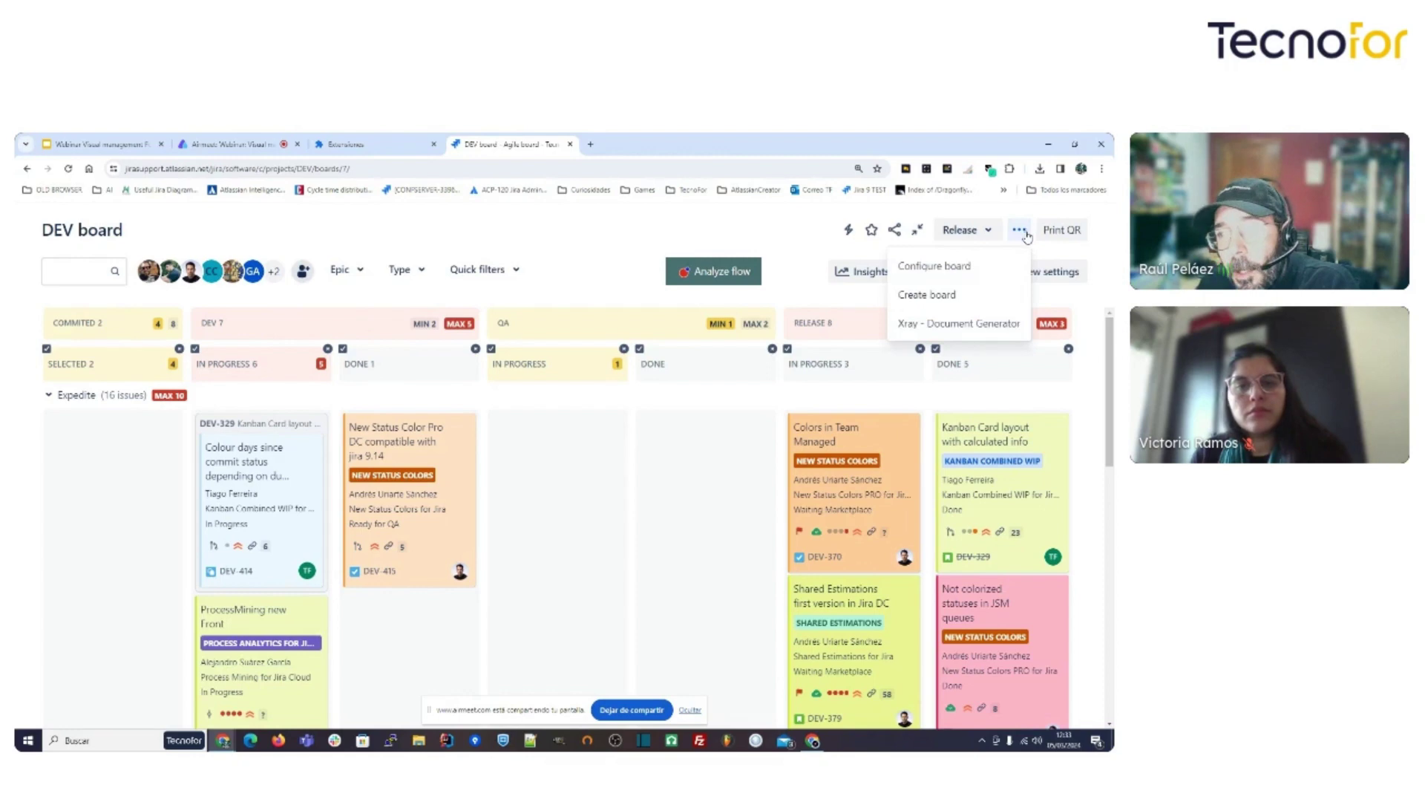
pyautogui.click(954, 267)
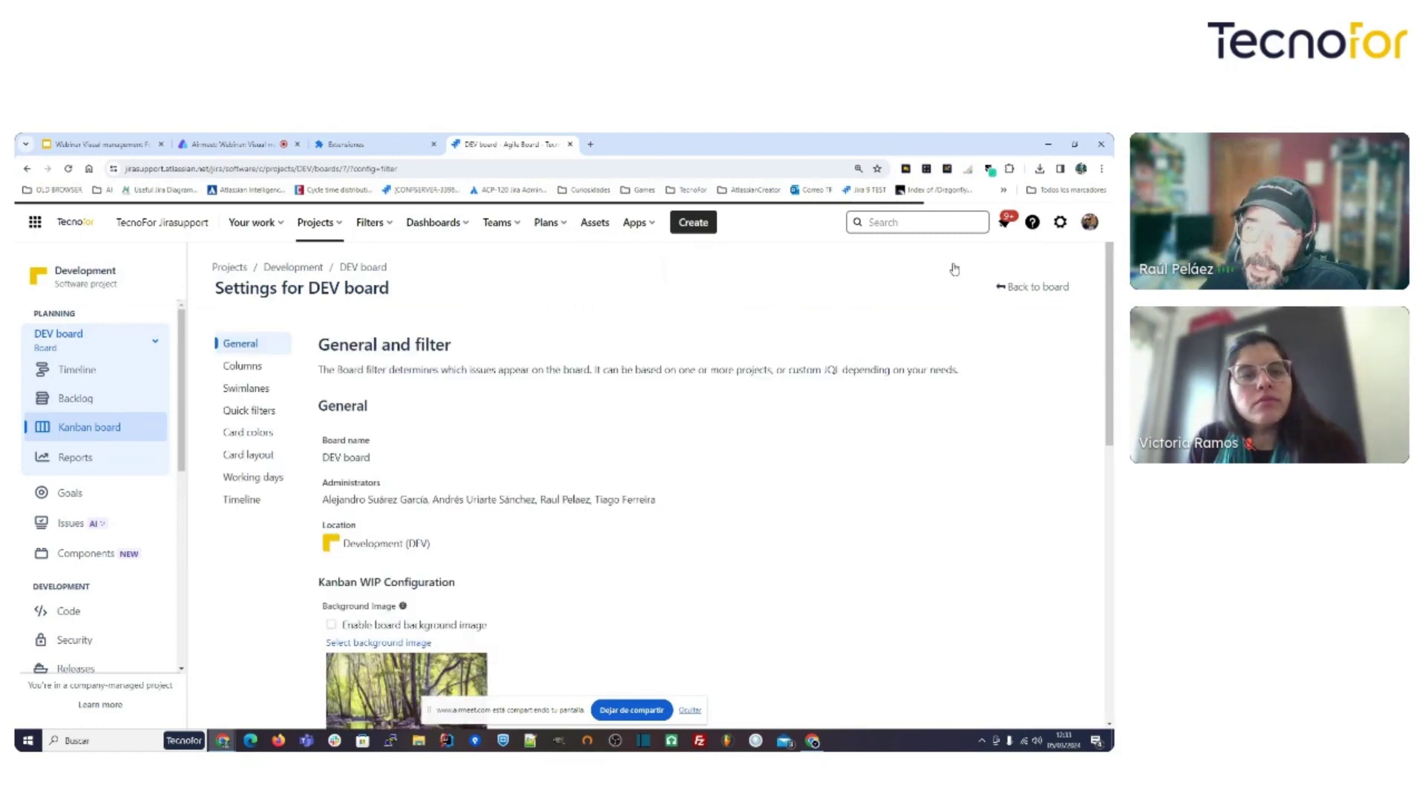
pyautogui.click(243, 366)
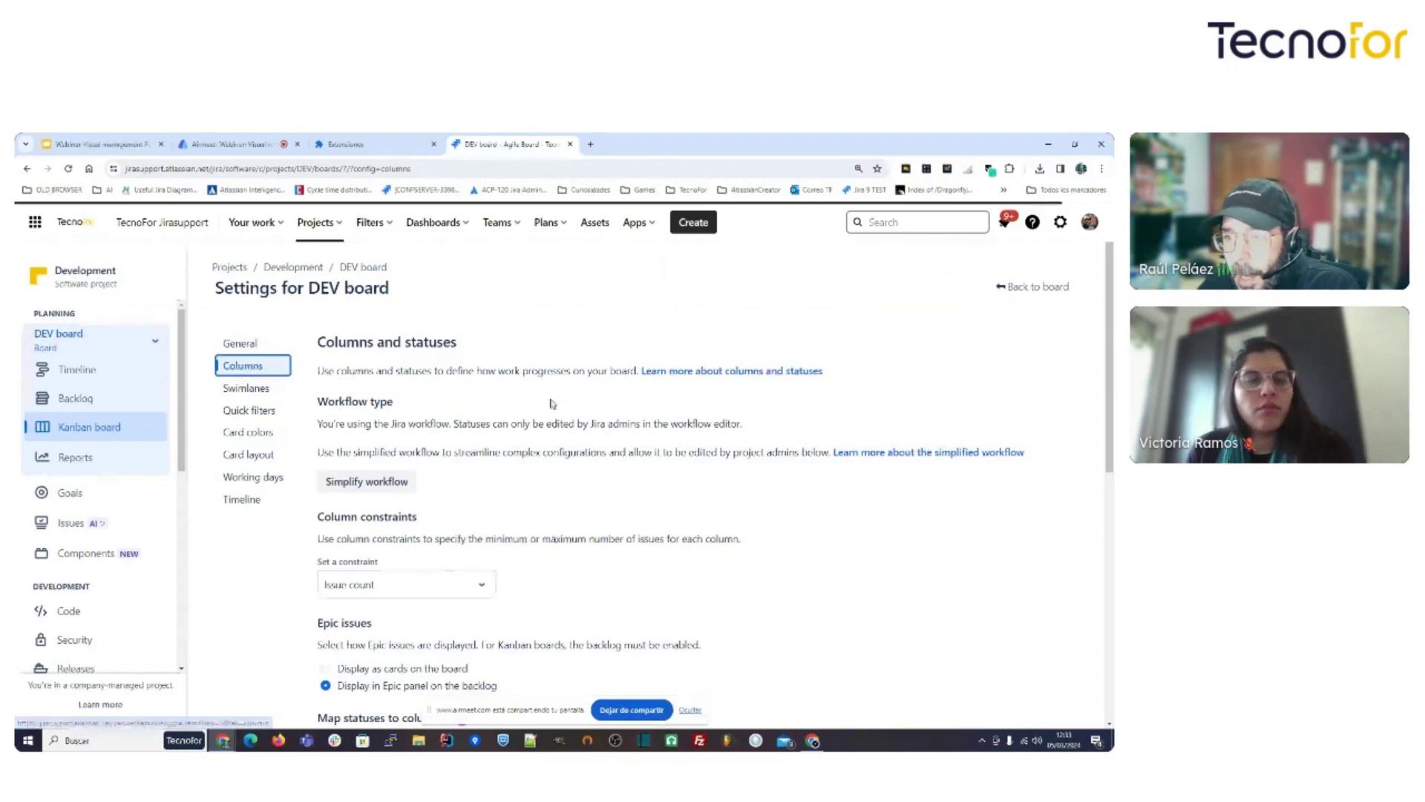
pyautogui.scroll(-5, 551, 403)
pyautogui.click(717, 352)
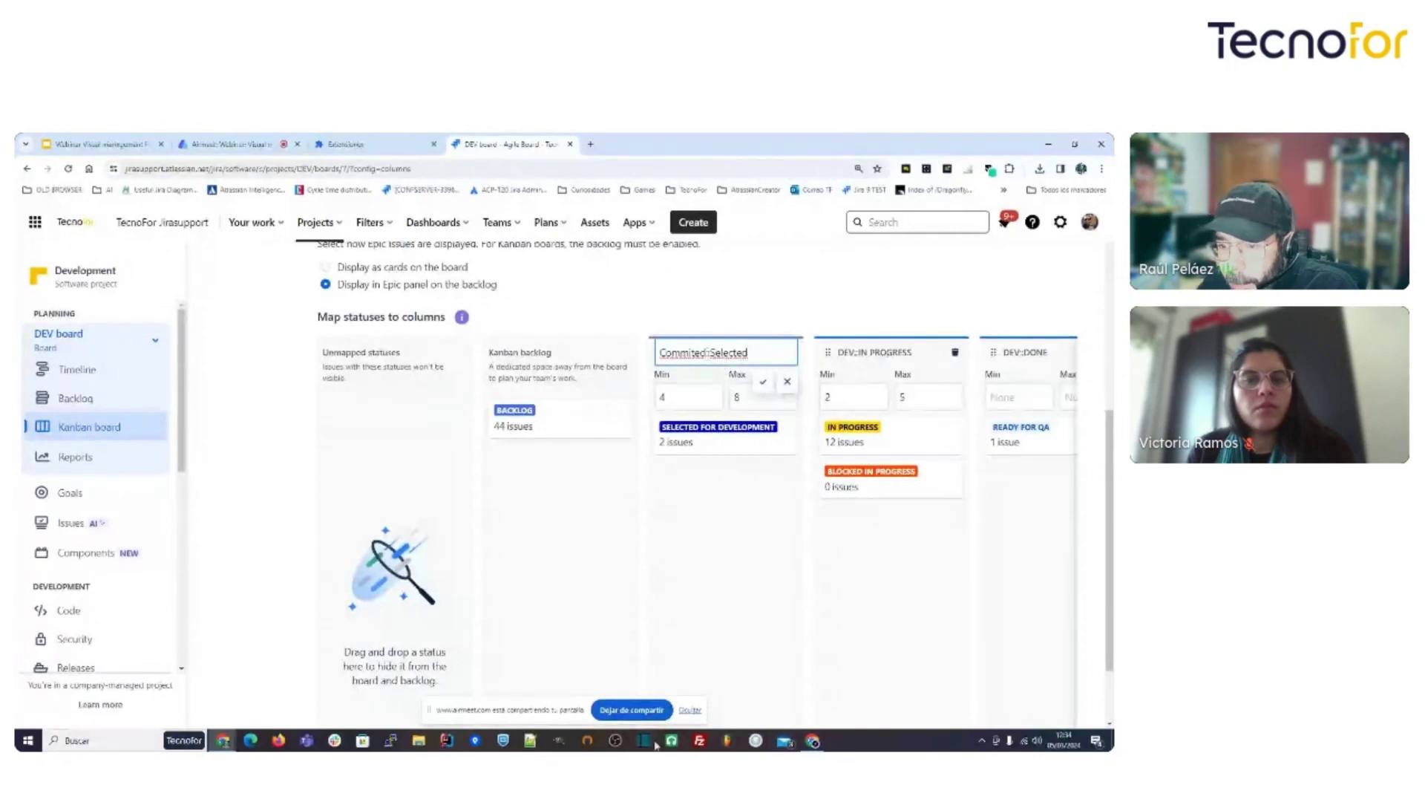
pyautogui.scroll(-2, 786, 637)
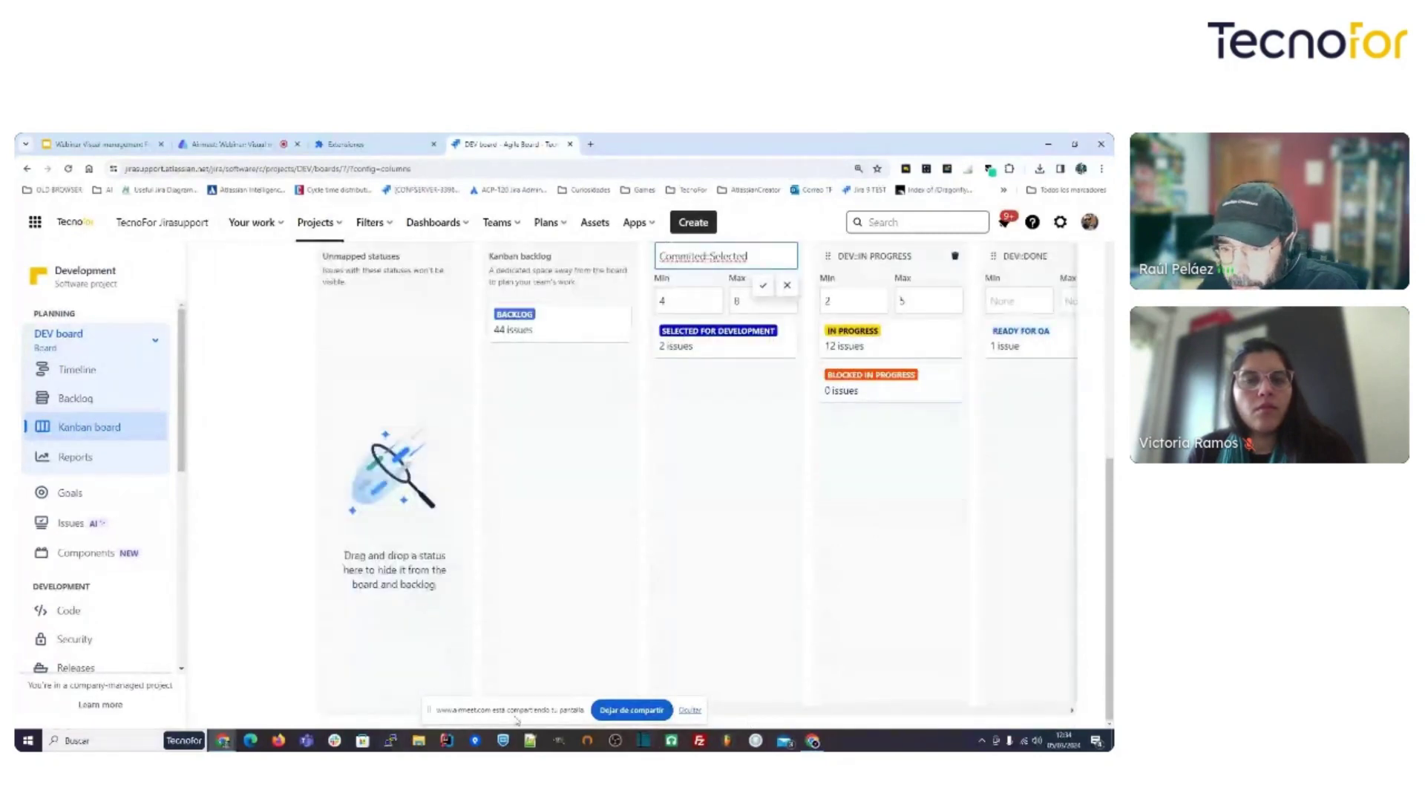
pyautogui.hscroll(5, 809, 712)
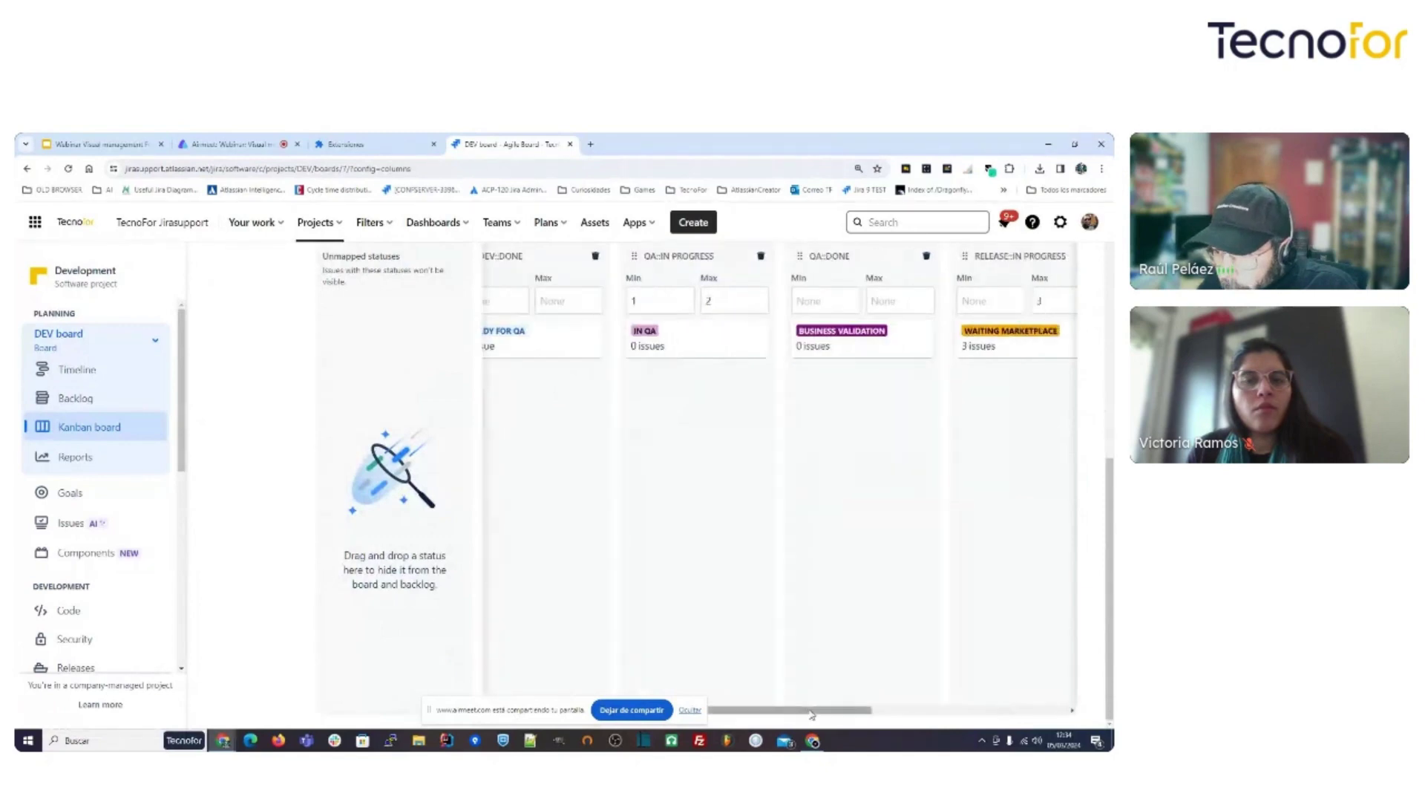
pyautogui.moveTo(802, 715); pyautogui.dragTo(733, 714)
# Examine the "::" separator in the DEV and QA In Progress and Done column names, and return to the board without renaming anything.
pyautogui.scroll(2, 735, 611)
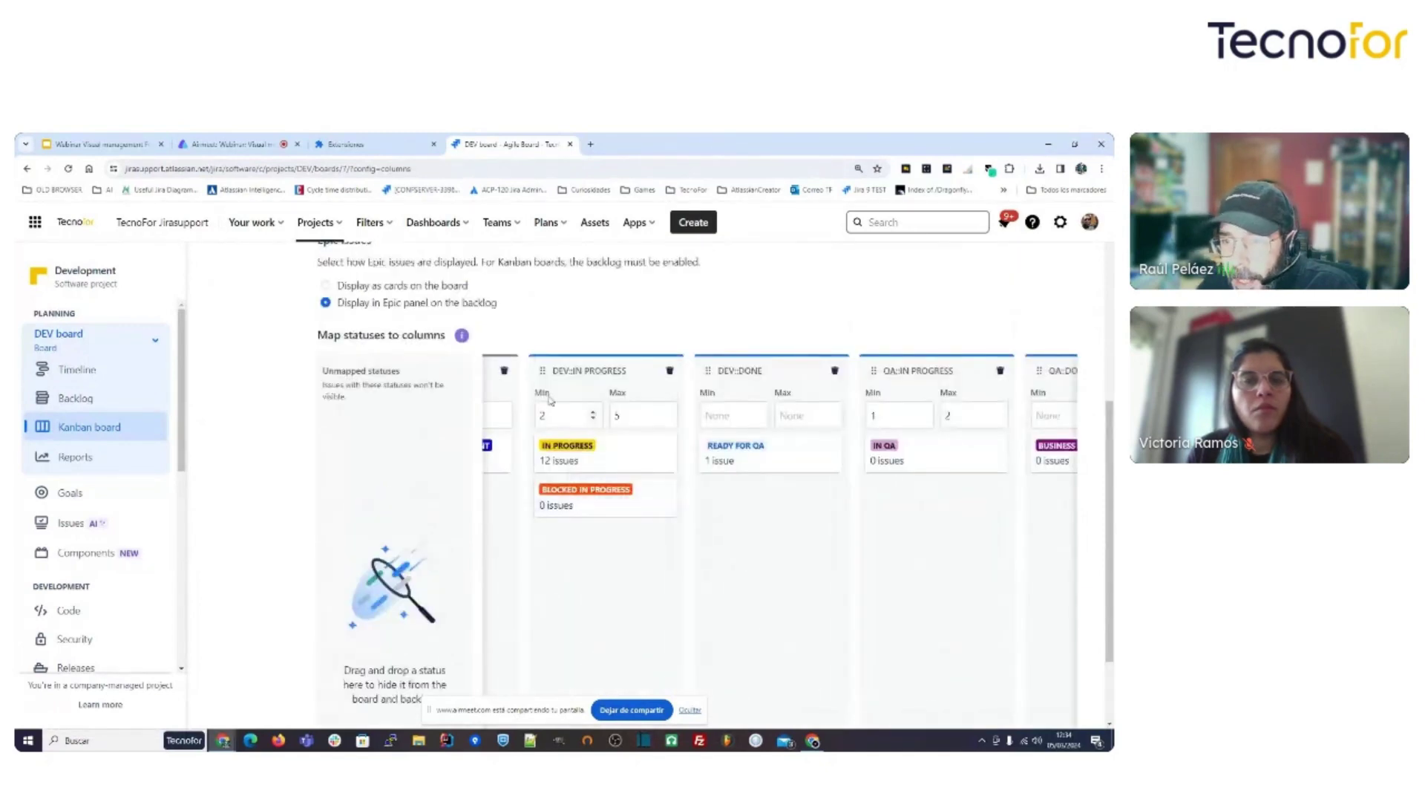
pyautogui.click(579, 371)
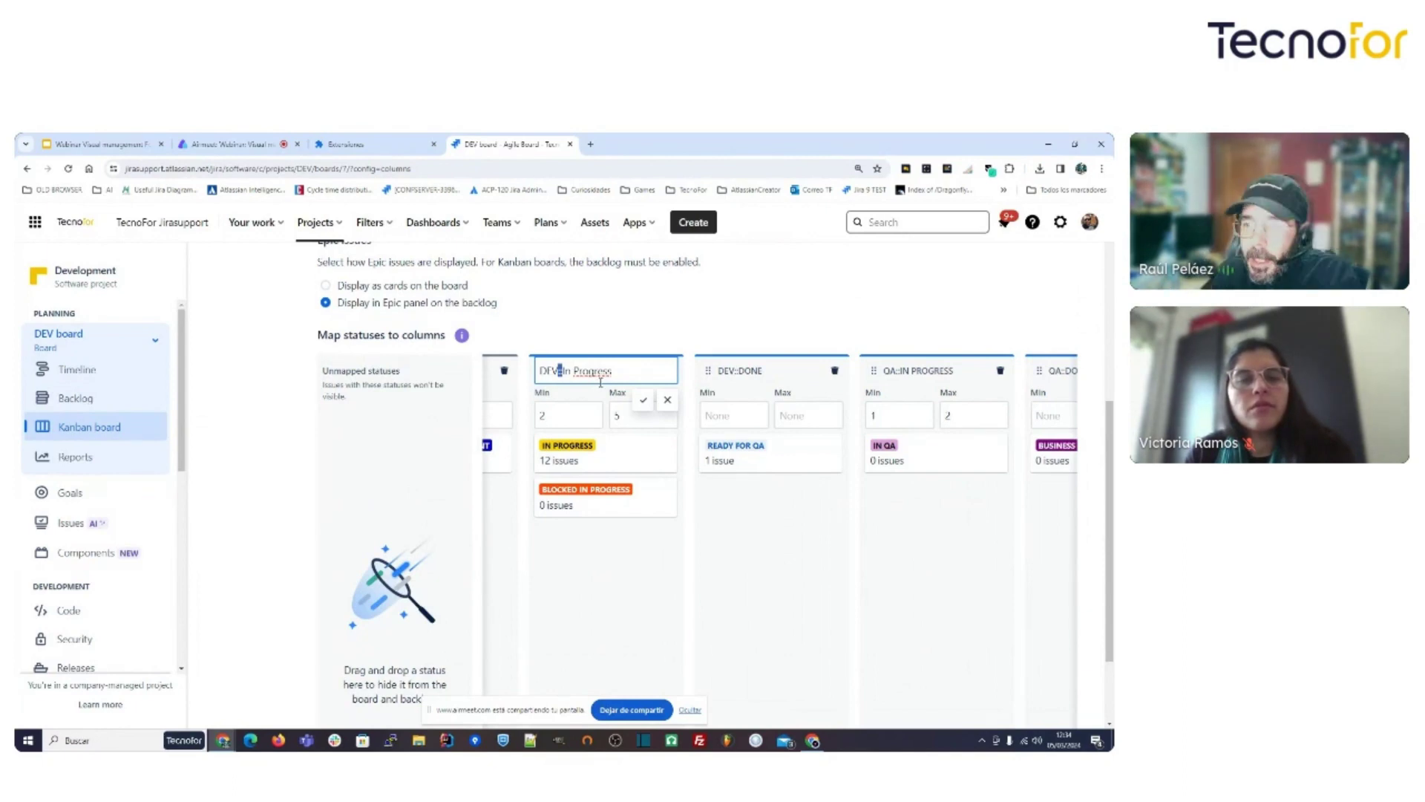
pyautogui.click(772, 371)
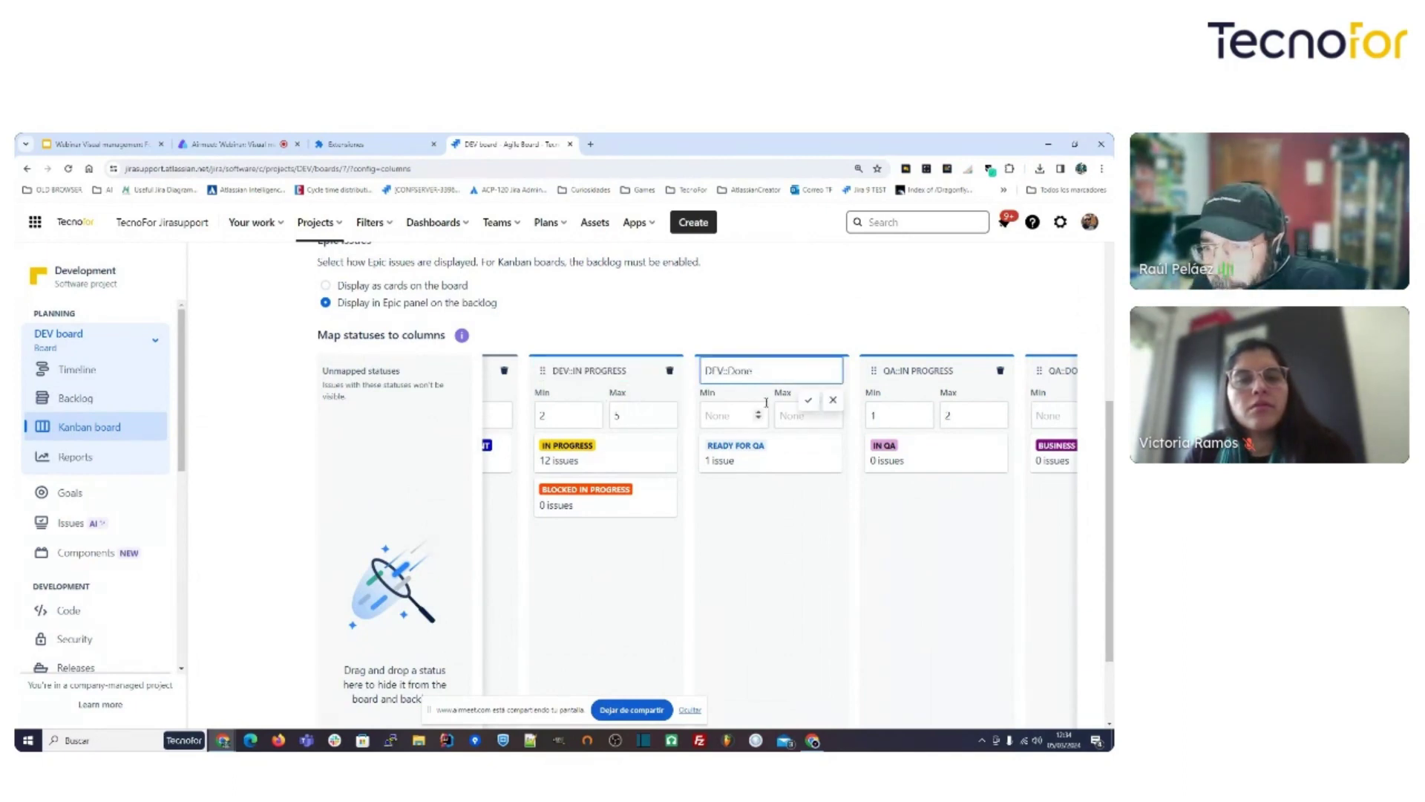
pyautogui.moveTo(721, 370); pyautogui.dragTo(704, 371)
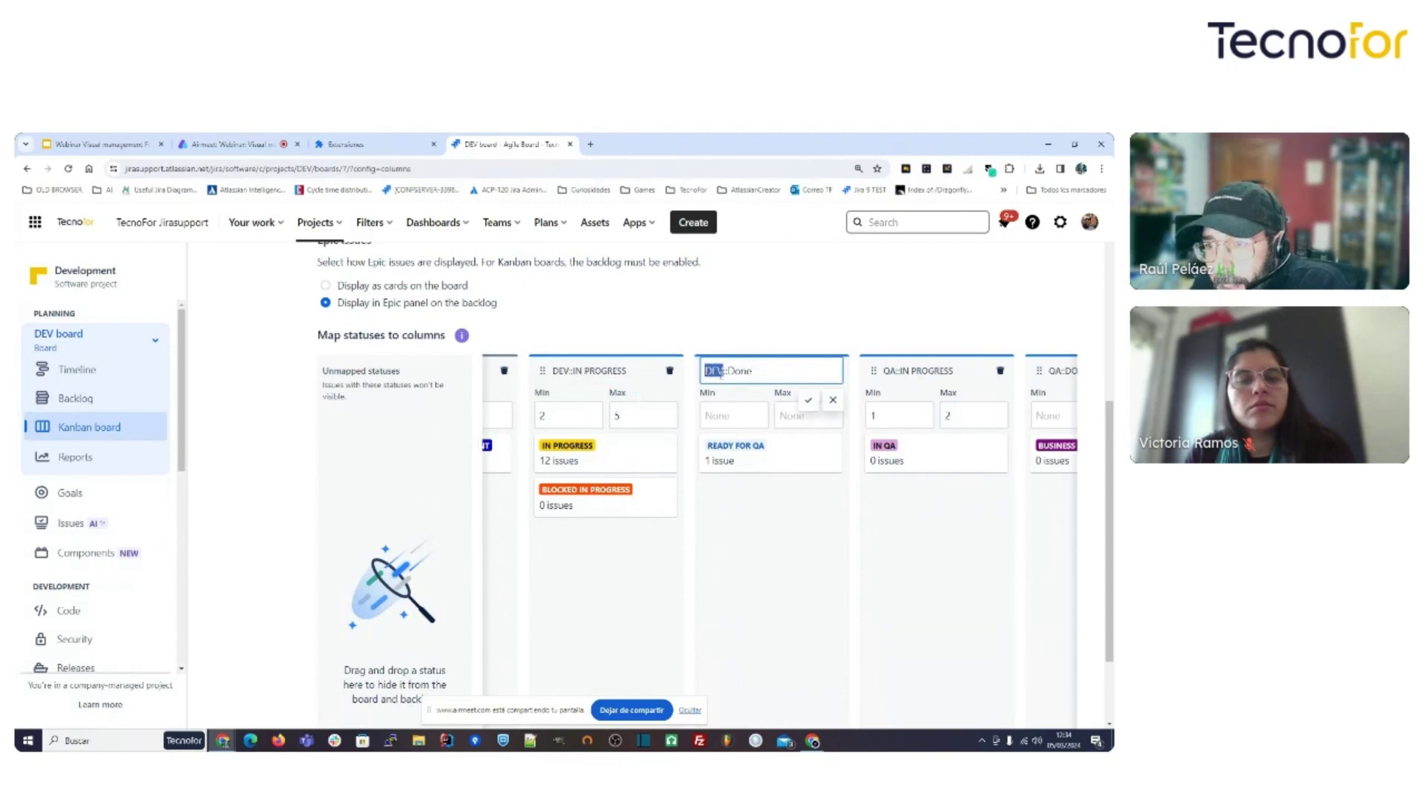
pyautogui.click(725, 370)
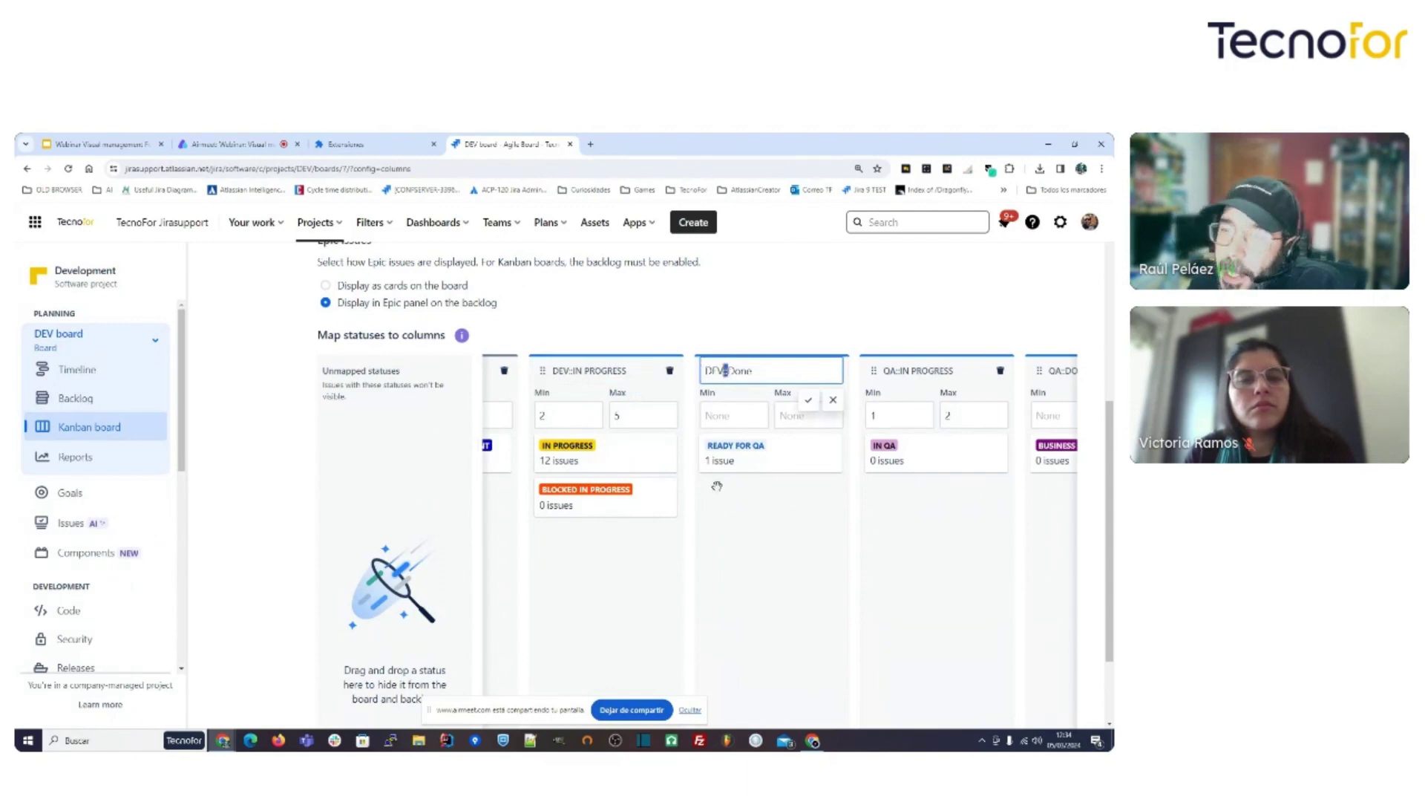
pyautogui.click(907, 373)
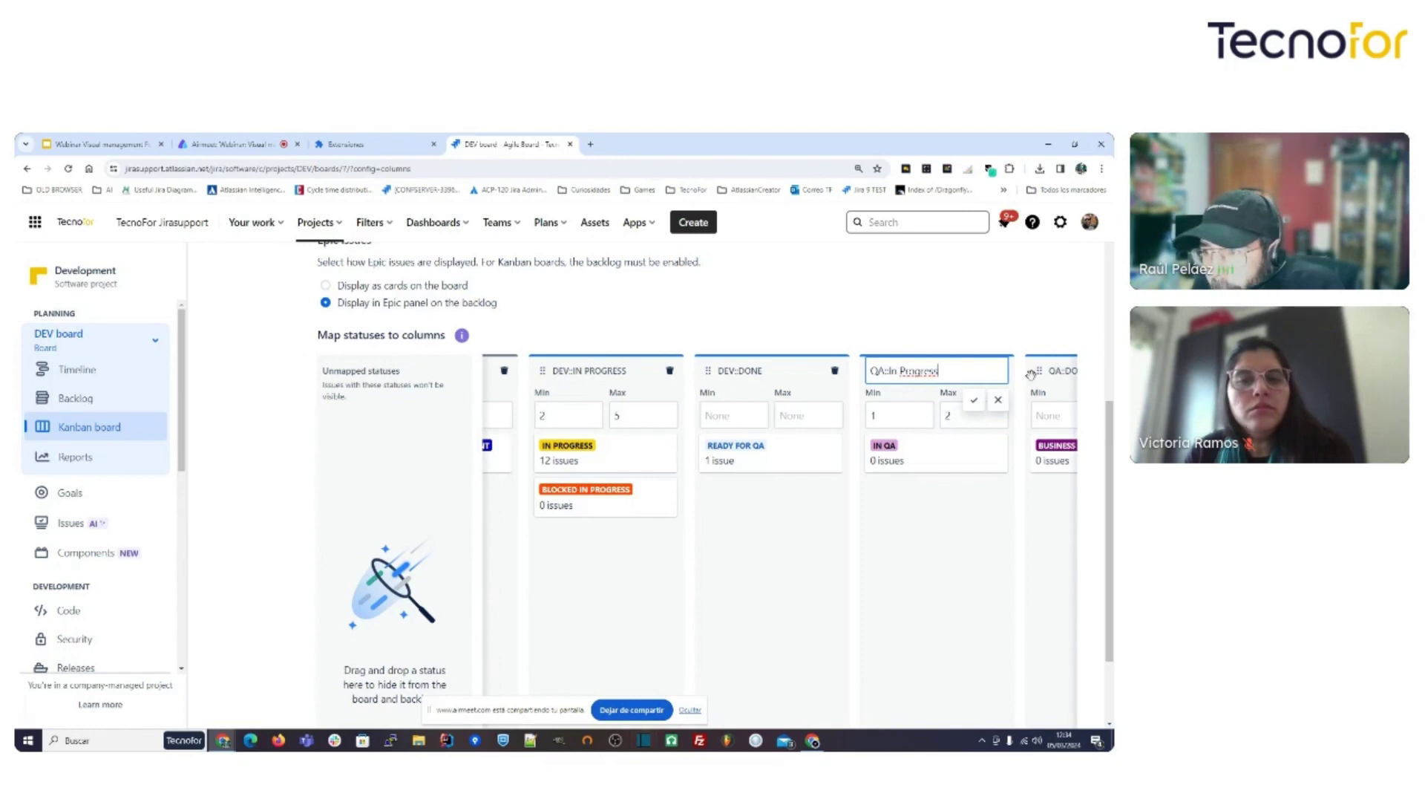
pyautogui.click(1059, 371)
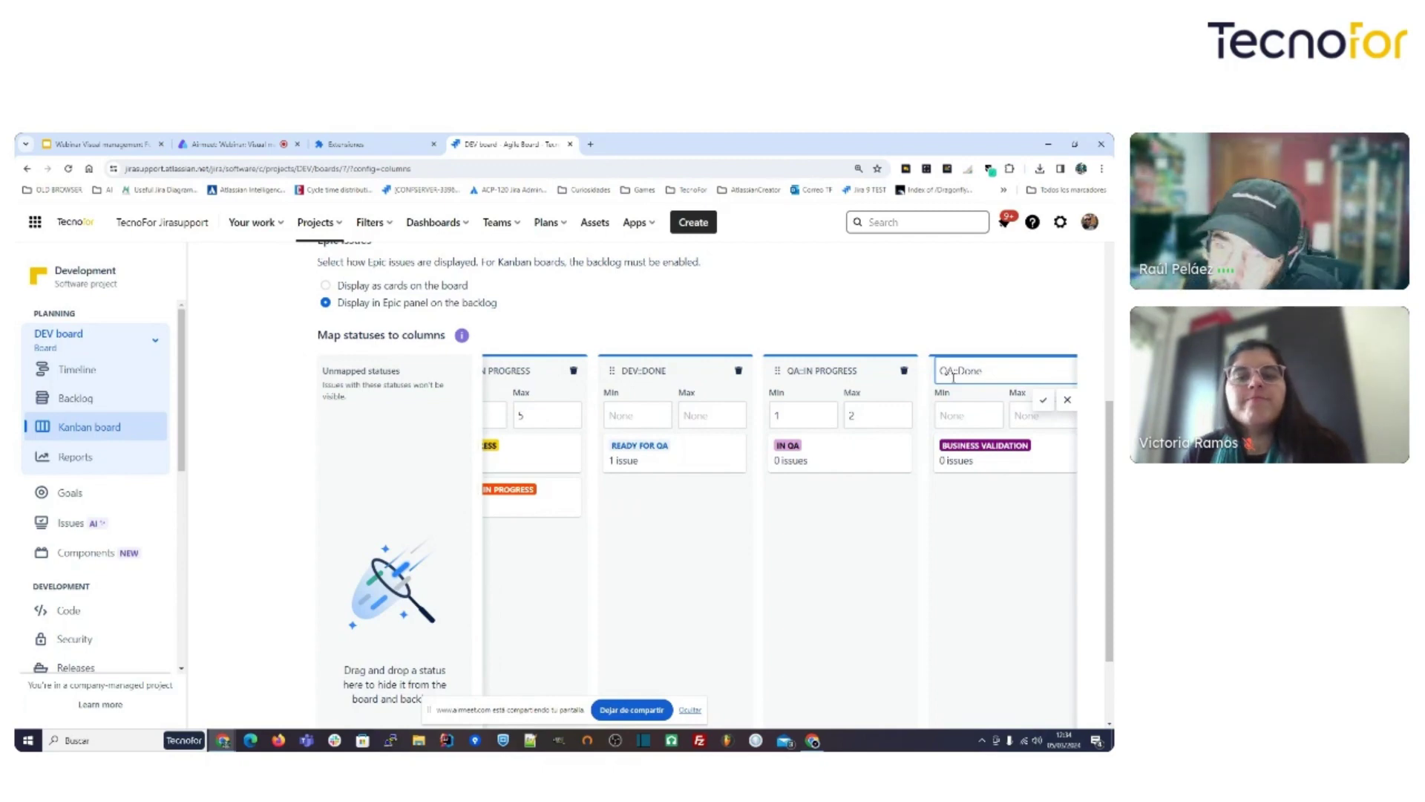
pyautogui.scroll(5, 993, 318)
pyautogui.click(1037, 282)
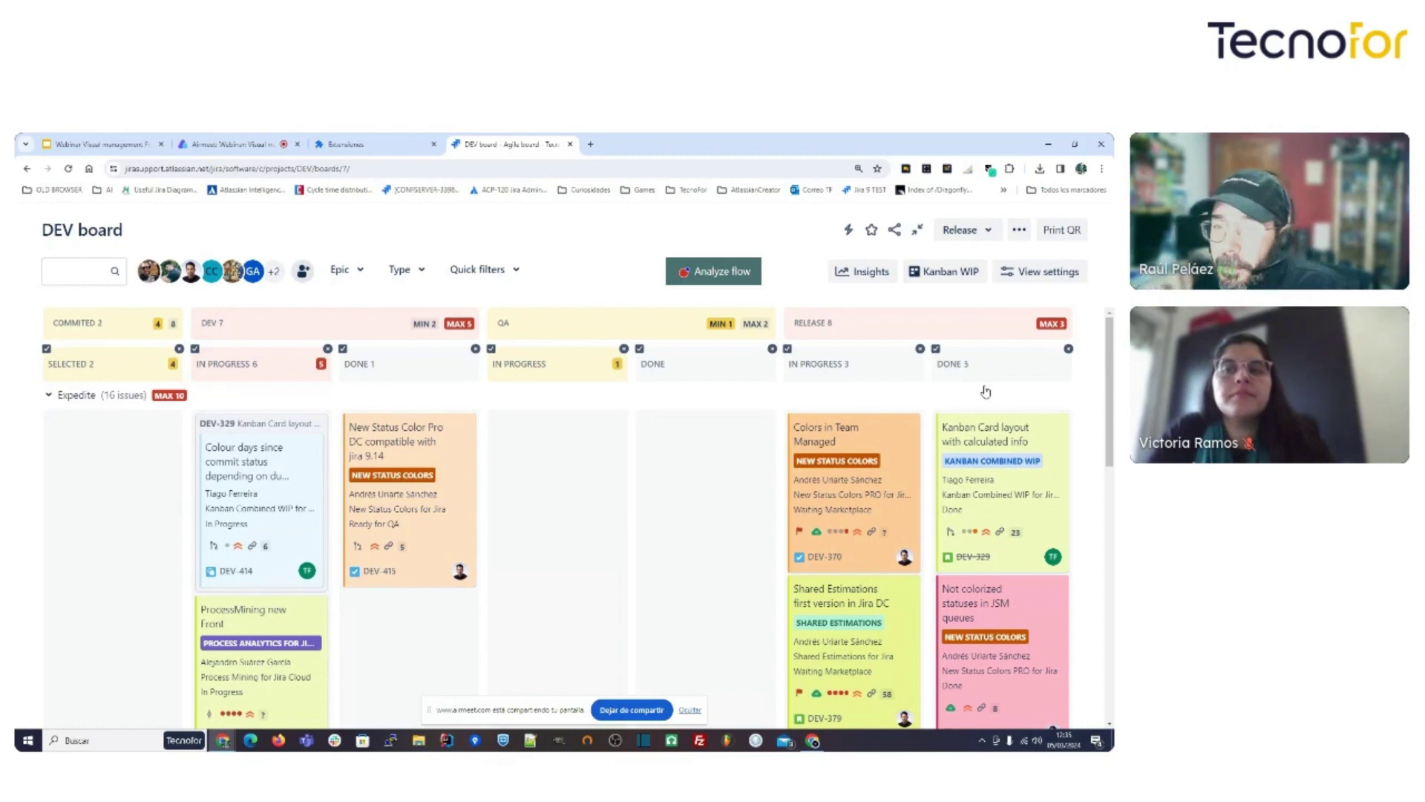
# Open issue DEV-415 from the DEV Done column, view its workflow diagram, and close the issue.
pyautogui.click(414, 510)
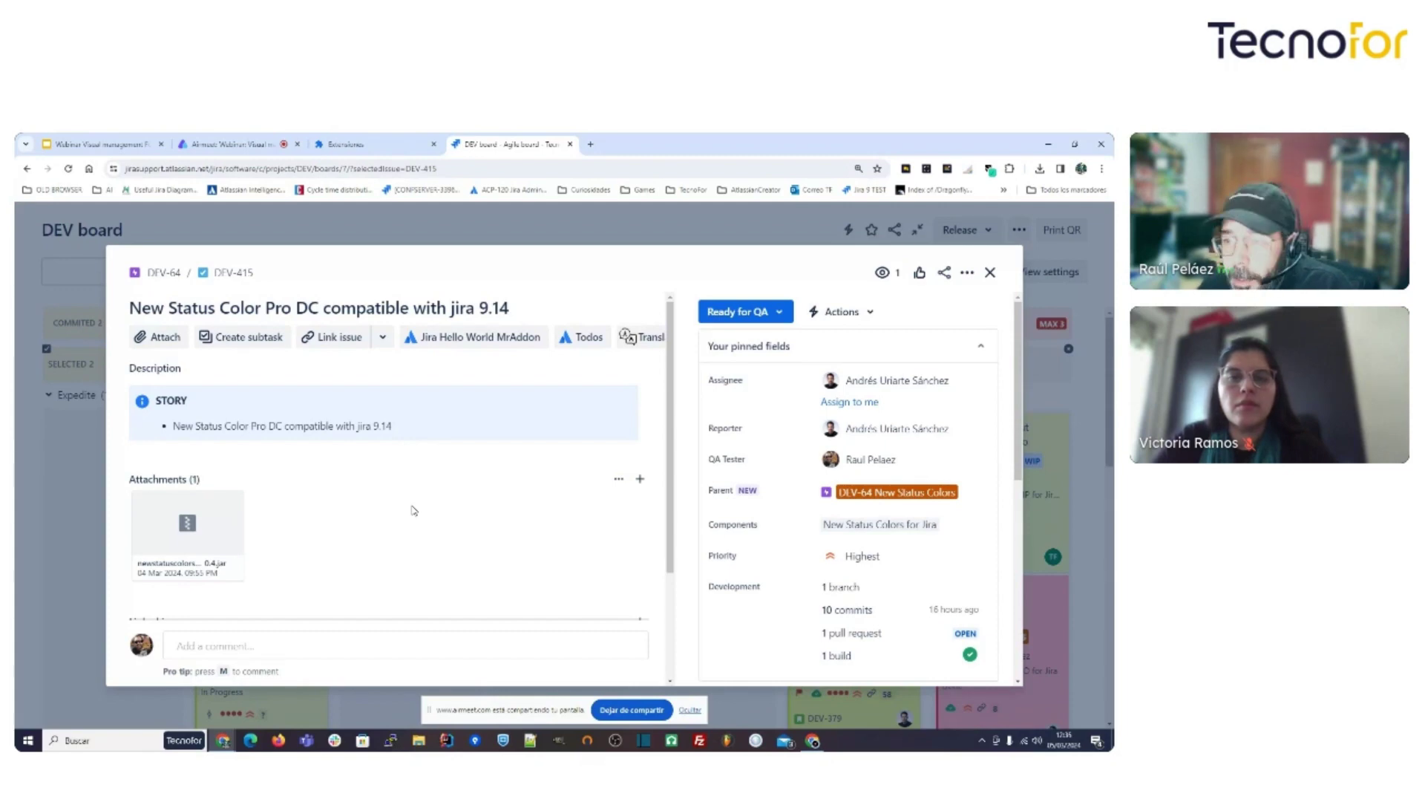
pyautogui.click(779, 315)
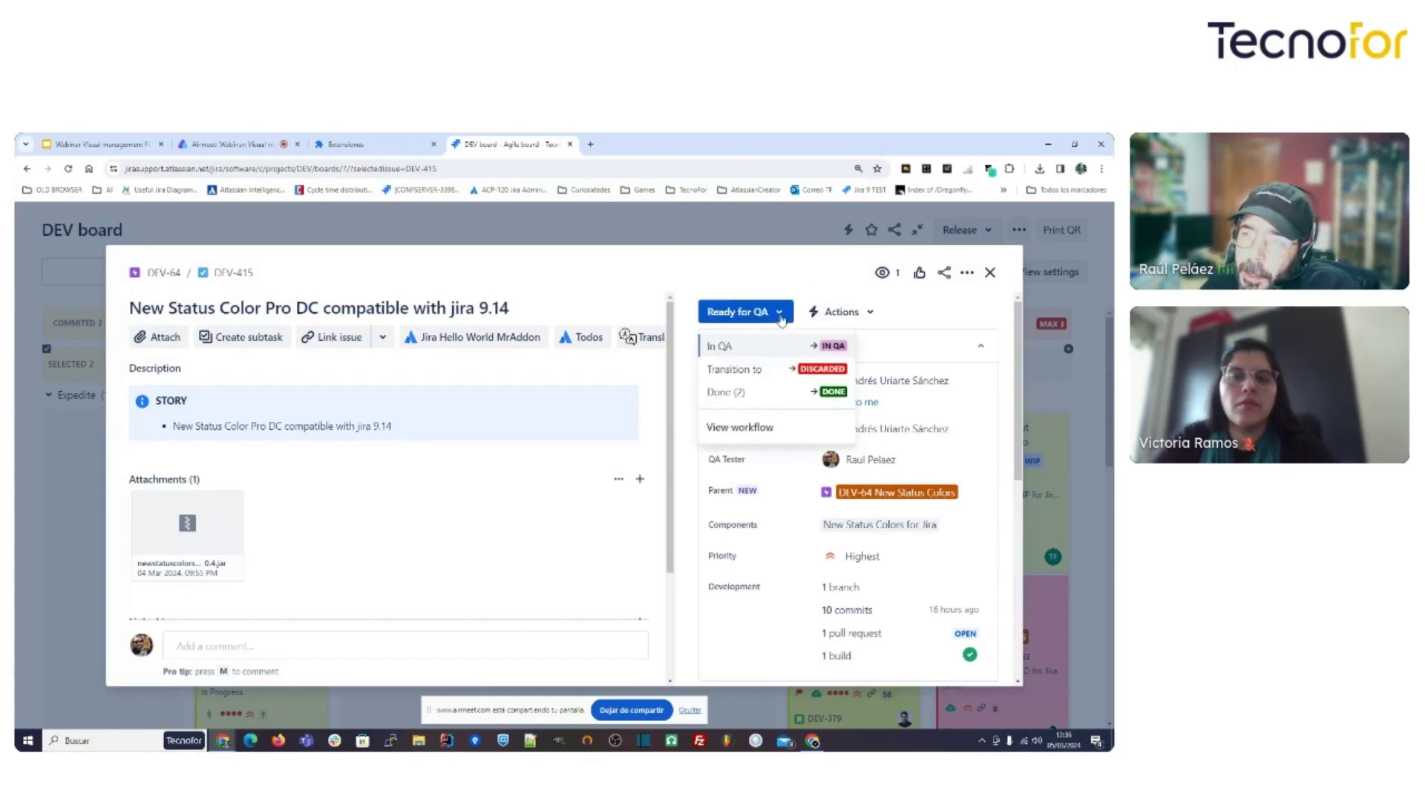
pyautogui.click(774, 430)
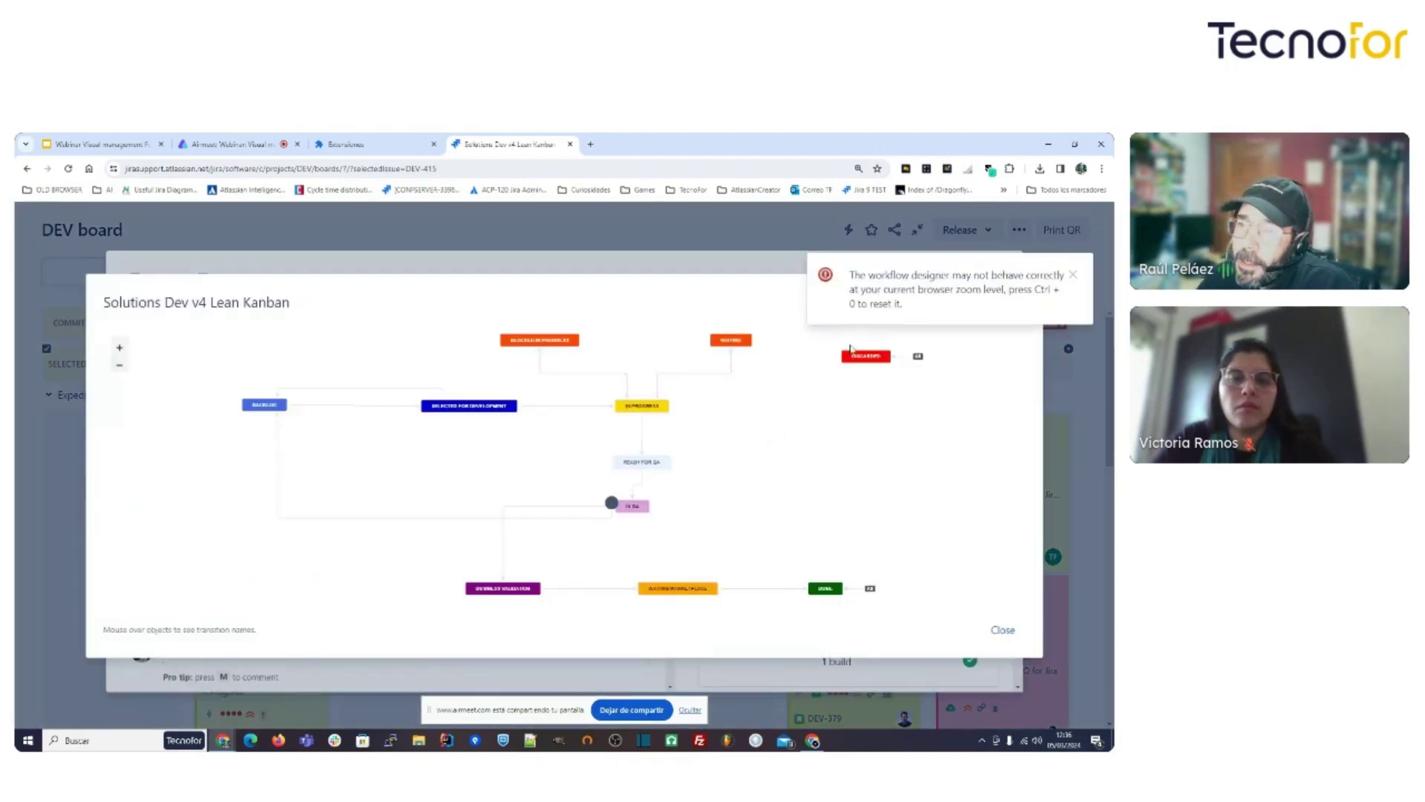
pyautogui.click(1072, 275)
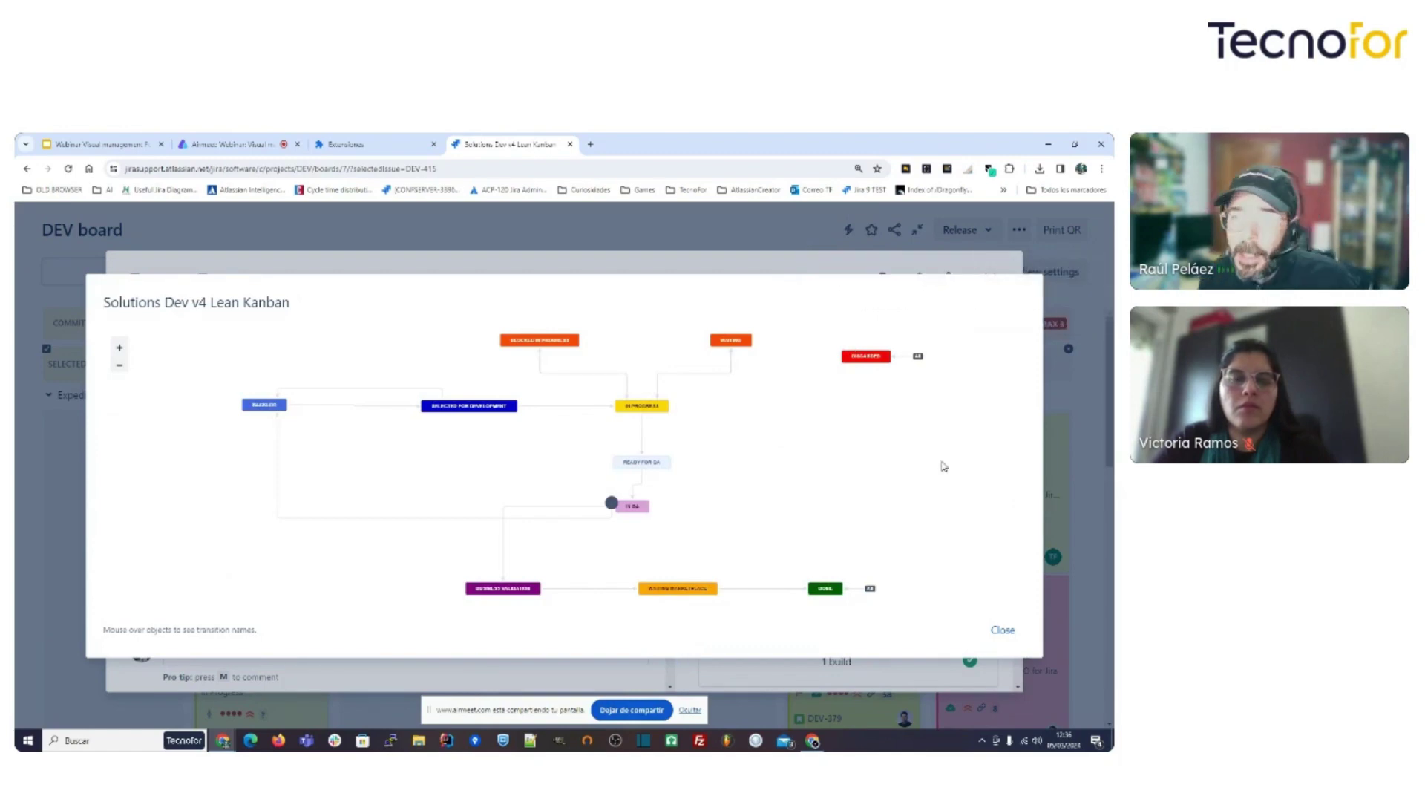
pyautogui.click(1003, 631)
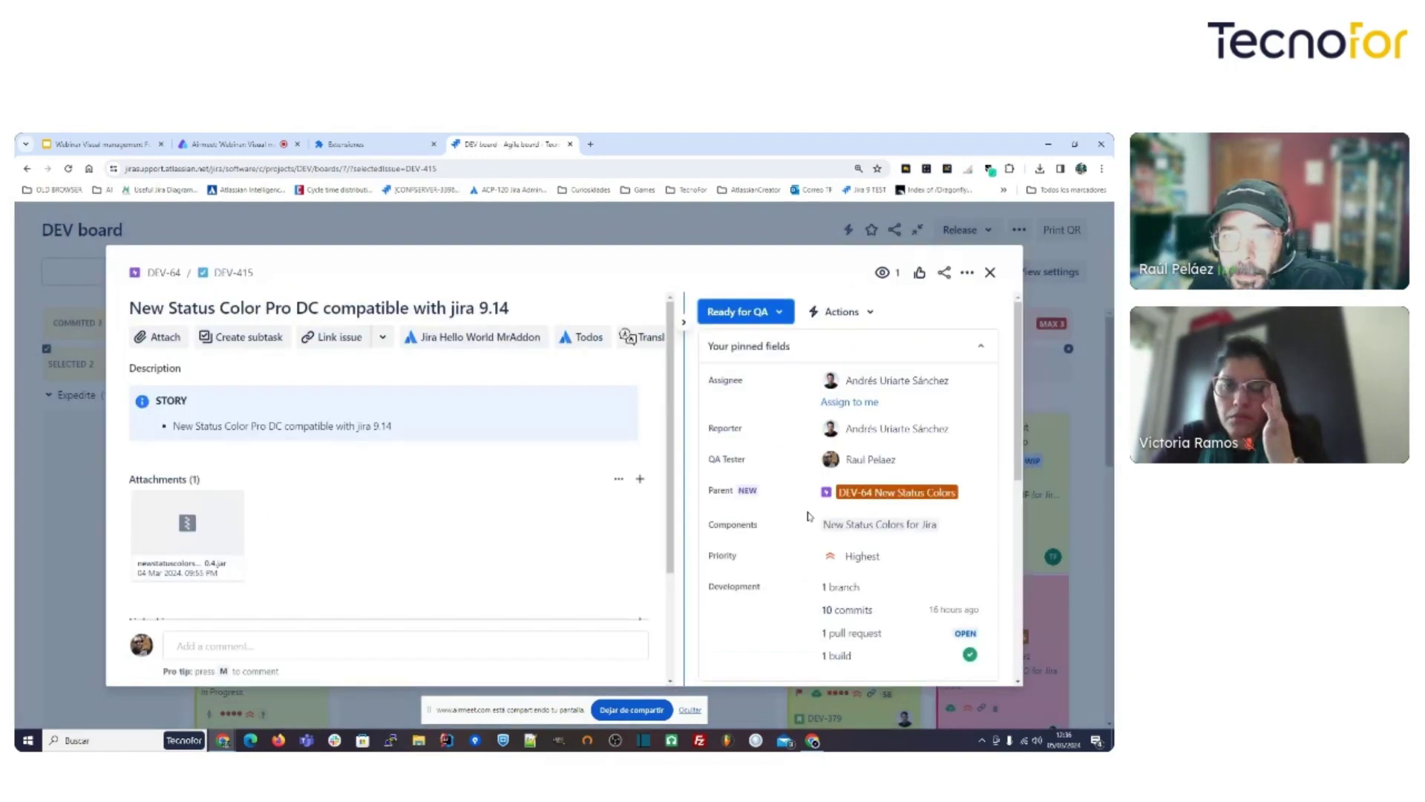
pyautogui.click(990, 273)
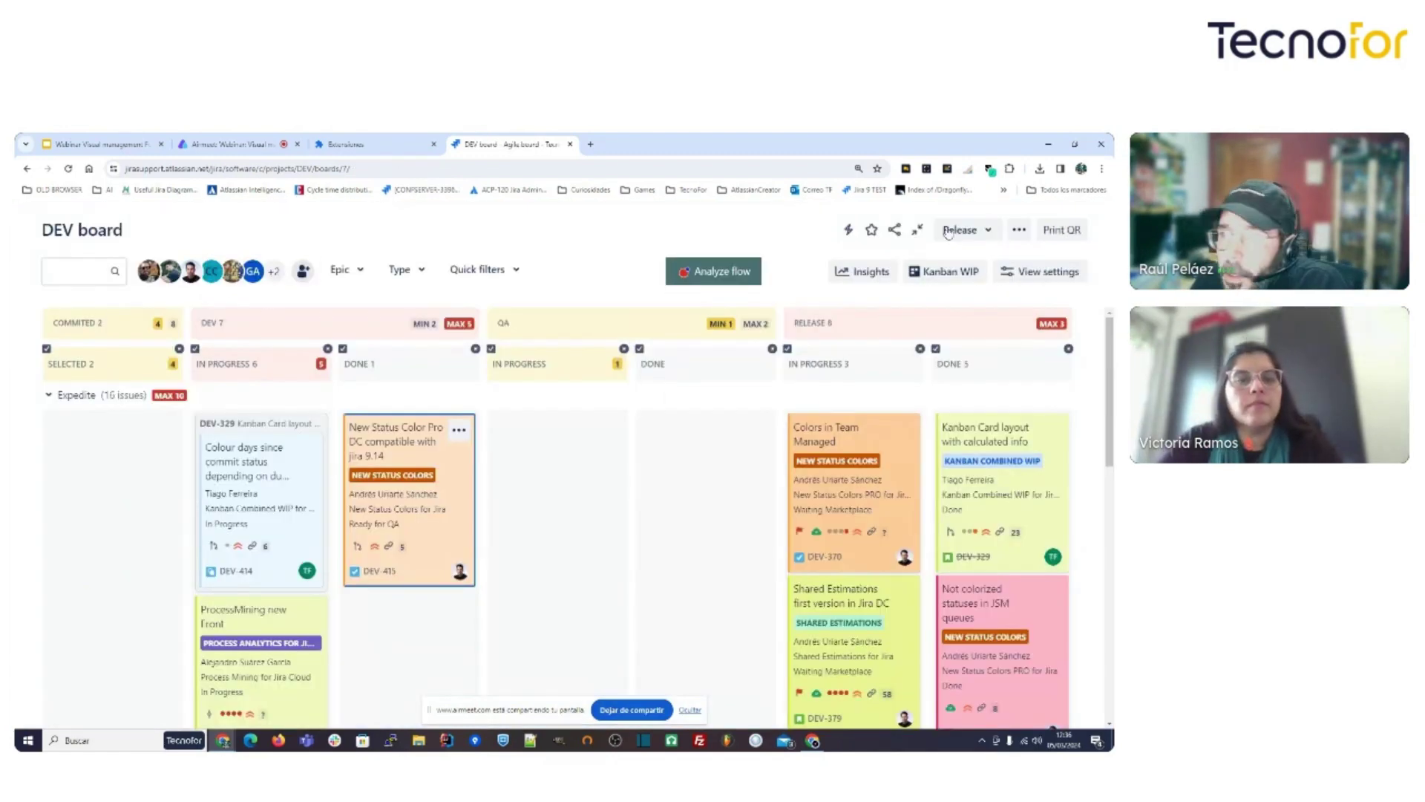
# Exit the DEV board's full-screen view and open the list of all projects in a new browser tab.
pyautogui.click(917, 229)
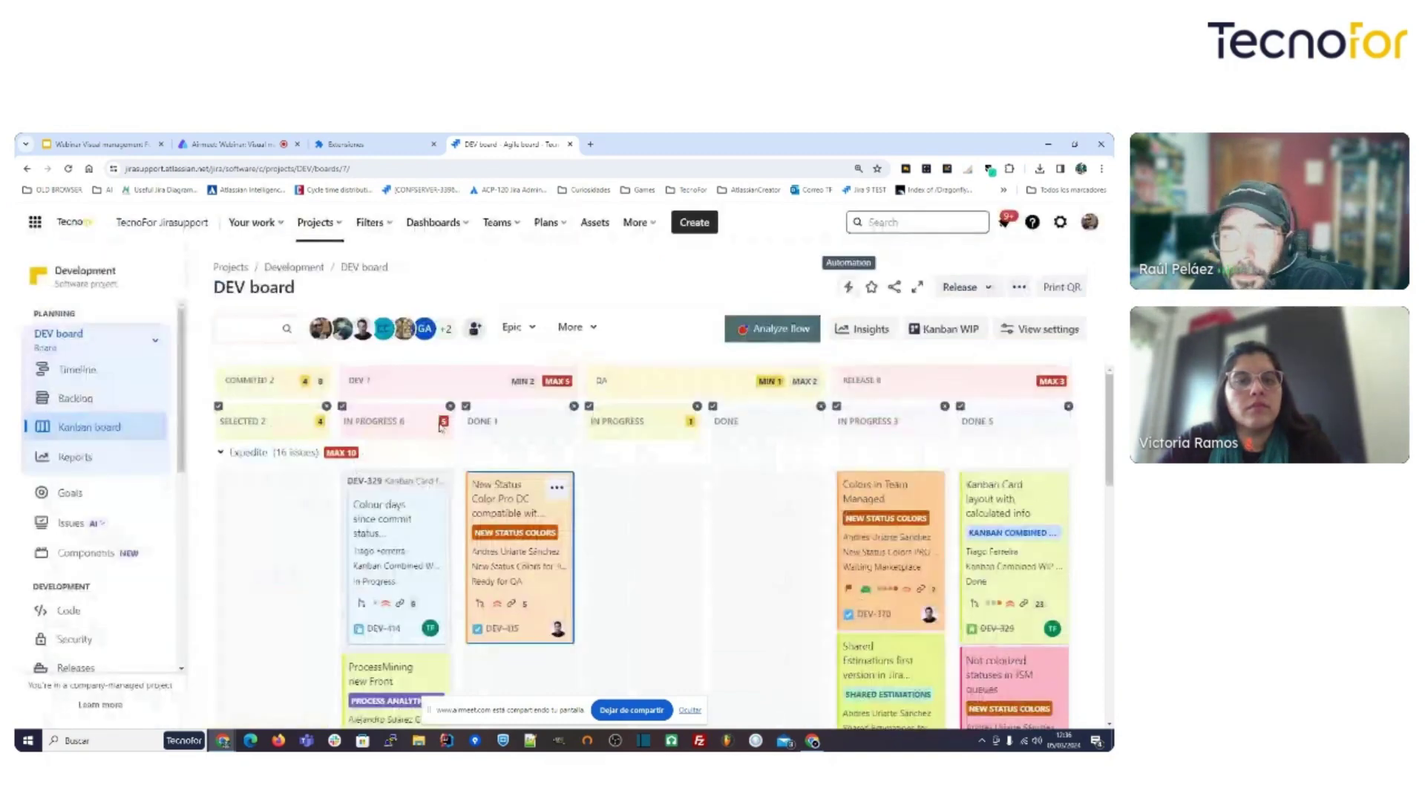
pyautogui.click(305, 228)
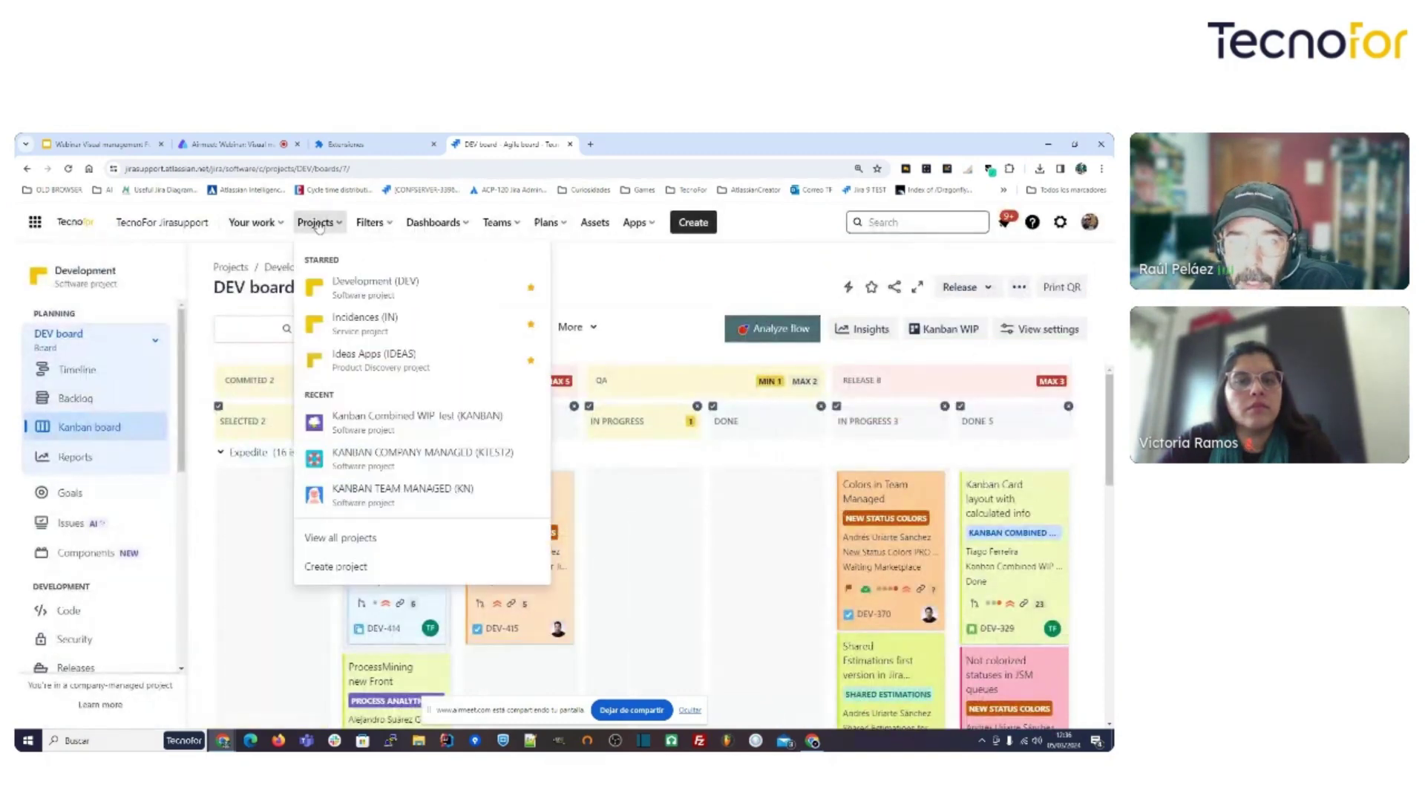
pyautogui.rightClick(368, 539)
pyautogui.click(413, 551)
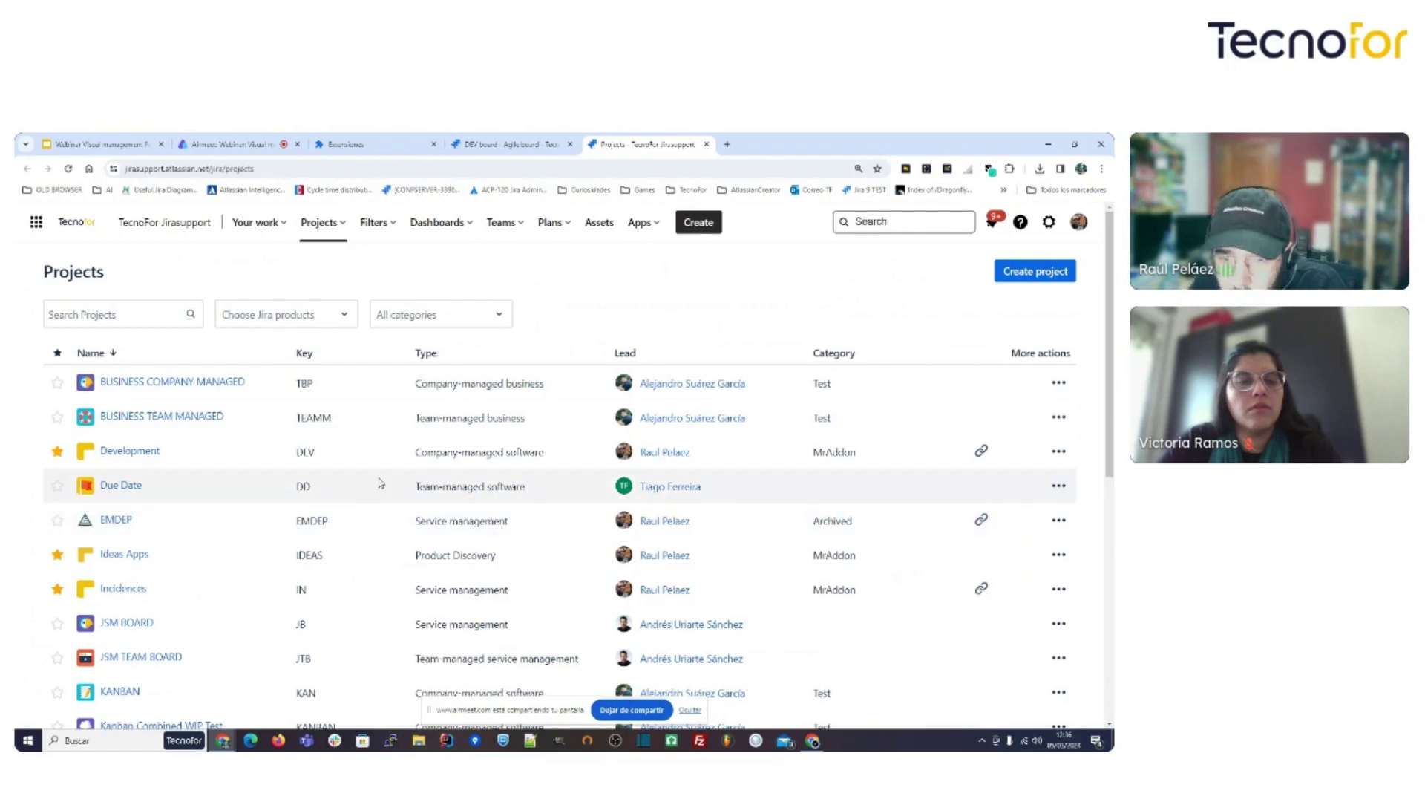
# Filter the project list to Jira Software projects and open the KANBAN TEAM MANAGED project.
pyautogui.click(295, 324)
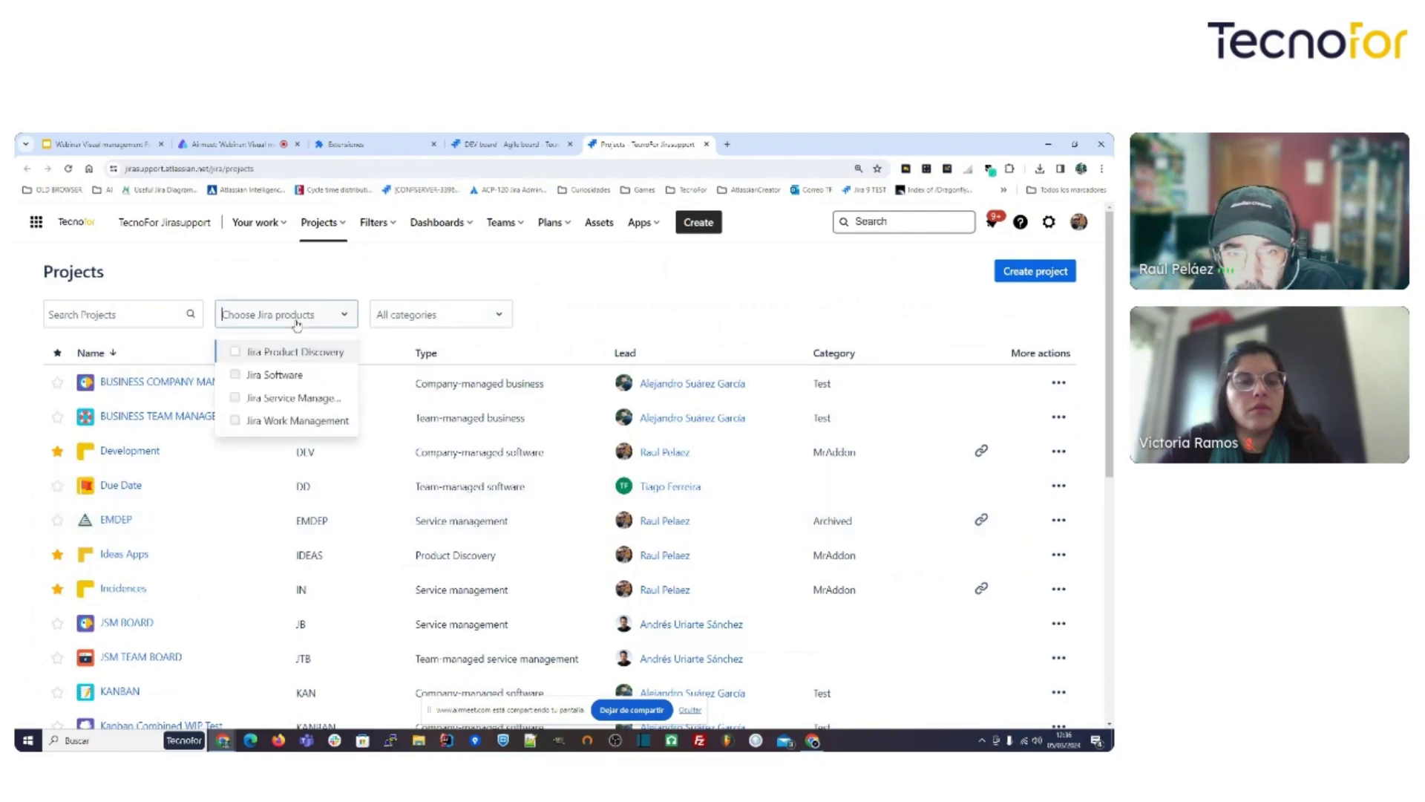
pyautogui.click(286, 377)
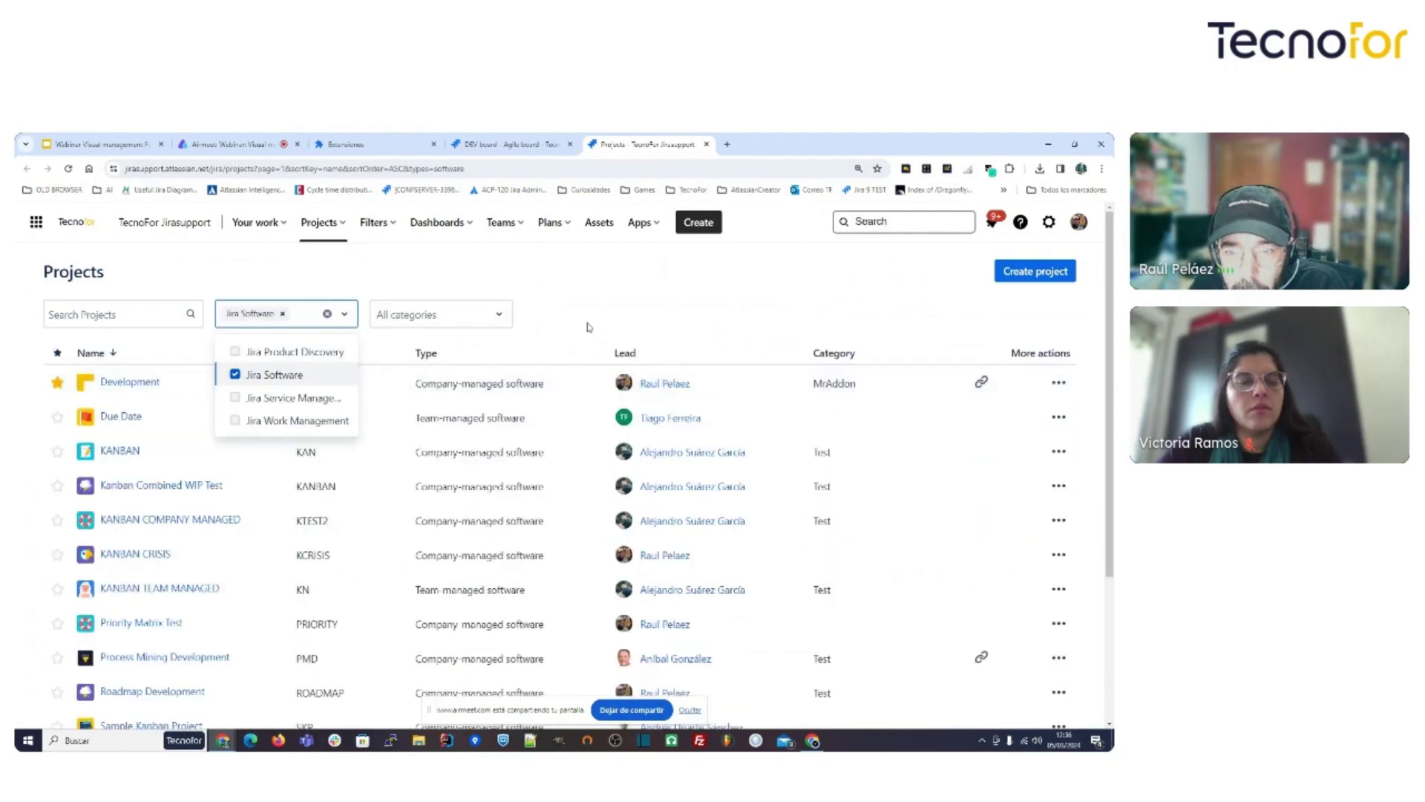
pyautogui.click(608, 306)
pyautogui.click(165, 590)
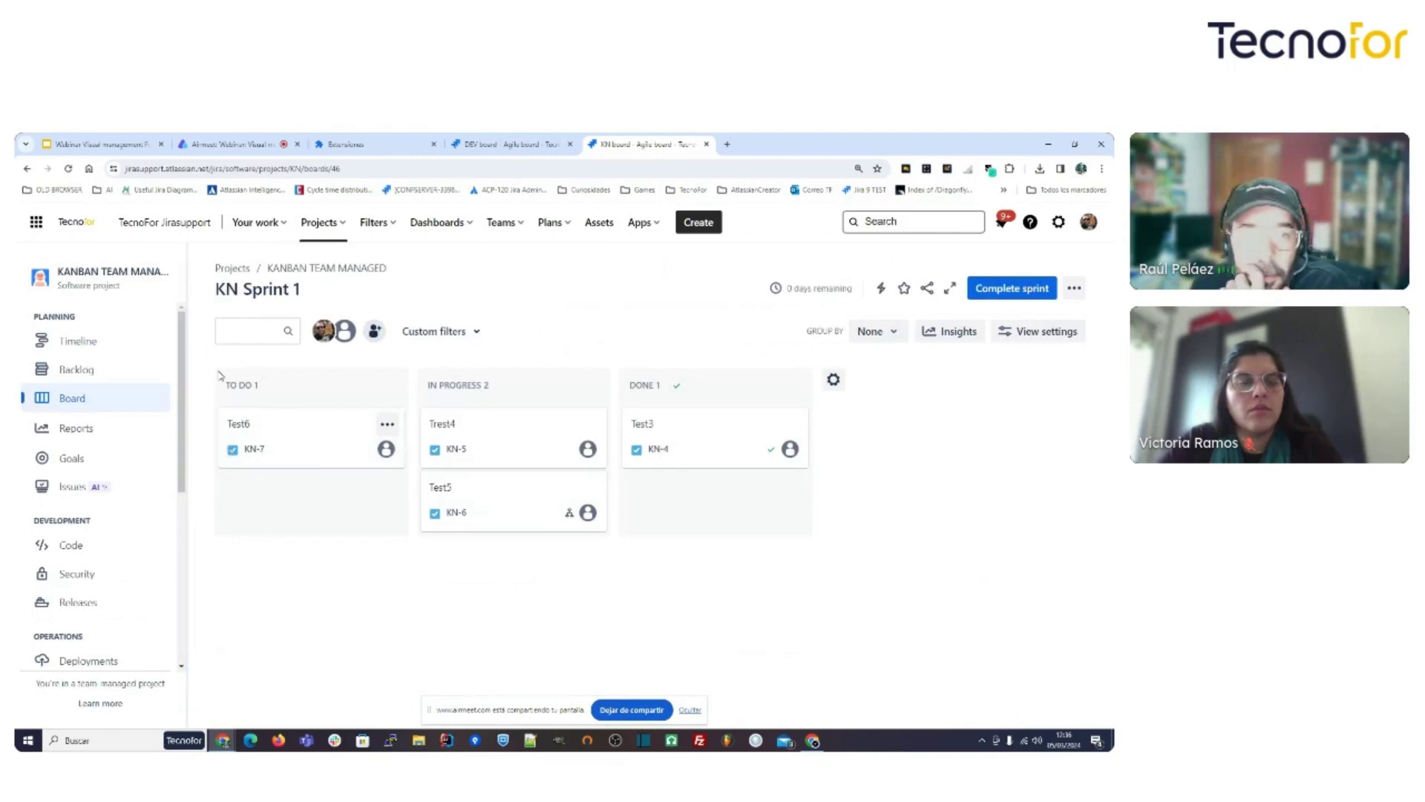
# Open issue KN-7 from the To Do column and view its task workflow diagram.
pyautogui.scroll(-5, 158, 380)
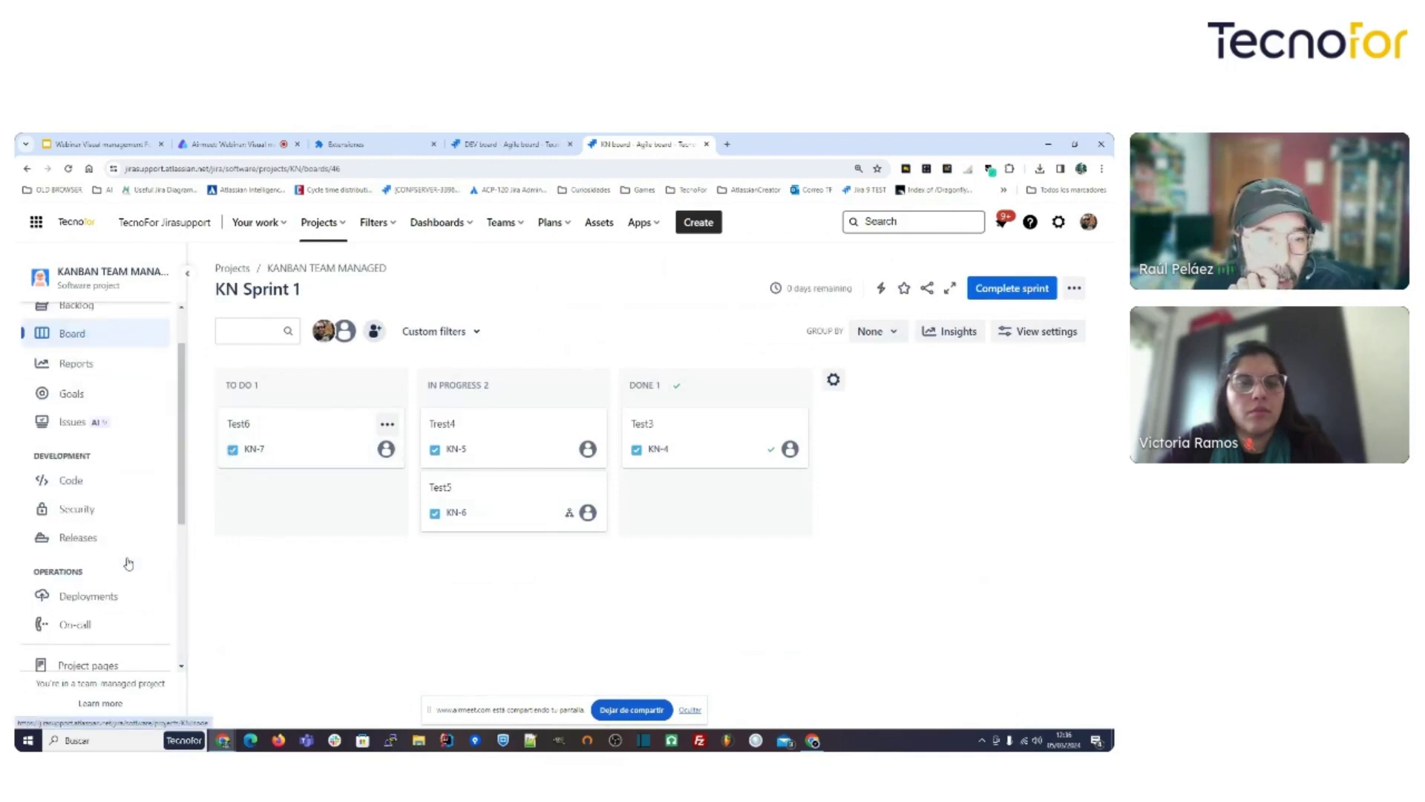
pyautogui.click(334, 445)
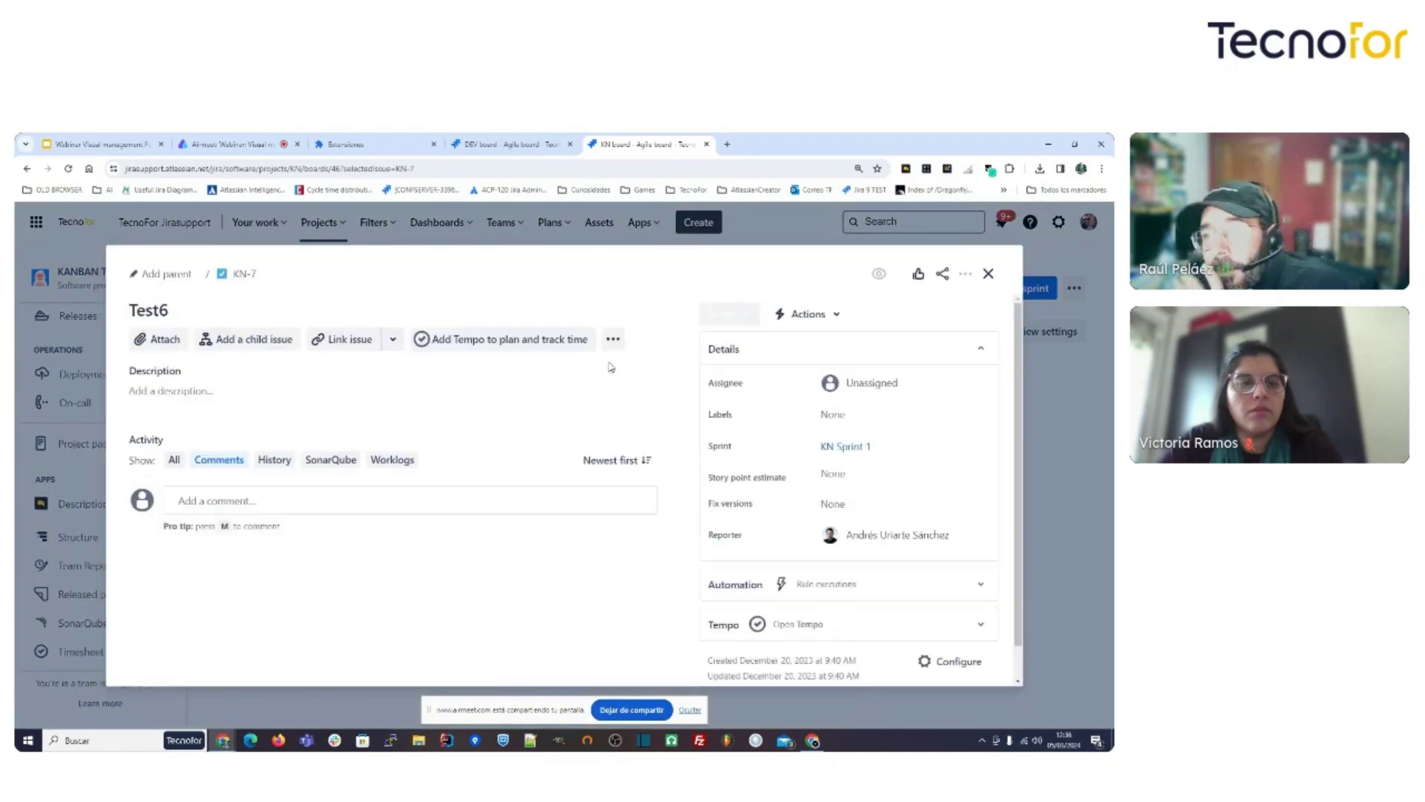
pyautogui.click(741, 316)
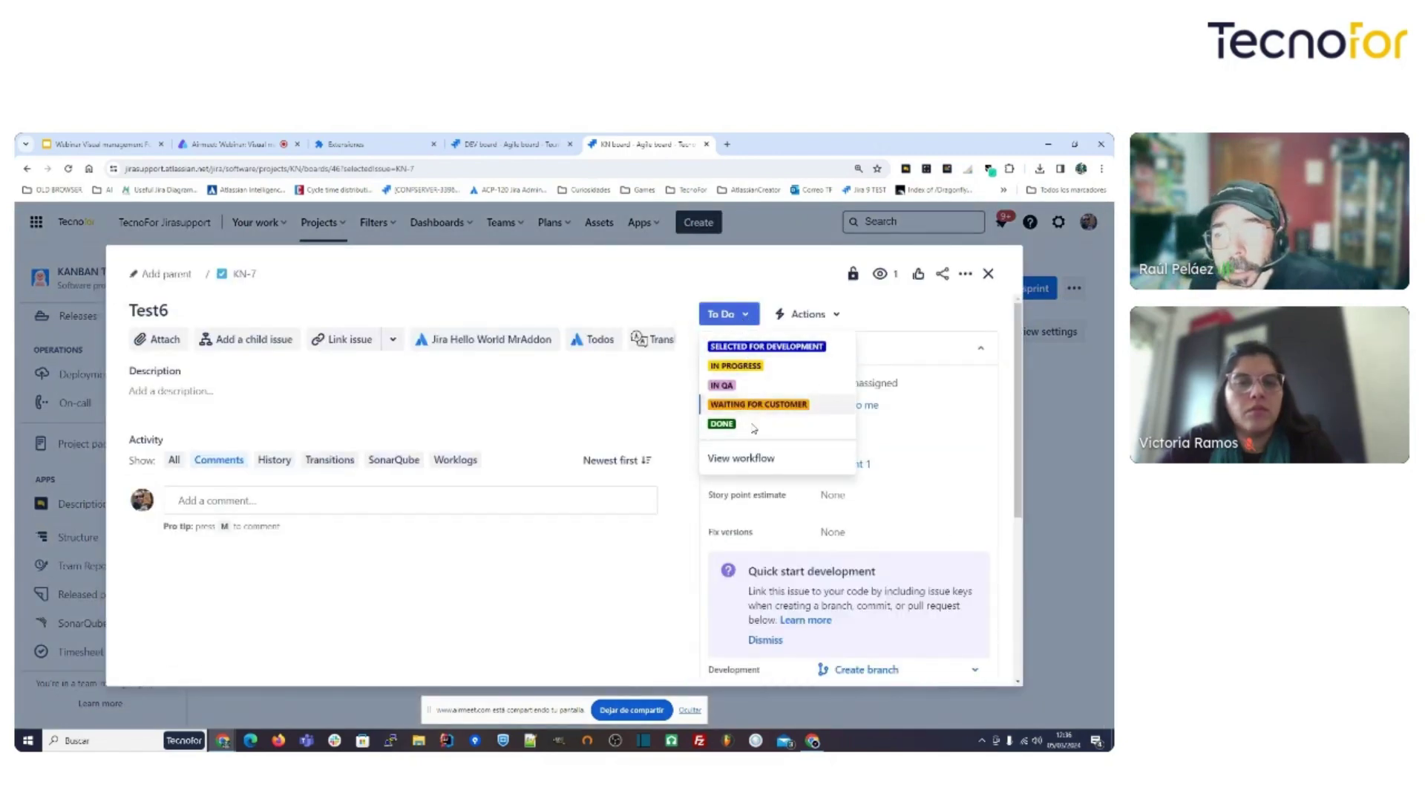
pyautogui.click(763, 462)
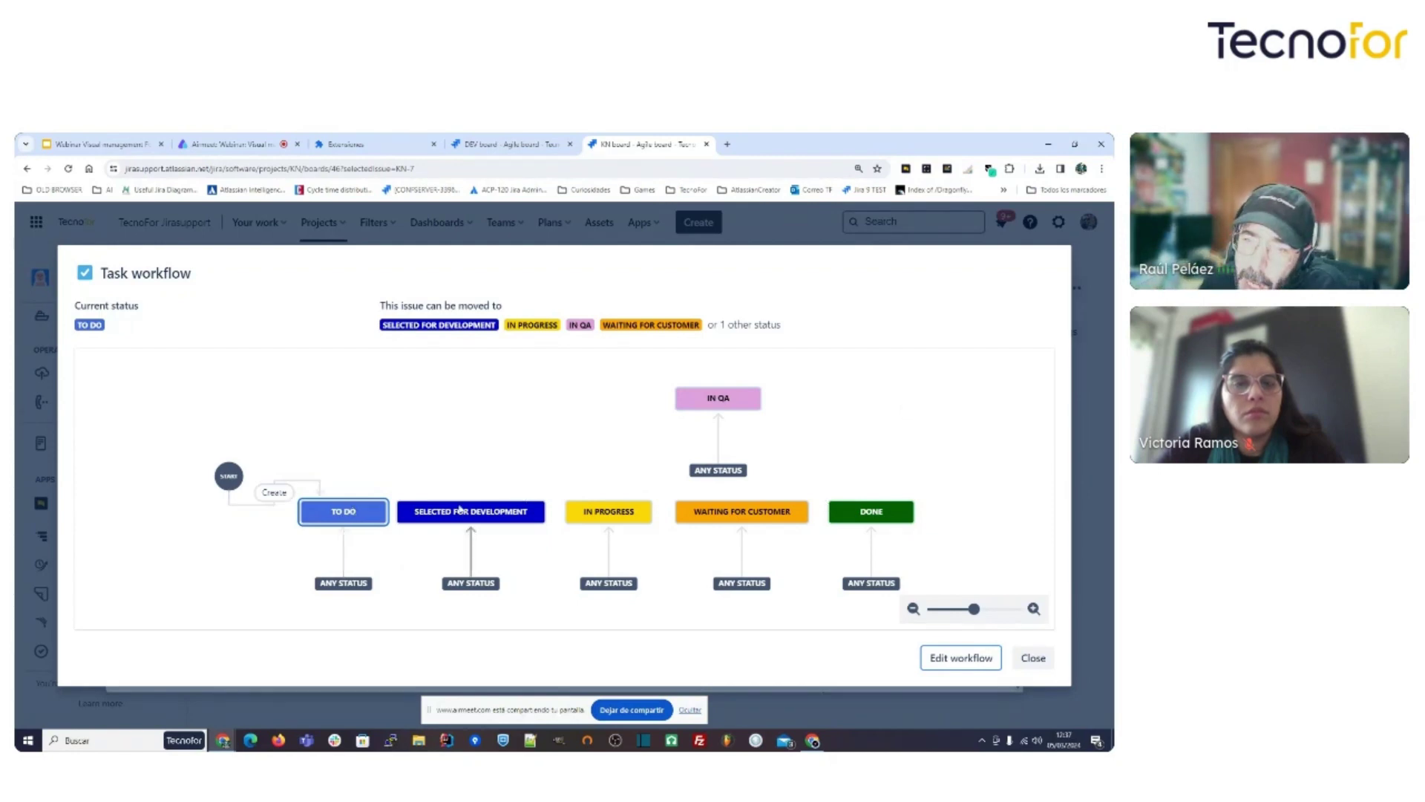
# Open the task workflow in the editor, inspect the Waiting for customer status, close the editor without changes and dismiss the fields tour.
pyautogui.click(962, 658)
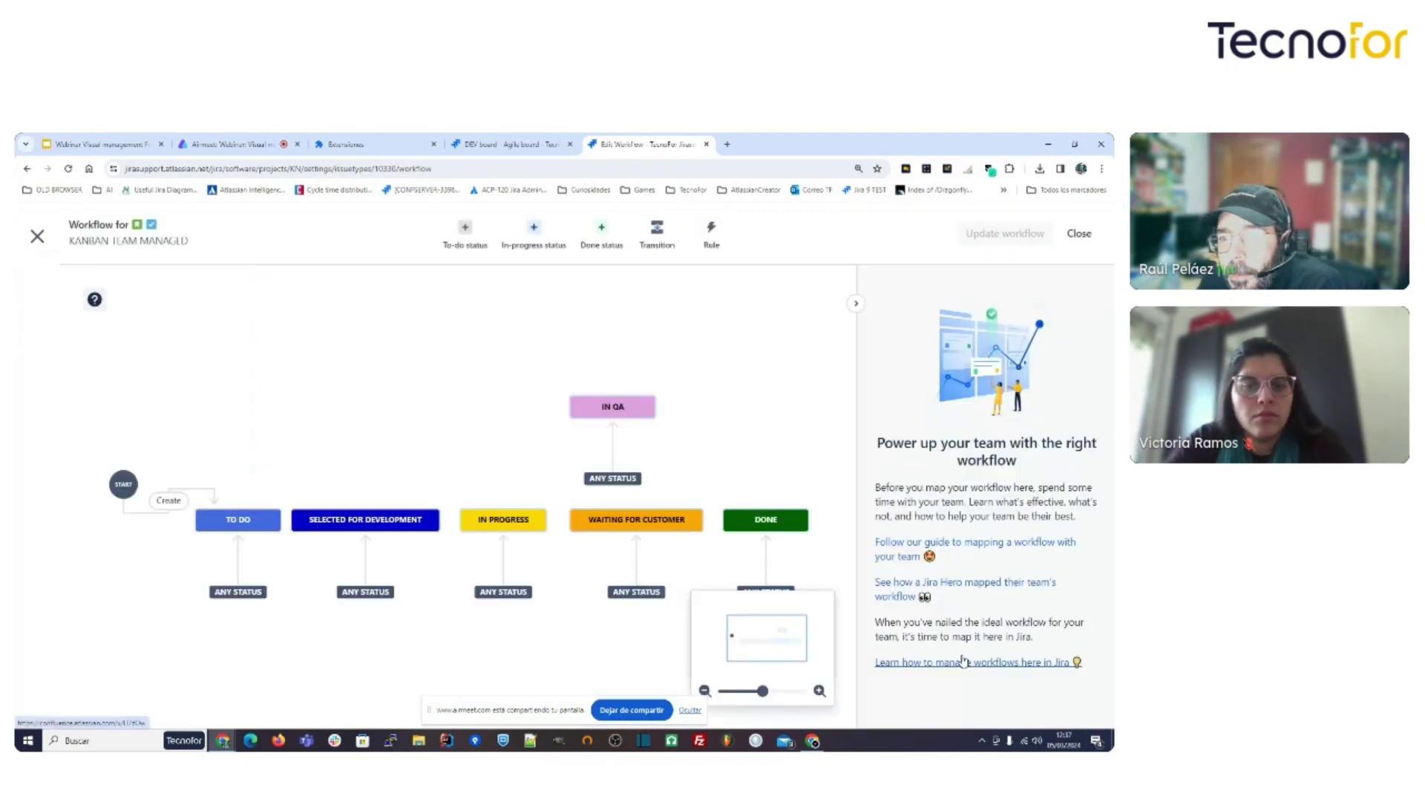
pyautogui.click(680, 522)
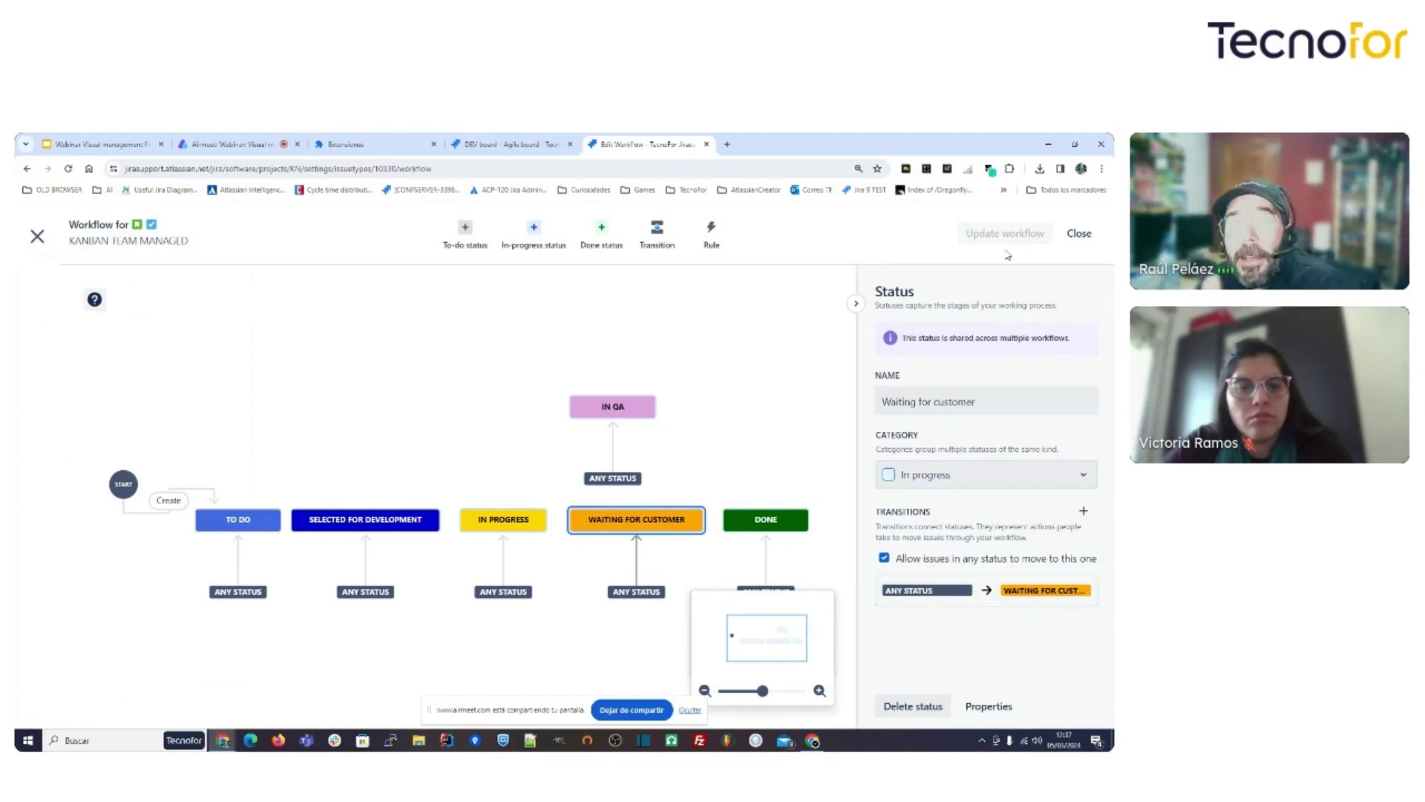
pyautogui.click(1080, 233)
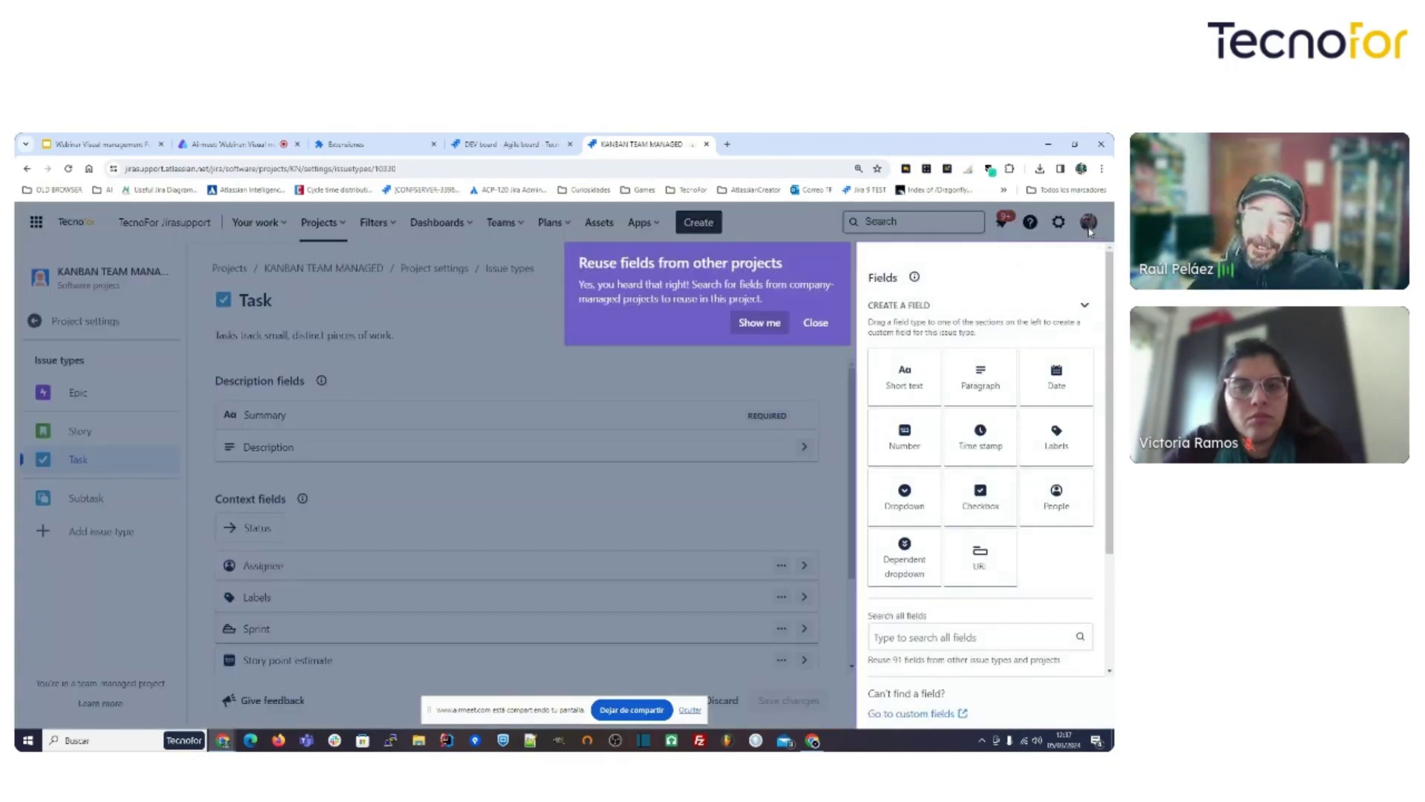
pyautogui.click(816, 324)
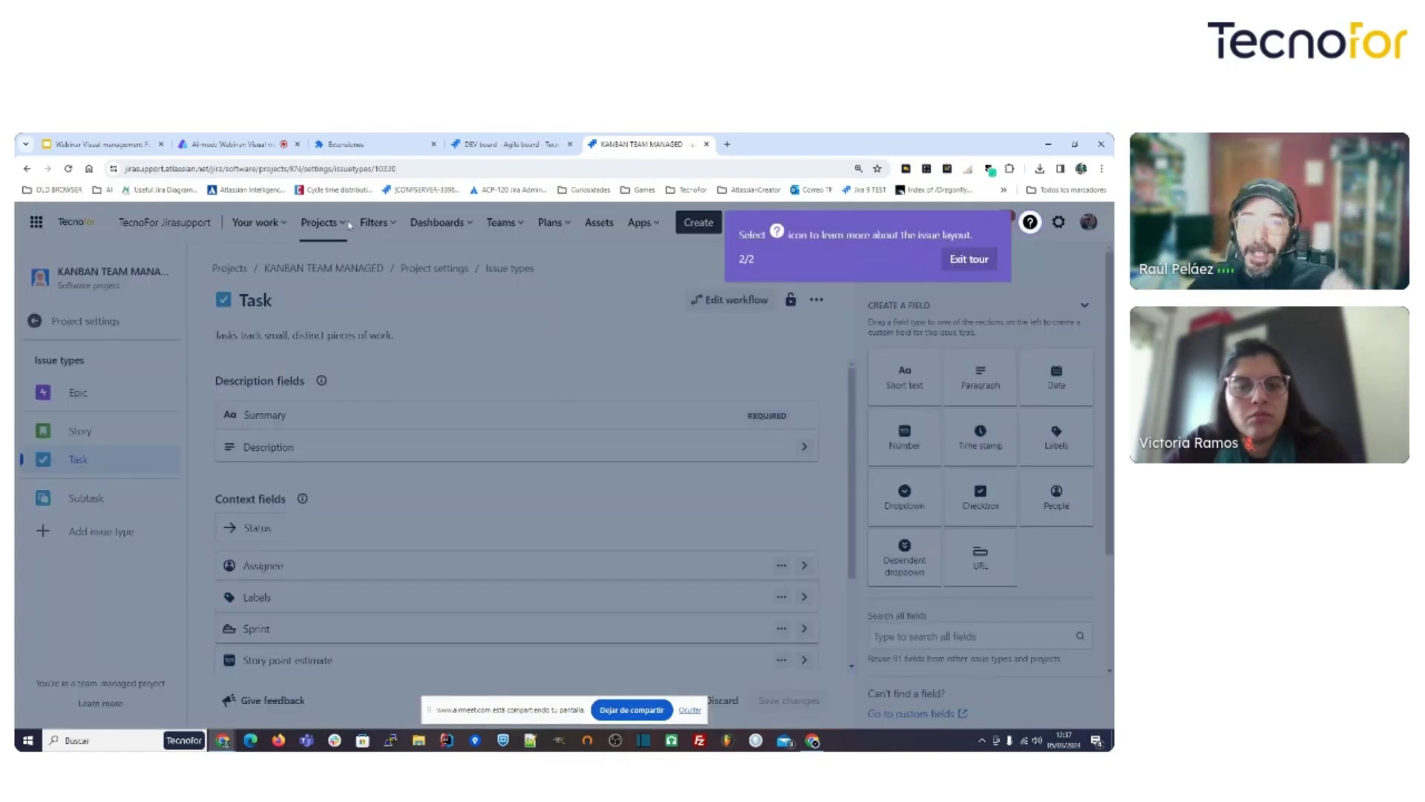
pyautogui.click(969, 258)
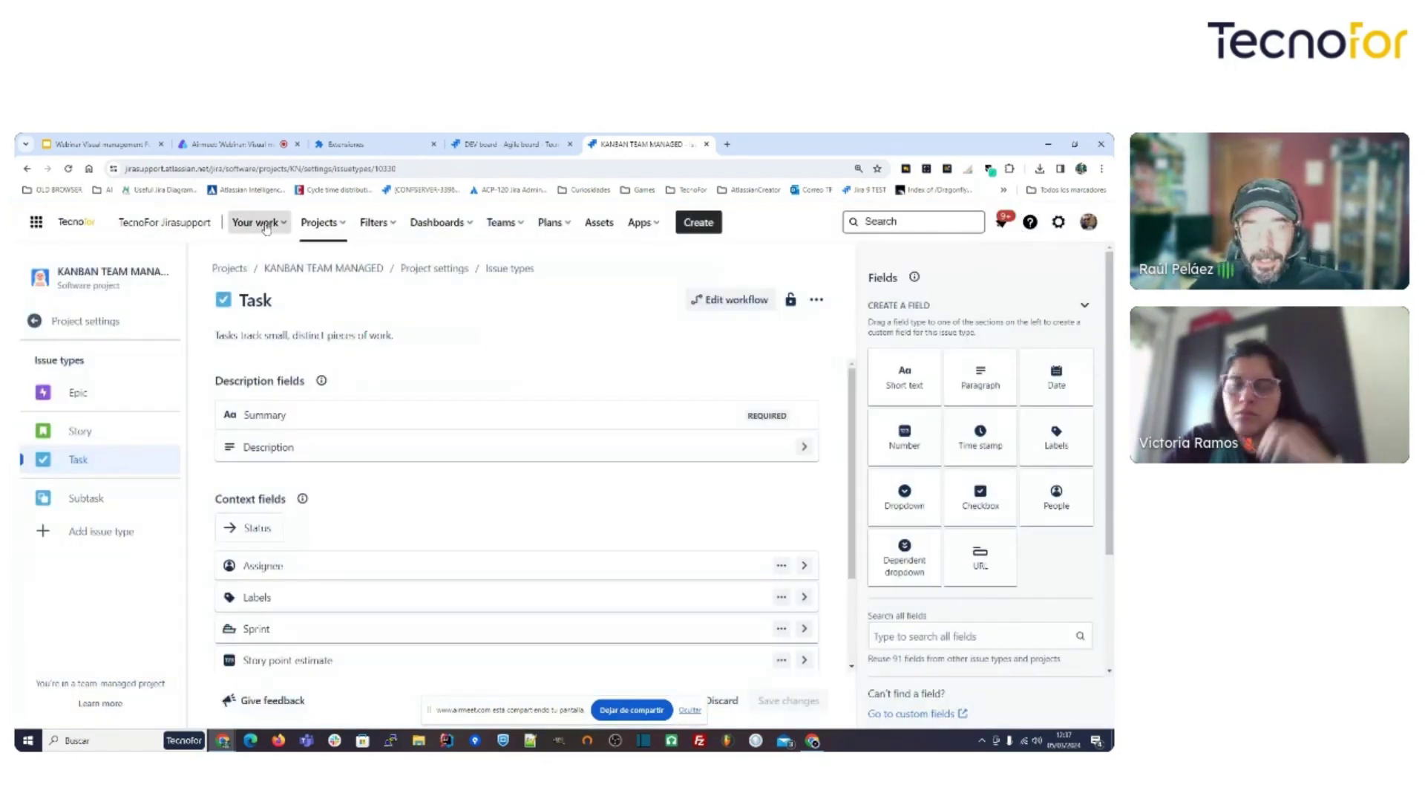
# Go back to the Development project's board and open issue DEV-415 from the DEV Done column.
pyautogui.click(323, 222)
pyautogui.click(420, 285)
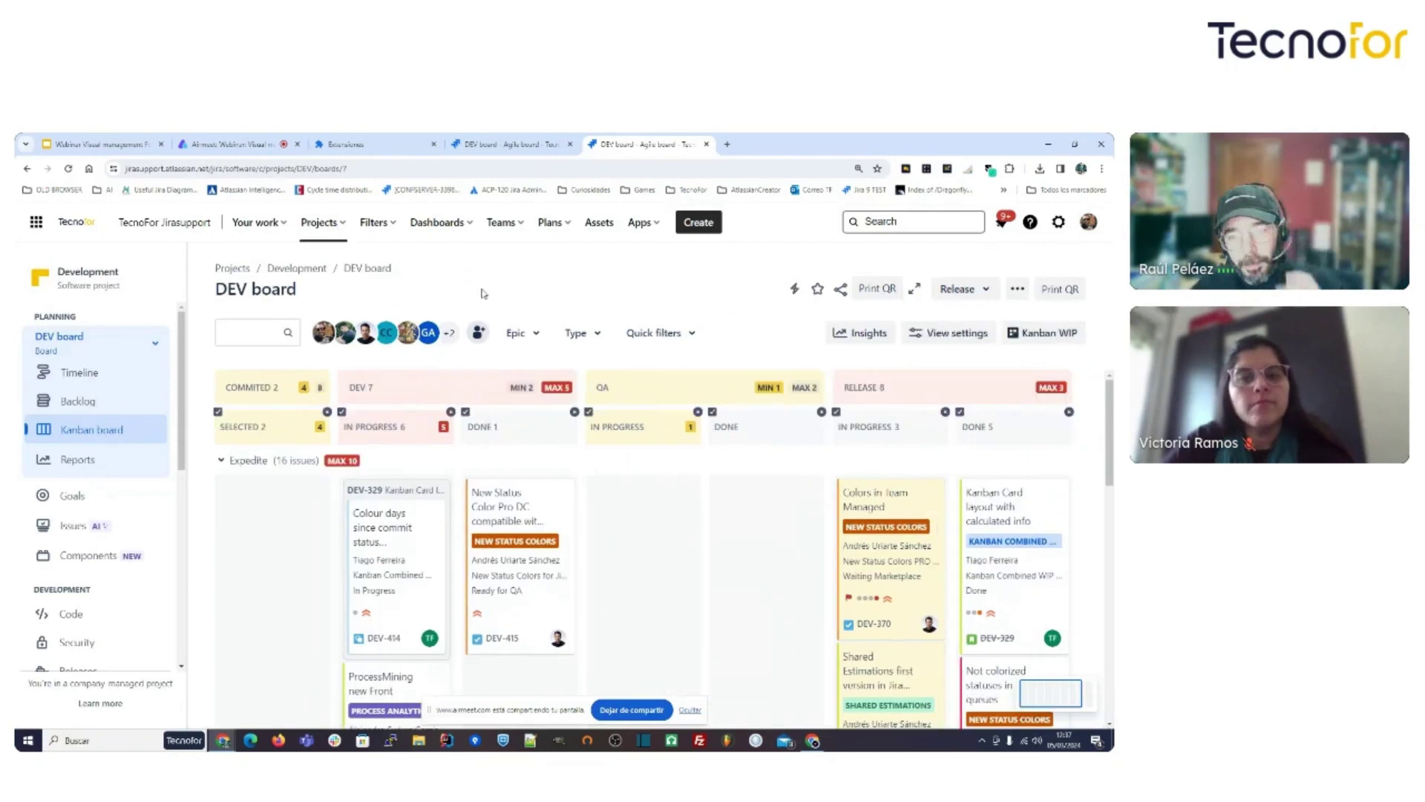
pyautogui.click(516, 509)
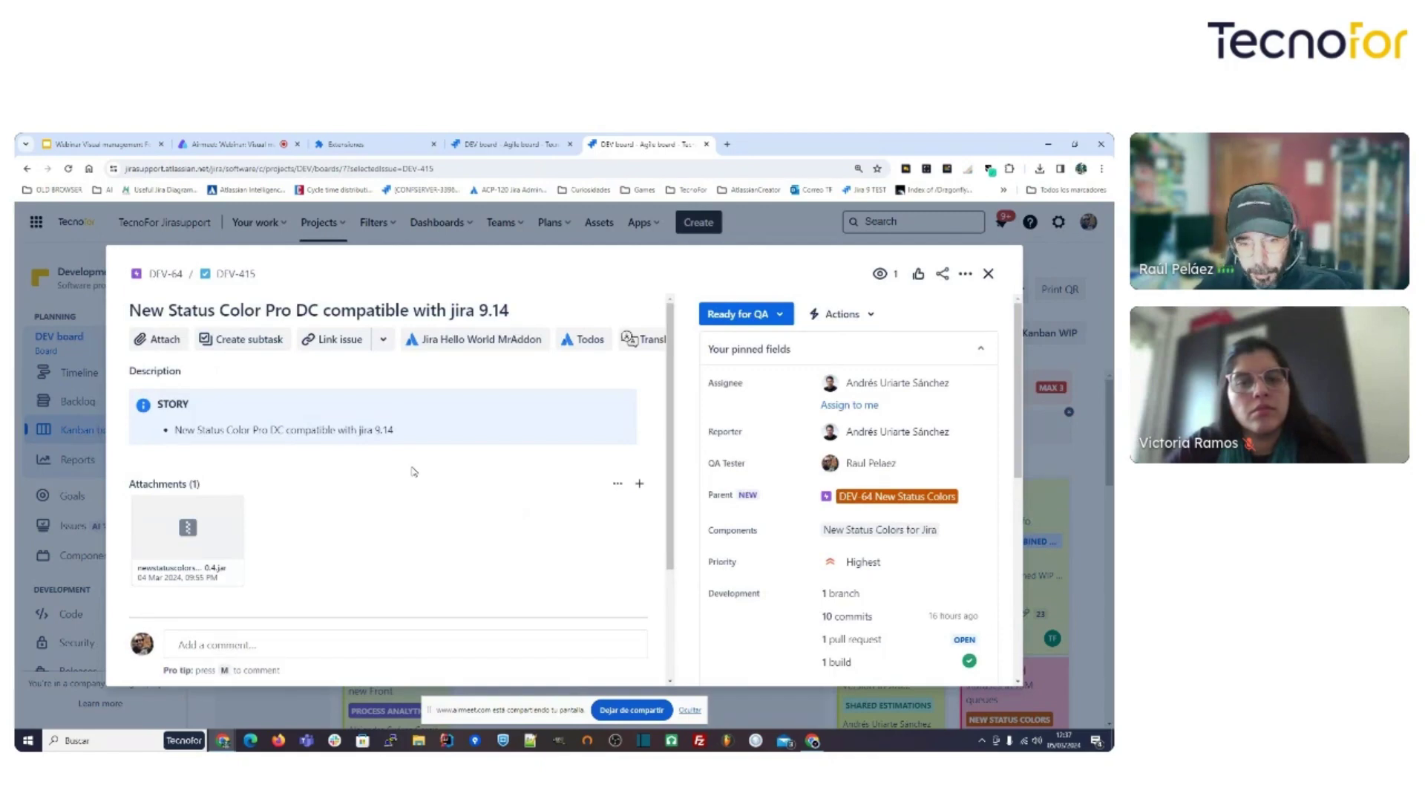
# Show the Transitions activity of DEV-415 and switch it to the Grouped Transitions view.
pyautogui.scroll(-3, 413, 472)
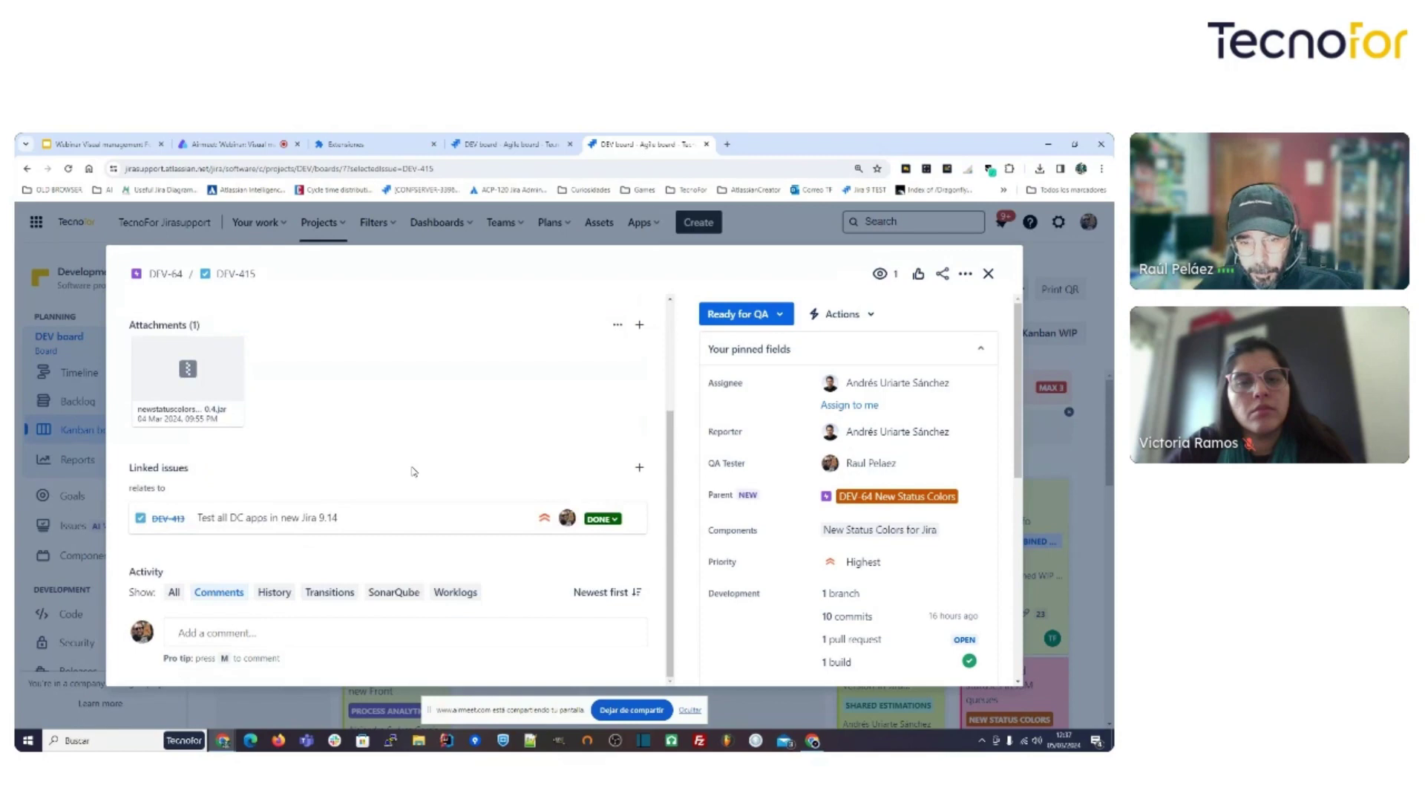
pyautogui.click(328, 593)
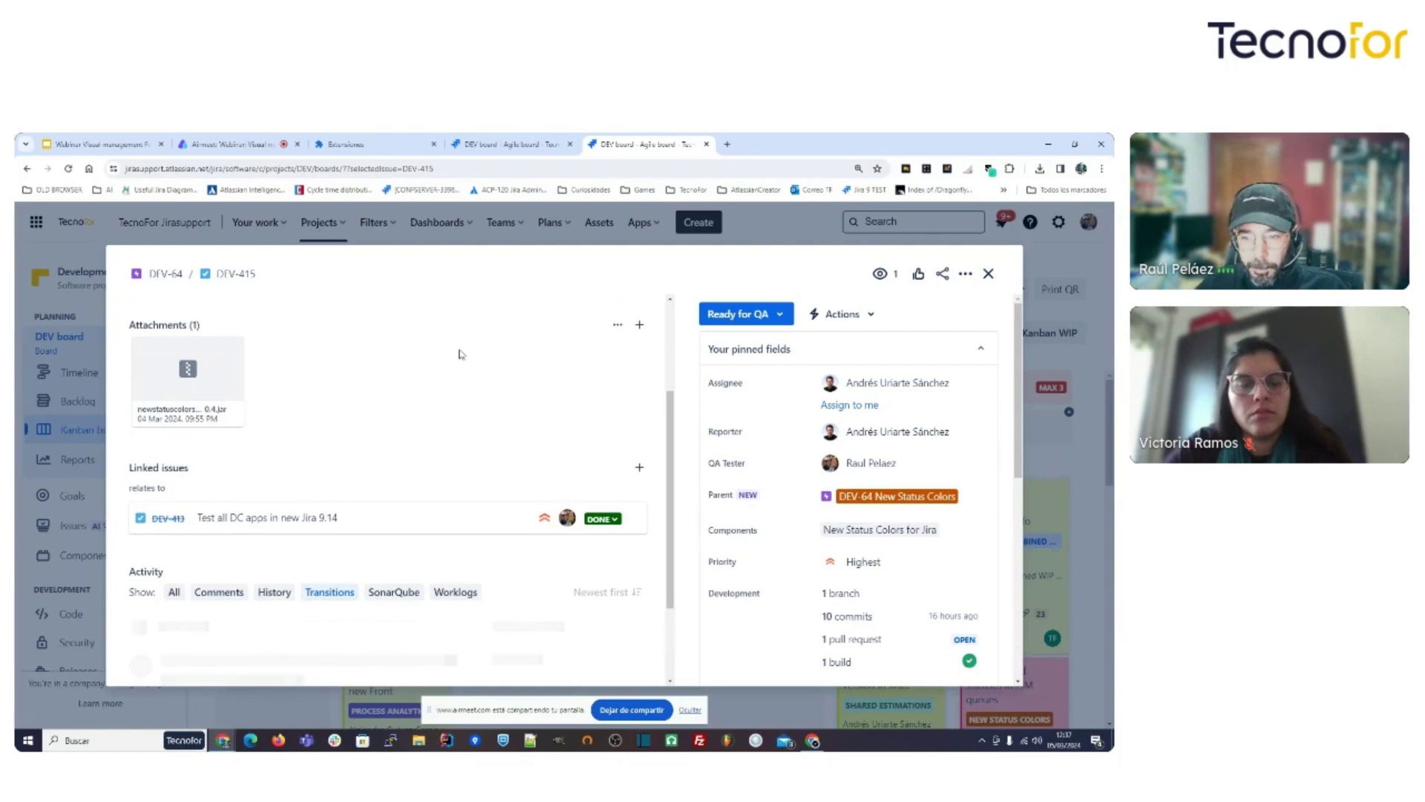
pyautogui.scroll(-5, 460, 354)
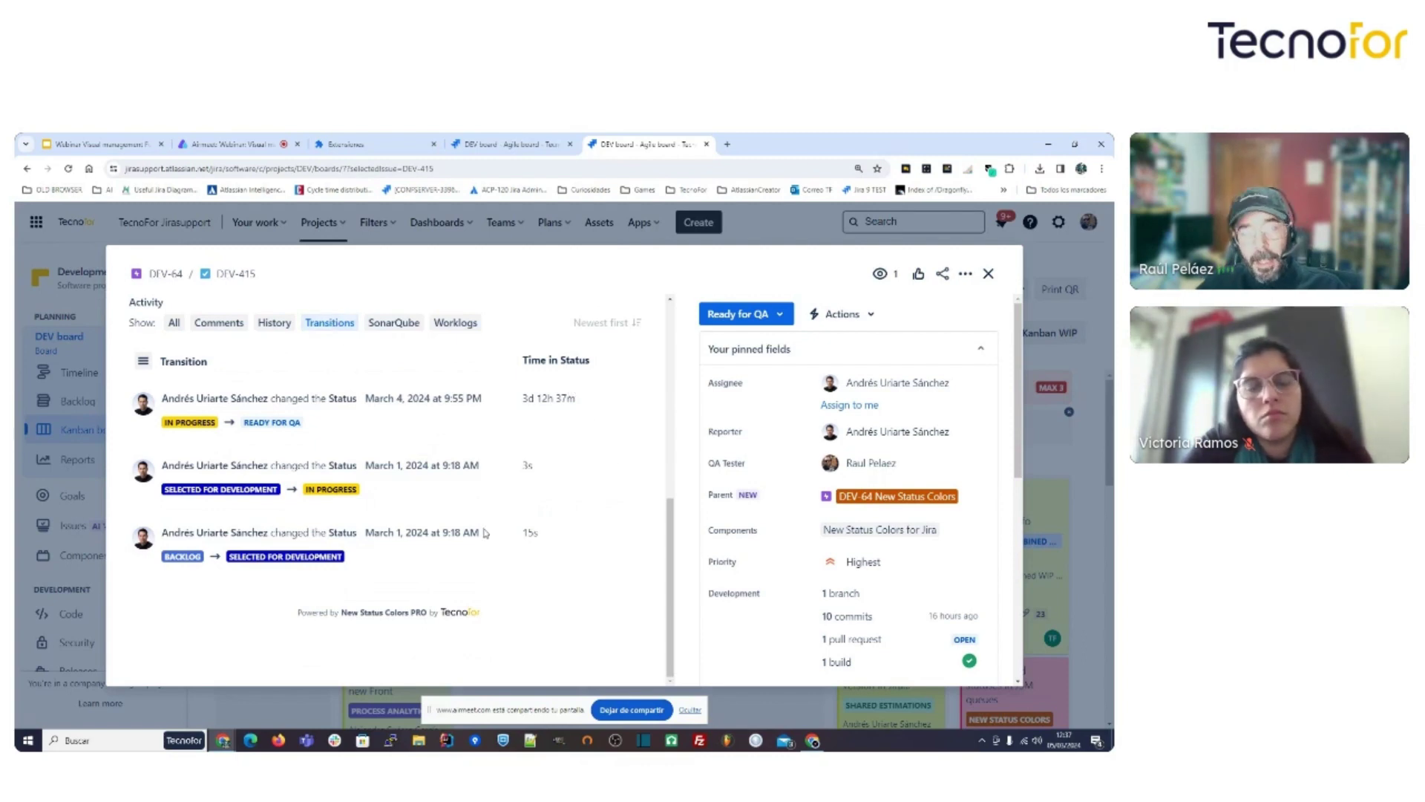
pyautogui.click(144, 362)
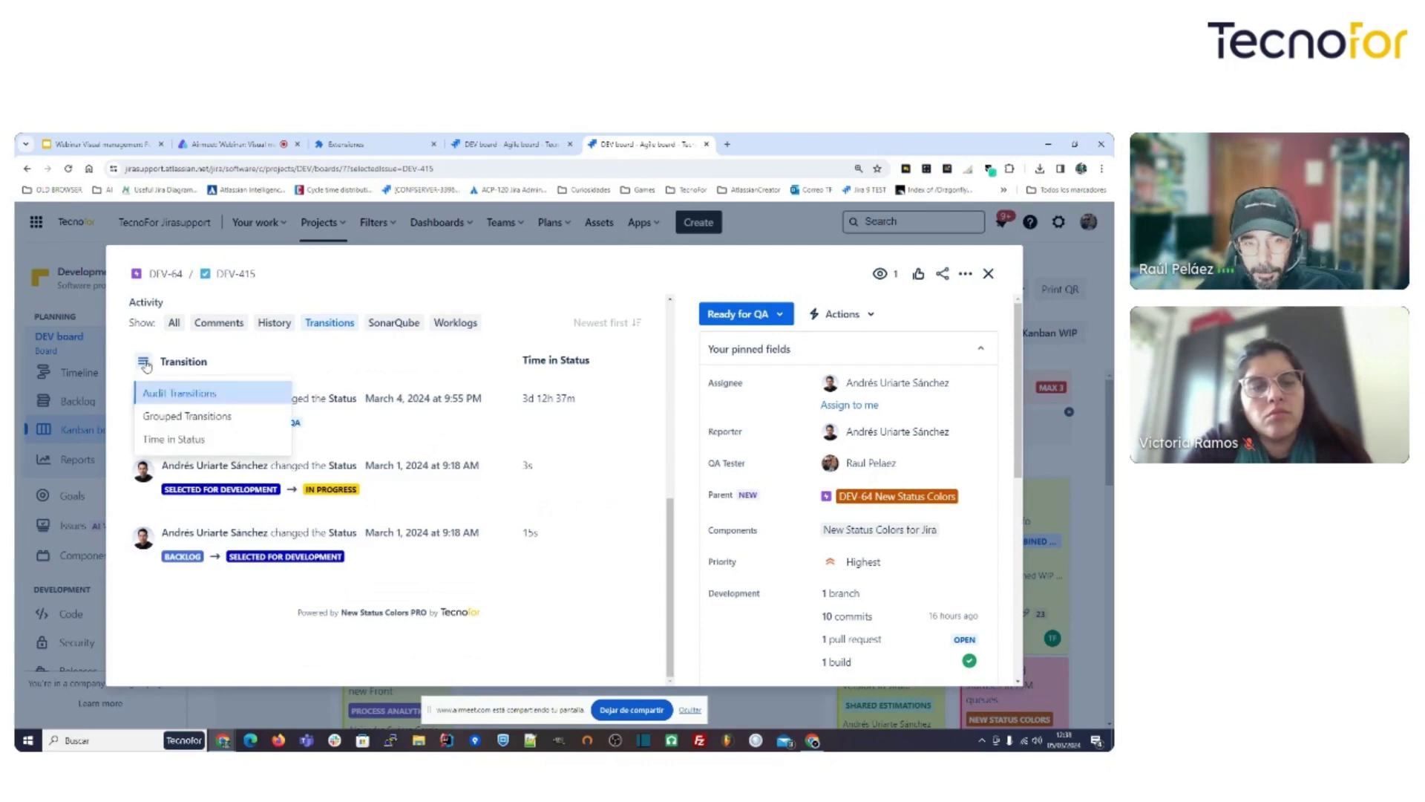
pyautogui.click(211, 420)
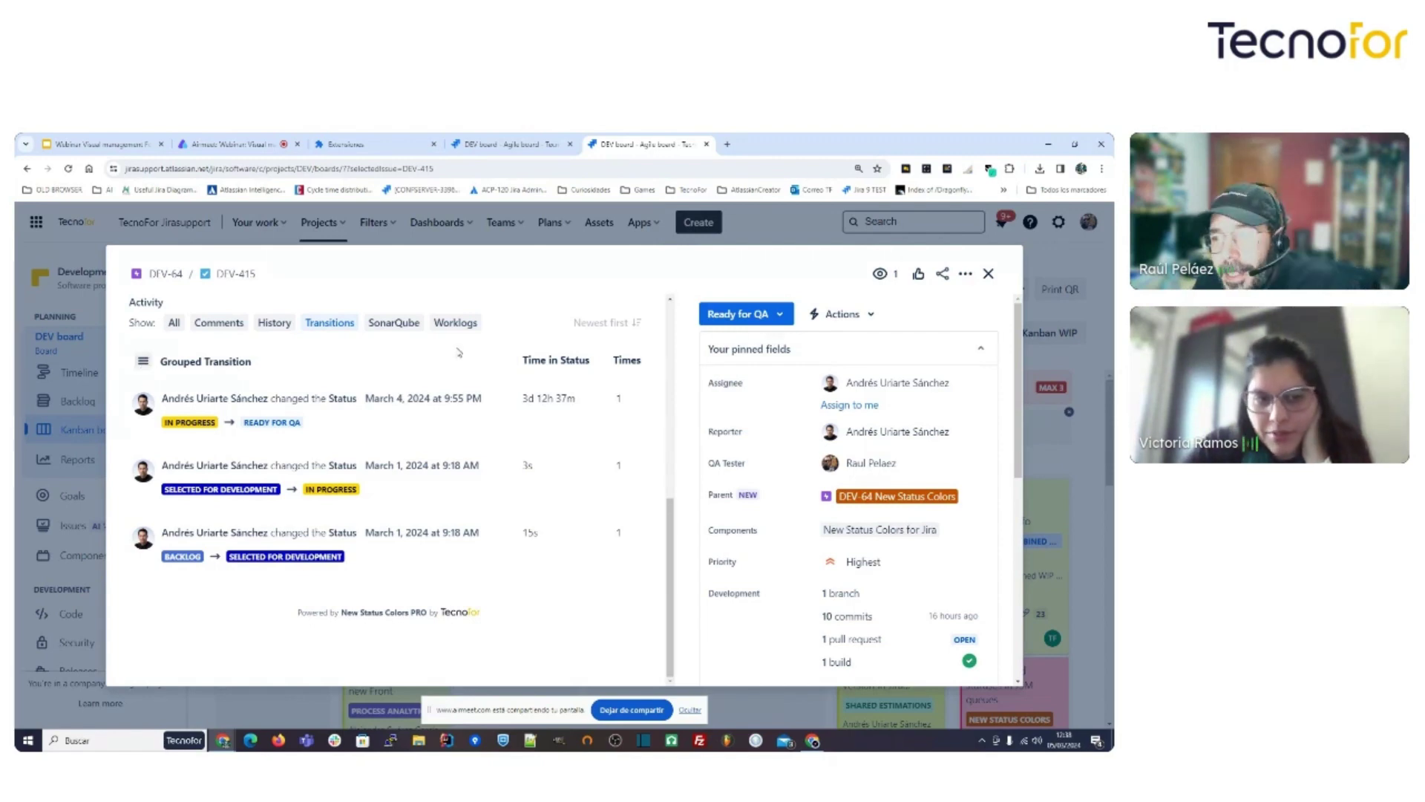
# View the workflow diagram of DEV-415 and move the start node away from In QA to the area below and left of Backlog.
pyautogui.click(779, 318)
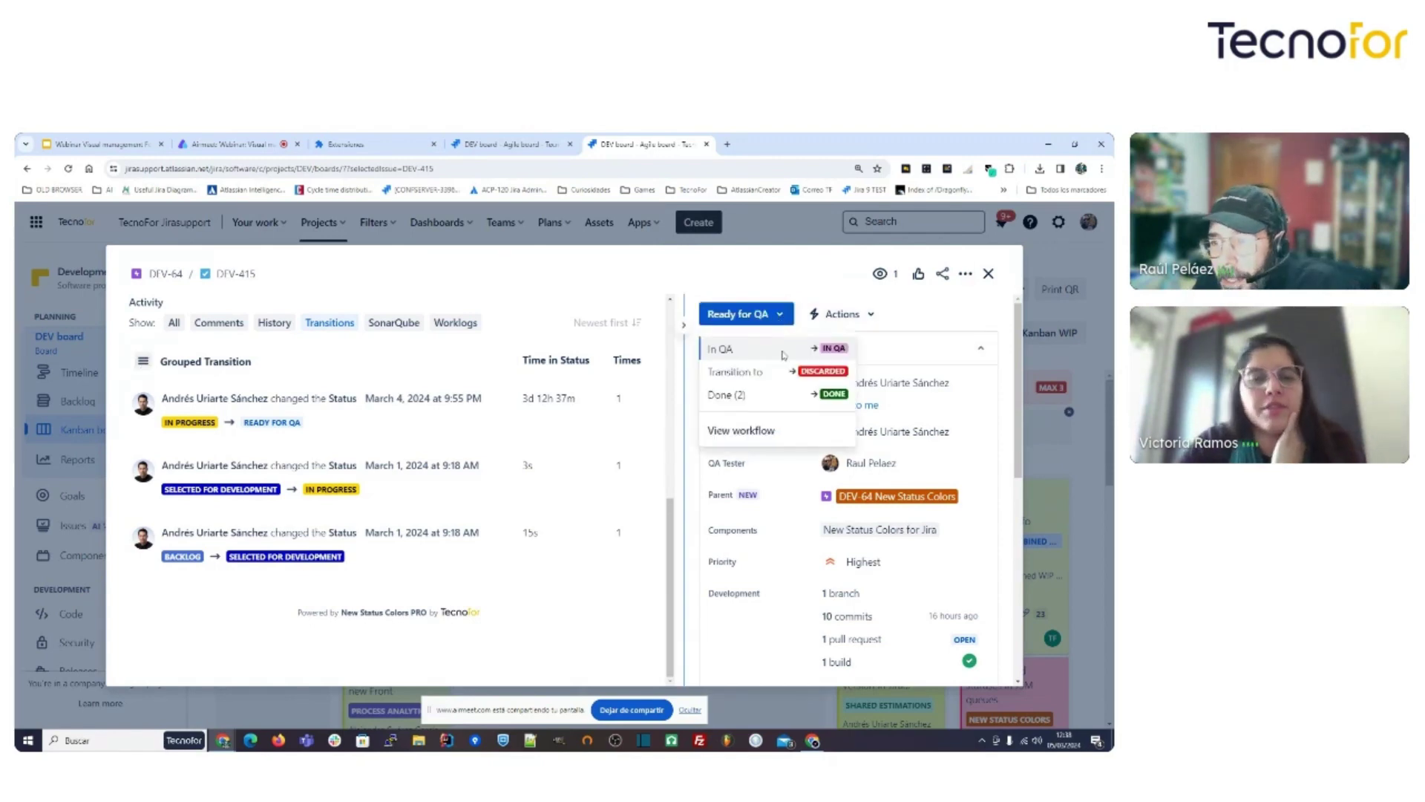
pyautogui.click(750, 437)
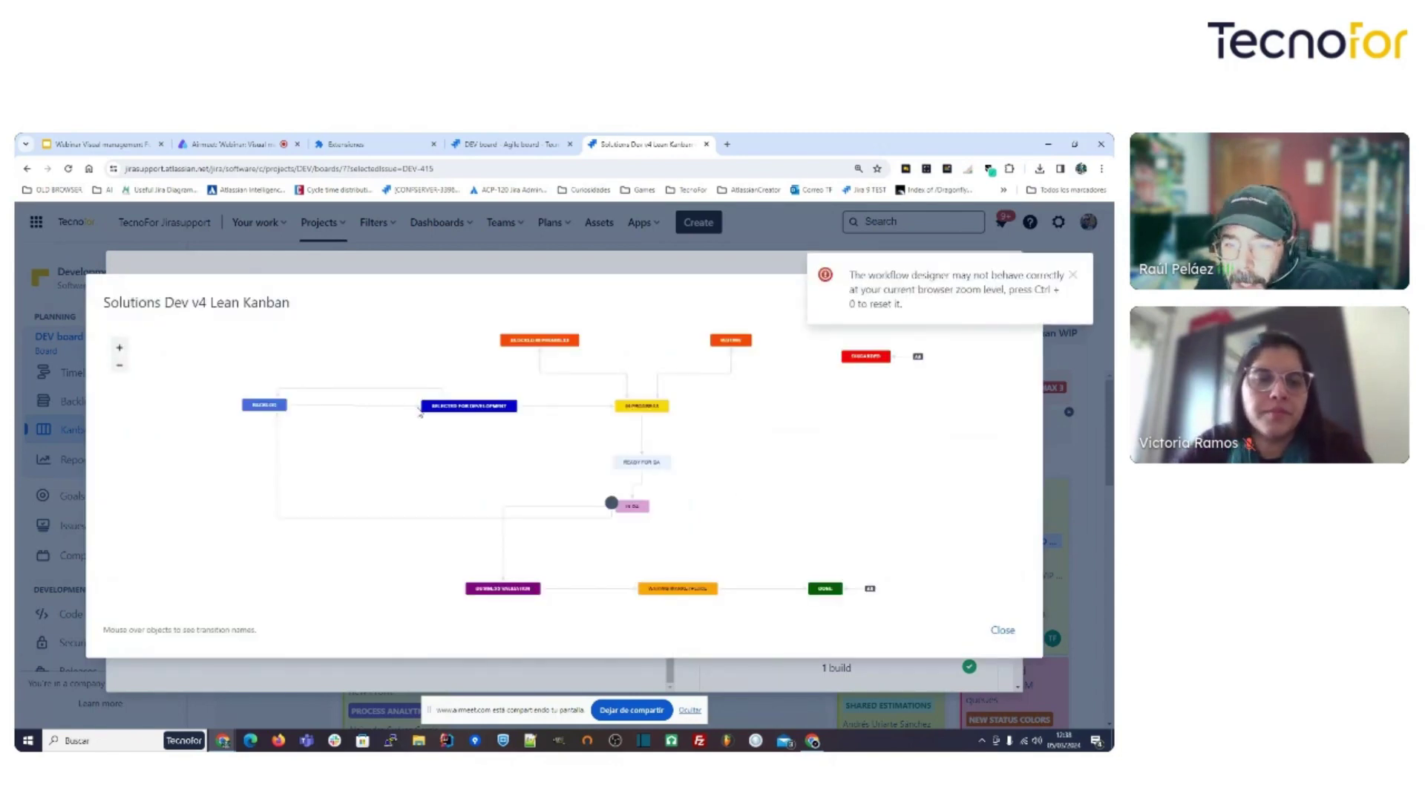
pyautogui.moveTo(445, 396)
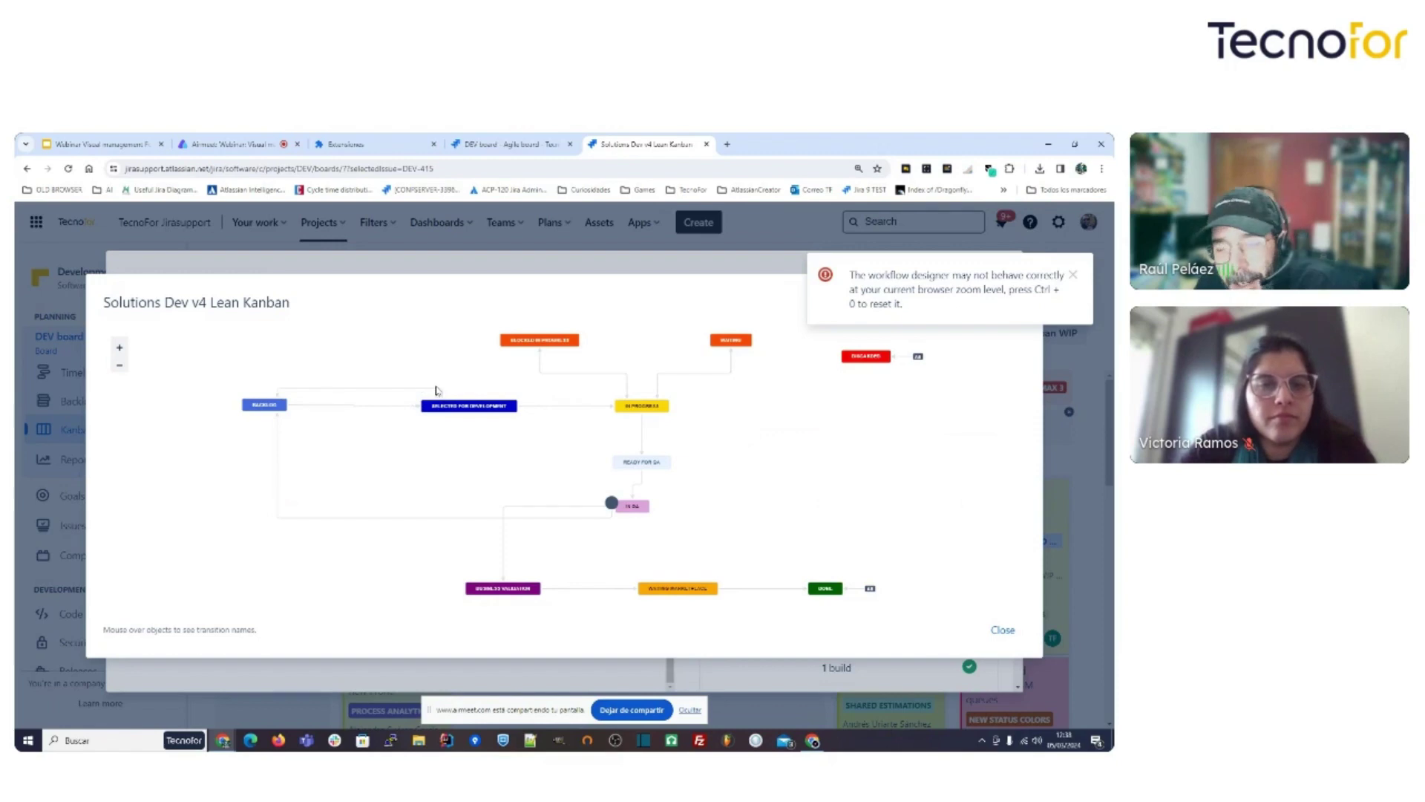
pyautogui.moveTo(611, 503)
pyautogui.moveTo(611, 503); pyautogui.dragTo(185, 466)
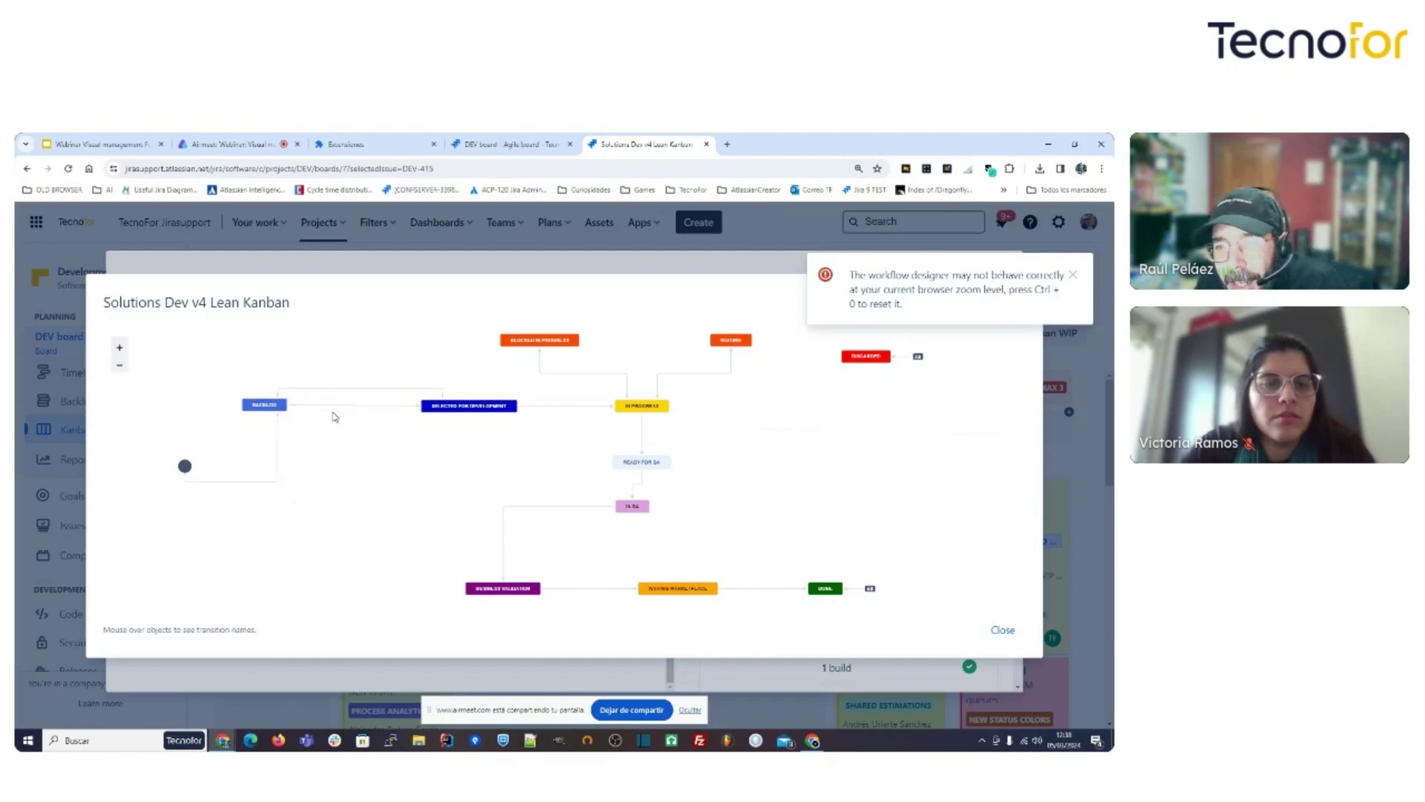
# Examine the transitions around Selected for Development, In Progress, Ready for QA and In QA, and close the workflow diagram.
pyautogui.moveTo(496, 406)
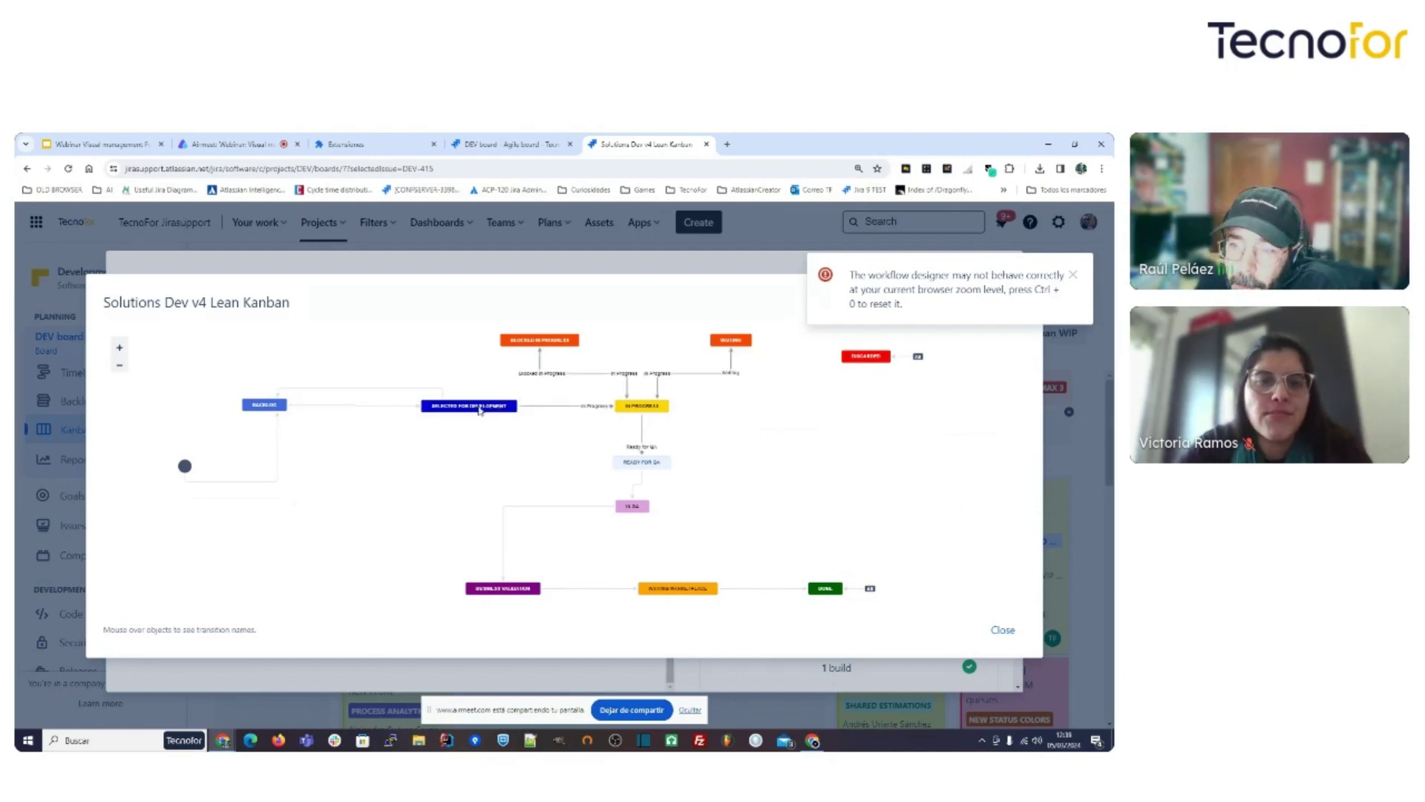
pyautogui.moveTo(644, 407)
pyautogui.moveTo(643, 462)
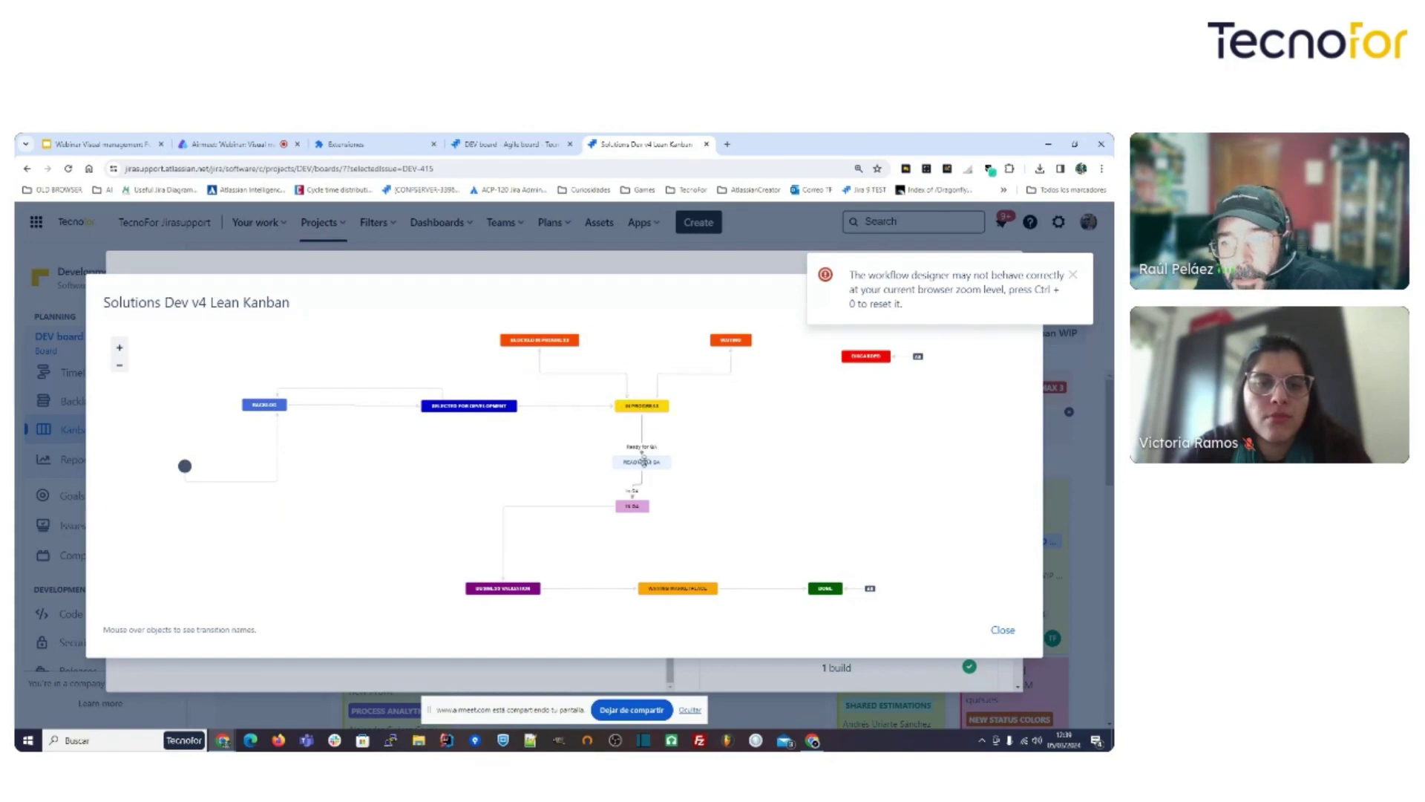
pyautogui.moveTo(632, 506)
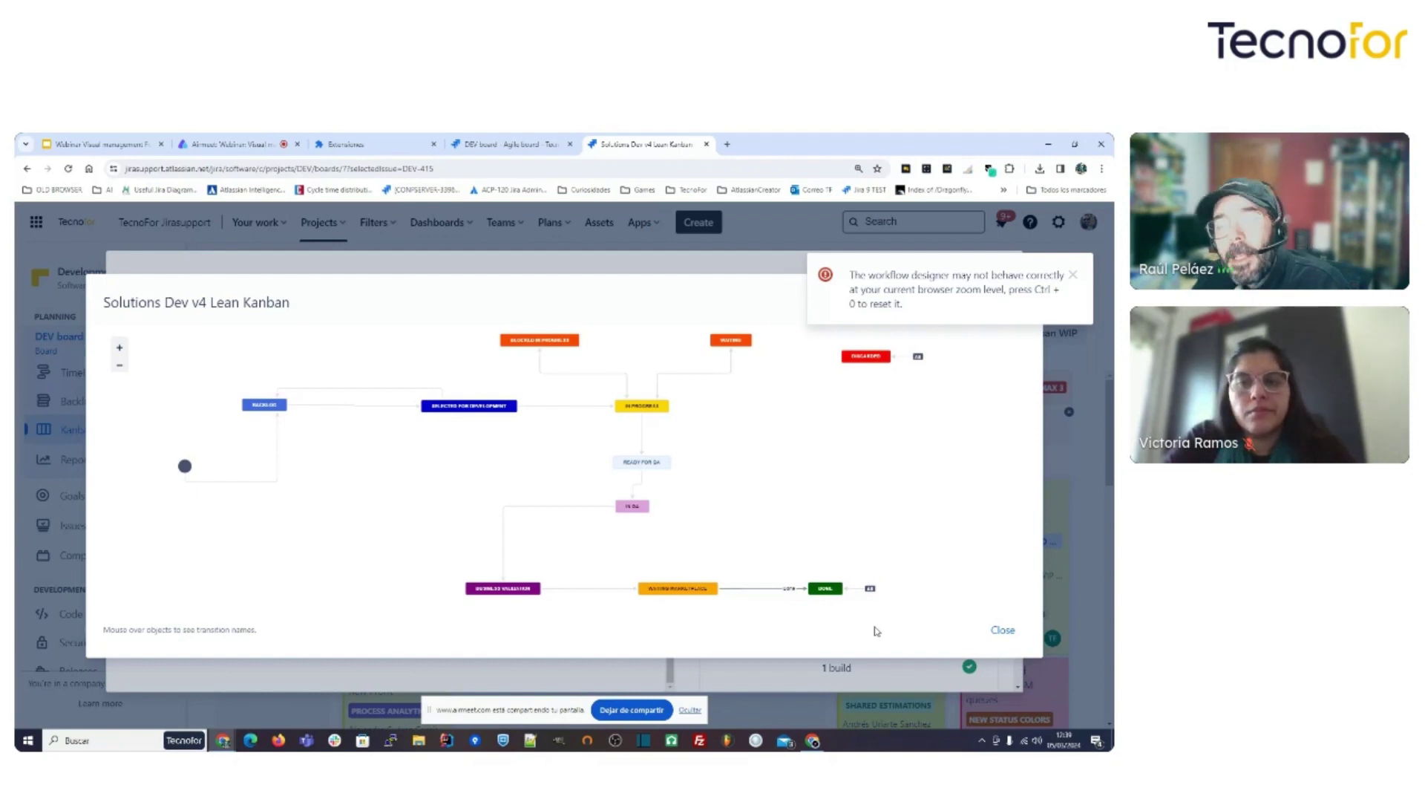
pyautogui.click(1003, 629)
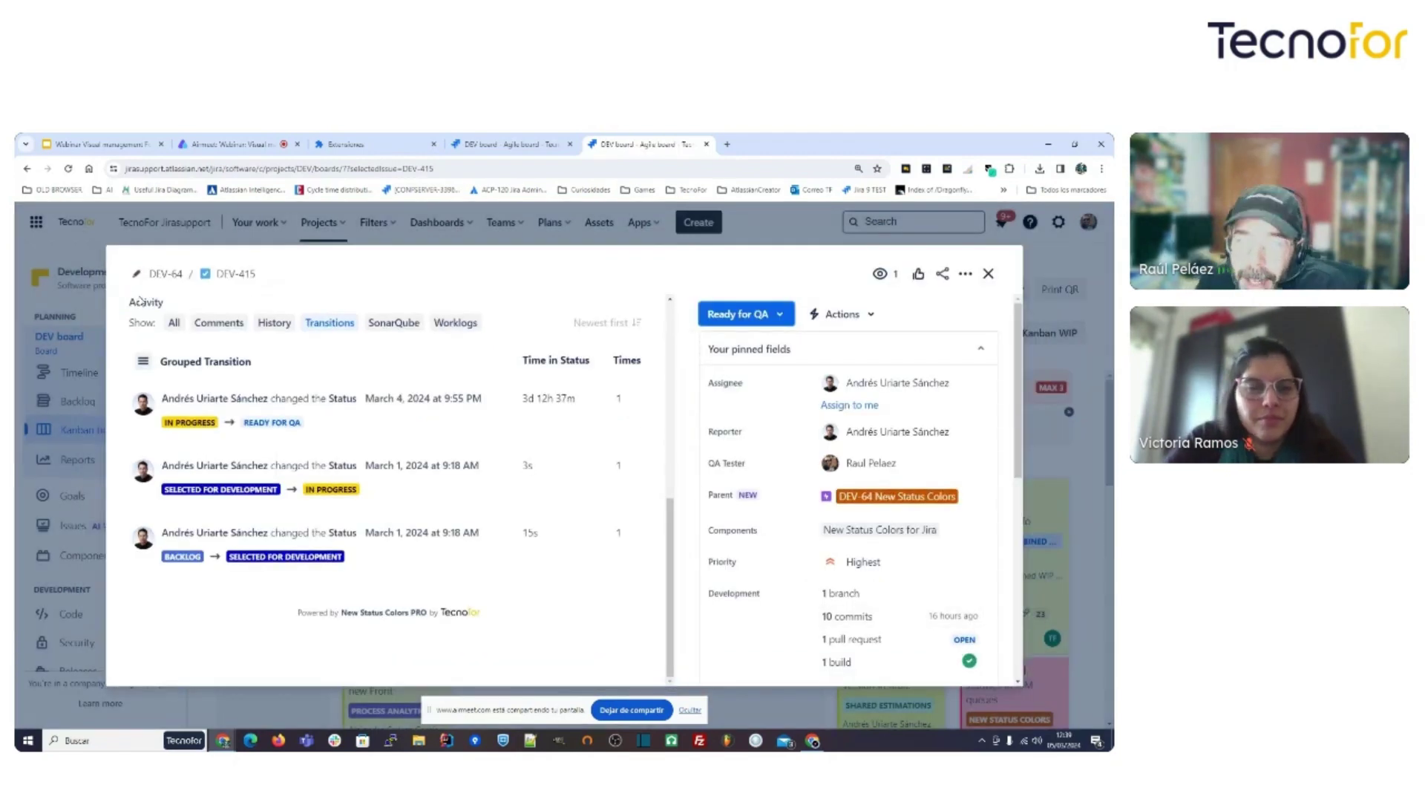
# Switch the transitions activity of DEV-415 to the Time in Status view and examine the time per status.
pyautogui.click(143, 361)
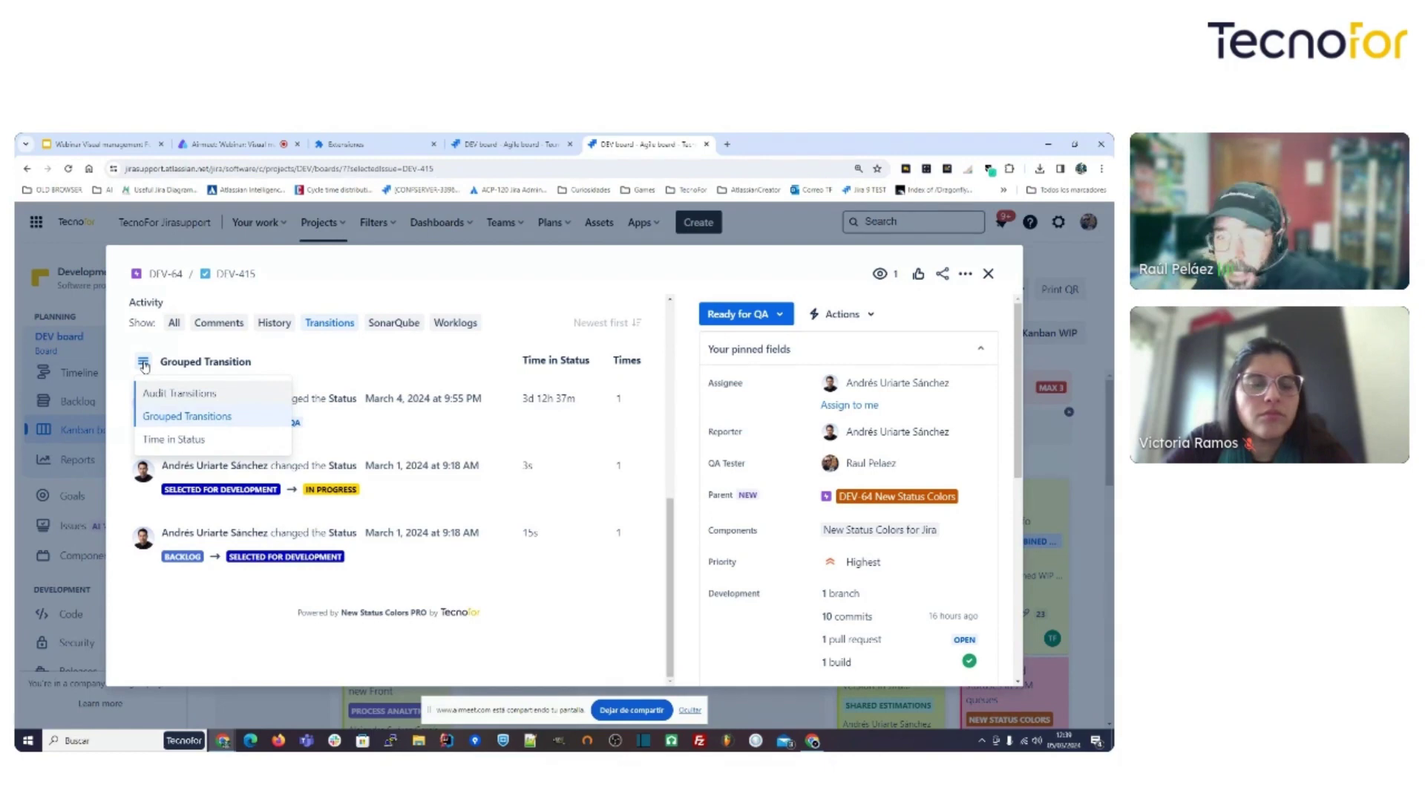
pyautogui.click(195, 444)
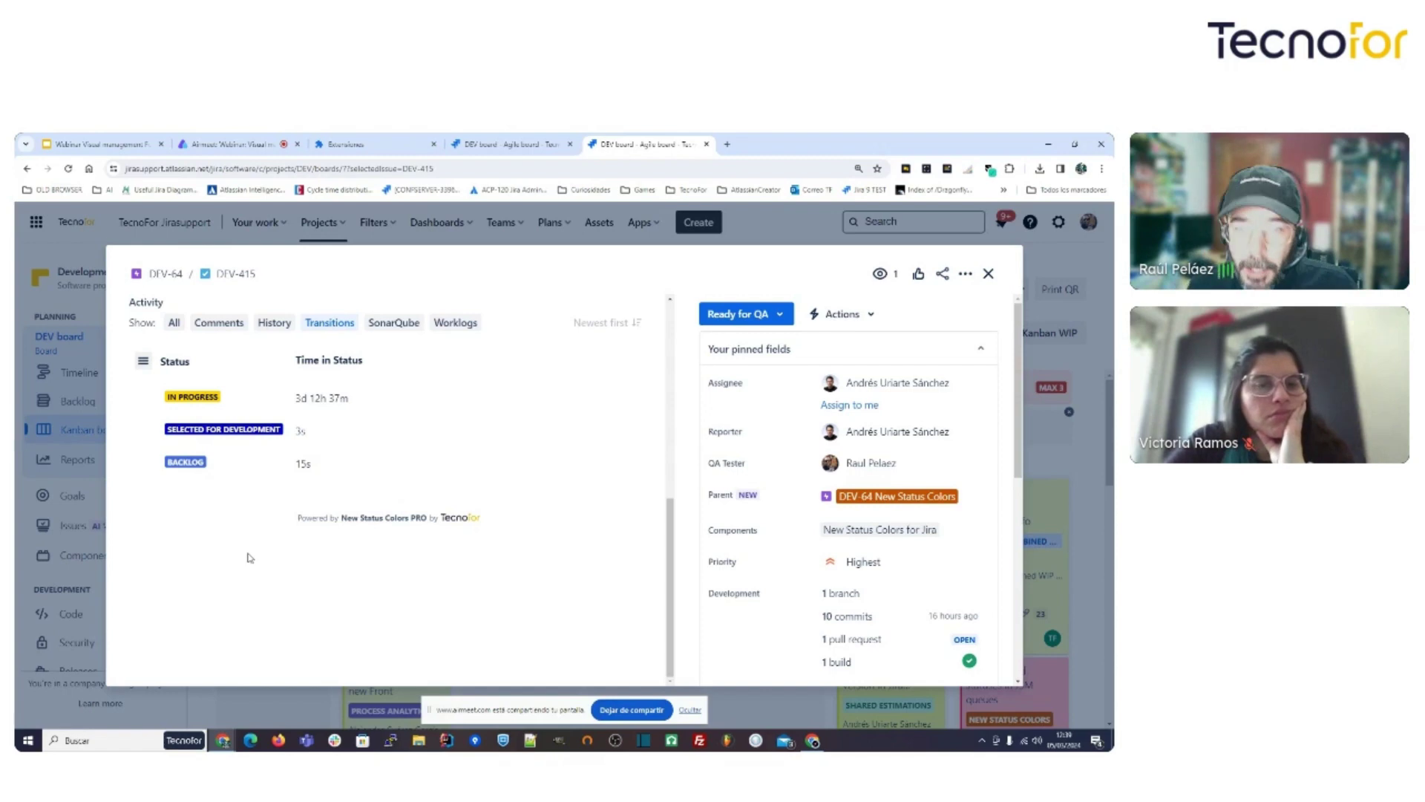
pyautogui.click(143, 361)
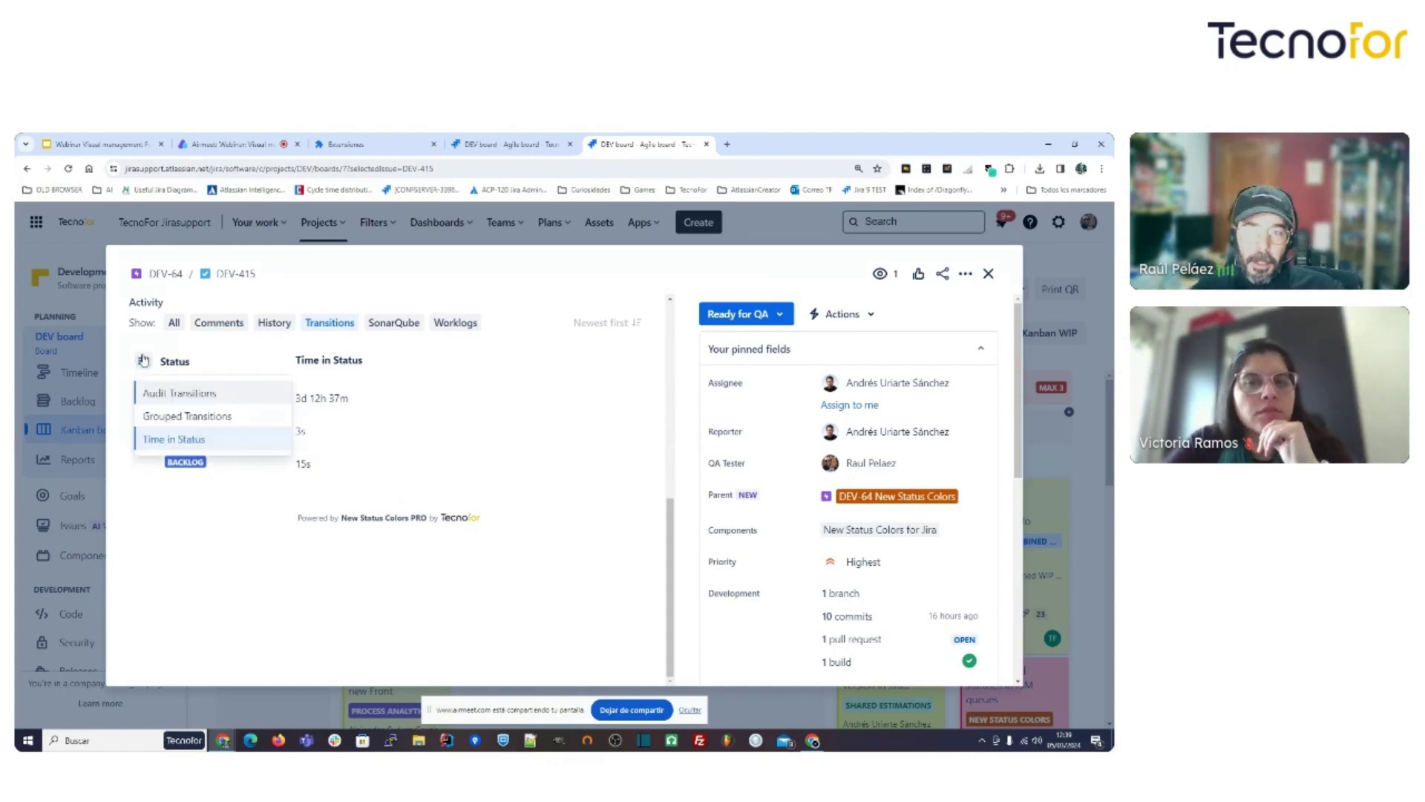
pyautogui.click(408, 450)
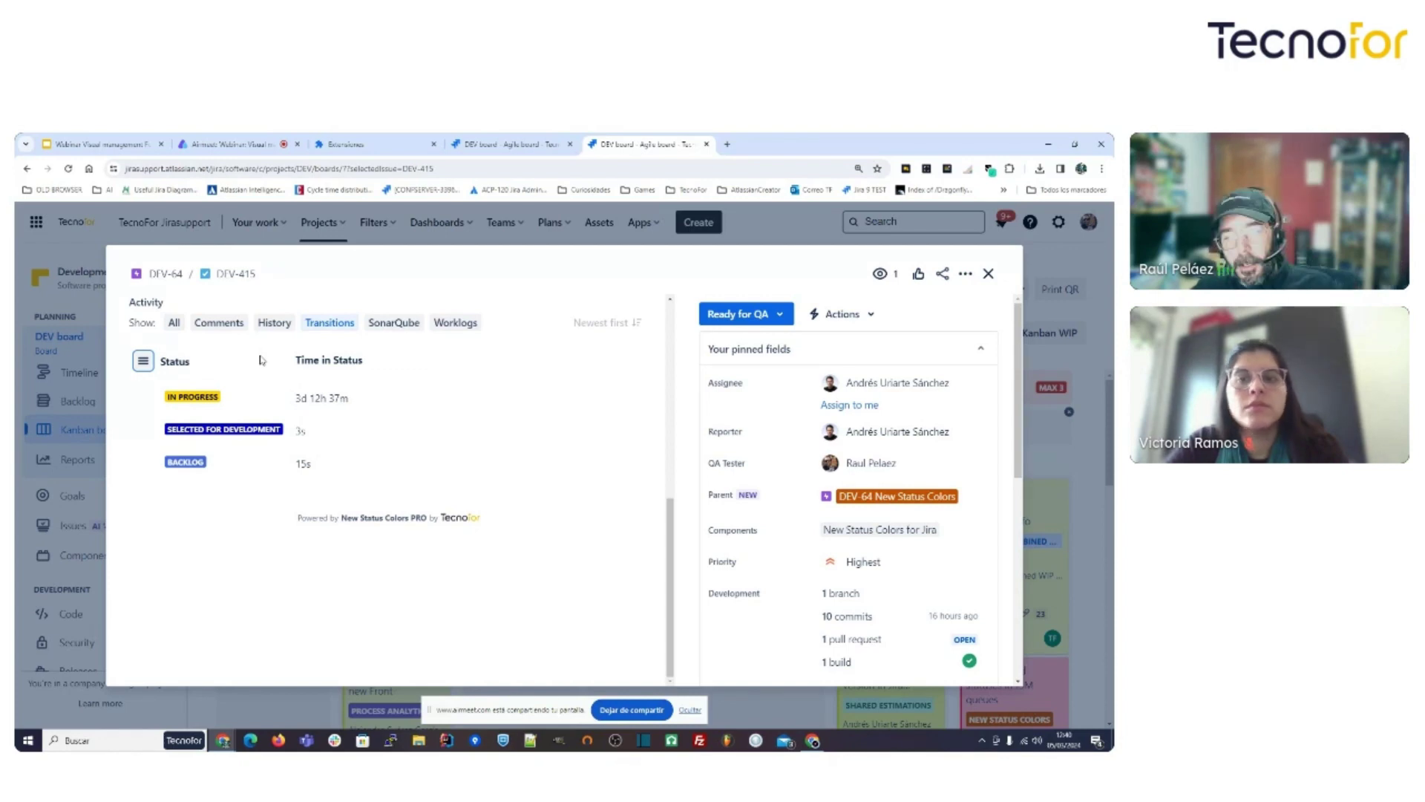
pyautogui.scroll(4, 475, 419)
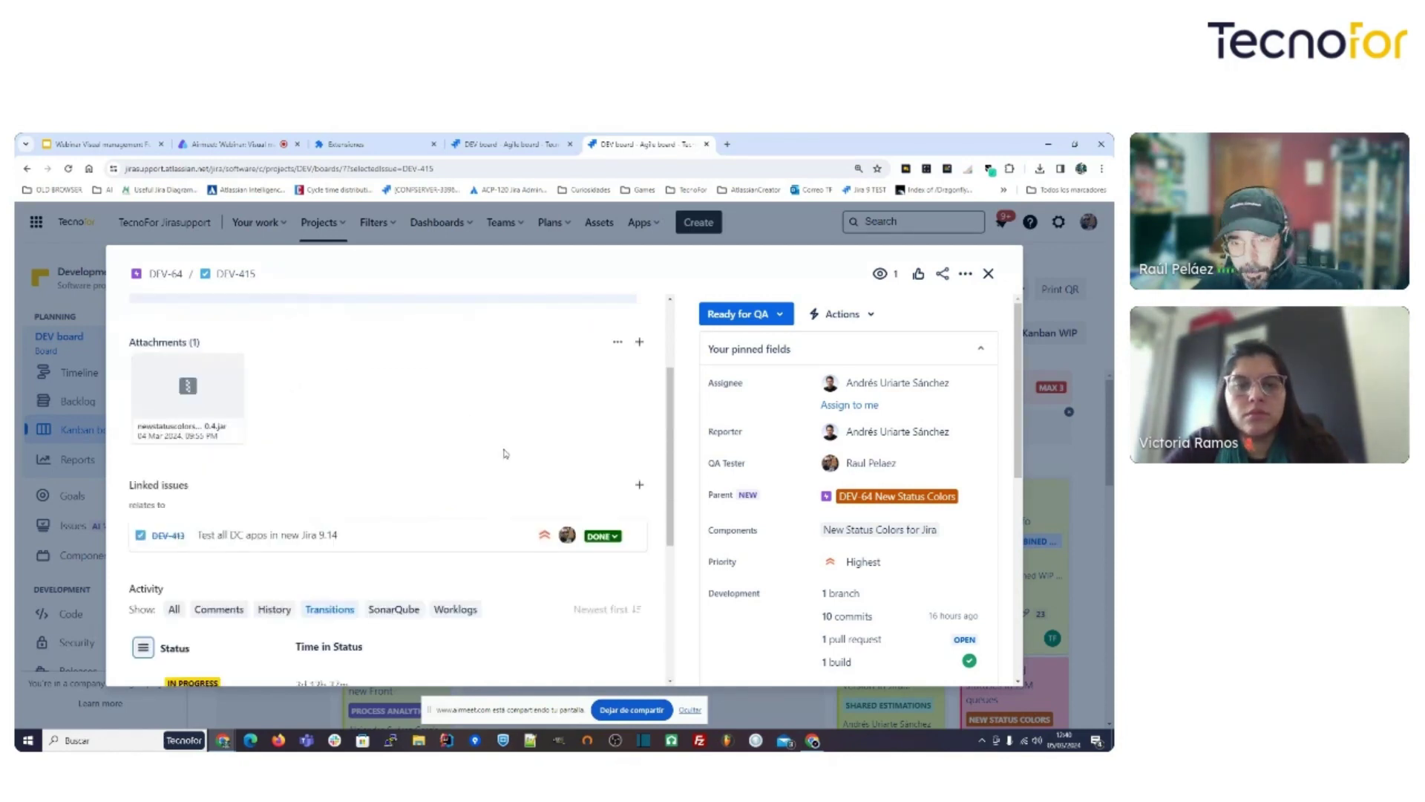
# Show the History activity of DEV-415 and look through its time logging and status change entries.
pyautogui.scroll(-3, 505, 452)
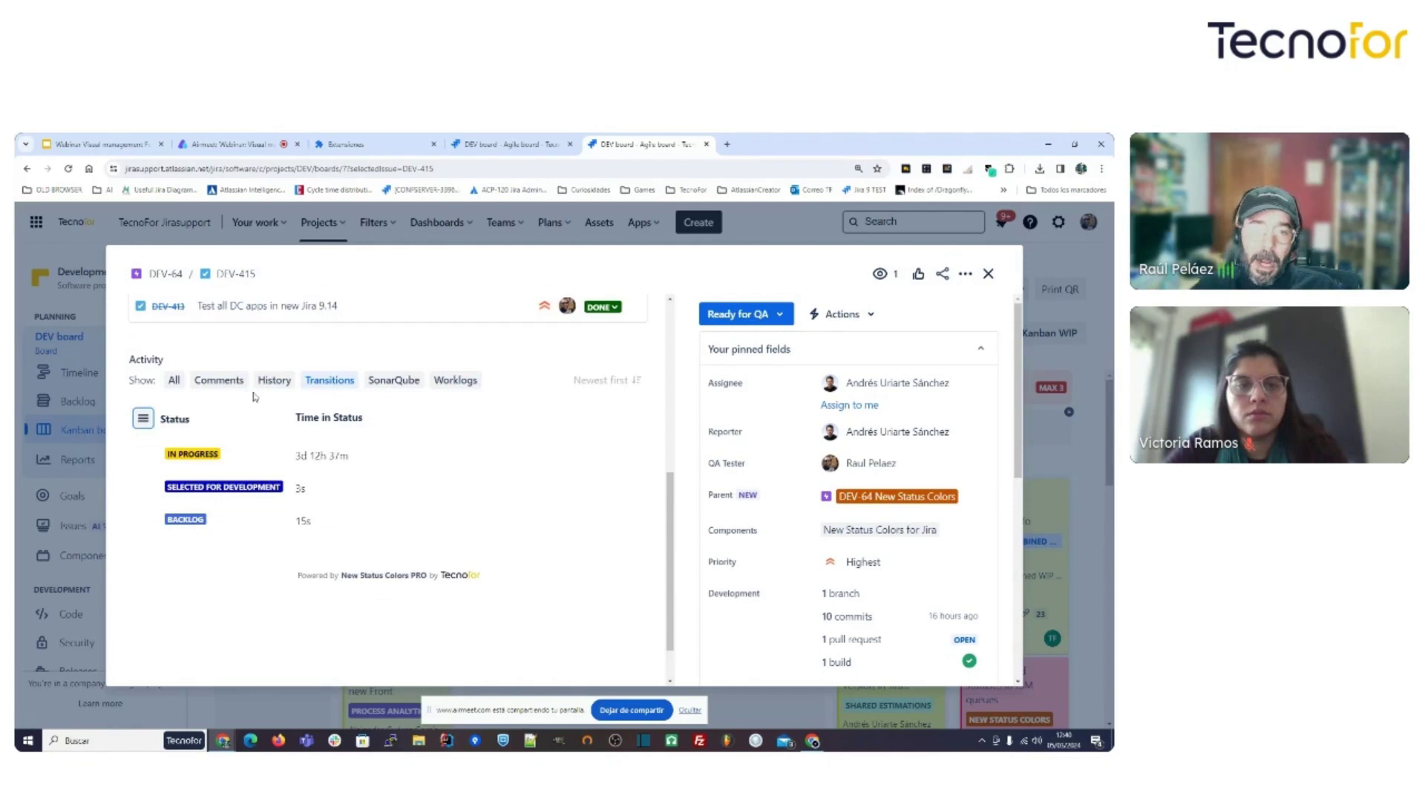
pyautogui.click(275, 380)
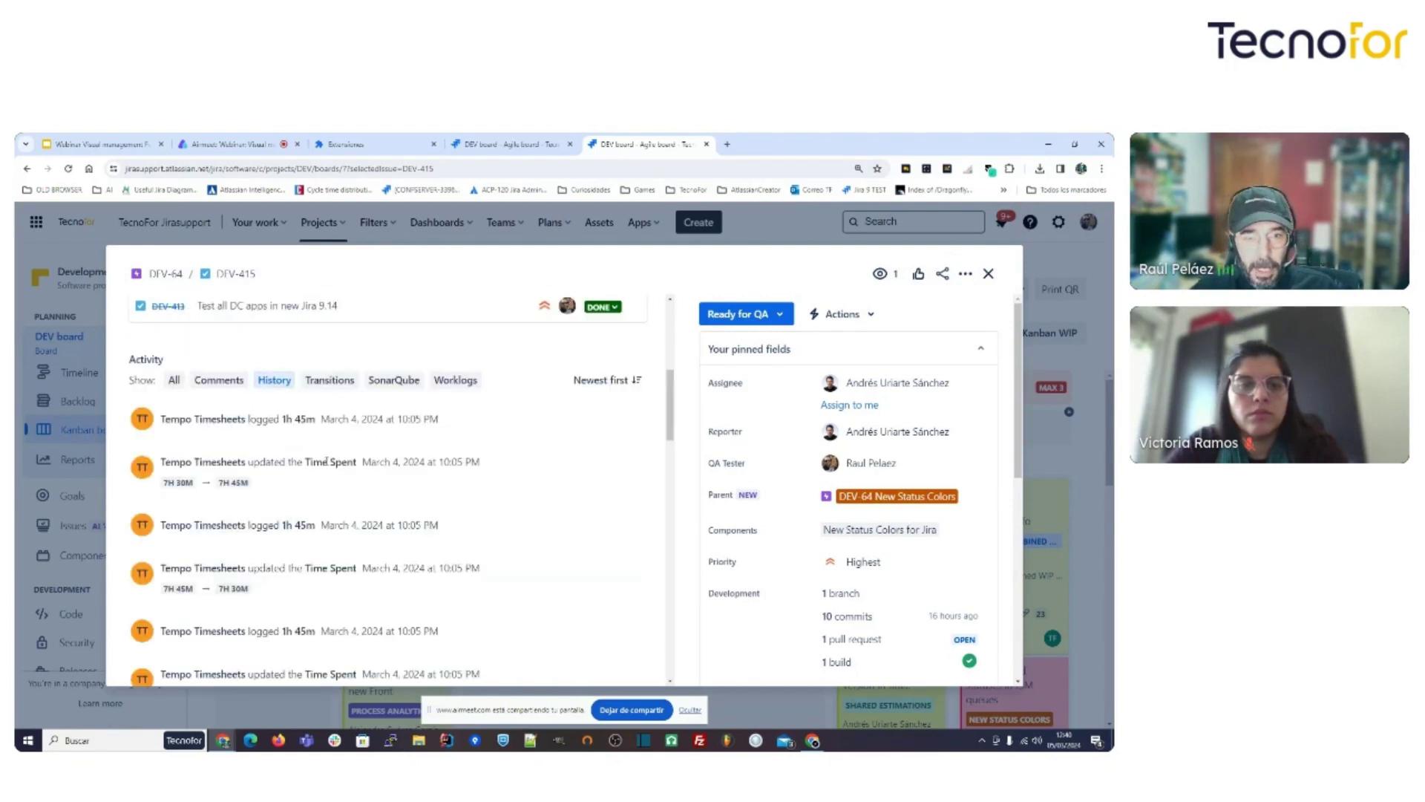
pyautogui.scroll(1, 327, 464)
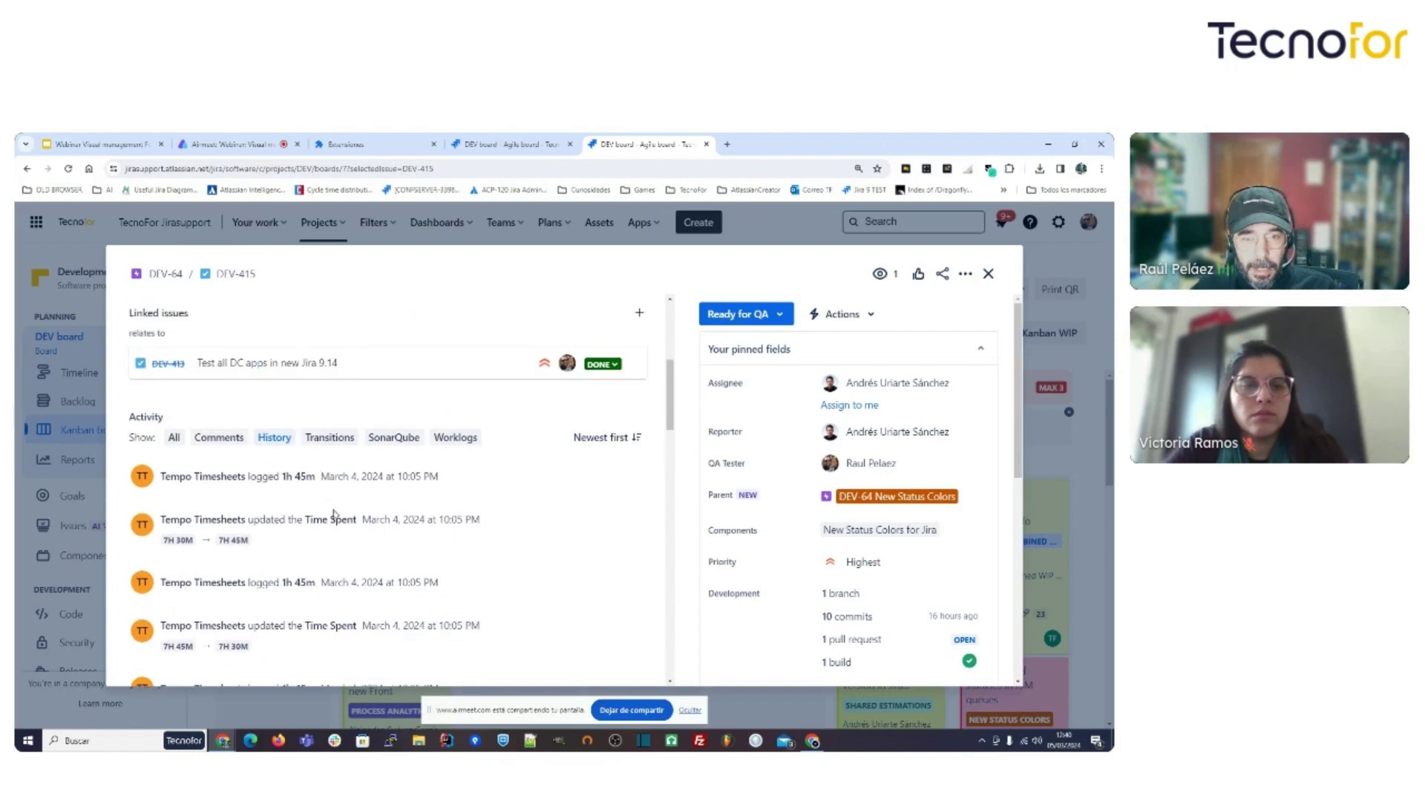
pyautogui.scroll(-10, 322, 553)
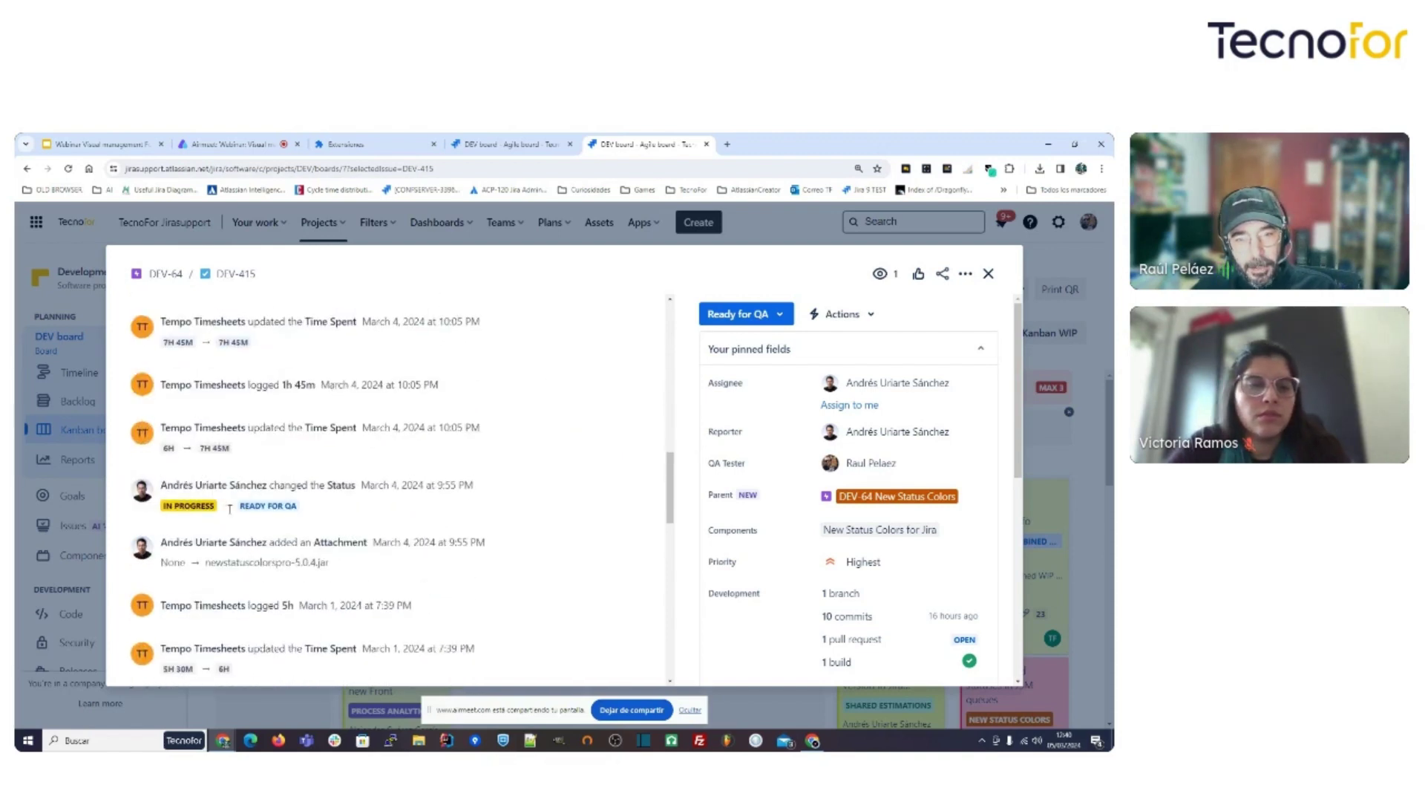
pyautogui.scroll(-10, 271, 520)
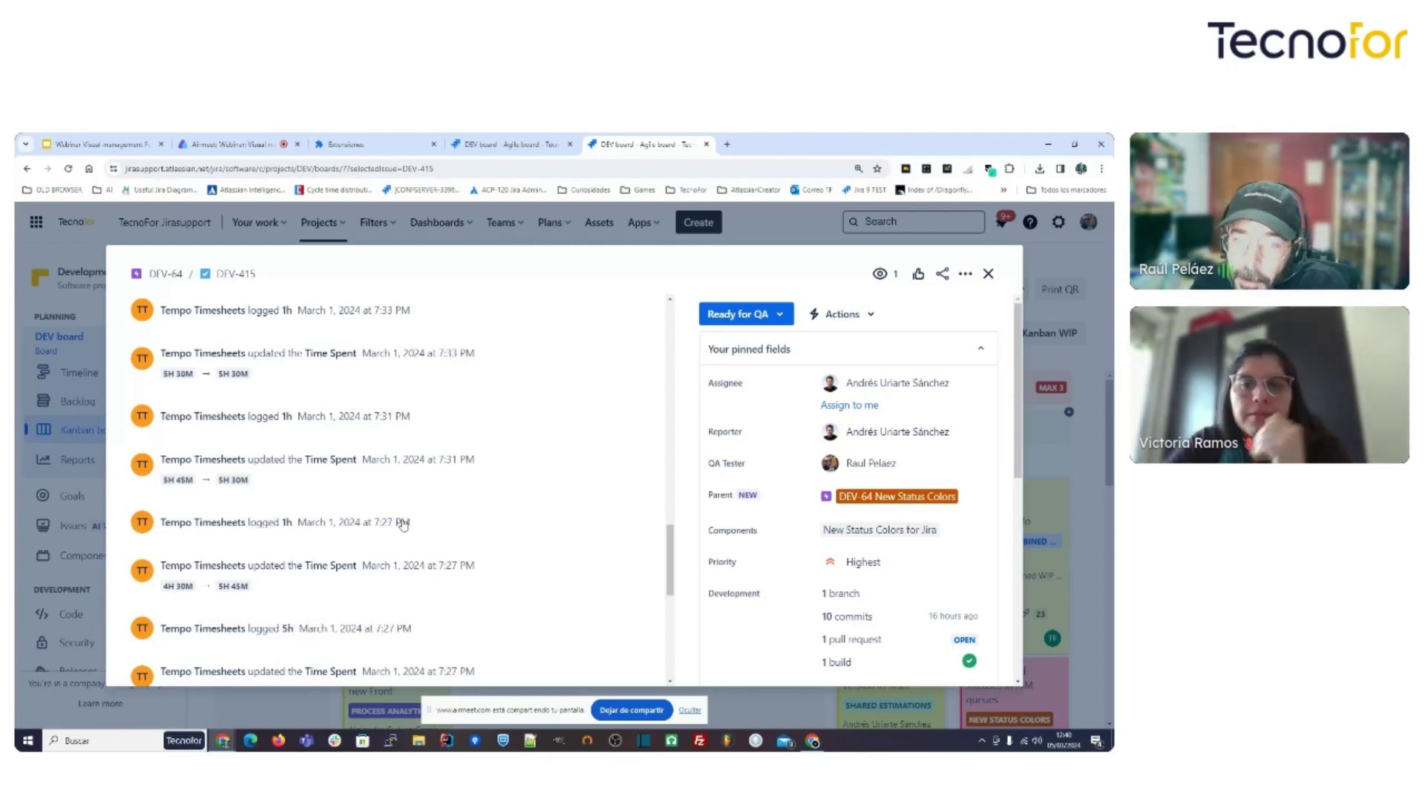
pyautogui.scroll(5, 401, 523)
pyautogui.scroll(5, 403, 523)
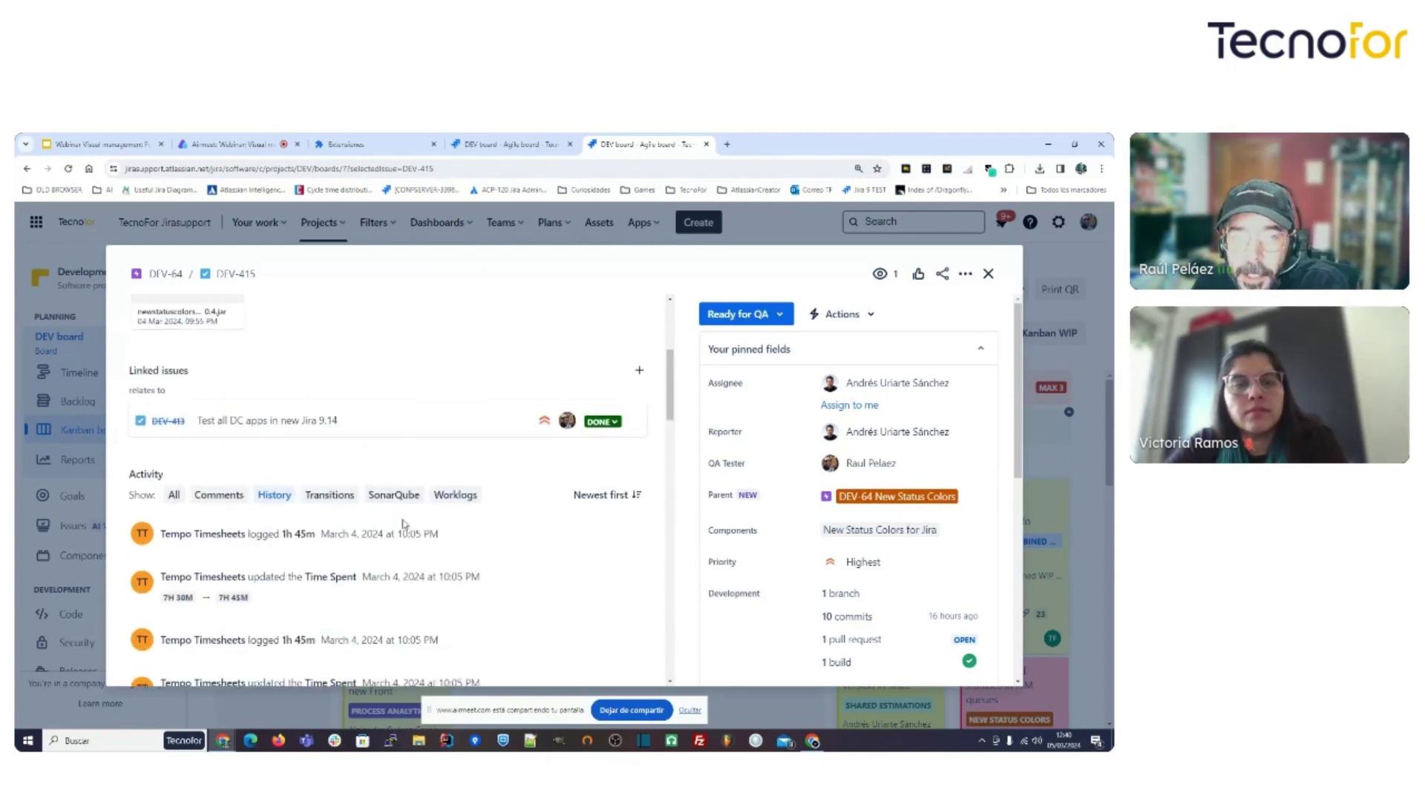
# Return the activity of DEV-415 to Transitions and close the issue.
pyautogui.click(336, 499)
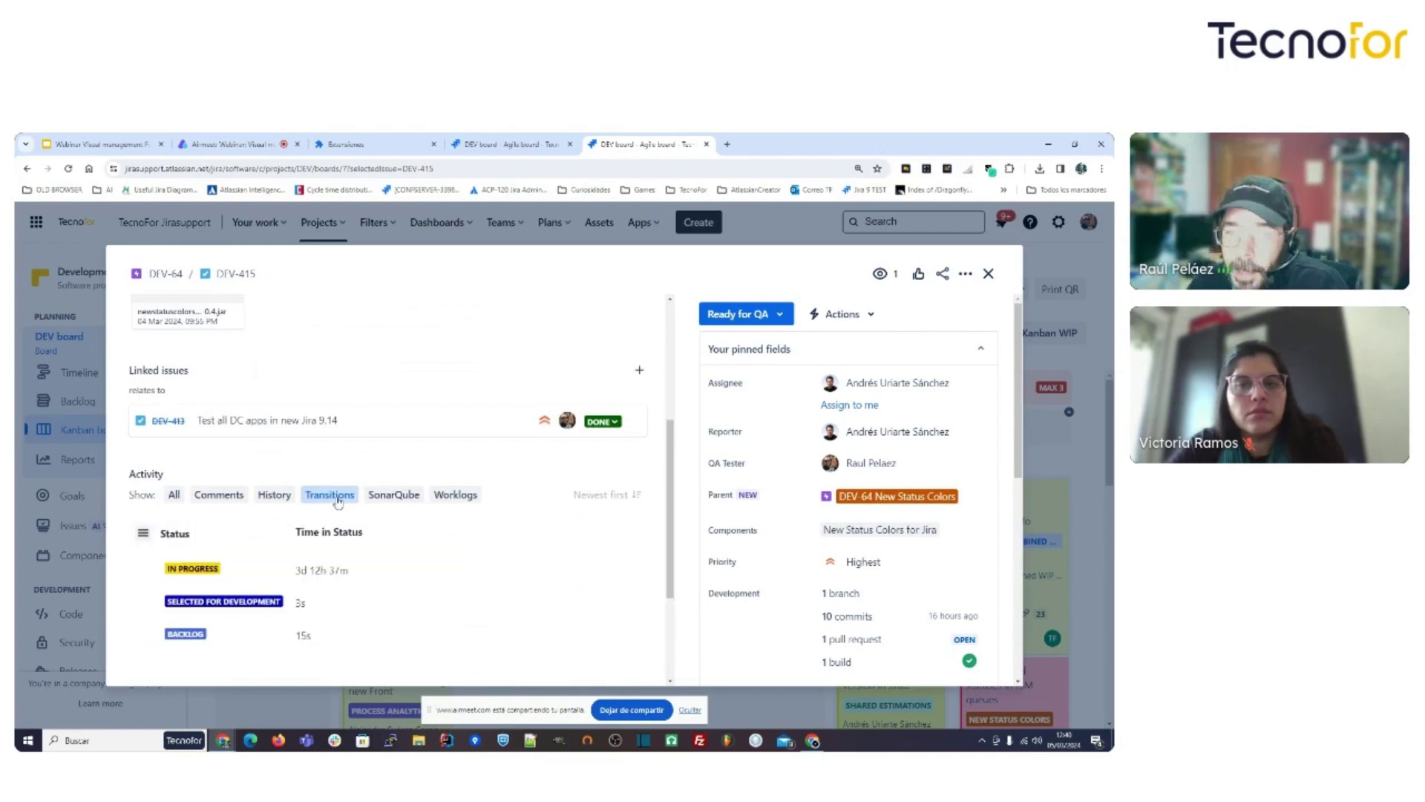
pyautogui.scroll(4, 455, 554)
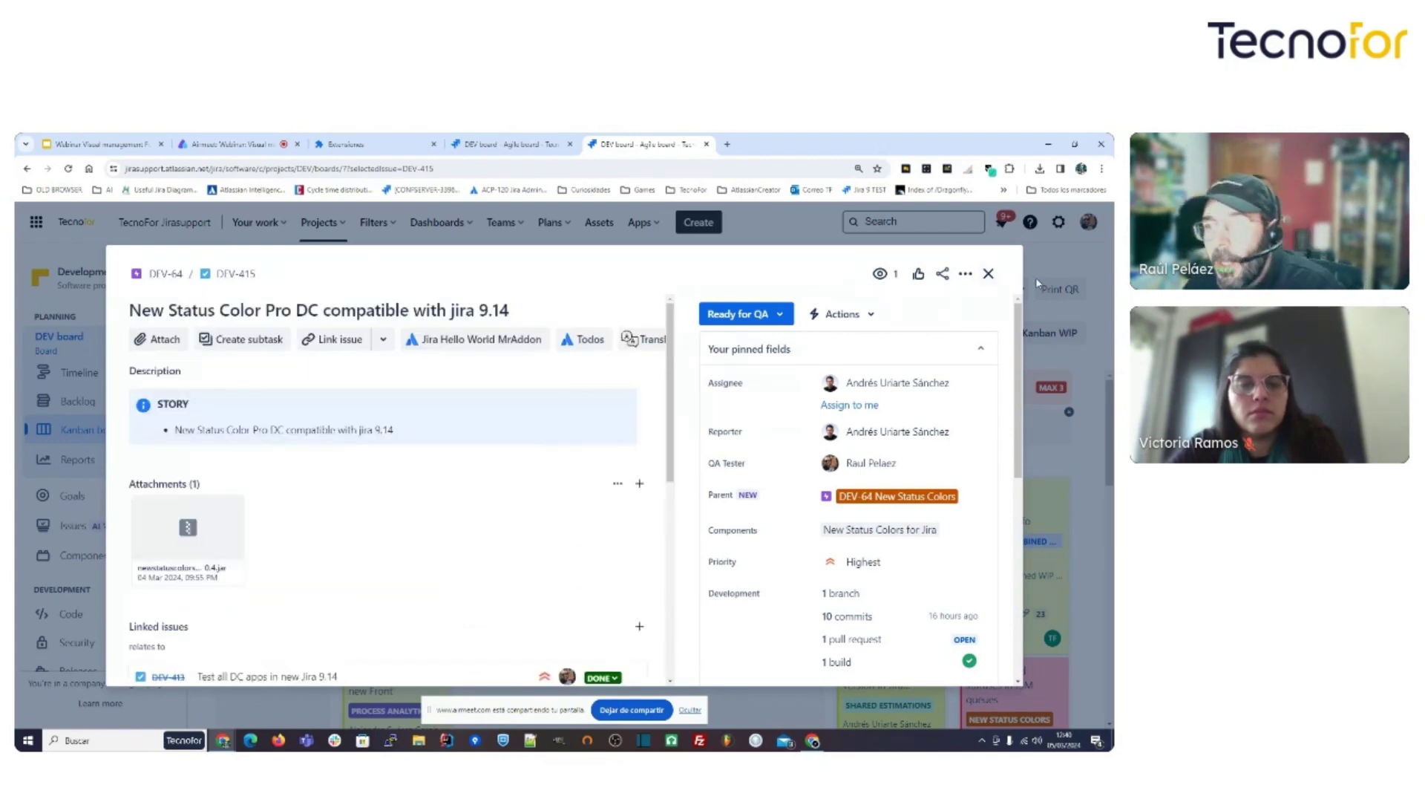
pyautogui.click(988, 274)
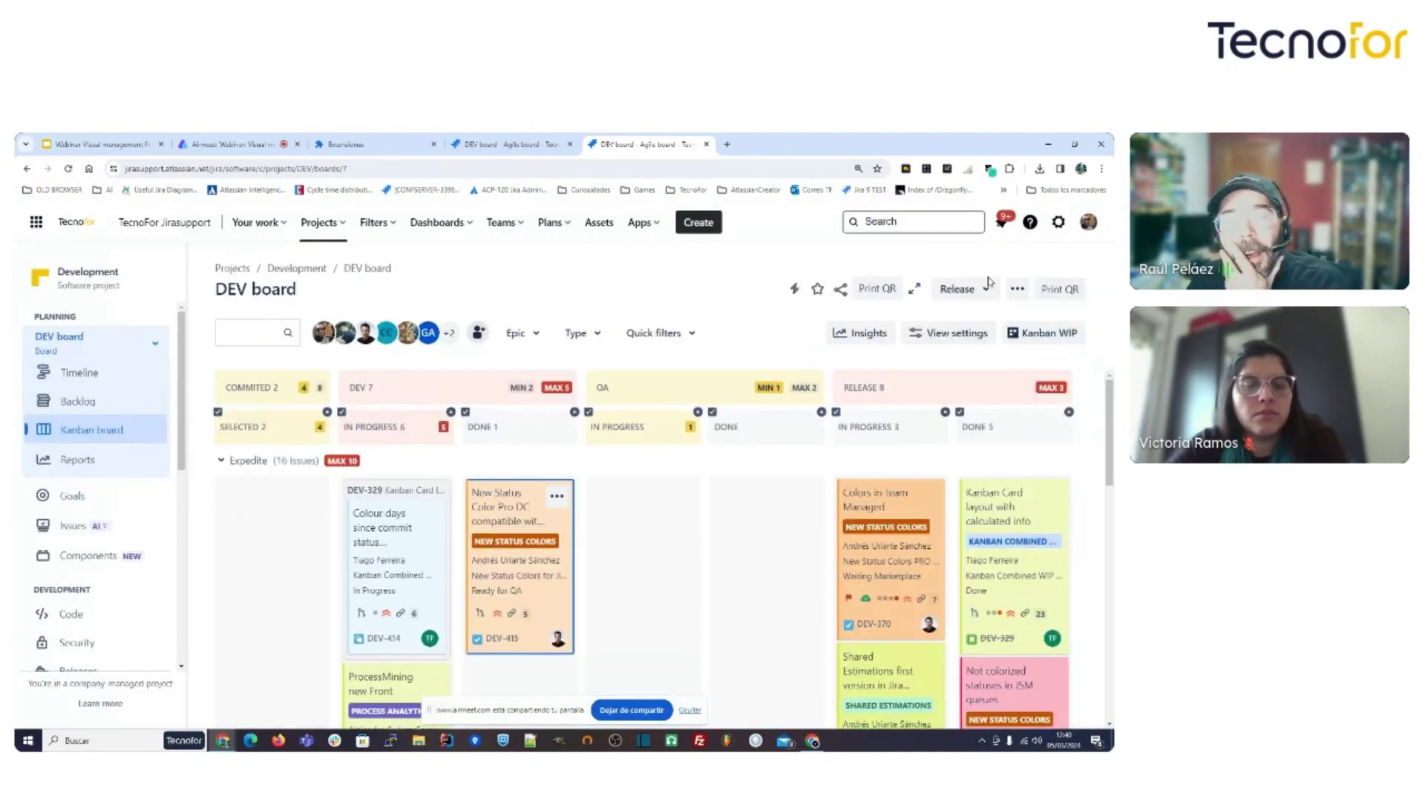
# Switch the Jira theme to Dark.
pyautogui.click(1089, 223)
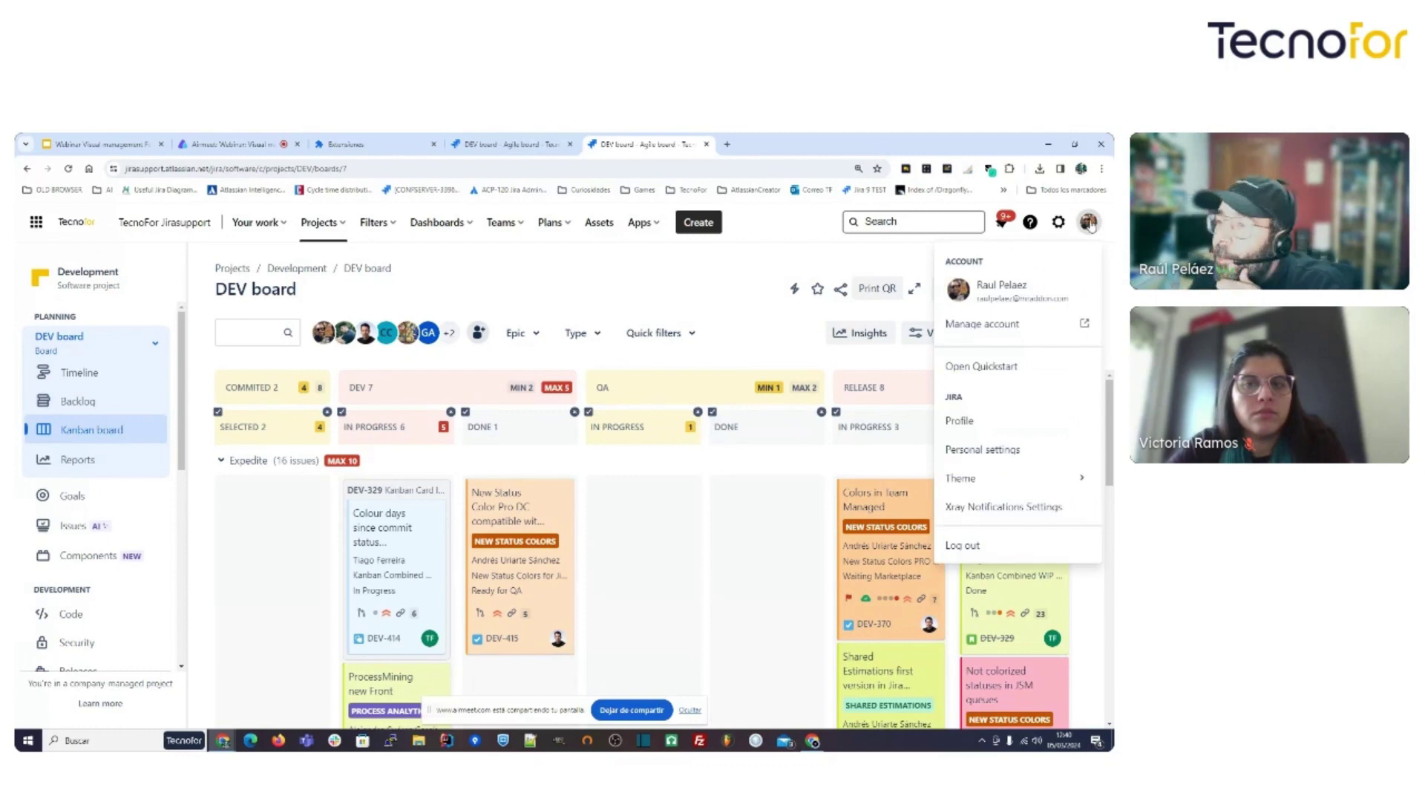
pyautogui.click(1038, 481)
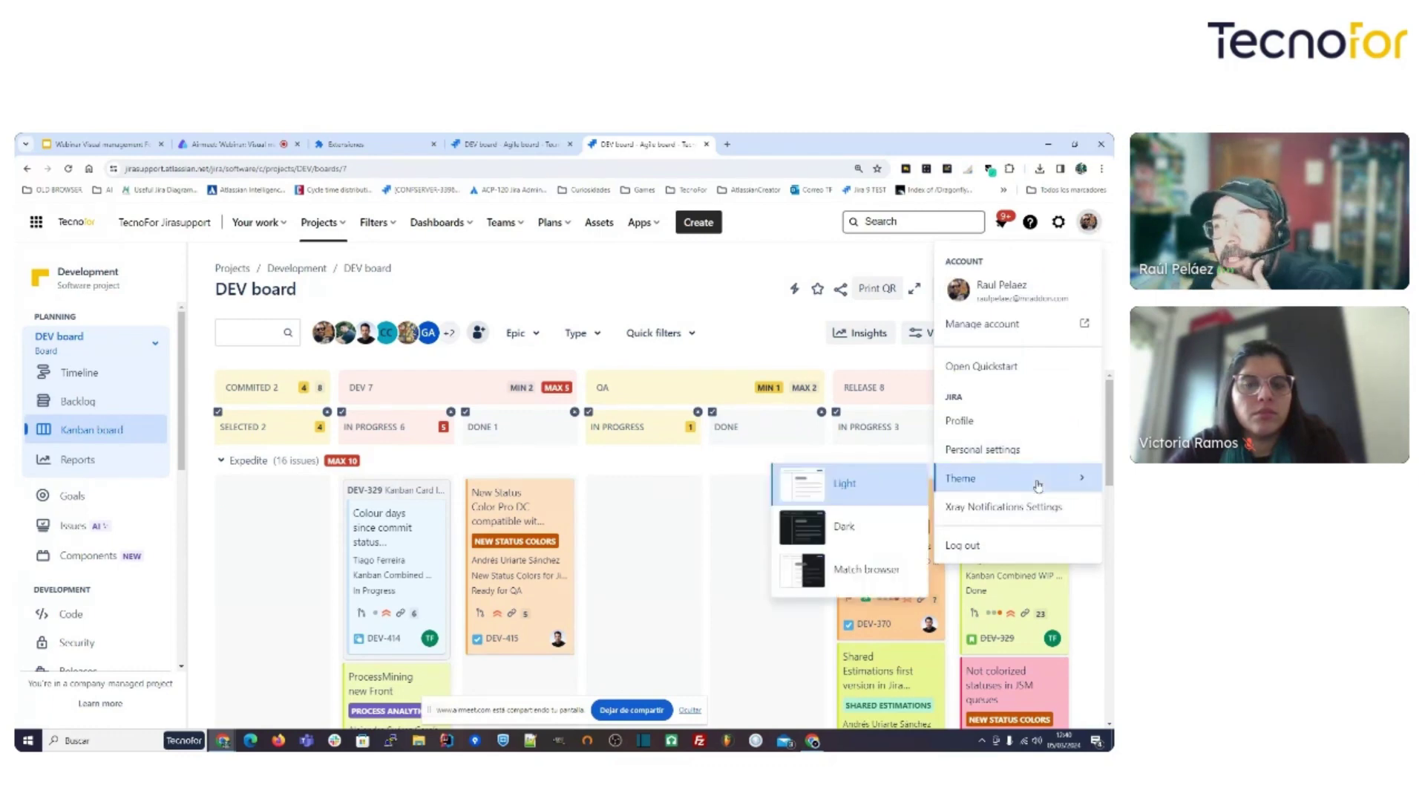
pyautogui.click(865, 541)
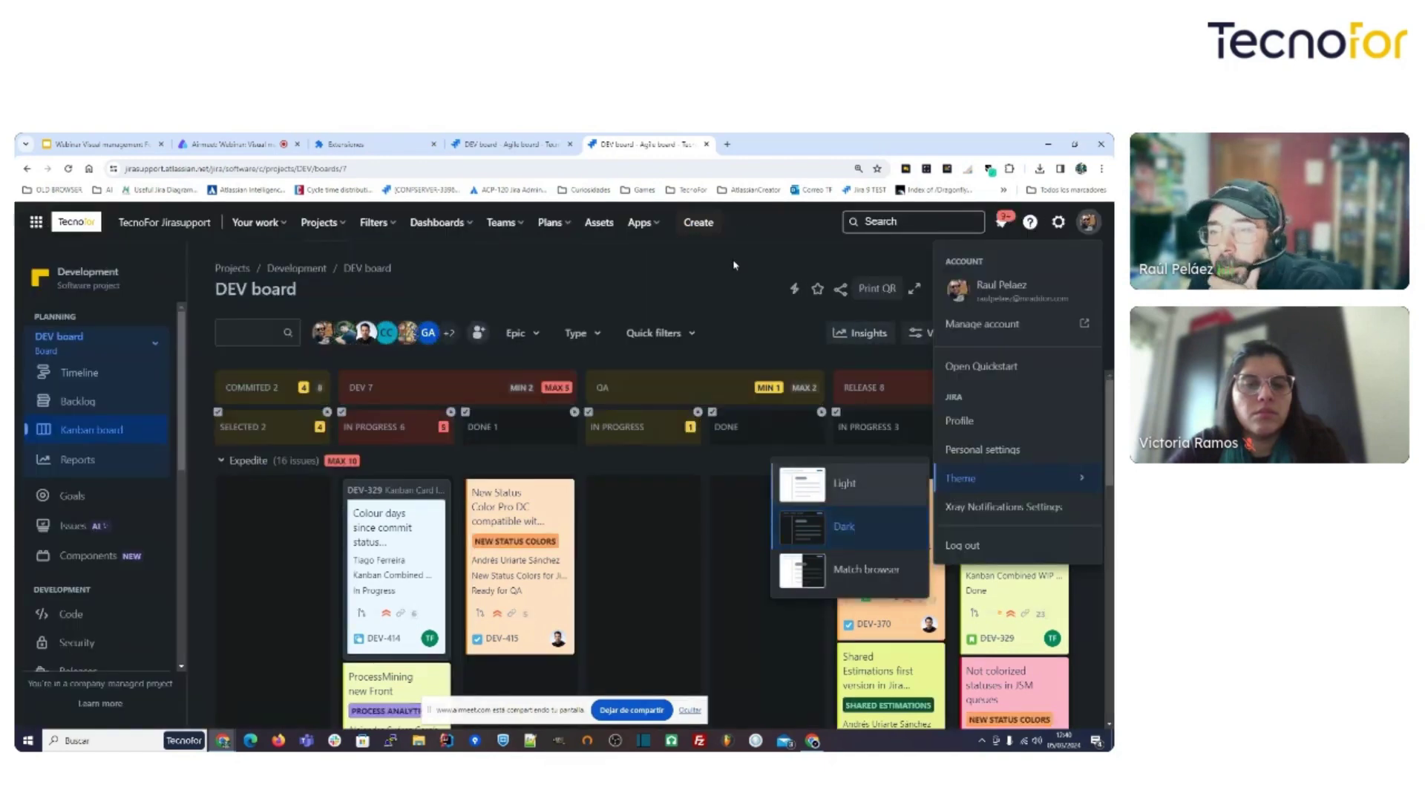
pyautogui.click(735, 265)
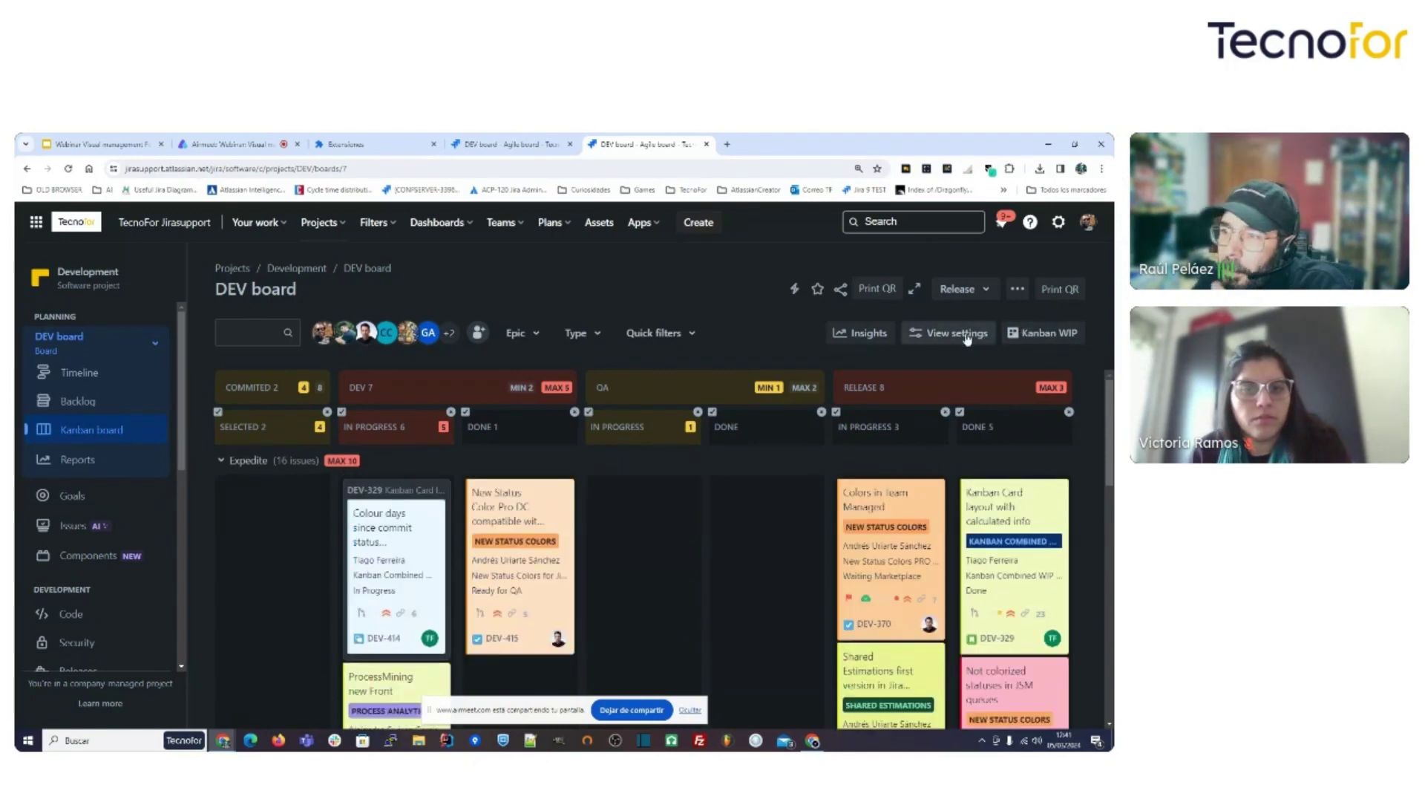
# Turn off the Kanban WIP Card Colors option on the DEV board, check the cards, and turn it back on.
pyautogui.click(1046, 334)
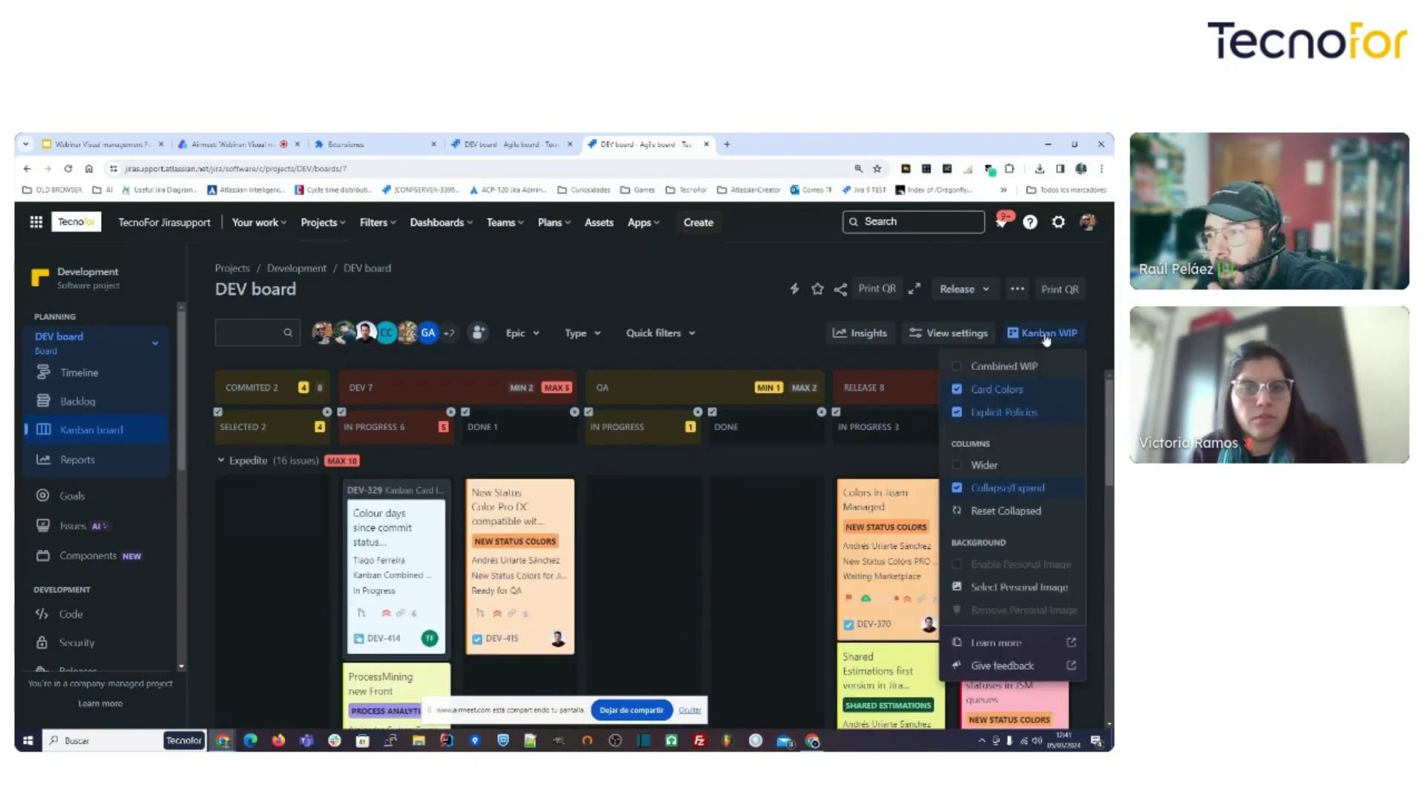
pyautogui.click(998, 389)
pyautogui.click(750, 563)
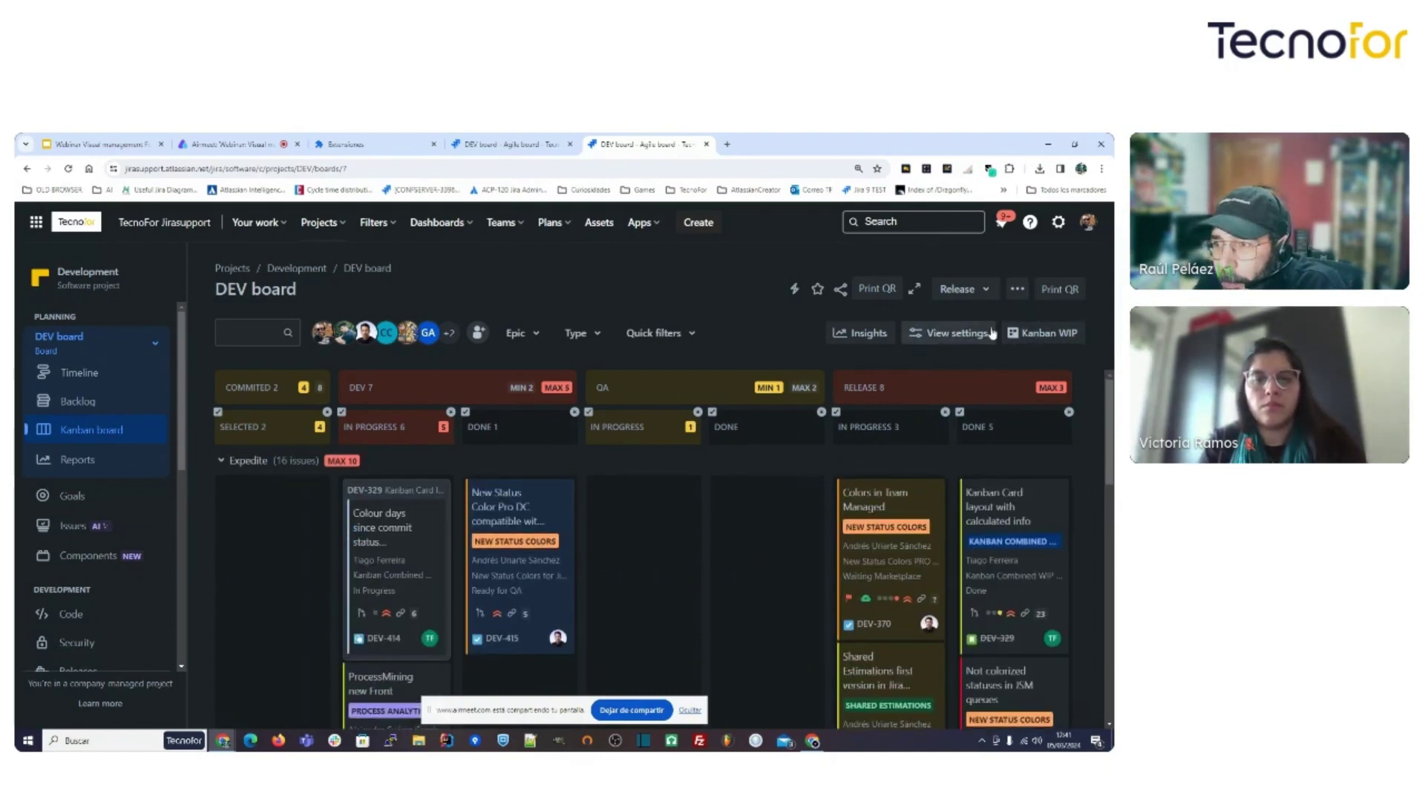
pyautogui.click(1030, 338)
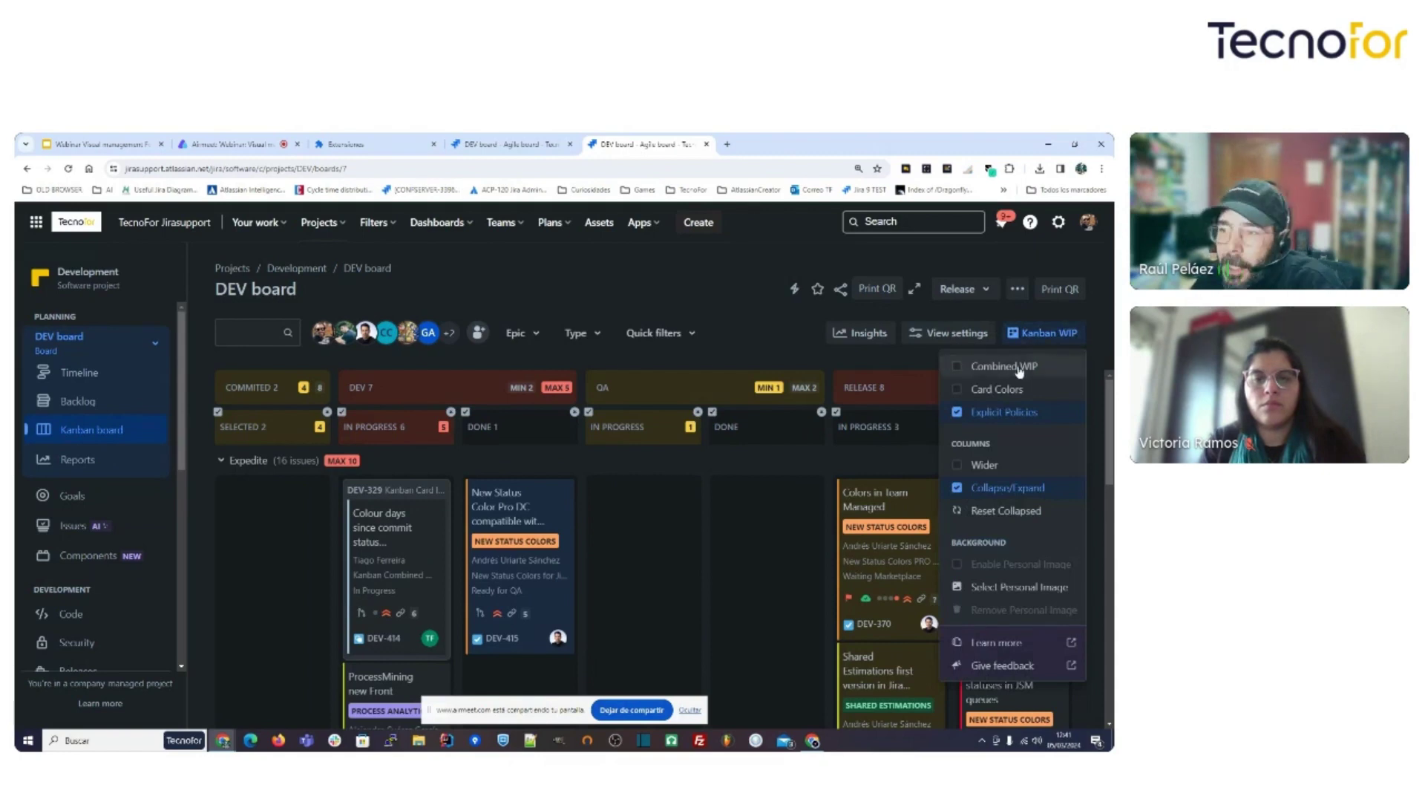
pyautogui.click(1011, 389)
pyautogui.click(763, 306)
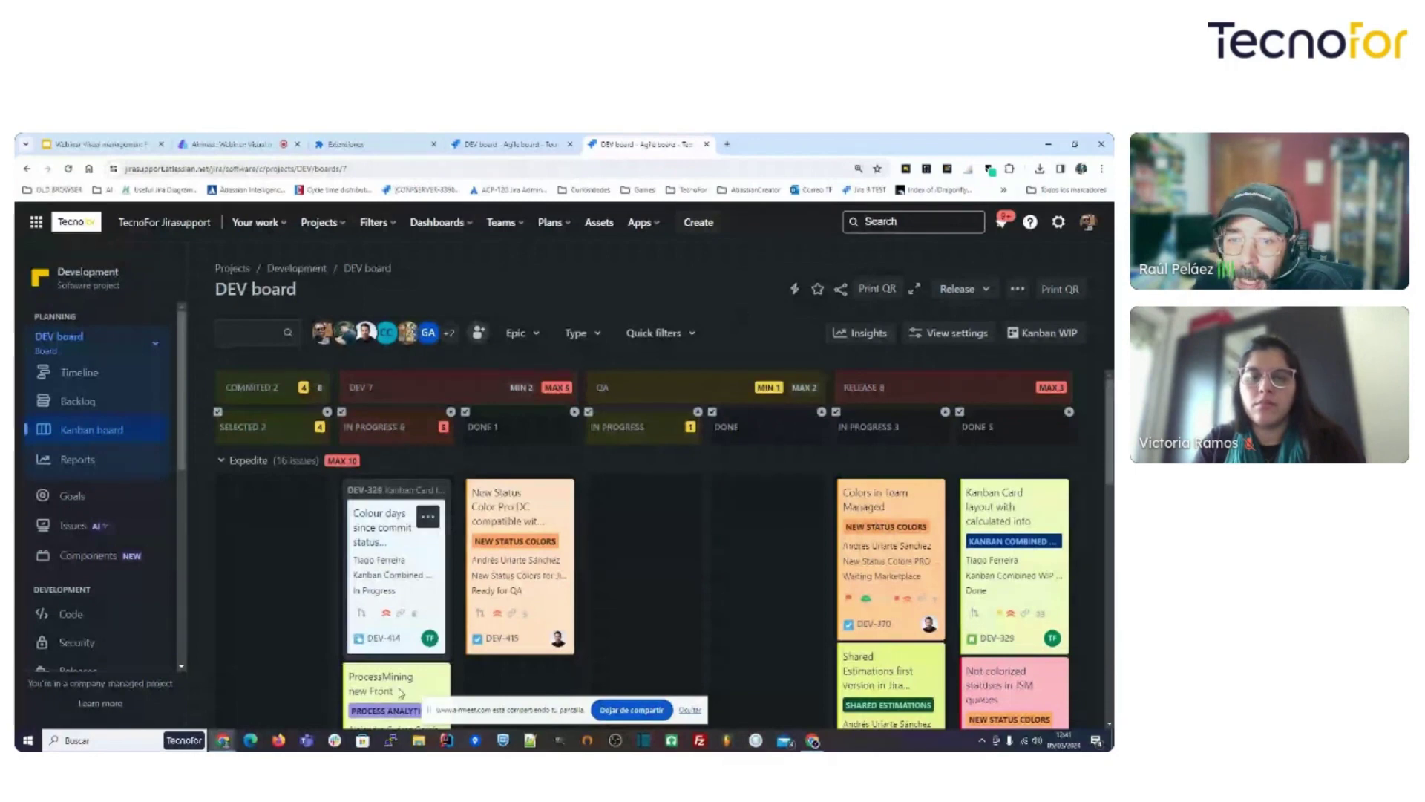
# Open DEV-415 from the dark board and switch its transitions activity to the Grouped Transitions view.
pyautogui.click(527, 581)
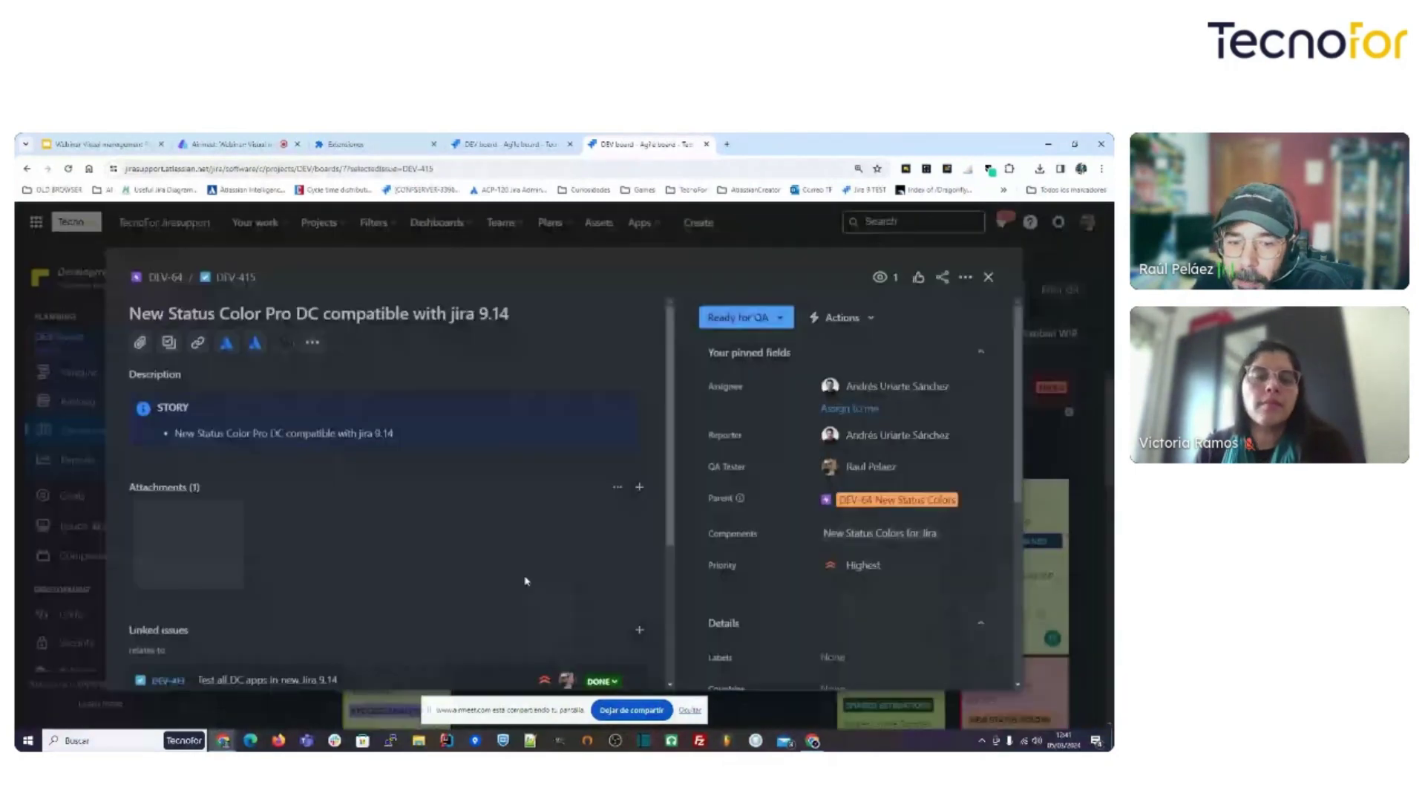
pyautogui.scroll(-4, 483, 455)
pyautogui.scroll(-2, 487, 488)
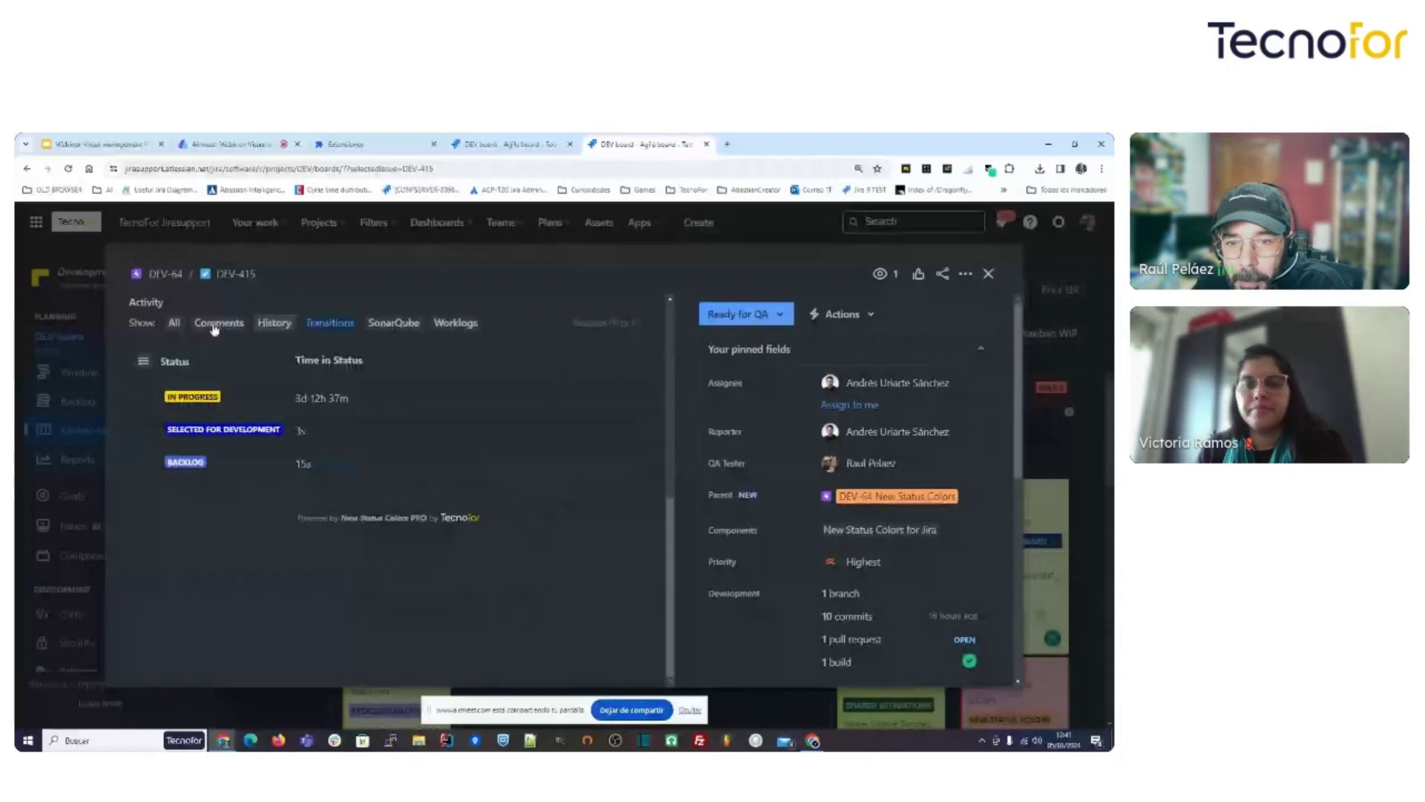
pyautogui.click(145, 363)
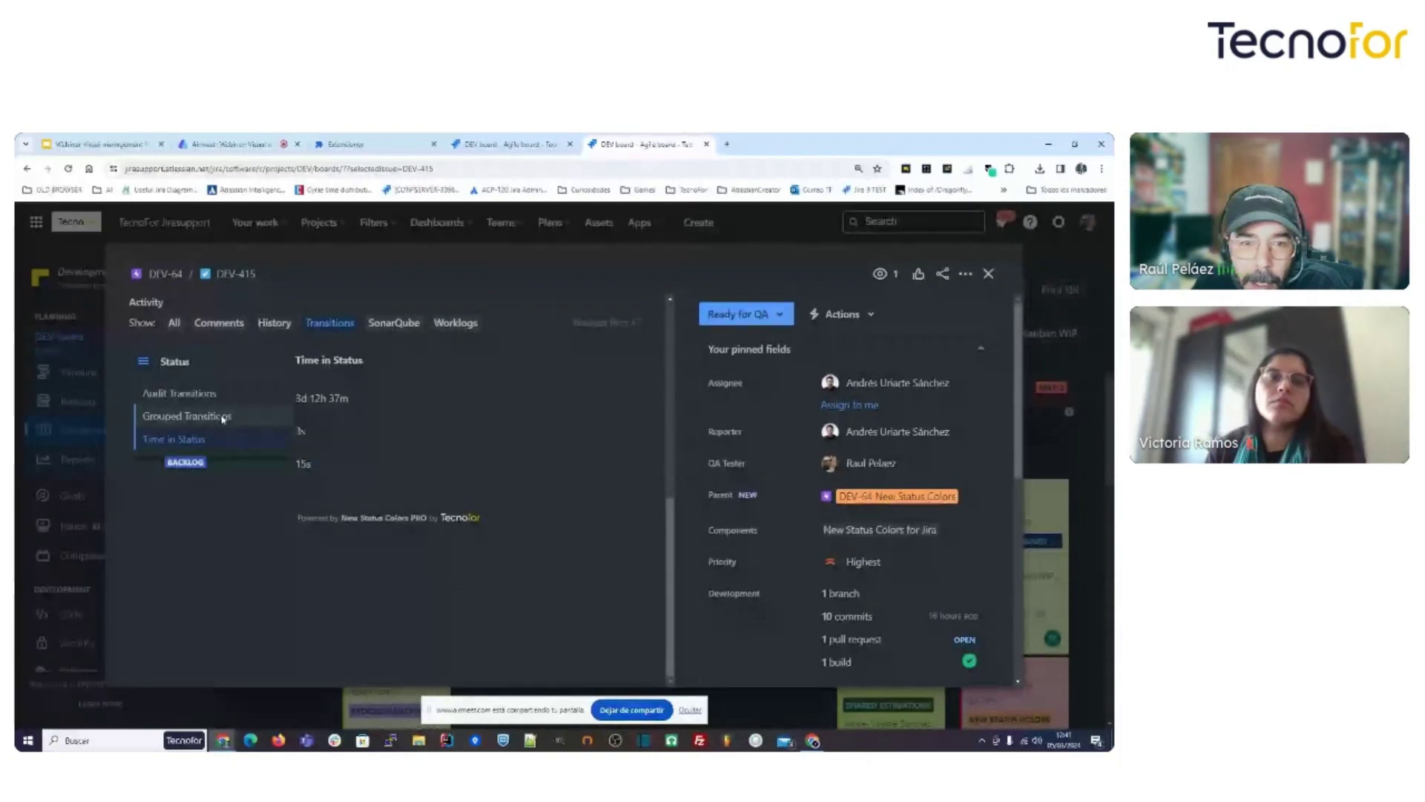
pyautogui.click(187, 416)
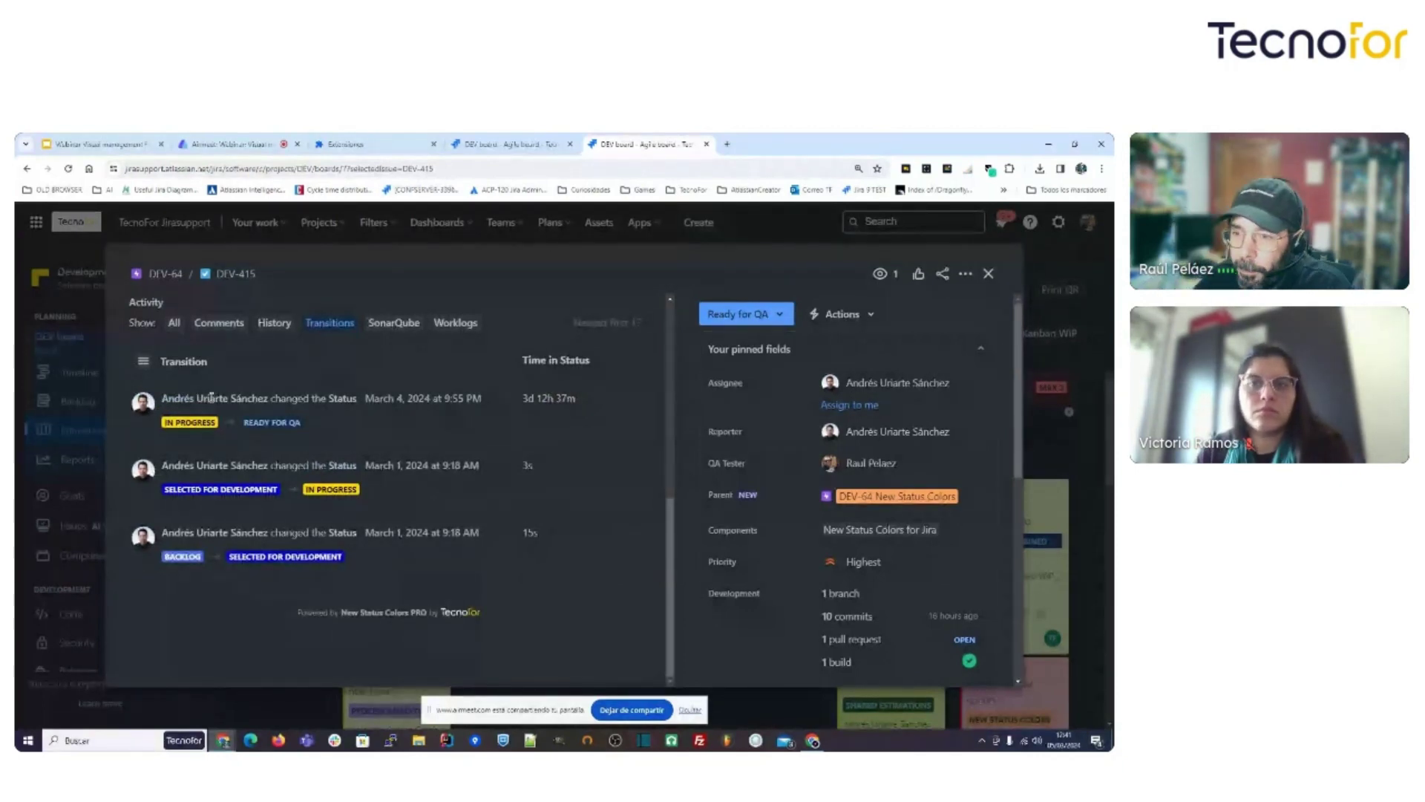
# View the workflow diagram of DEV-415 in the dark theme, and close the diagram and the issue.
pyautogui.click(770, 310)
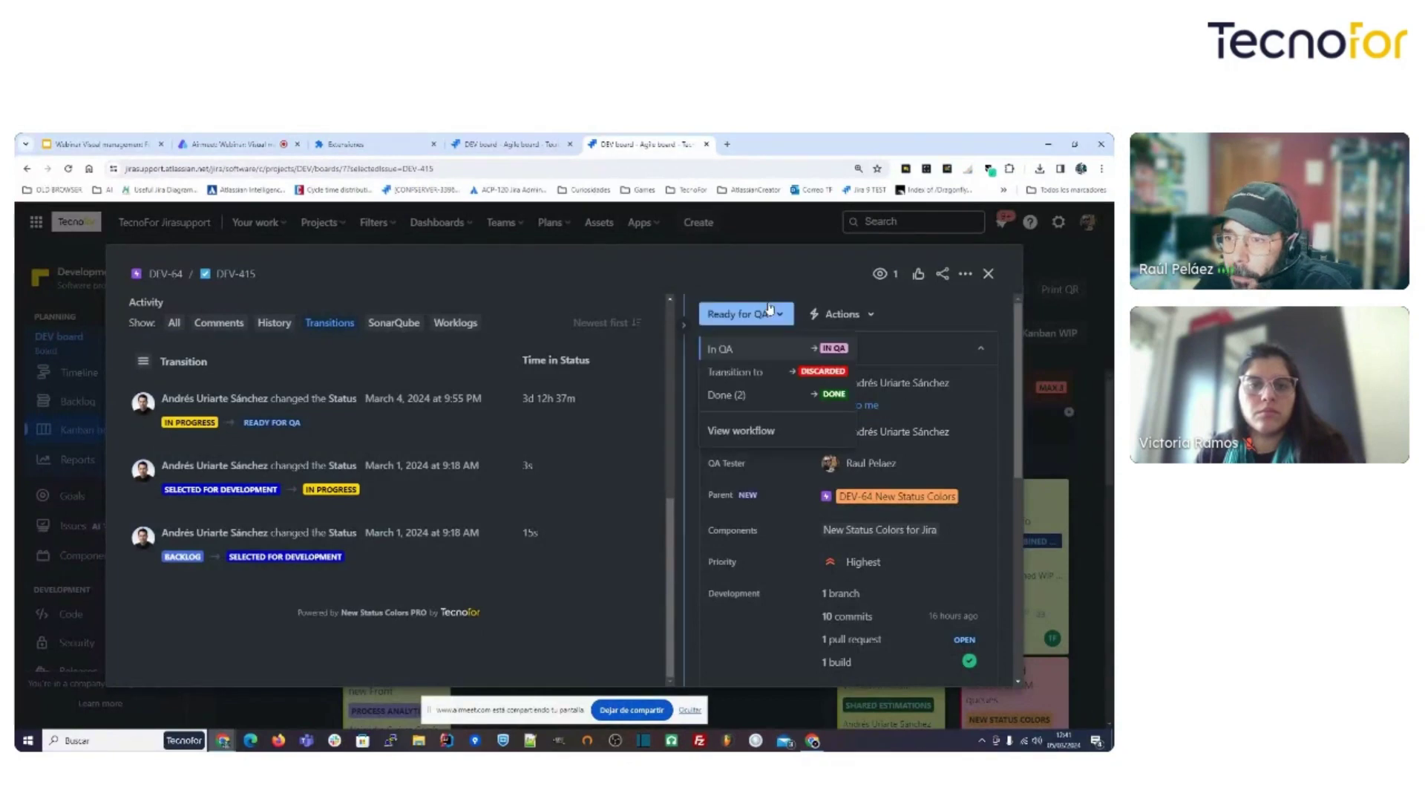
pyautogui.click(742, 431)
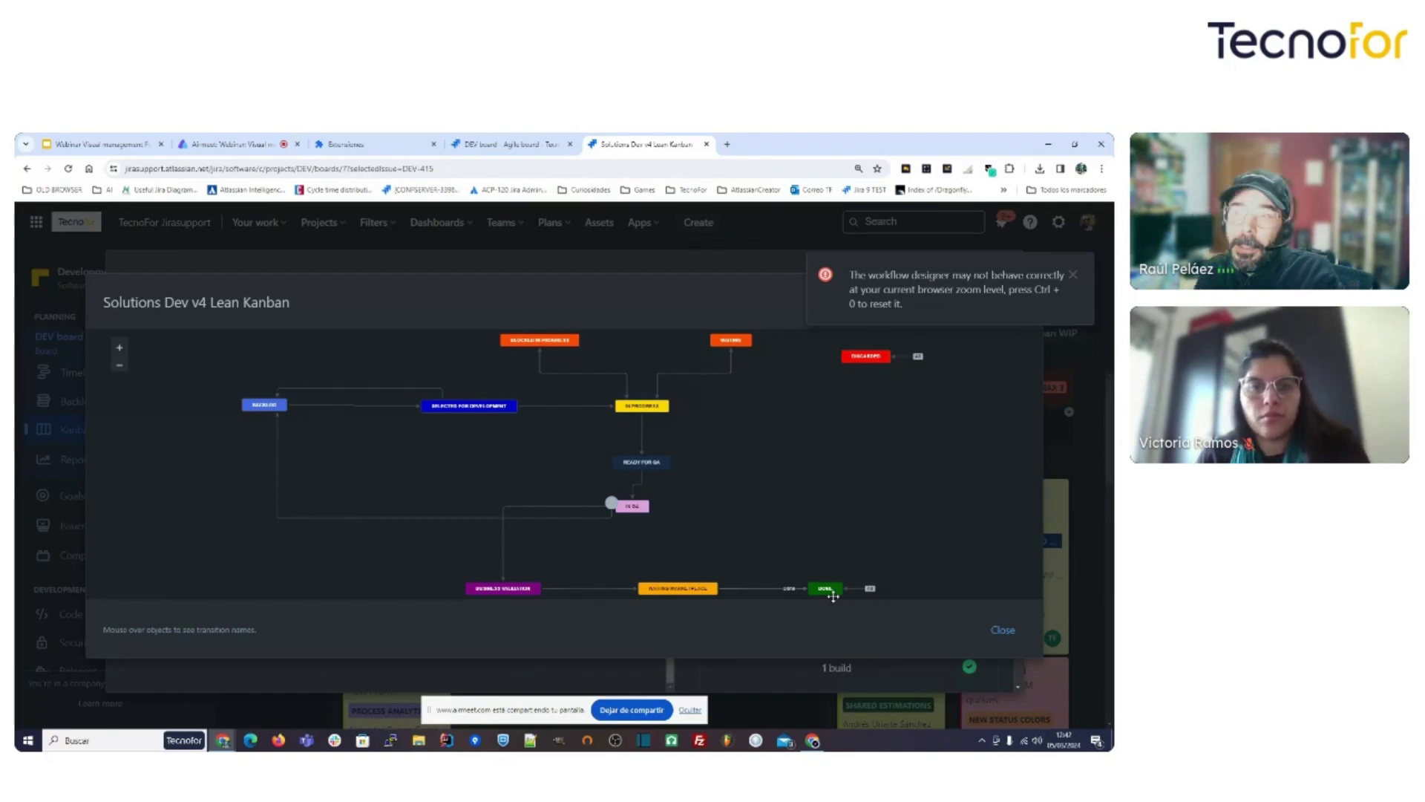
pyautogui.click(1003, 630)
pyautogui.click(991, 276)
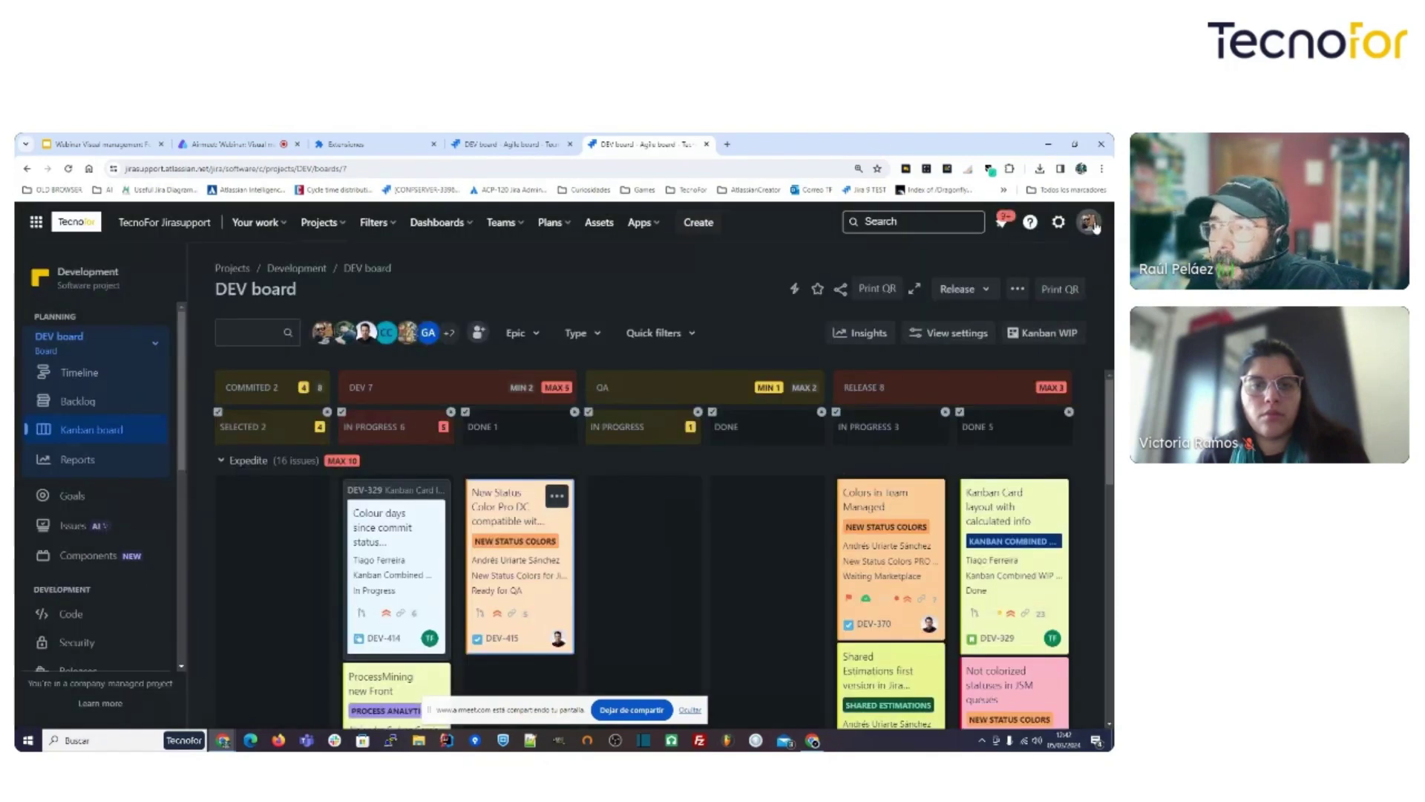
# Switch the Jira theme back to Light.
pyautogui.click(1088, 223)
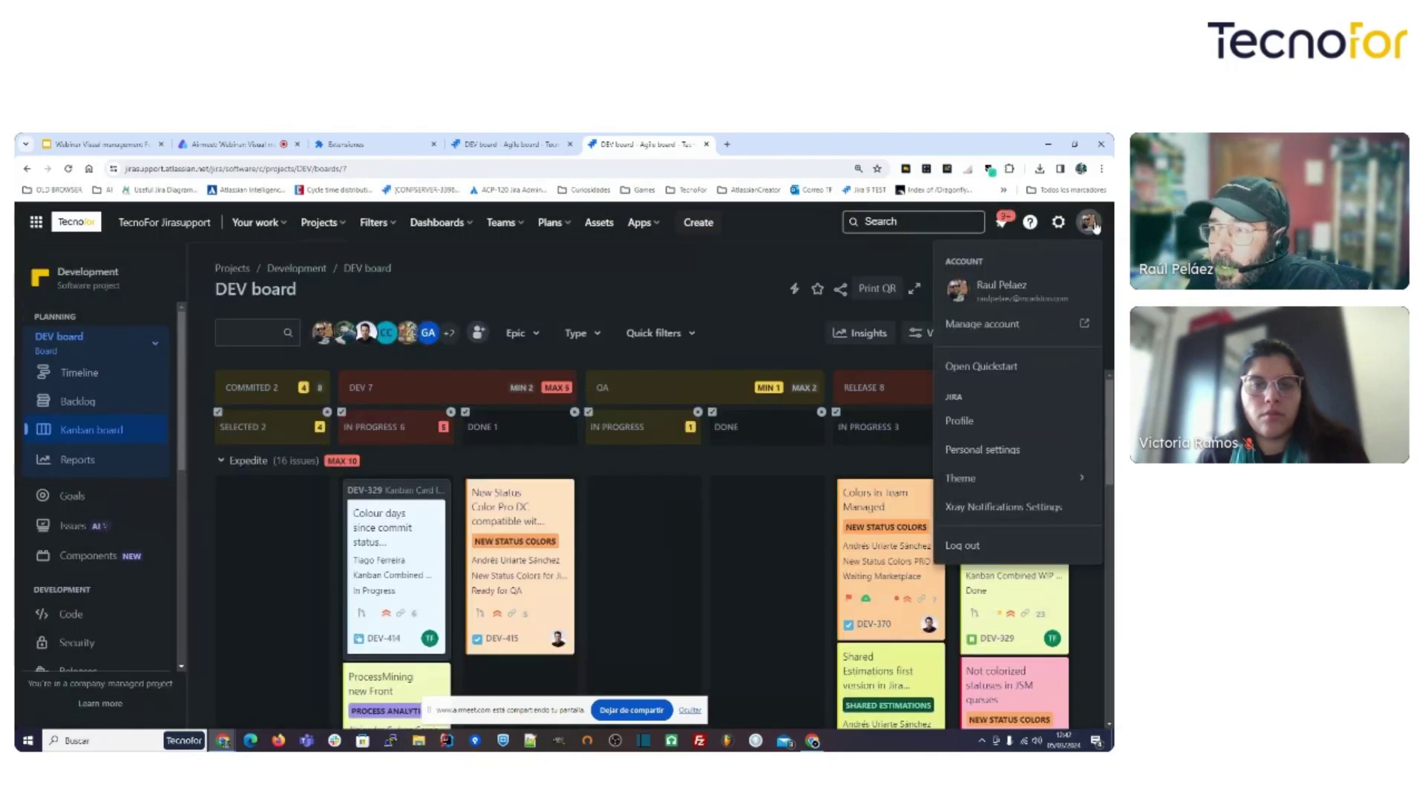
pyautogui.click(1032, 488)
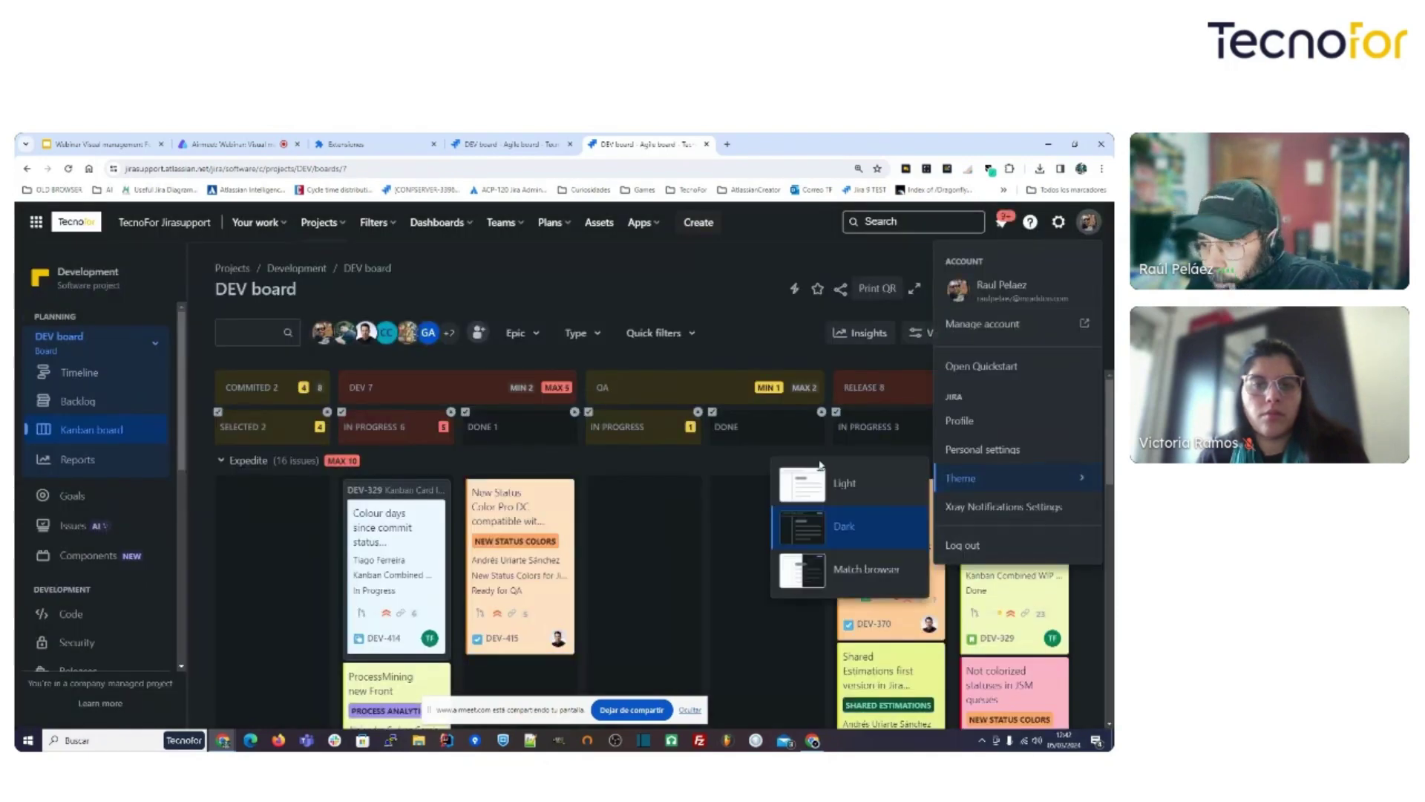
pyautogui.click(866, 494)
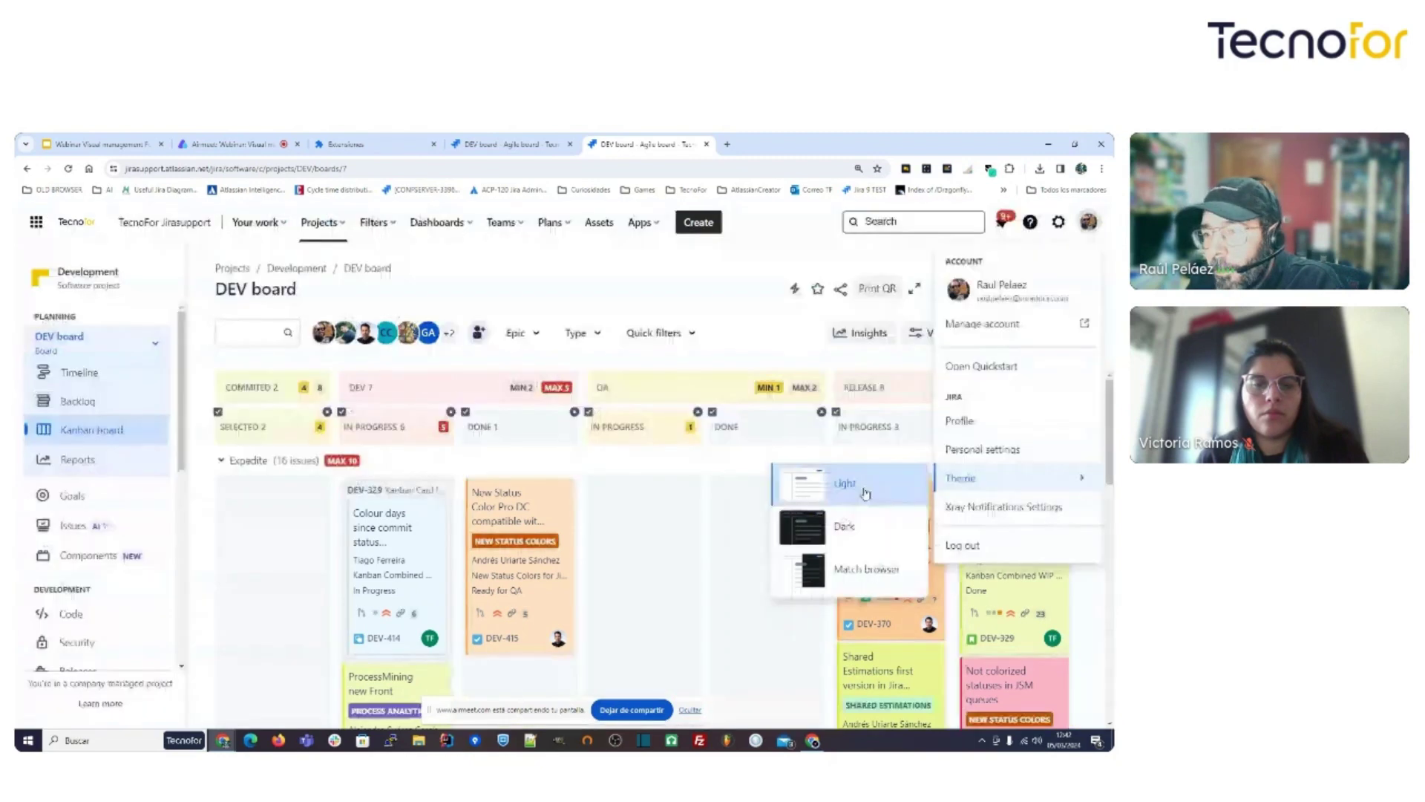
pyautogui.click(767, 347)
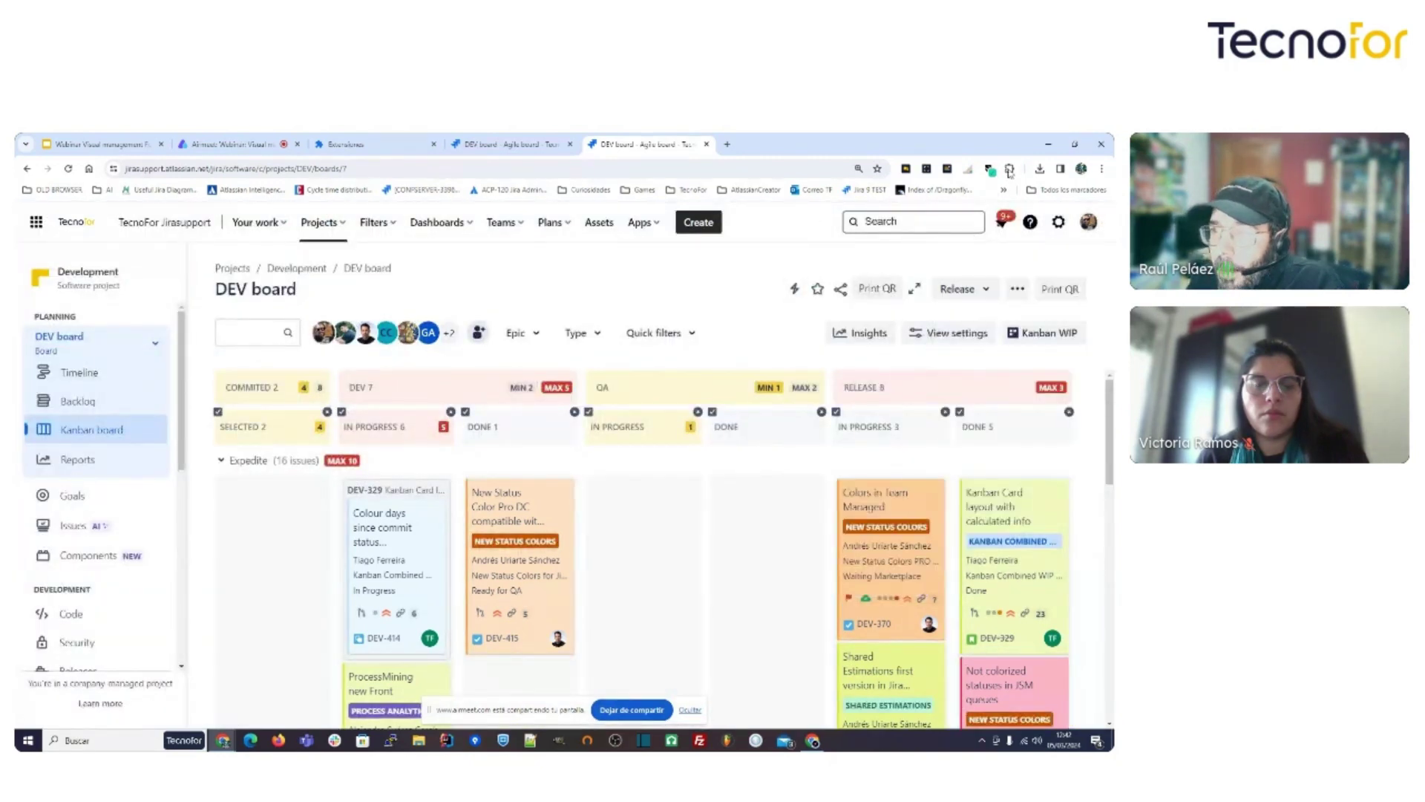
# Disable the New Status Colors PRO for JIRA Cloud browser extension, reload the DEV board and keep only one board tab open.
pyautogui.click(1009, 168)
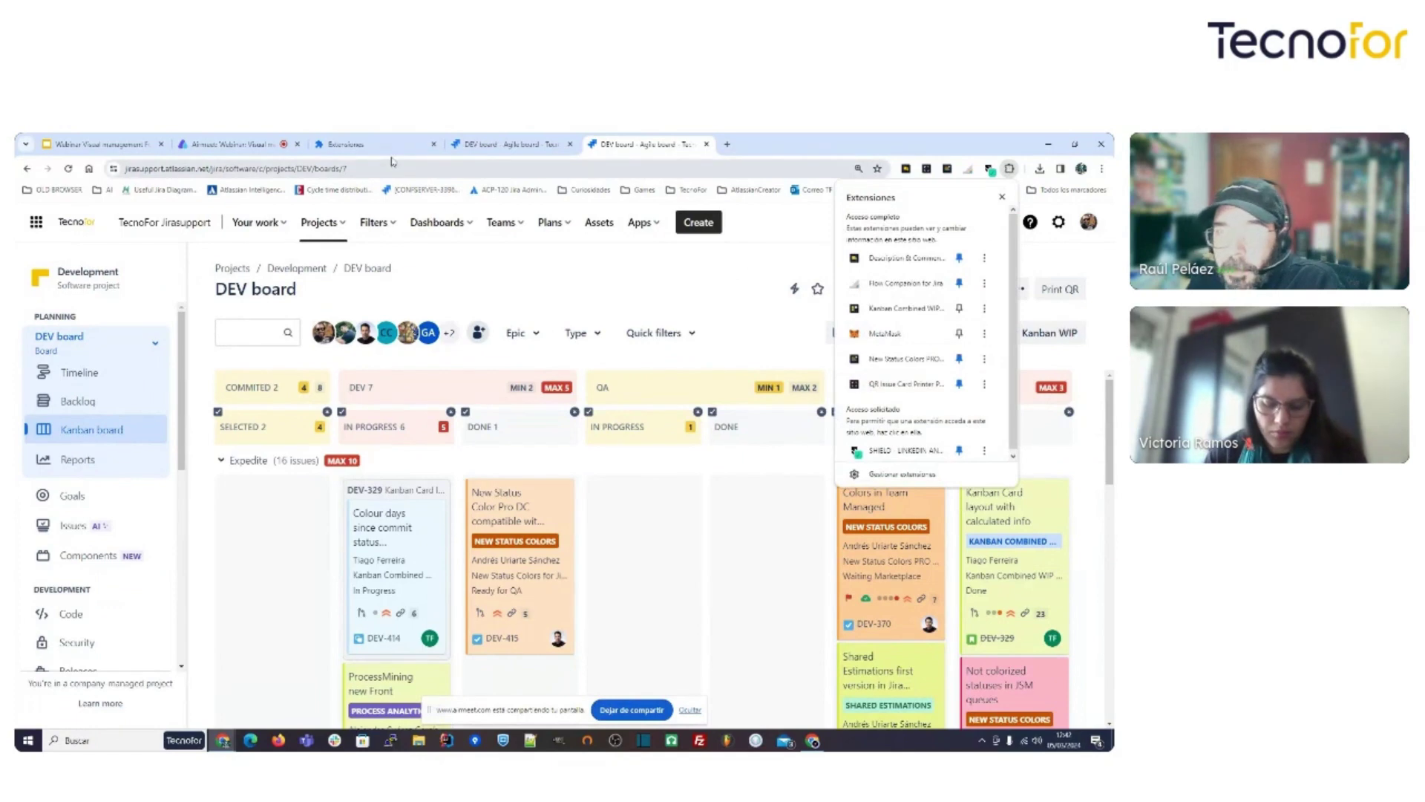
pyautogui.click(388, 146)
pyautogui.scroll(-4, 539, 441)
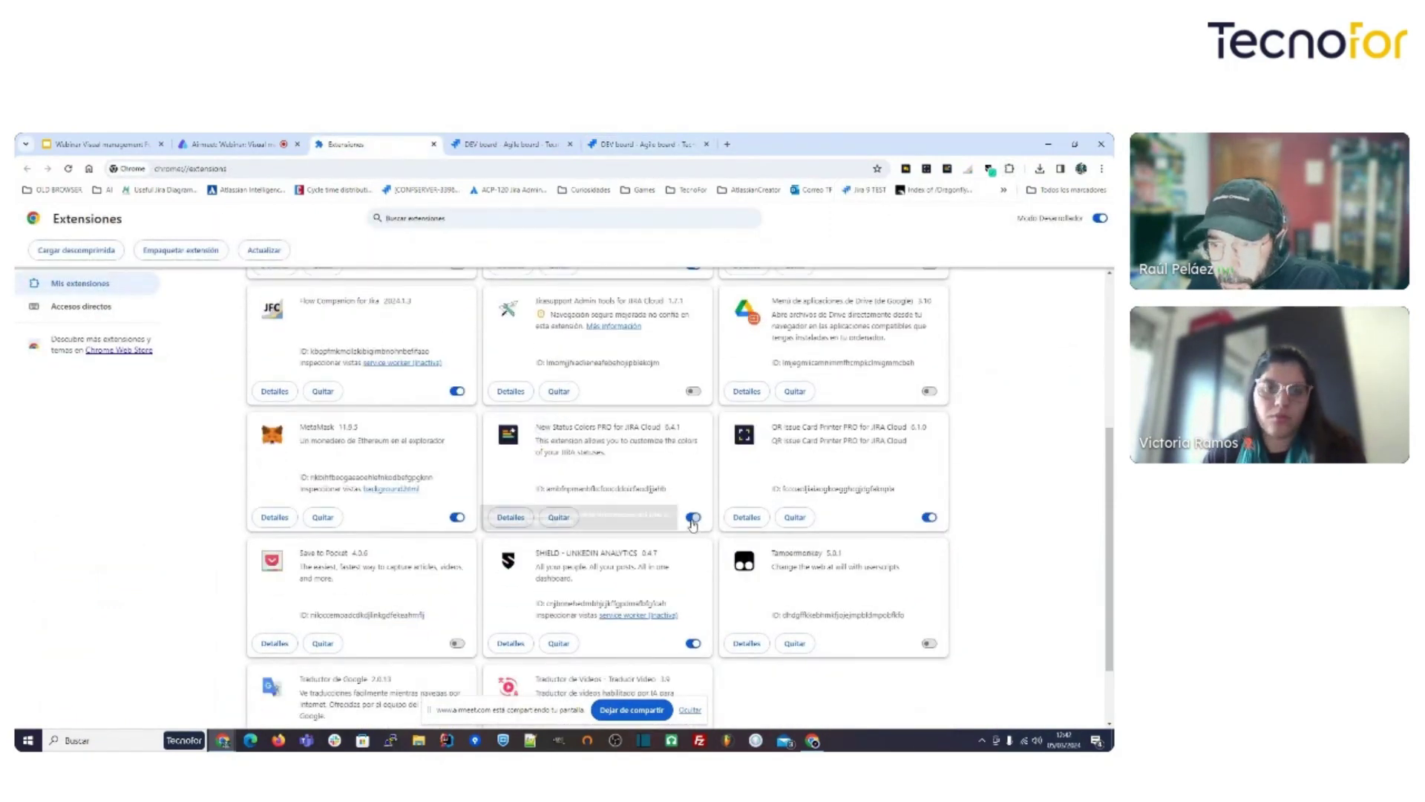
pyautogui.click(635, 141)
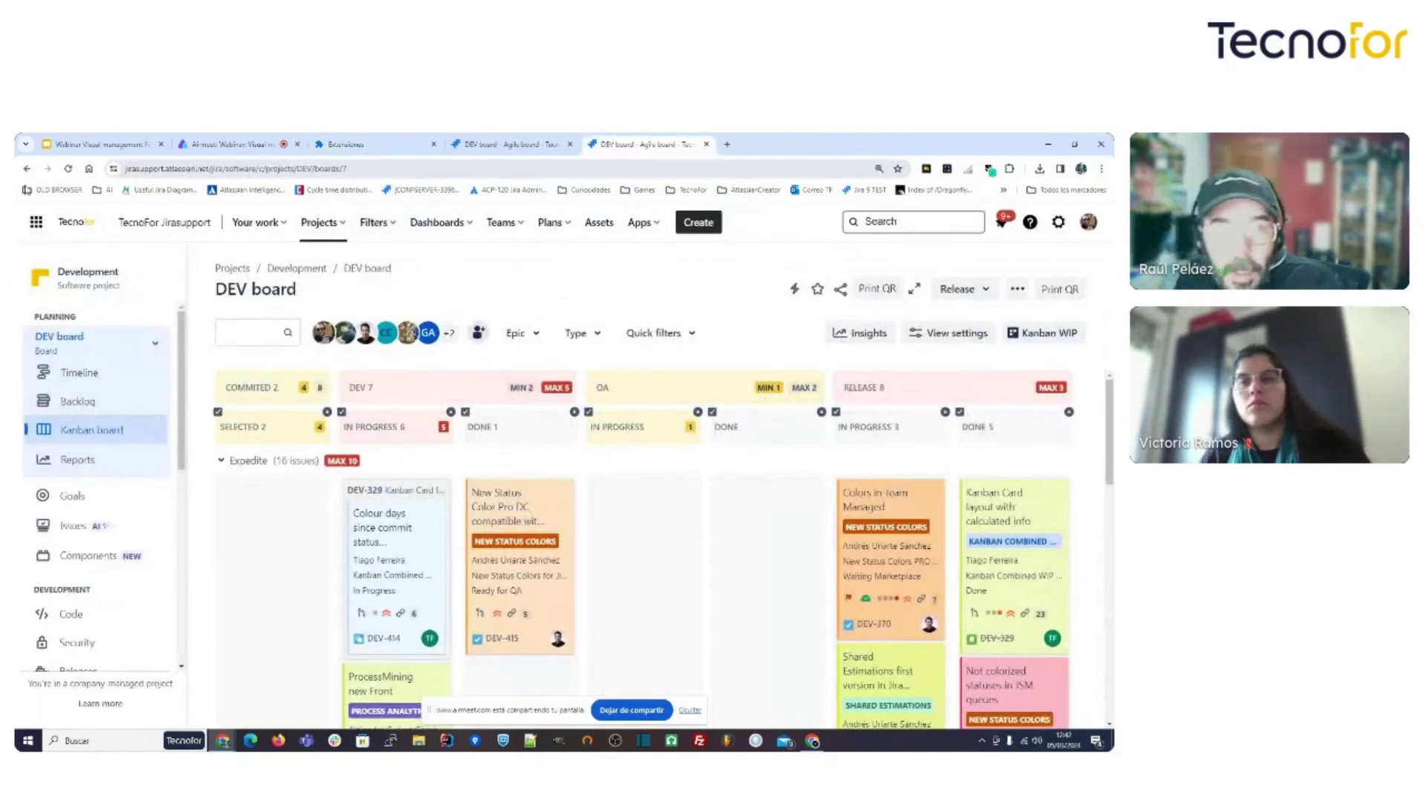
pyautogui.click(69, 169)
pyautogui.hotkey('ctrl', 'w')
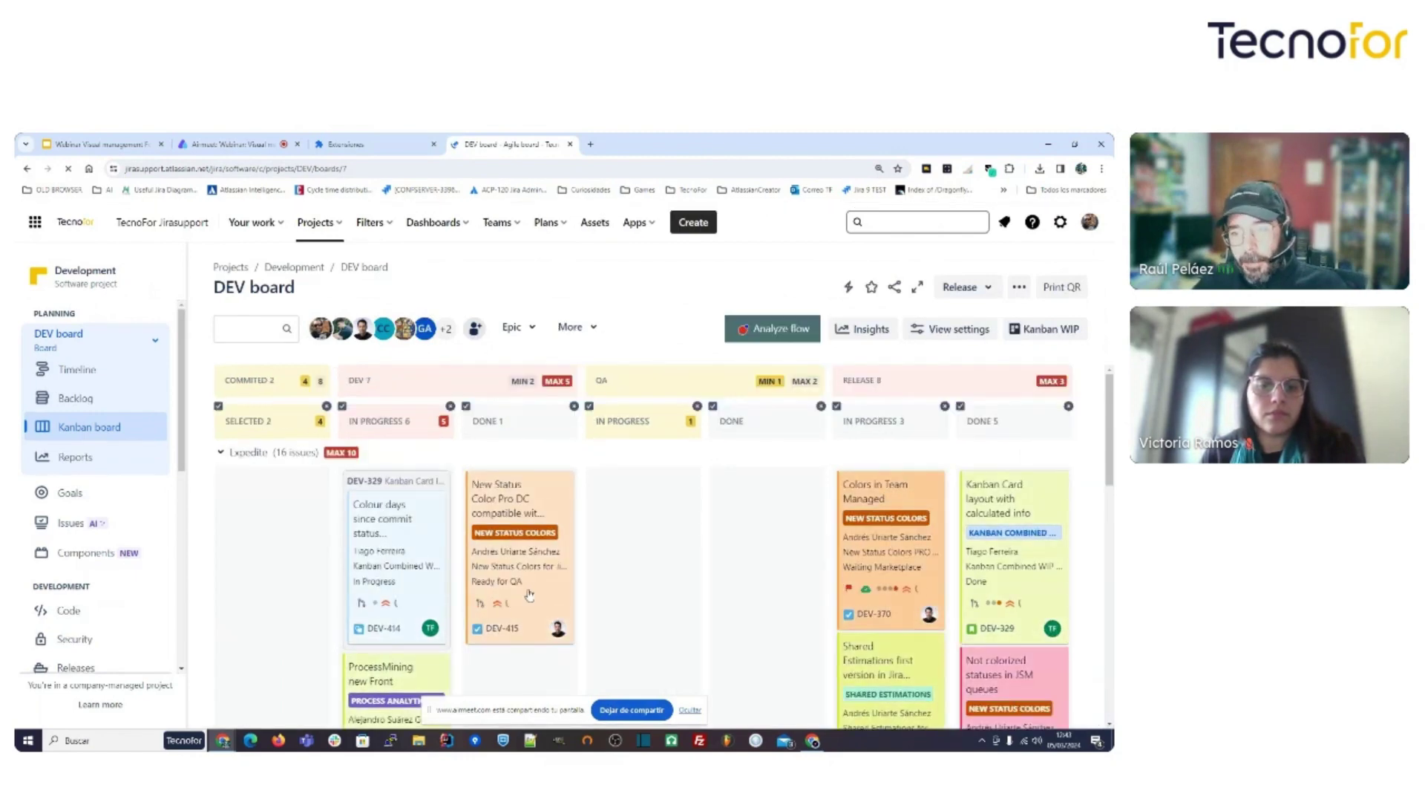
# Open DEV-415 and view its workflow diagram with the New Status Colors PRO extension disabled.
pyautogui.click(523, 570)
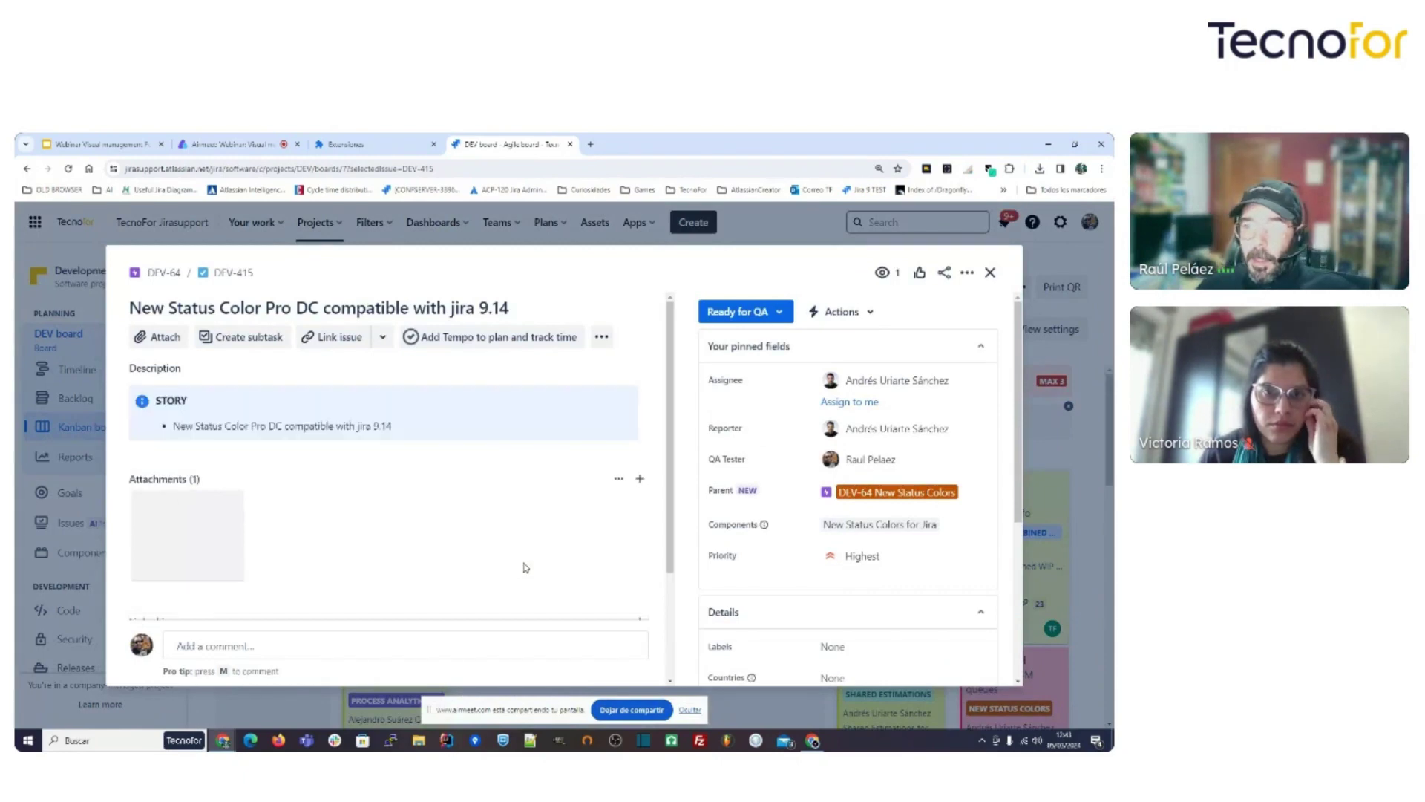
pyautogui.click(779, 312)
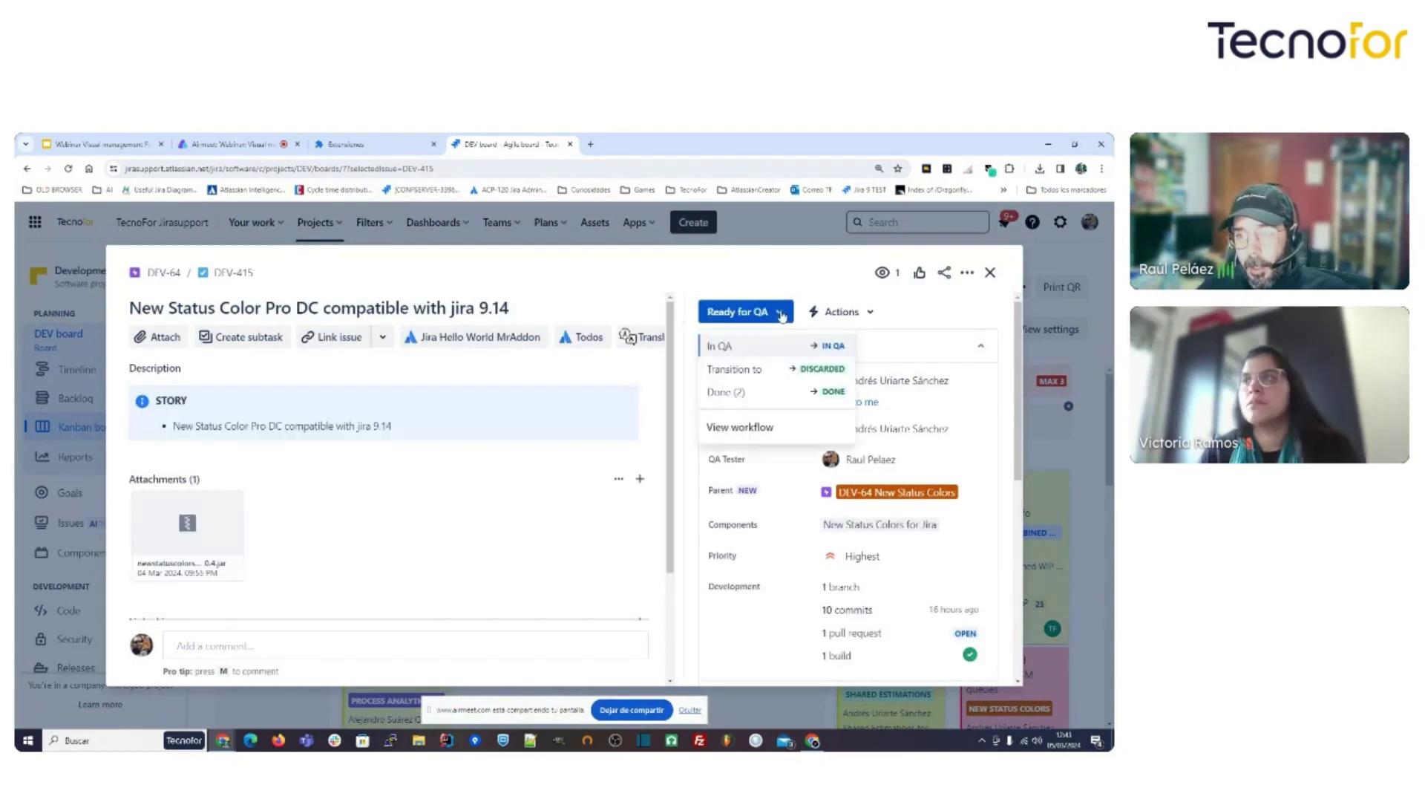
pyautogui.click(768, 427)
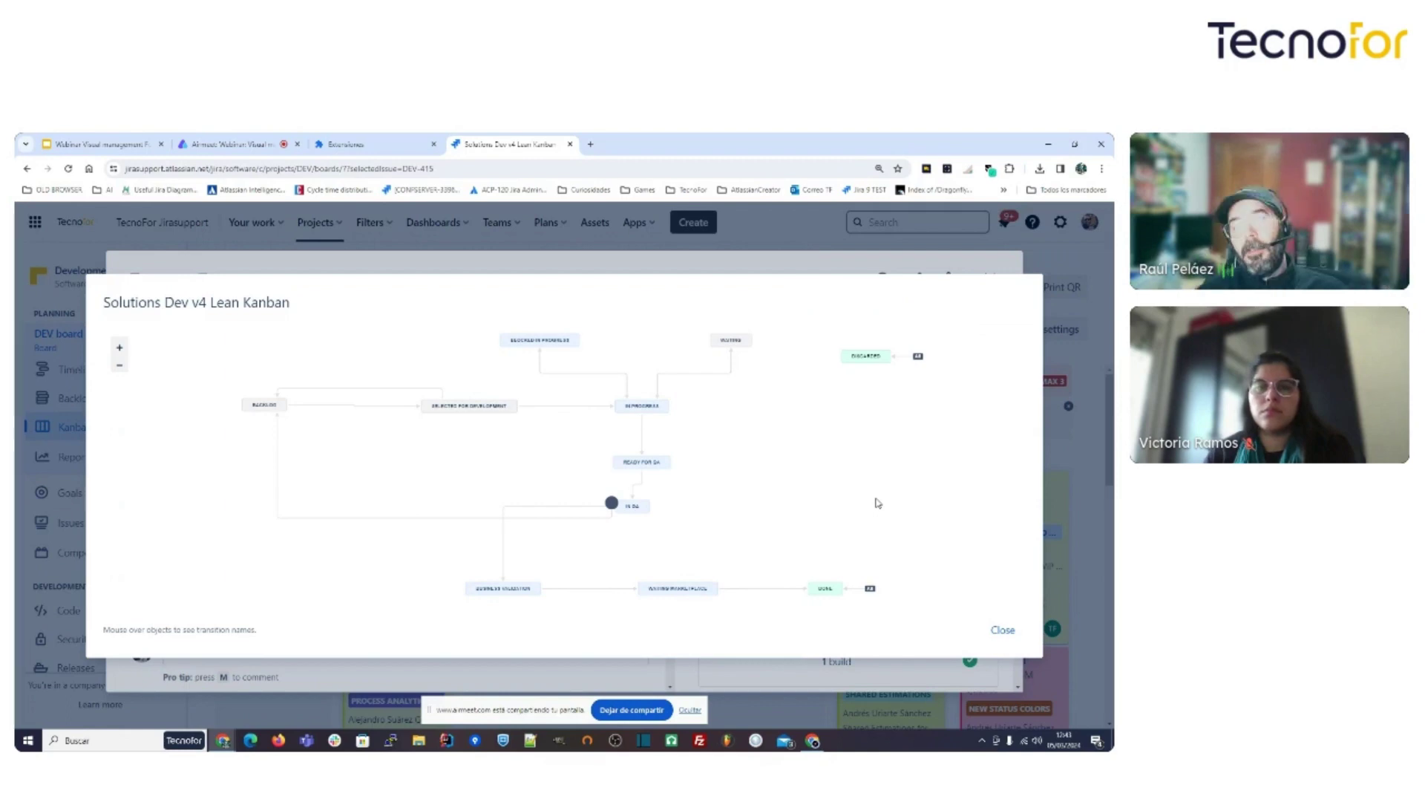
# Examine the uncolored Solutions Dev v4 Lean Kanban workflow diagram at a smaller scale and close it.
pyautogui.click(121, 346)
pyautogui.click(119, 365)
pyautogui.click(119, 365)
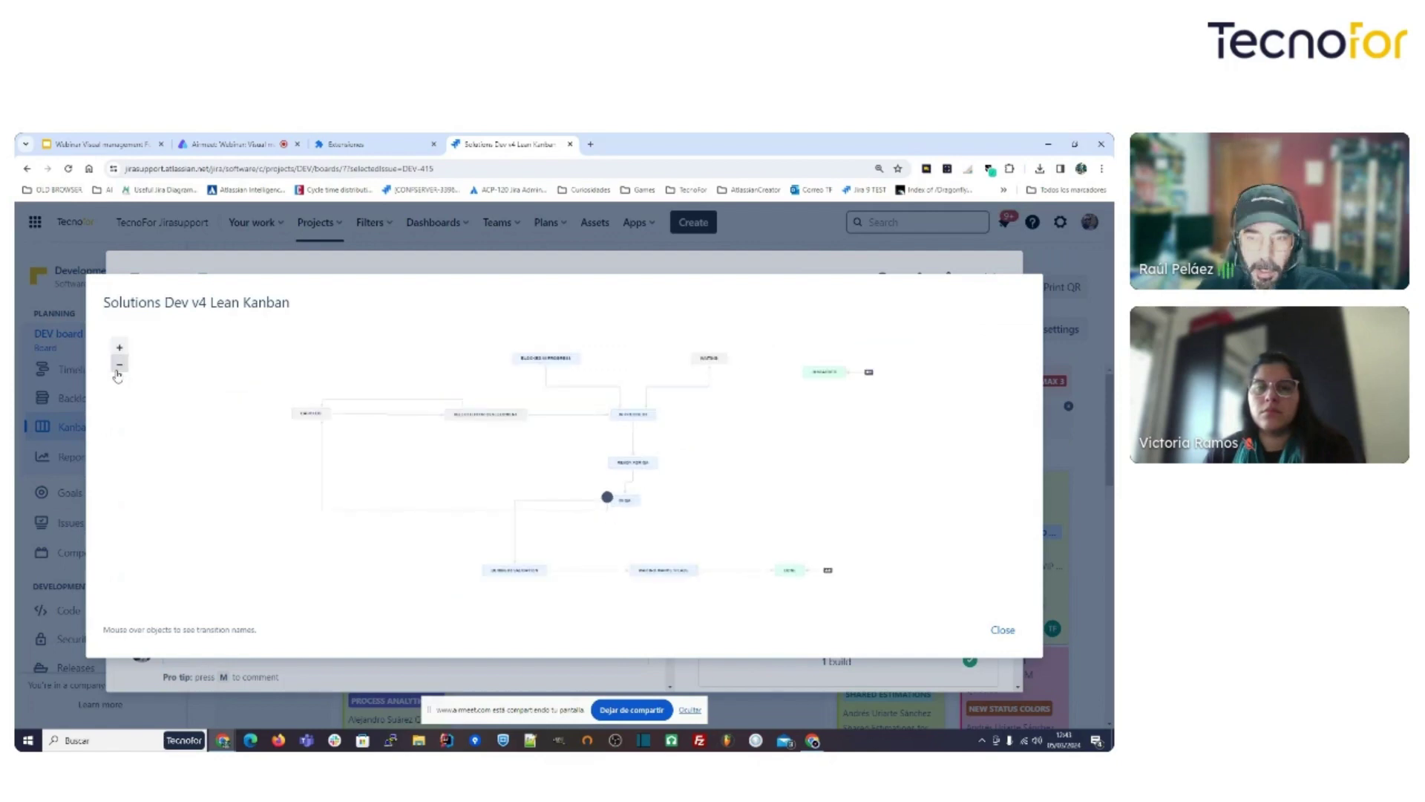
pyautogui.click(1002, 630)
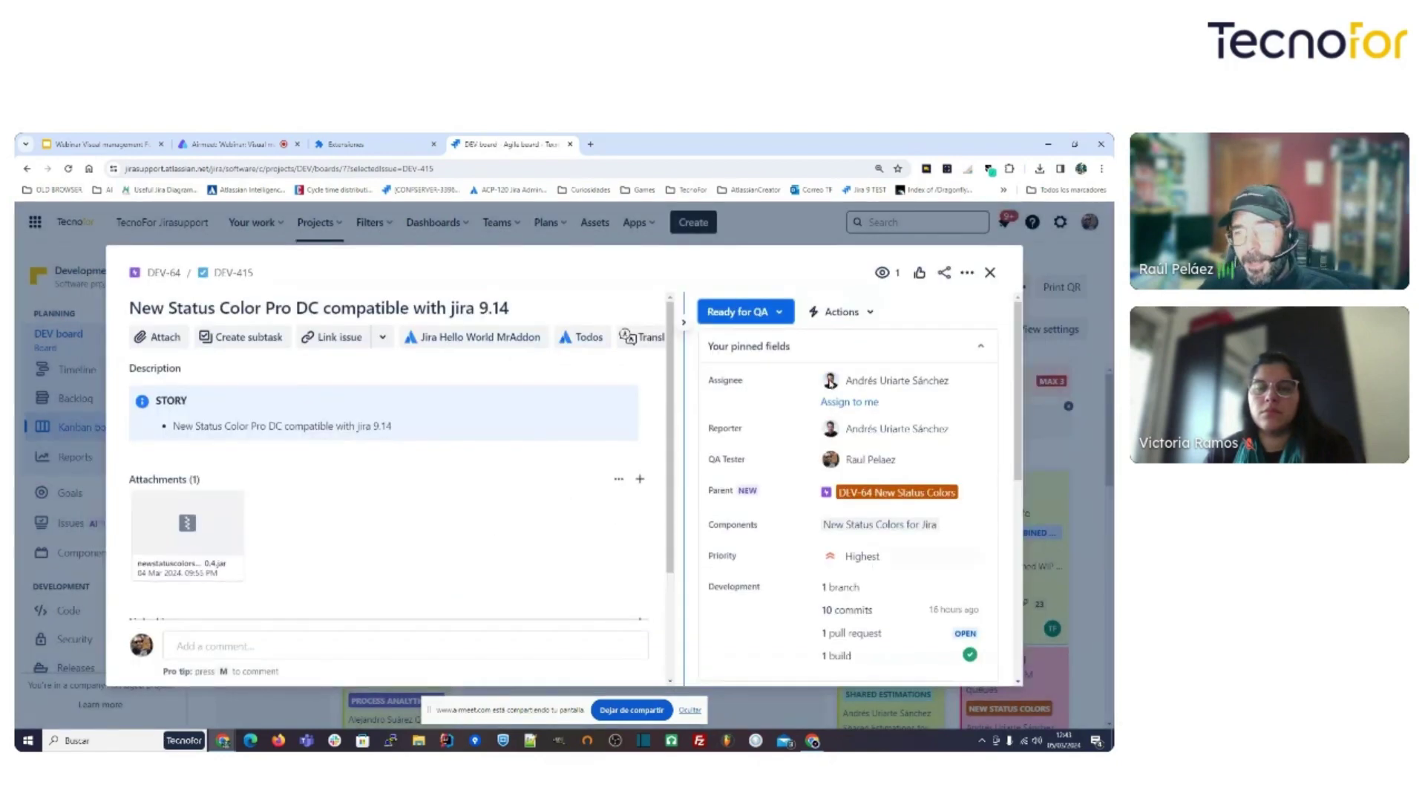
# Re-enable the New Status Colors PRO for JIRA Cloud browser extension and reload the DEV board.
pyautogui.click(1011, 170)
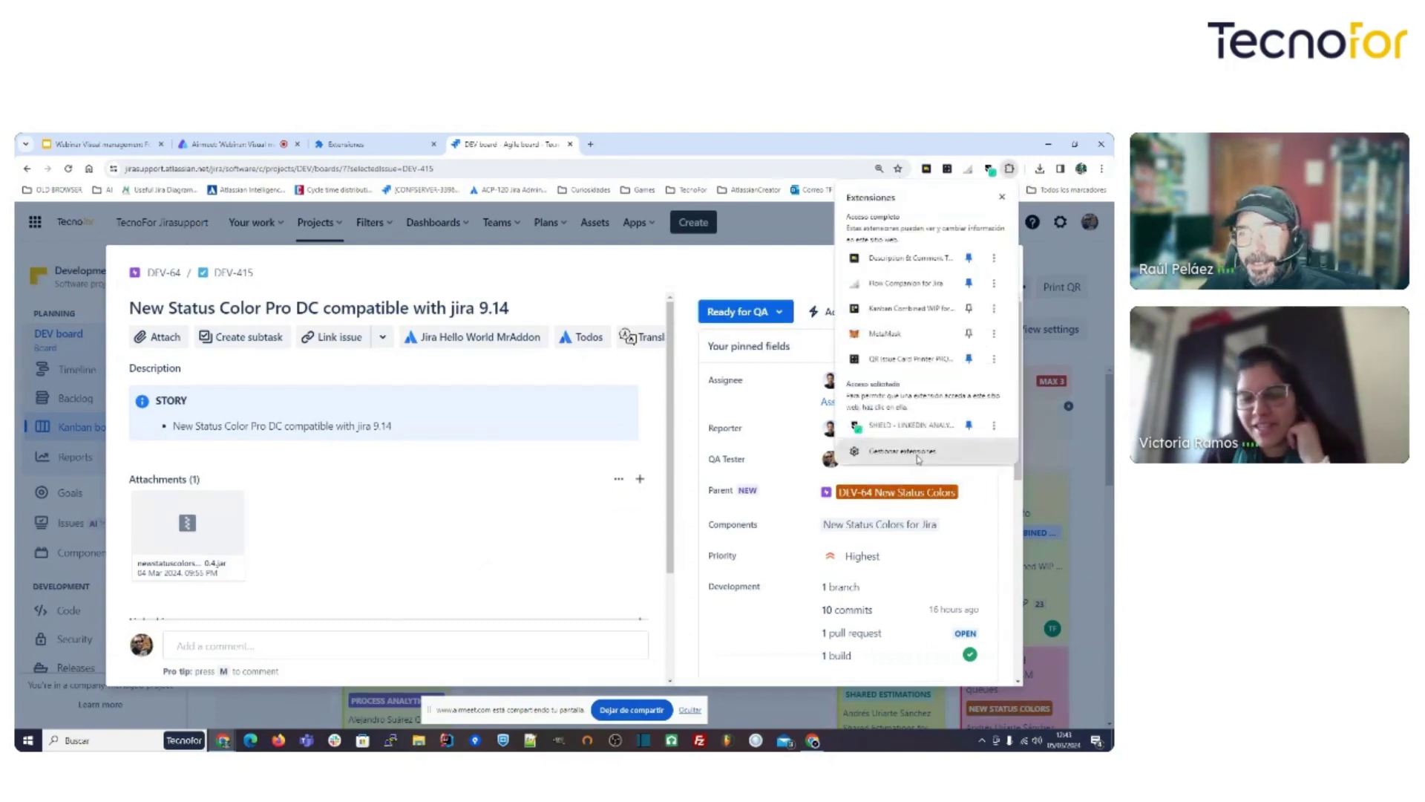
pyautogui.click(902, 450)
pyautogui.click(694, 517)
pyautogui.hotkey('ctrl', 'Tab')
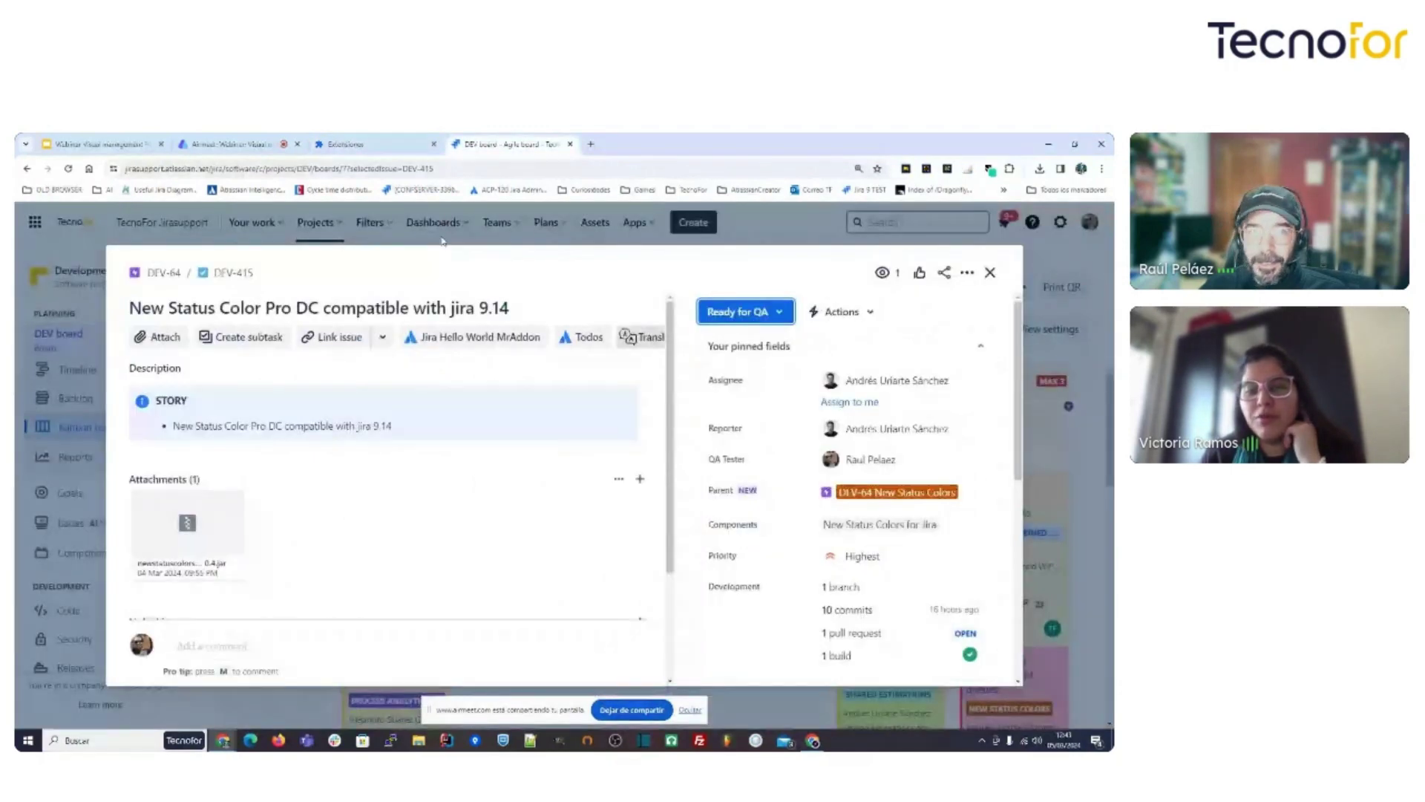
pyautogui.click(69, 169)
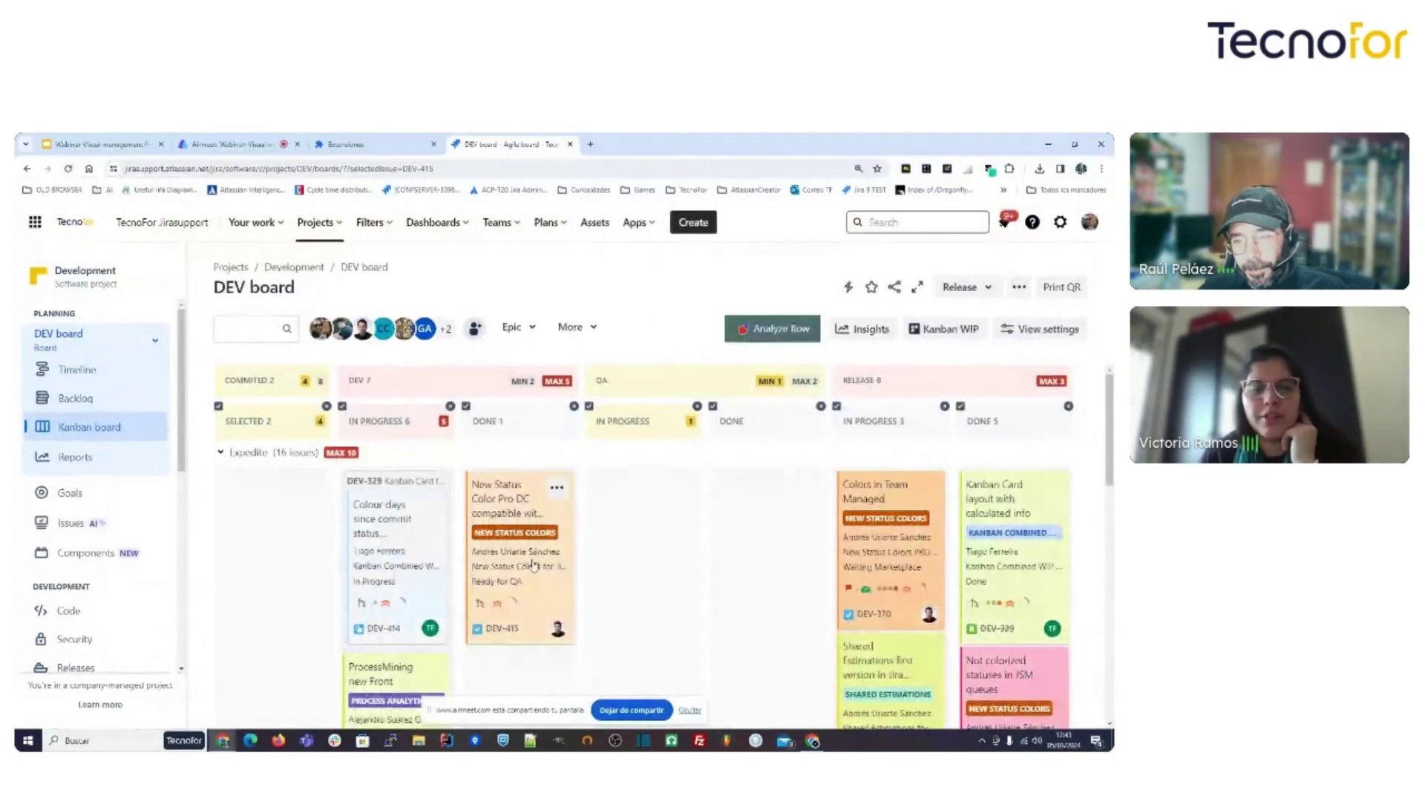
# View the workflow diagram of DEV-415 with status colors enabled, try moving the In QA status lower, and close the diagram.
pyautogui.click(532, 566)
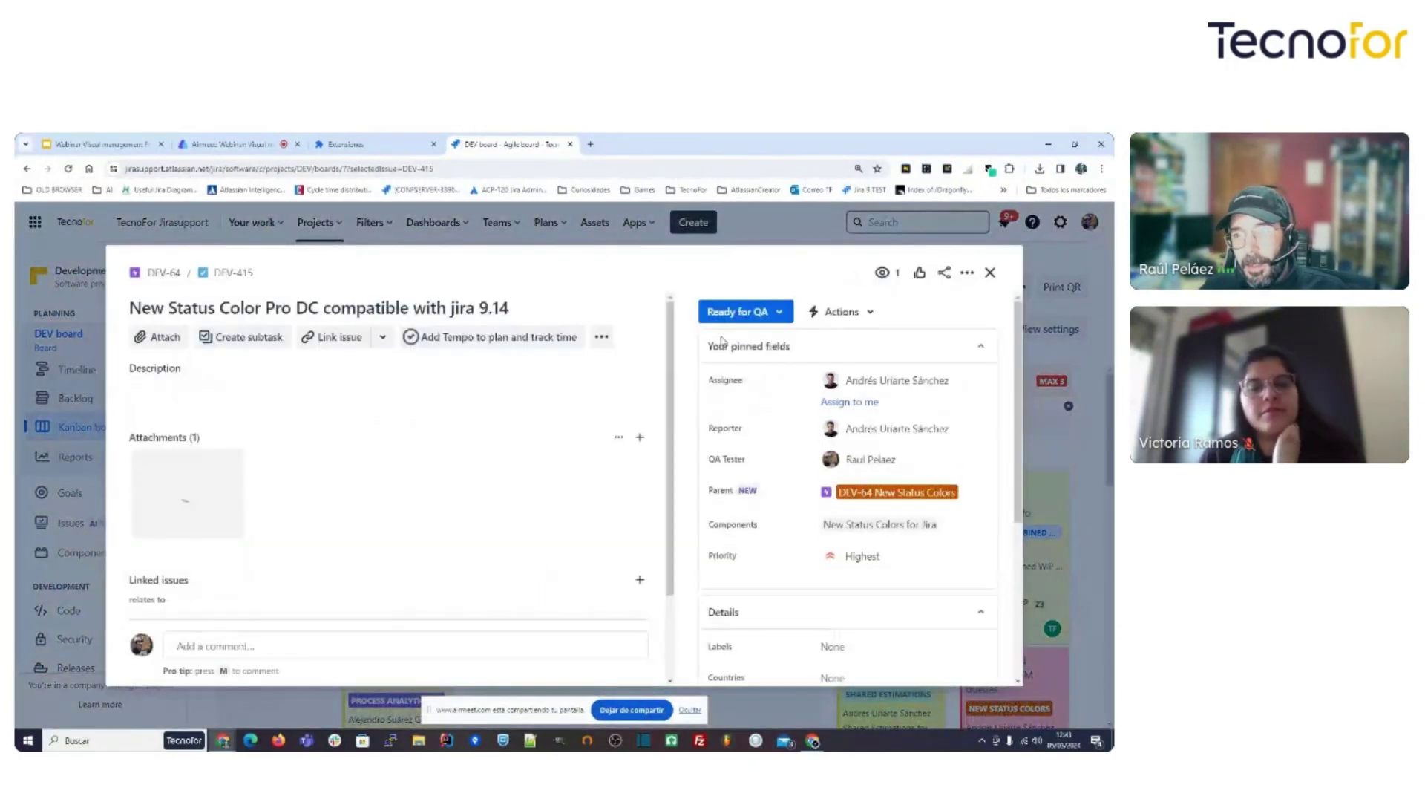
pyautogui.click(787, 314)
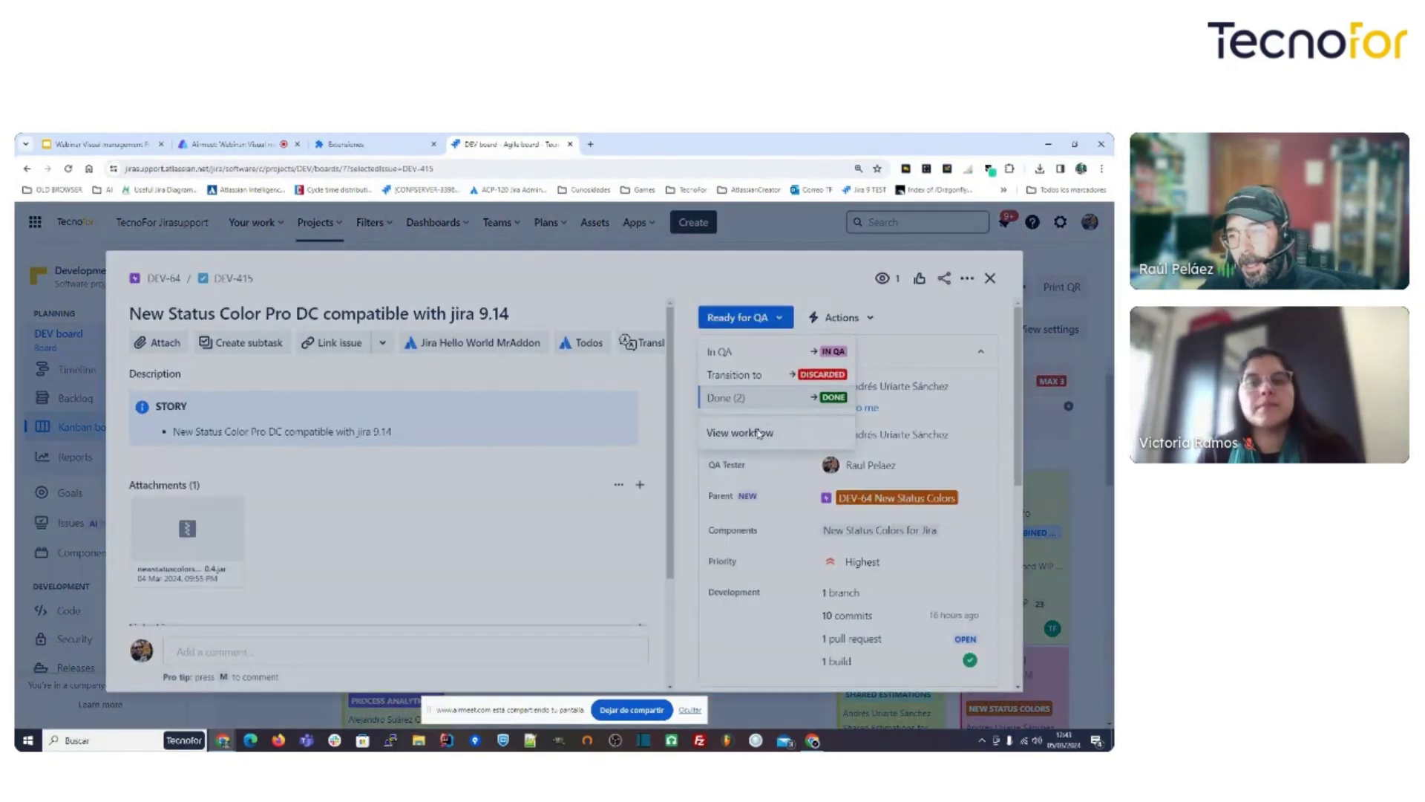
pyautogui.click(759, 433)
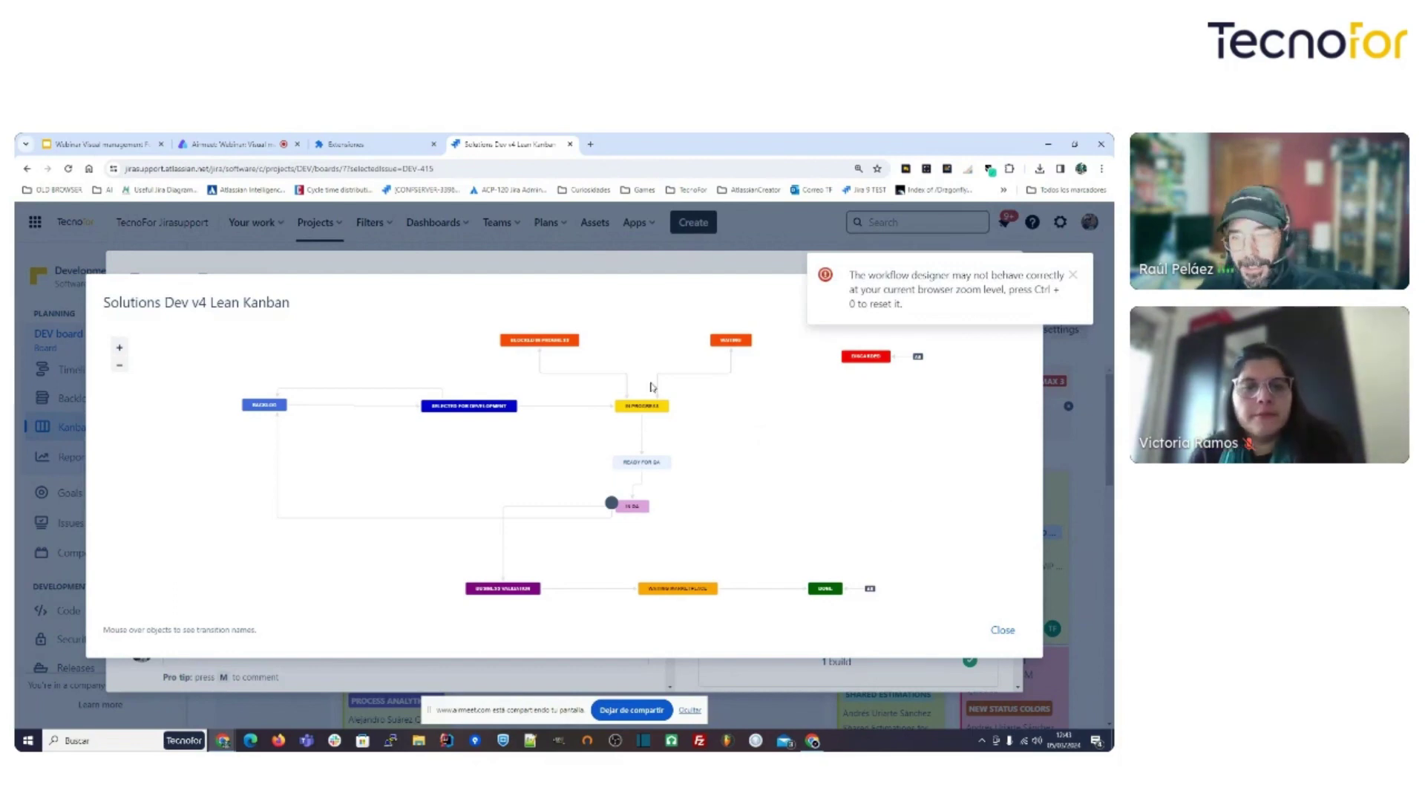
pyautogui.moveTo(257, 399)
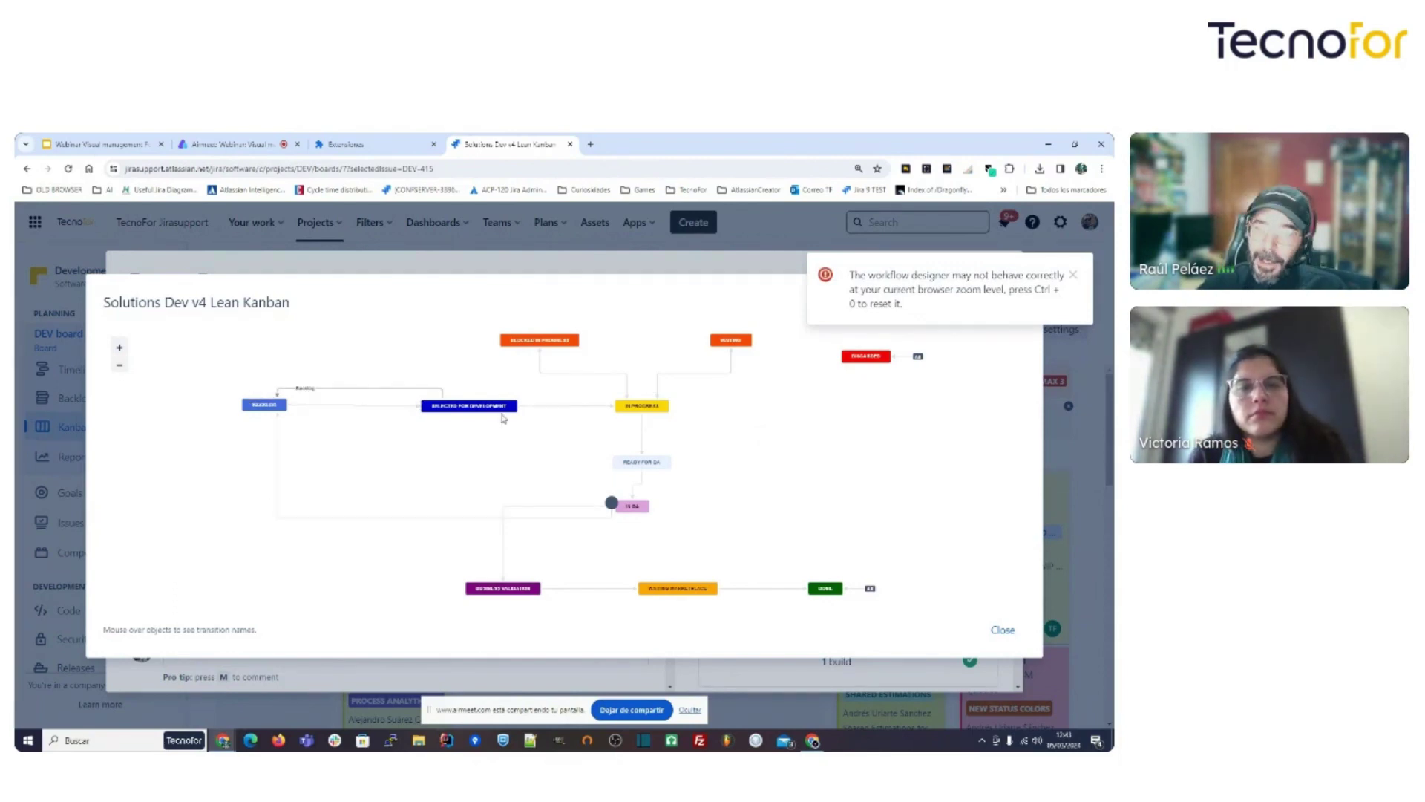
pyautogui.moveTo(614, 506); pyautogui.dragTo(623, 546)
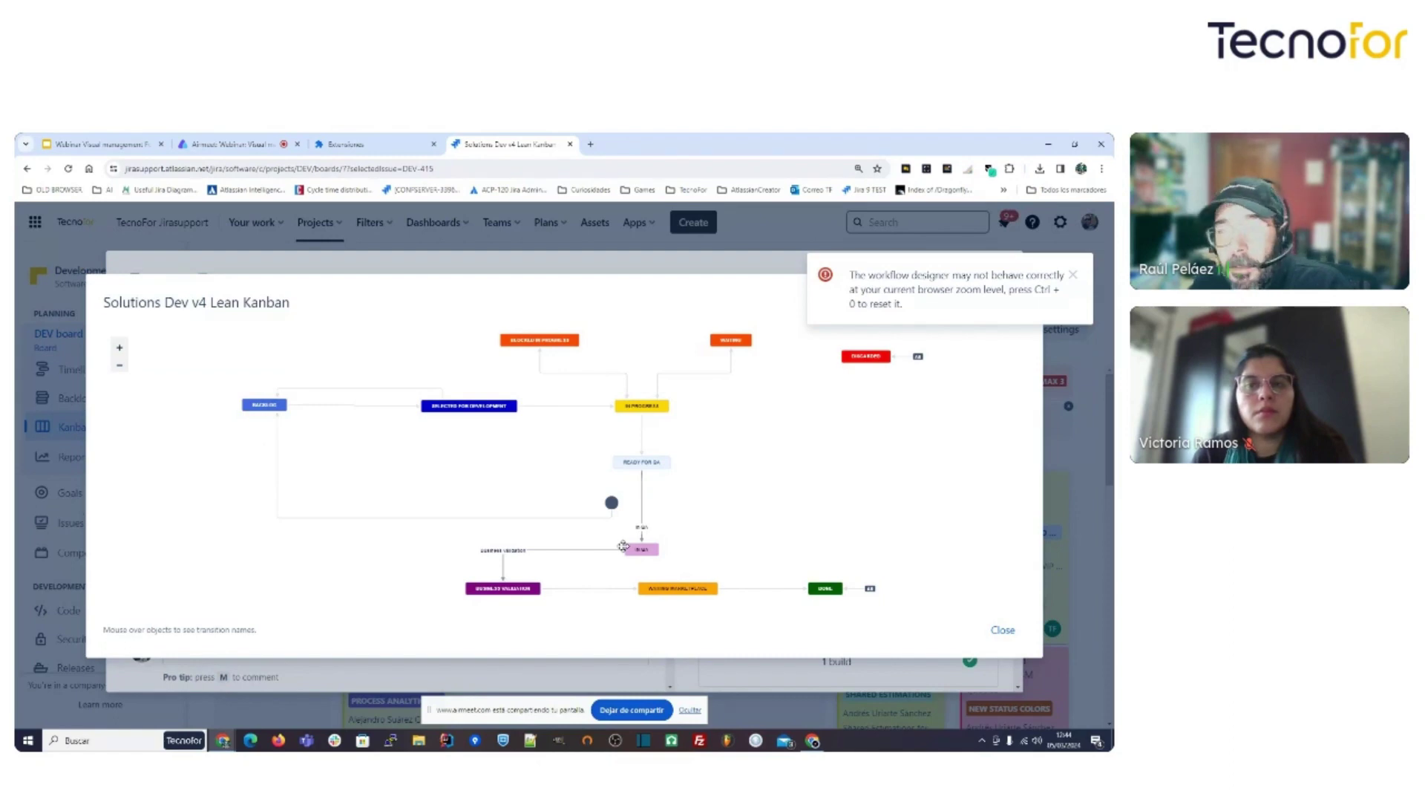
pyautogui.click(1003, 629)
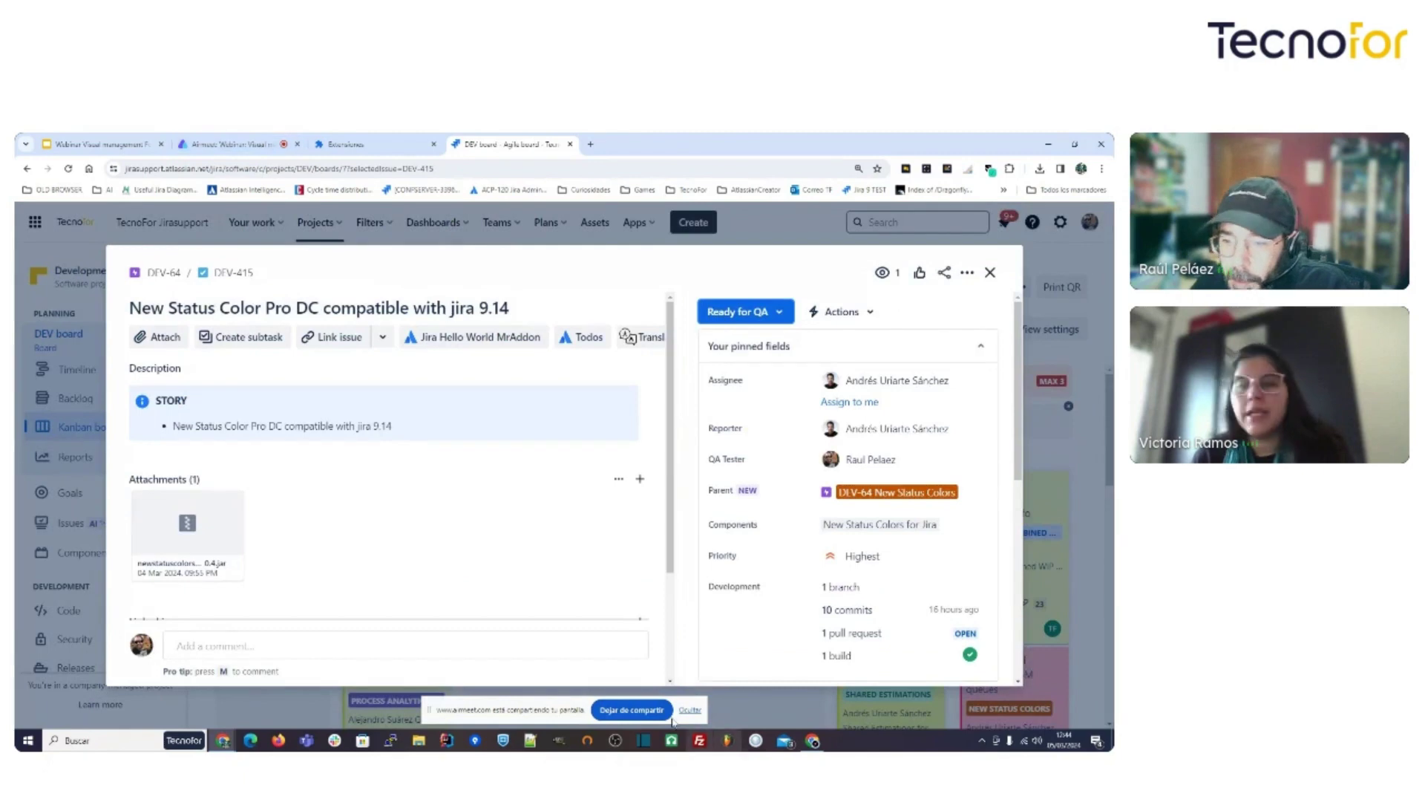
# Stop sharing the screen in the webinar.
pyautogui.click(631, 710)
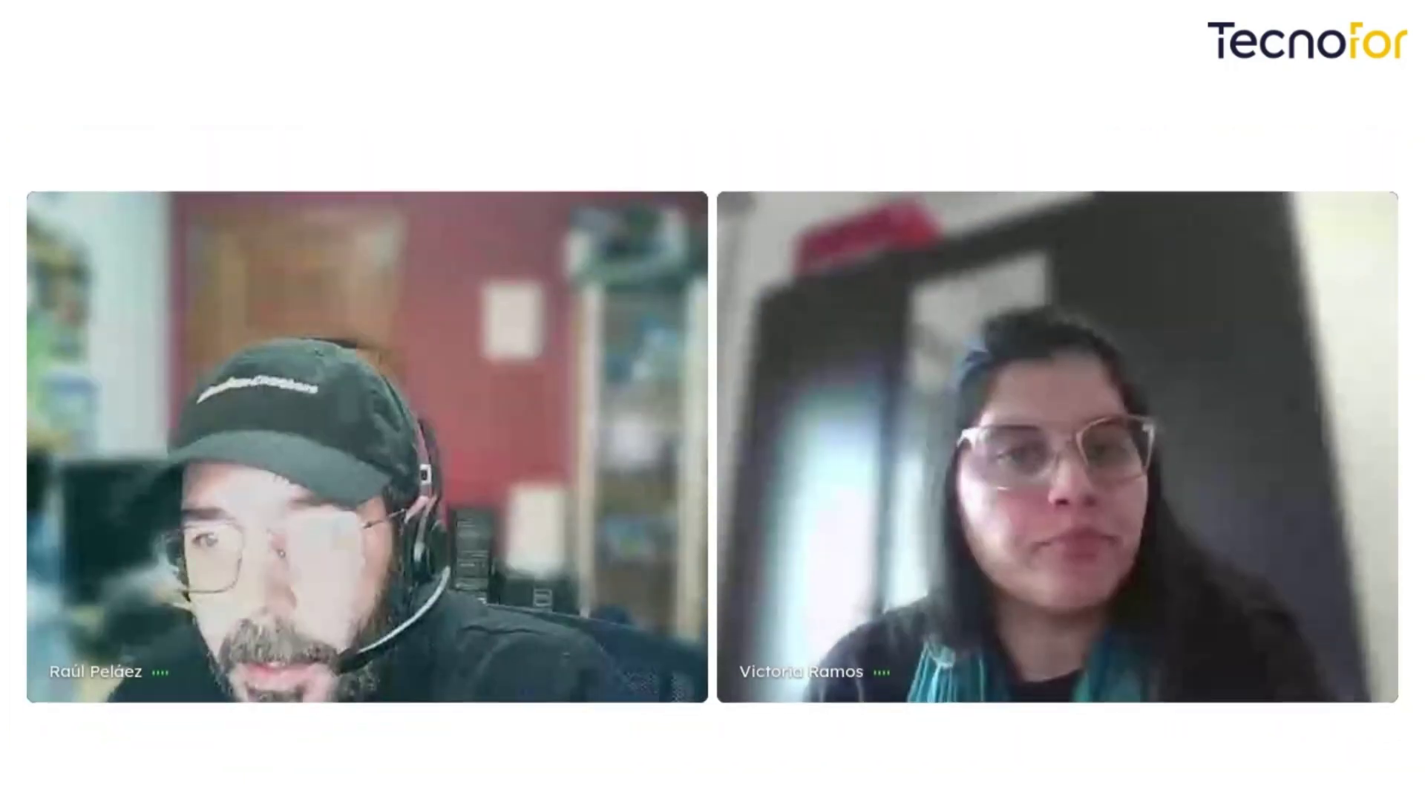